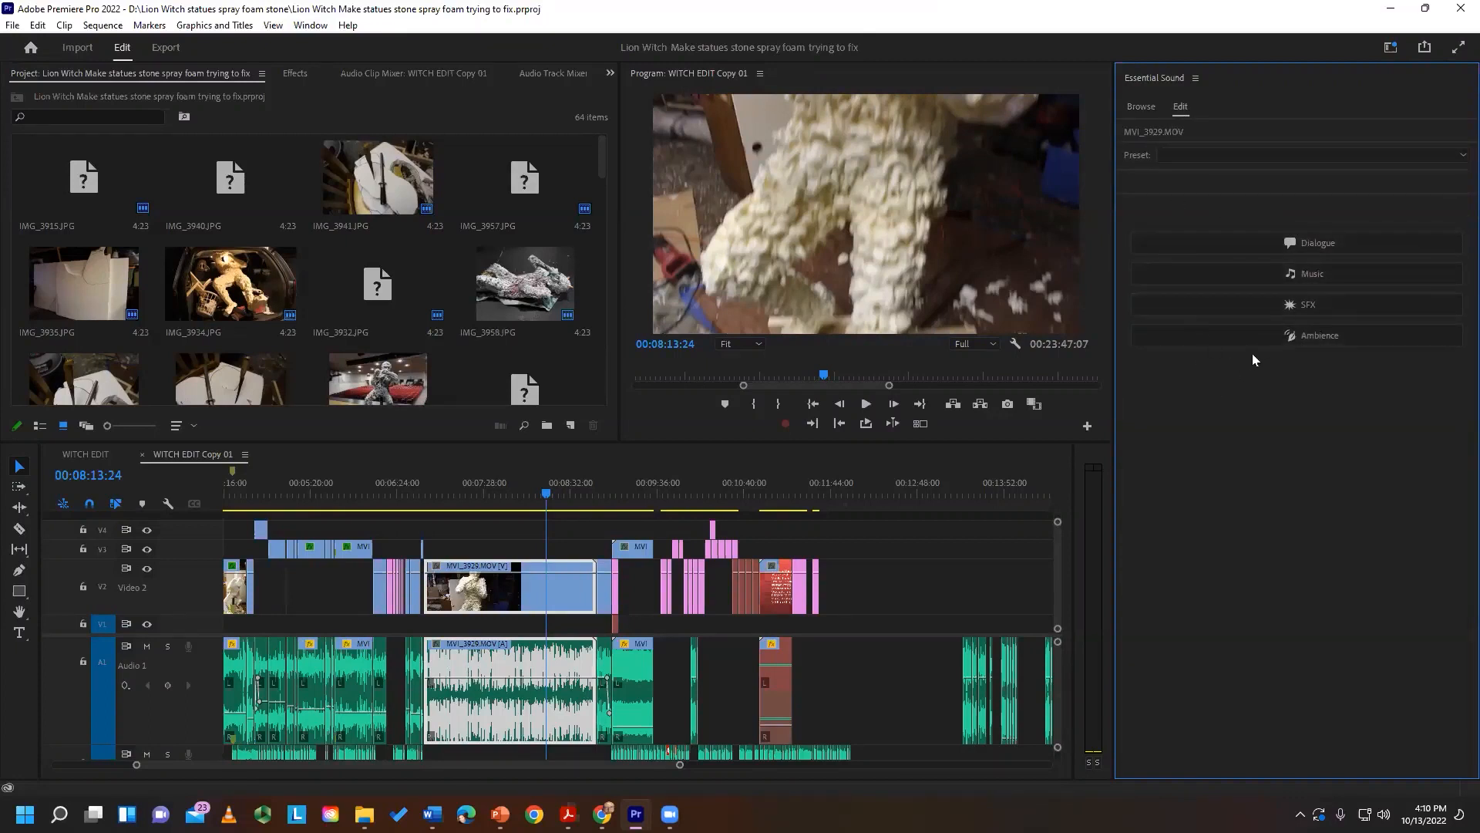
# - Examine the Adobe Stock audio browser's Moods, Genres and Filters, including the tempo, duration, vocals and audio partner options
pyautogui.click(1140, 106)
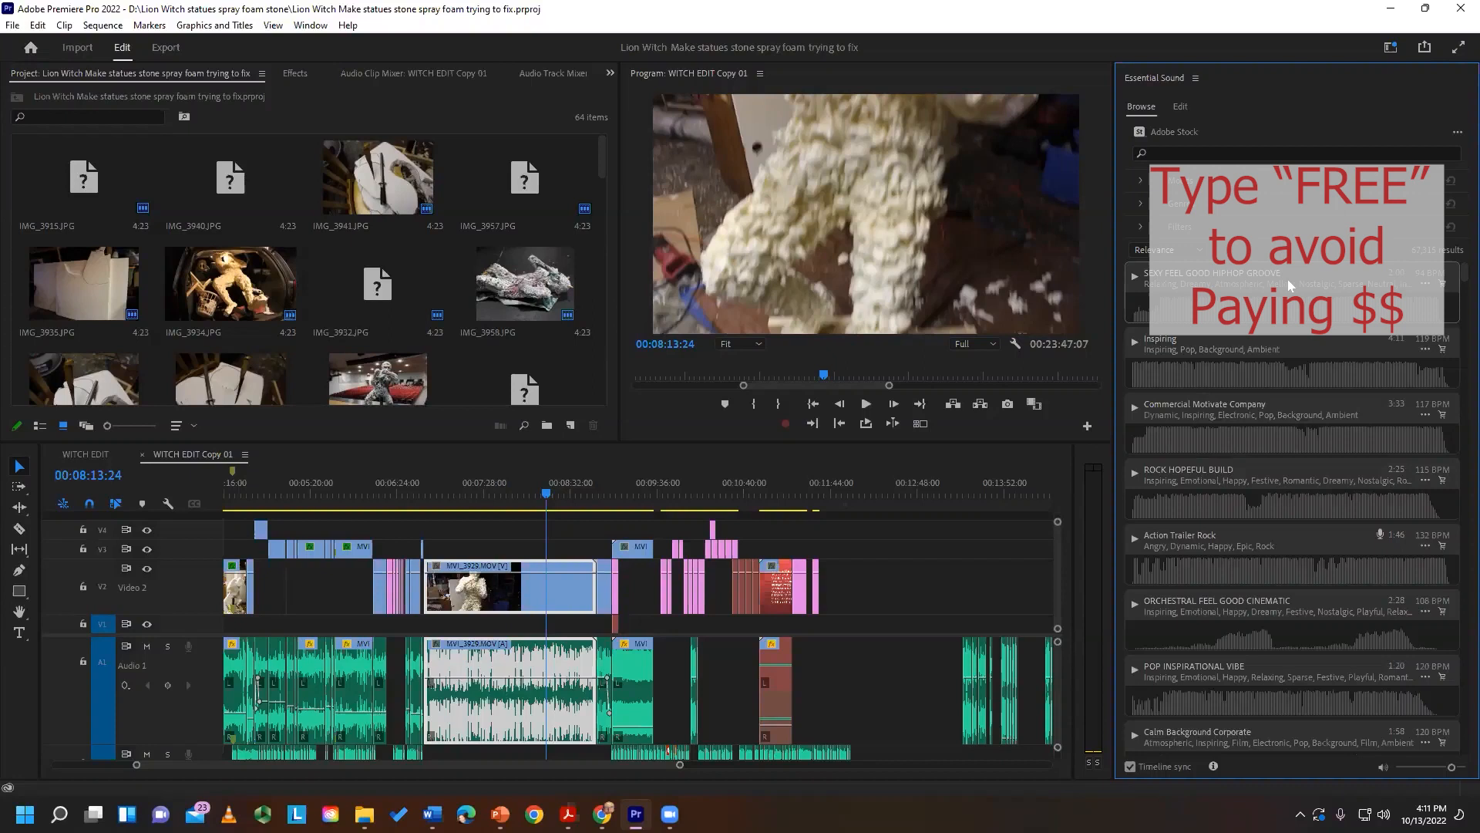
pyautogui.click(1141, 179)
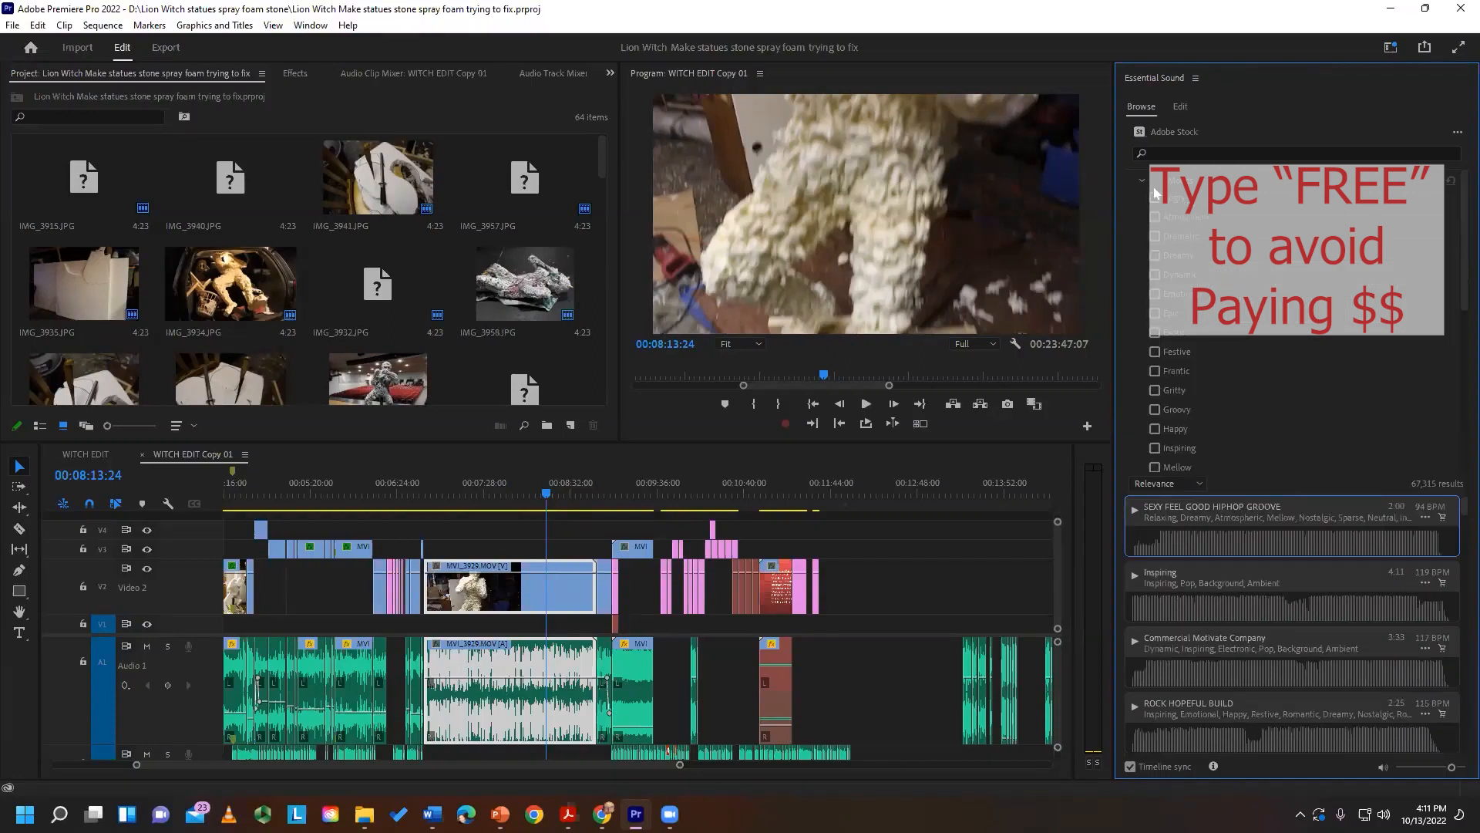
pyautogui.click(1141, 180)
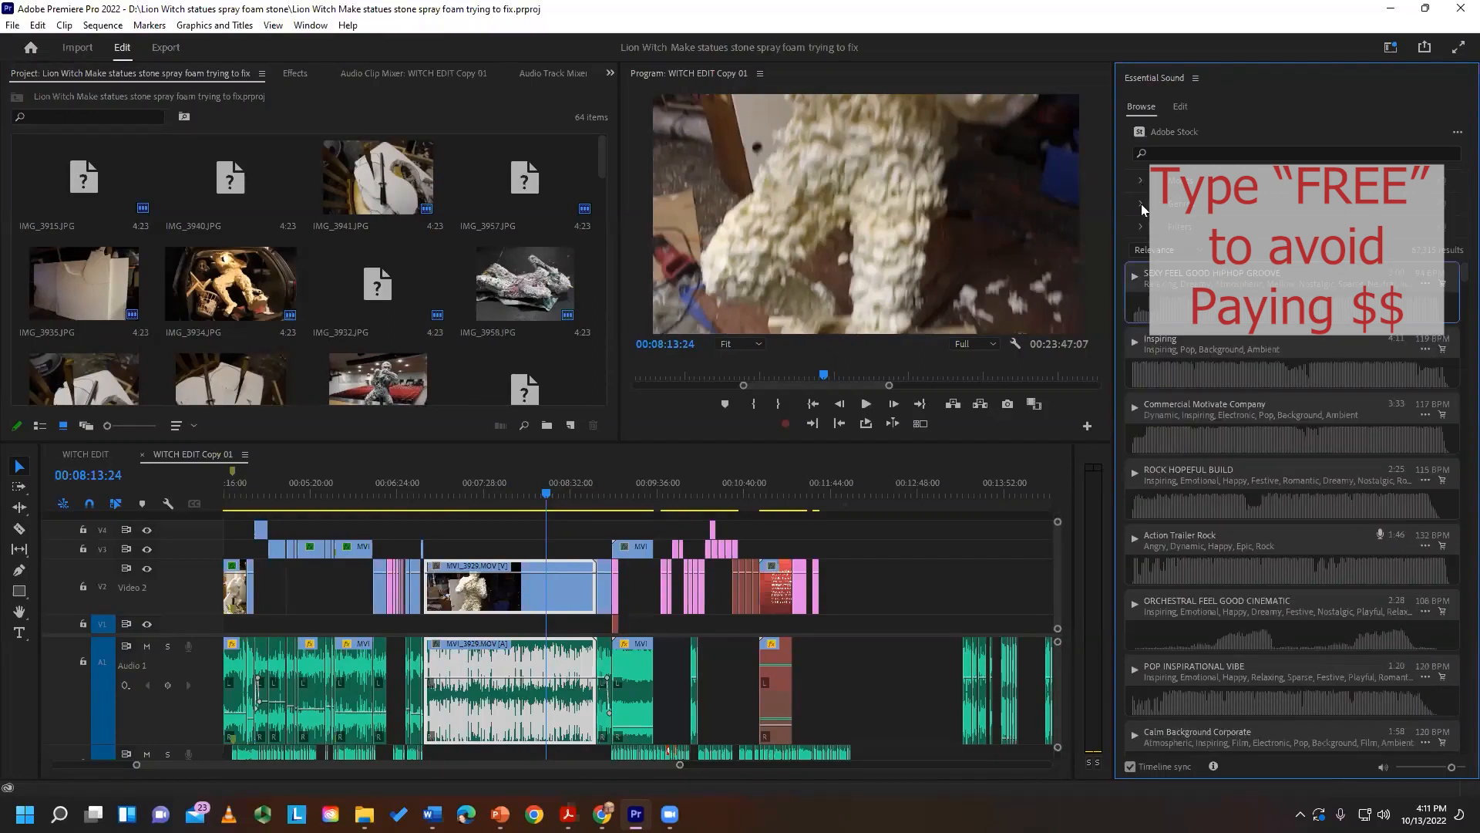
pyautogui.click(1141, 204)
pyautogui.click(1141, 204)
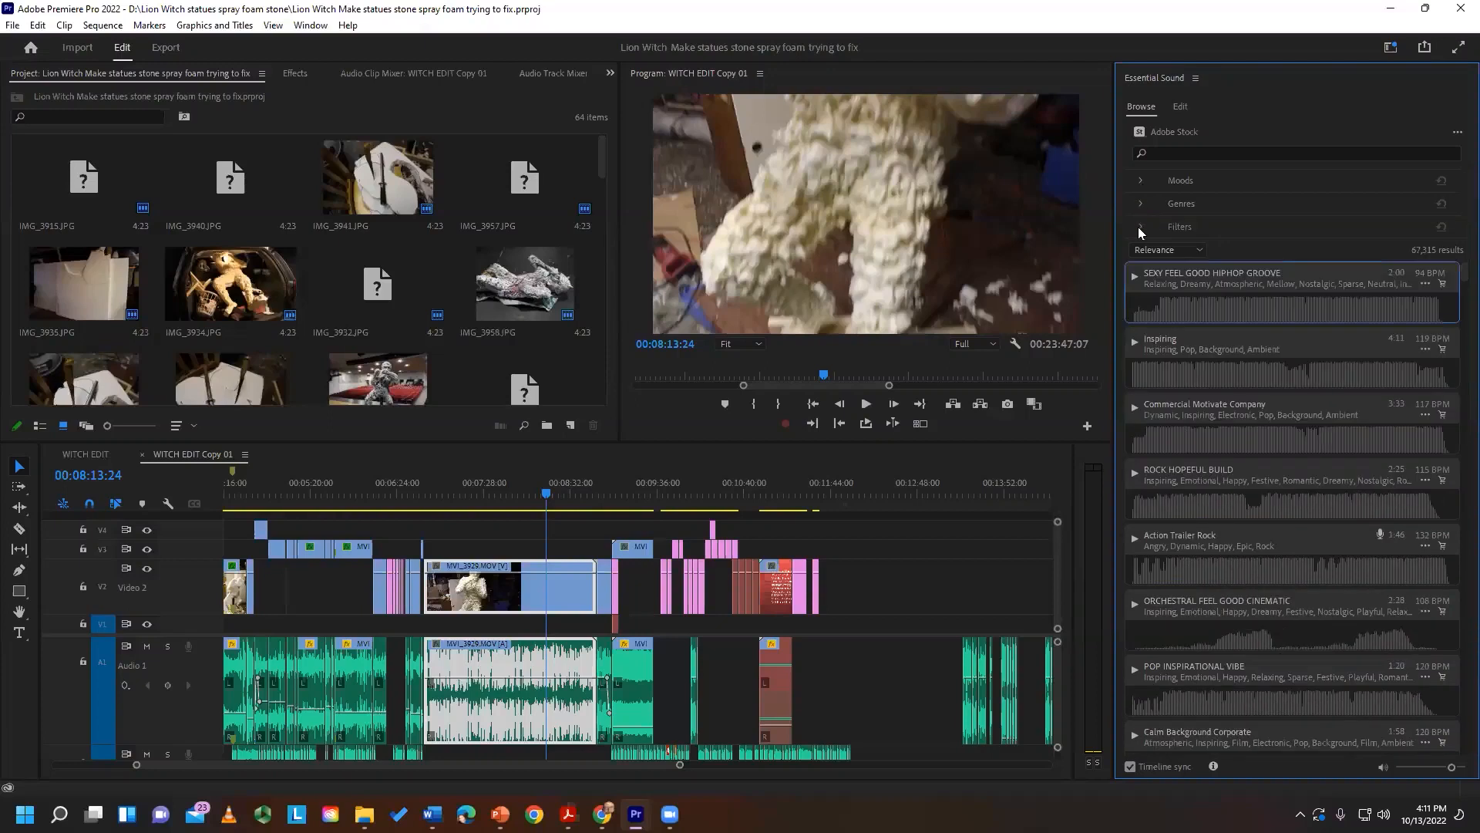
pyautogui.click(1140, 228)
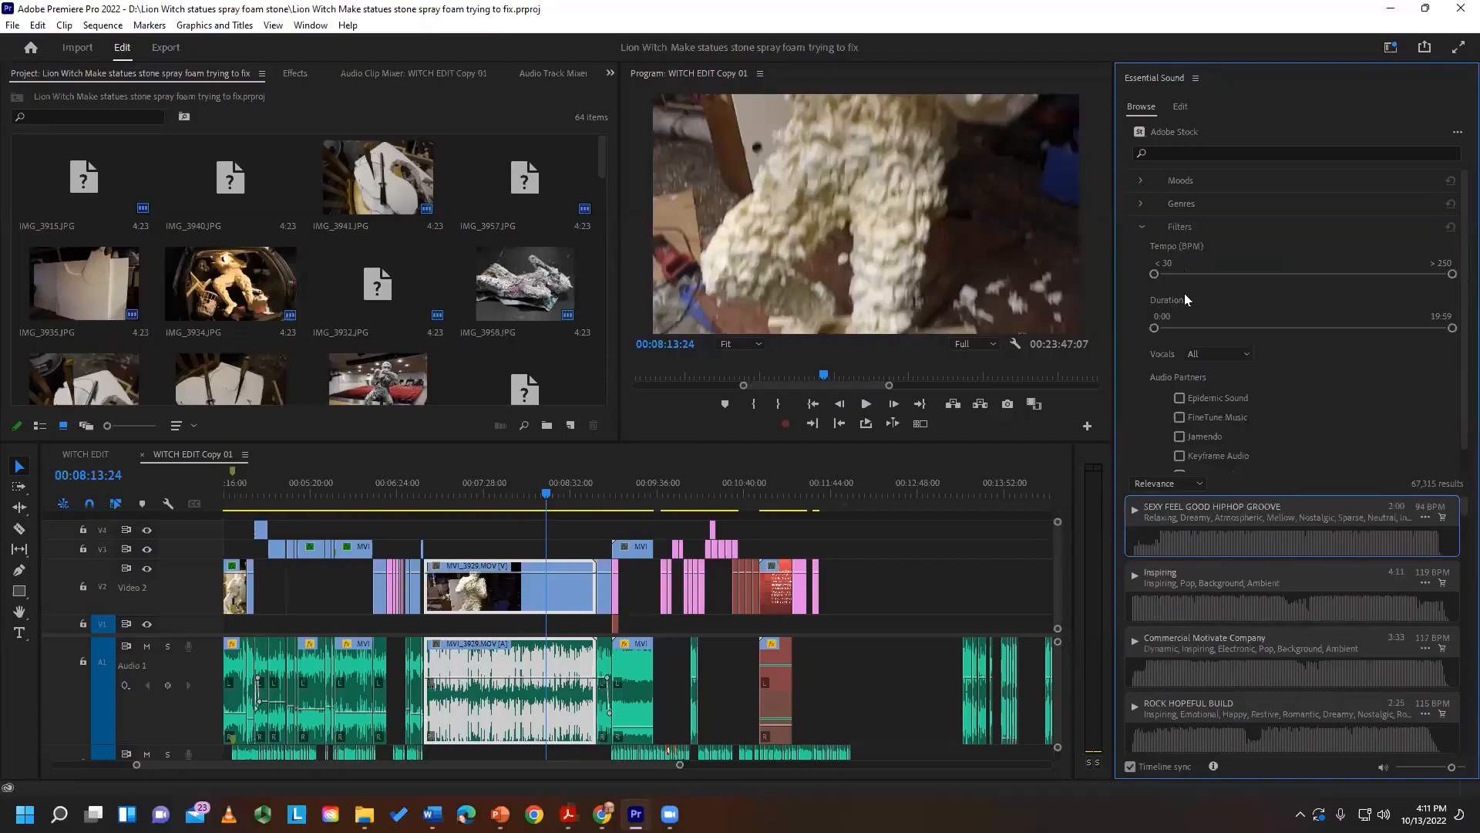
pyautogui.scroll(-1, 1455, 385)
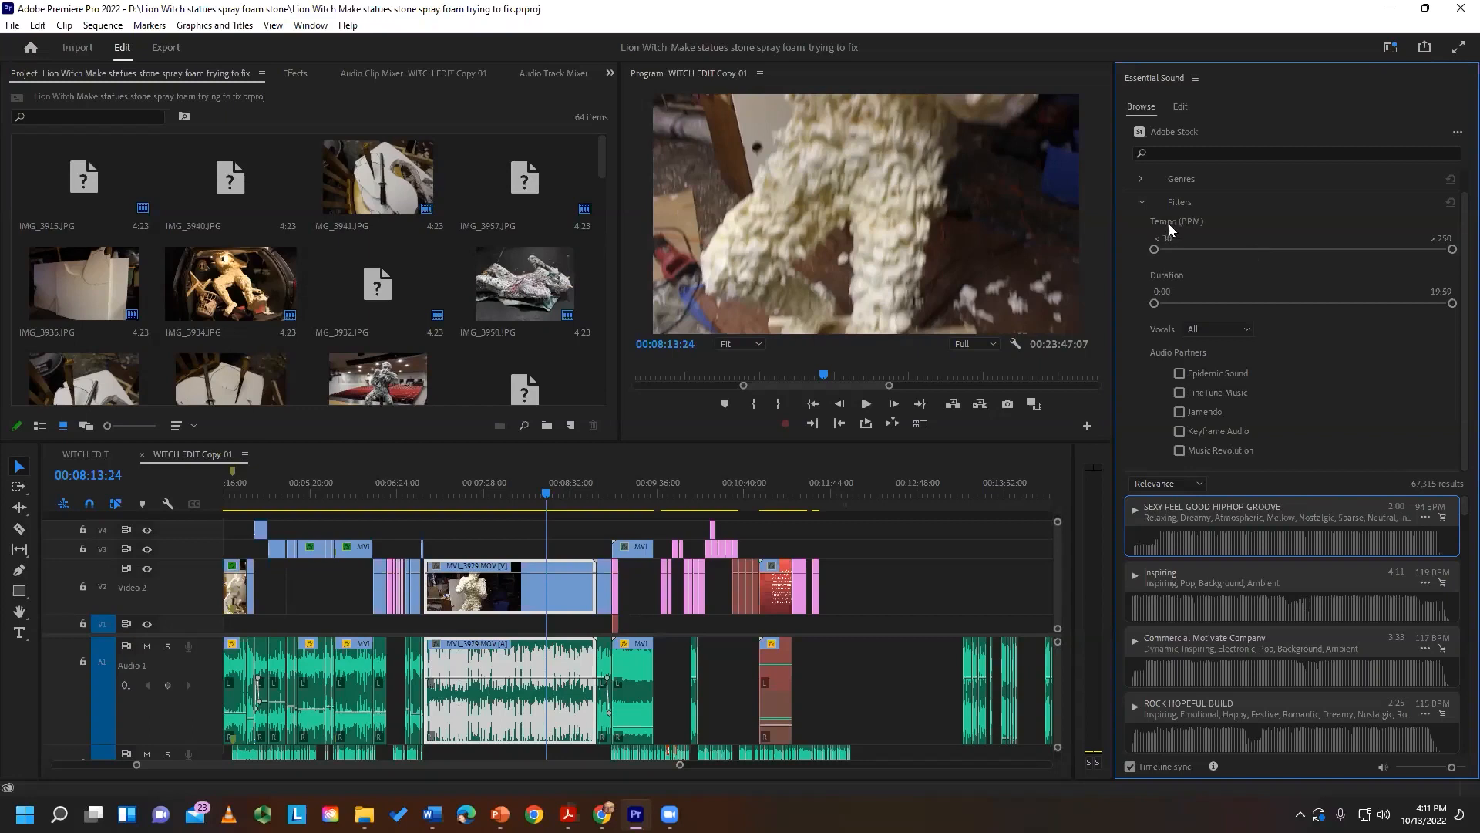
pyautogui.click(1217, 330)
pyautogui.click(1309, 357)
# - Search the stock audio for "gunshot" and add the Short Life track to the project
pyautogui.click(1198, 150)
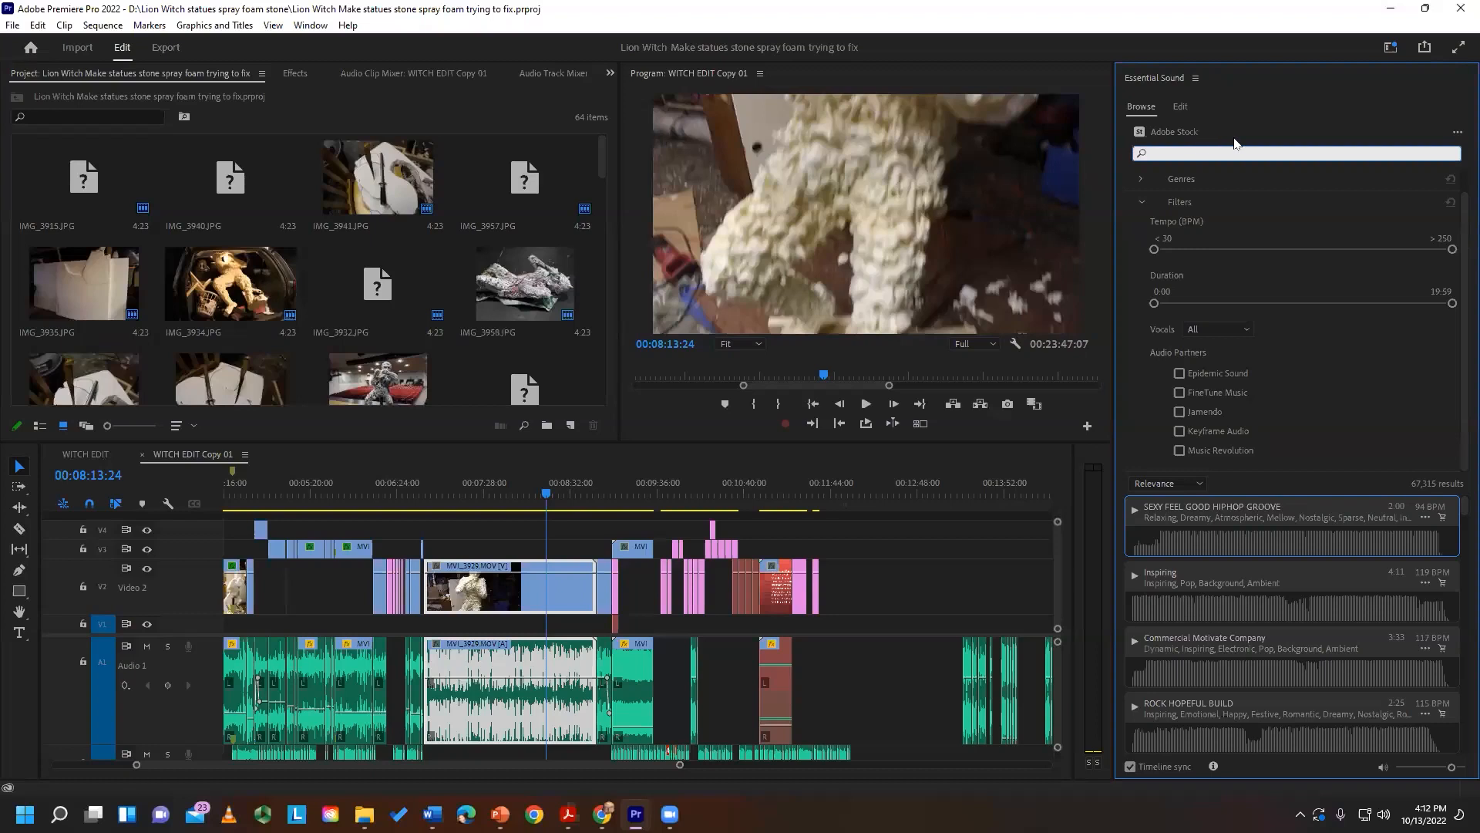
pyautogui.write('gunshot')
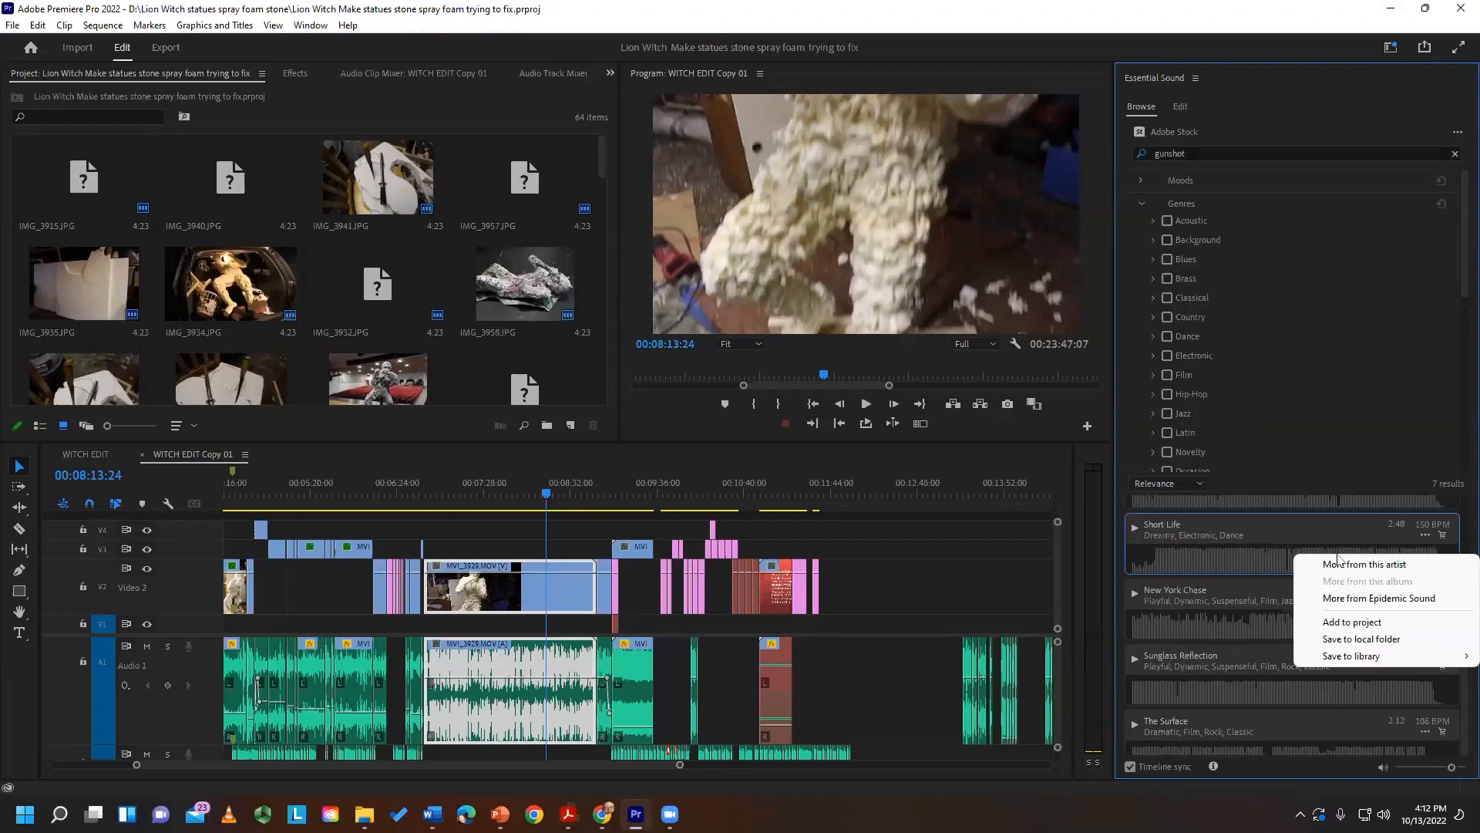
pyautogui.click(1341, 622)
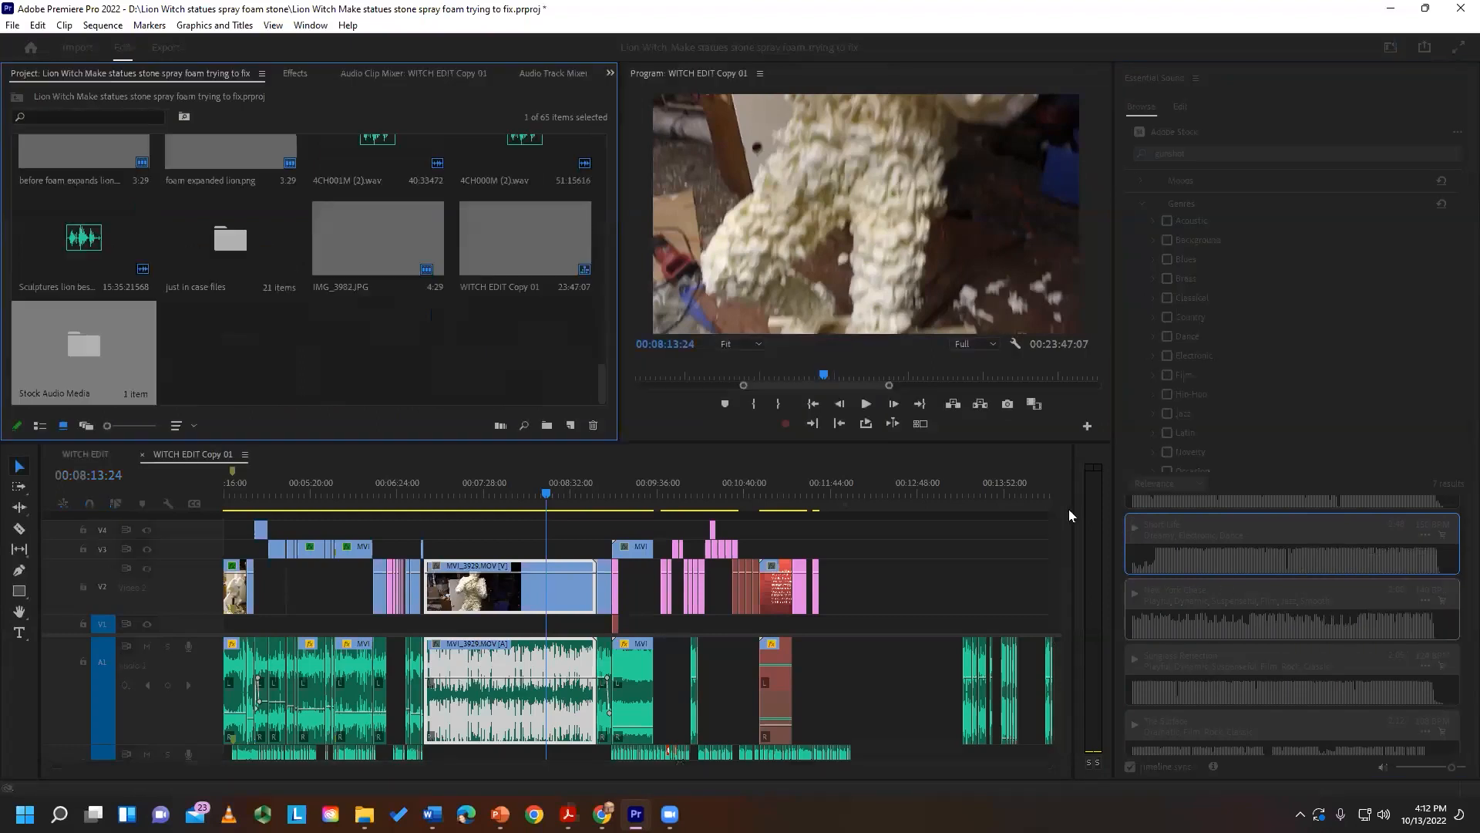
# - Place the Short Life track from the Stock Audio Media bin in an empty stretch of the Audio 1 track
pyautogui.doubleClick(90, 347)
pyautogui.moveTo(87, 185); pyautogui.dragTo(867, 678)
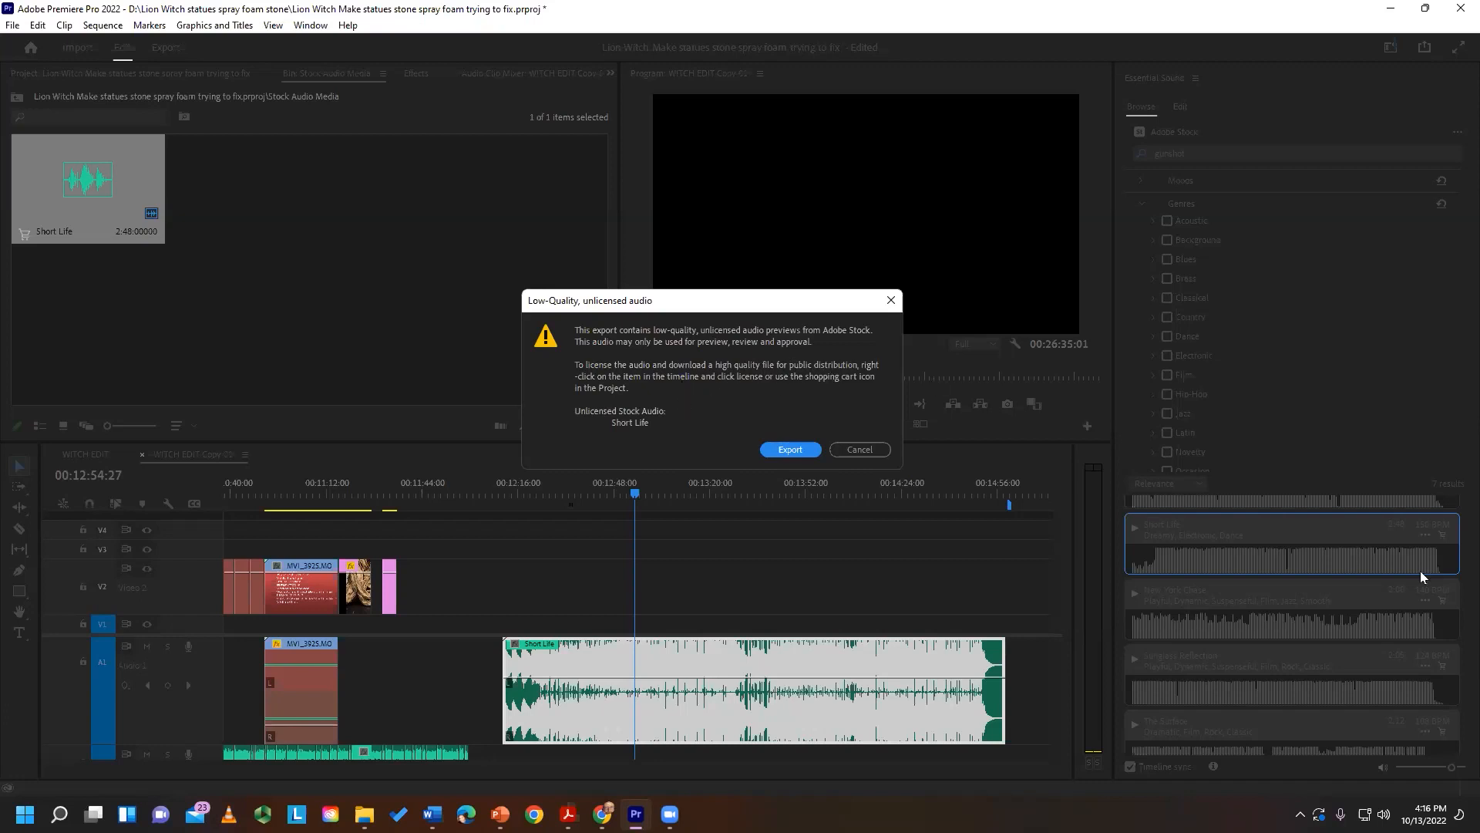
# - Cancel the export containing unlicensed stock audio and remove the Short Life clip from the timeline
pyautogui.press('Escape')
pyautogui.click(612, 494)
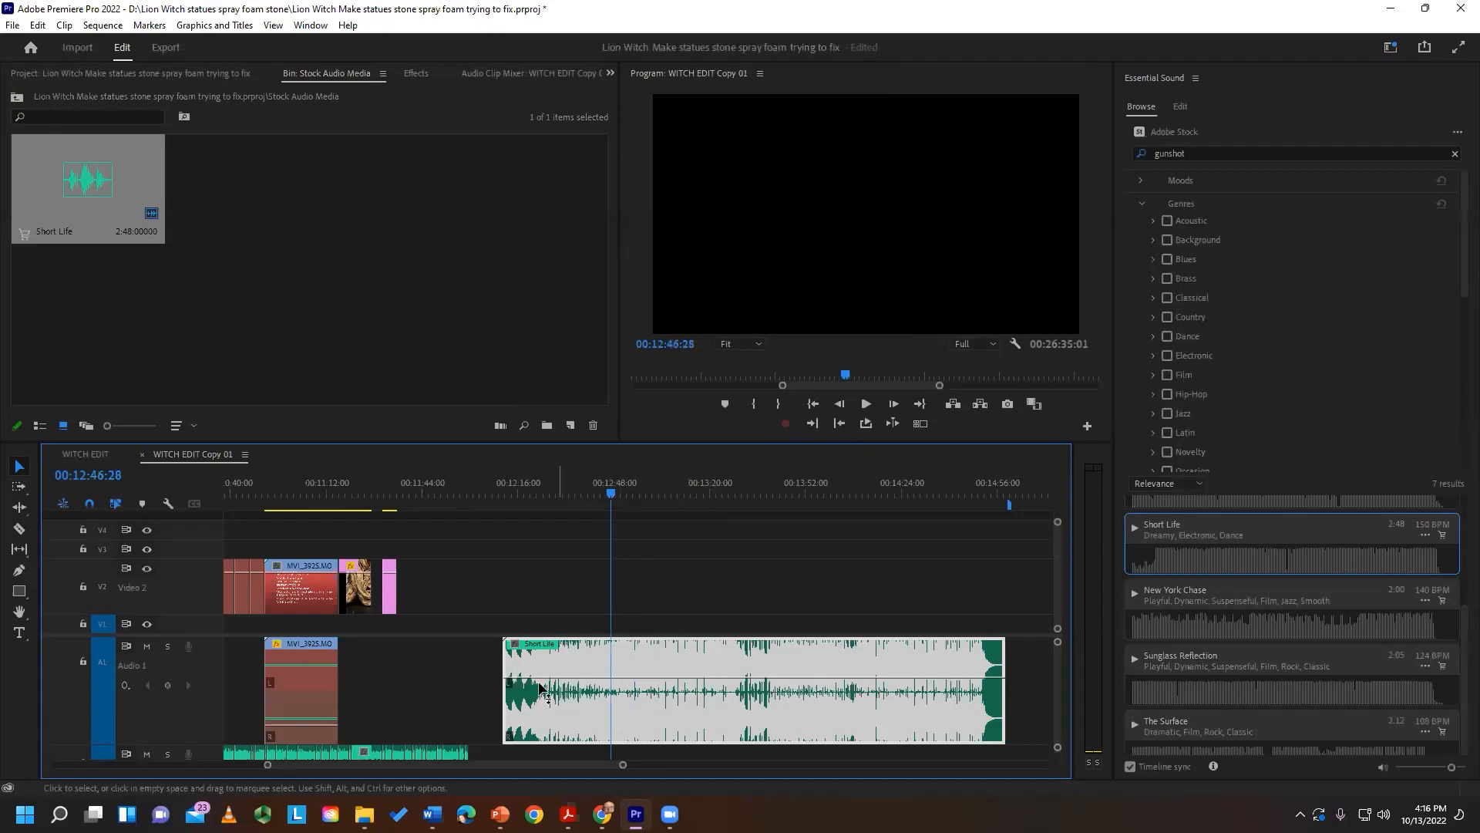
pyautogui.click(487, 665)
pyautogui.click(646, 664)
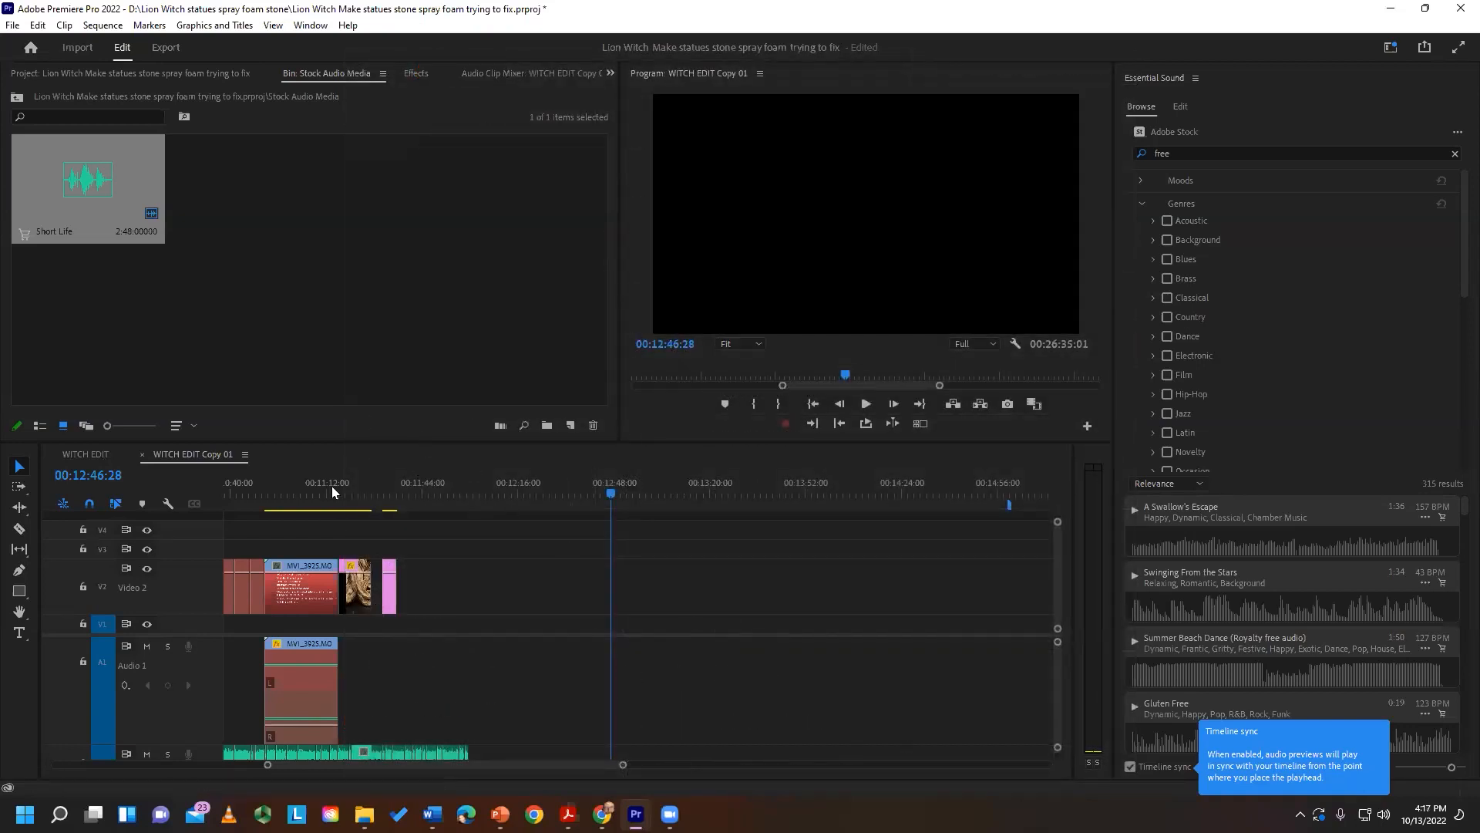
# - Move the playhead back into the edited footage and bring up the Essential Sound panel
pyautogui.moveTo(331, 486); pyautogui.dragTo(279, 495)
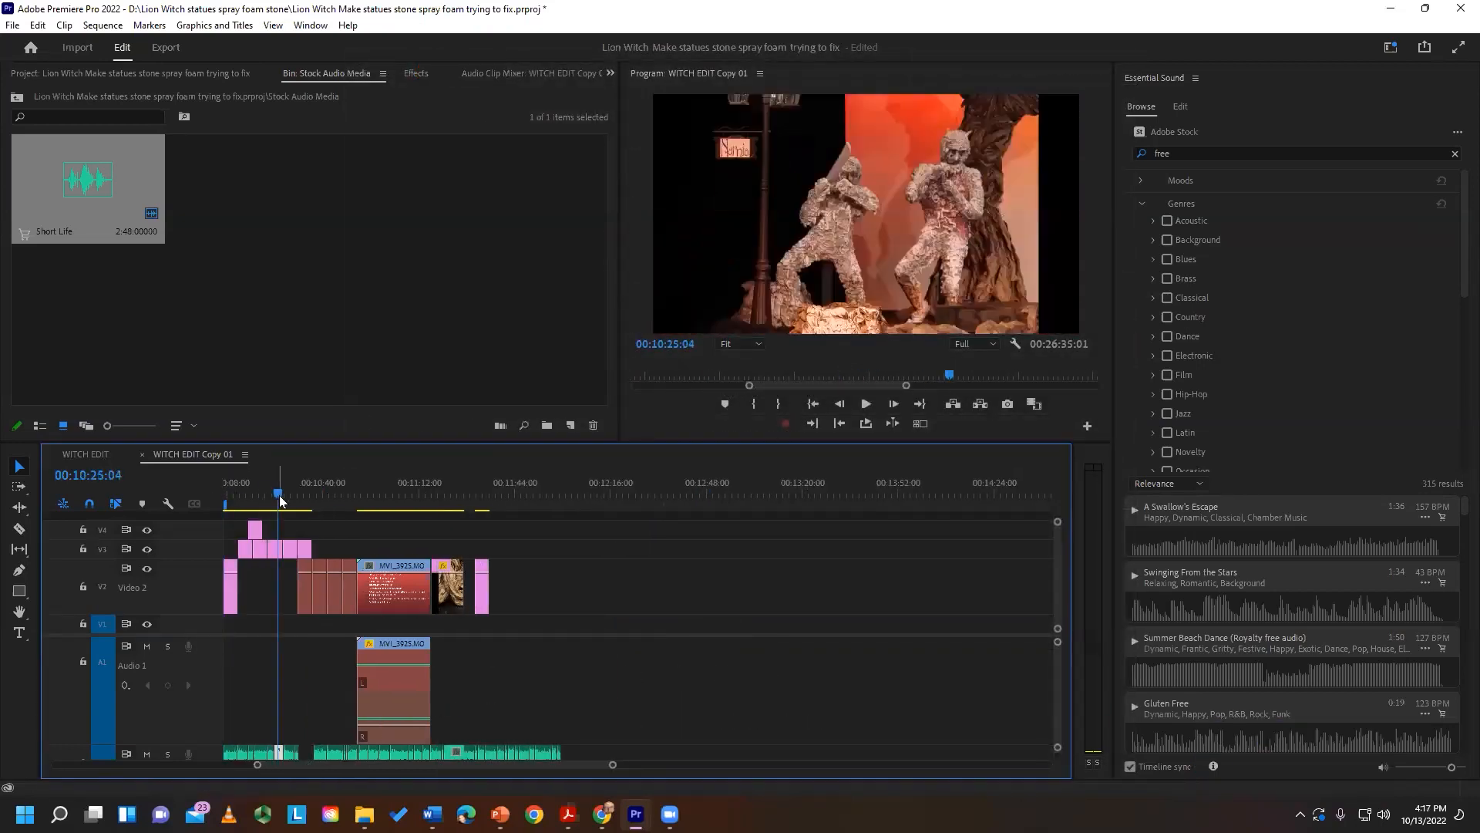
pyautogui.press('-')
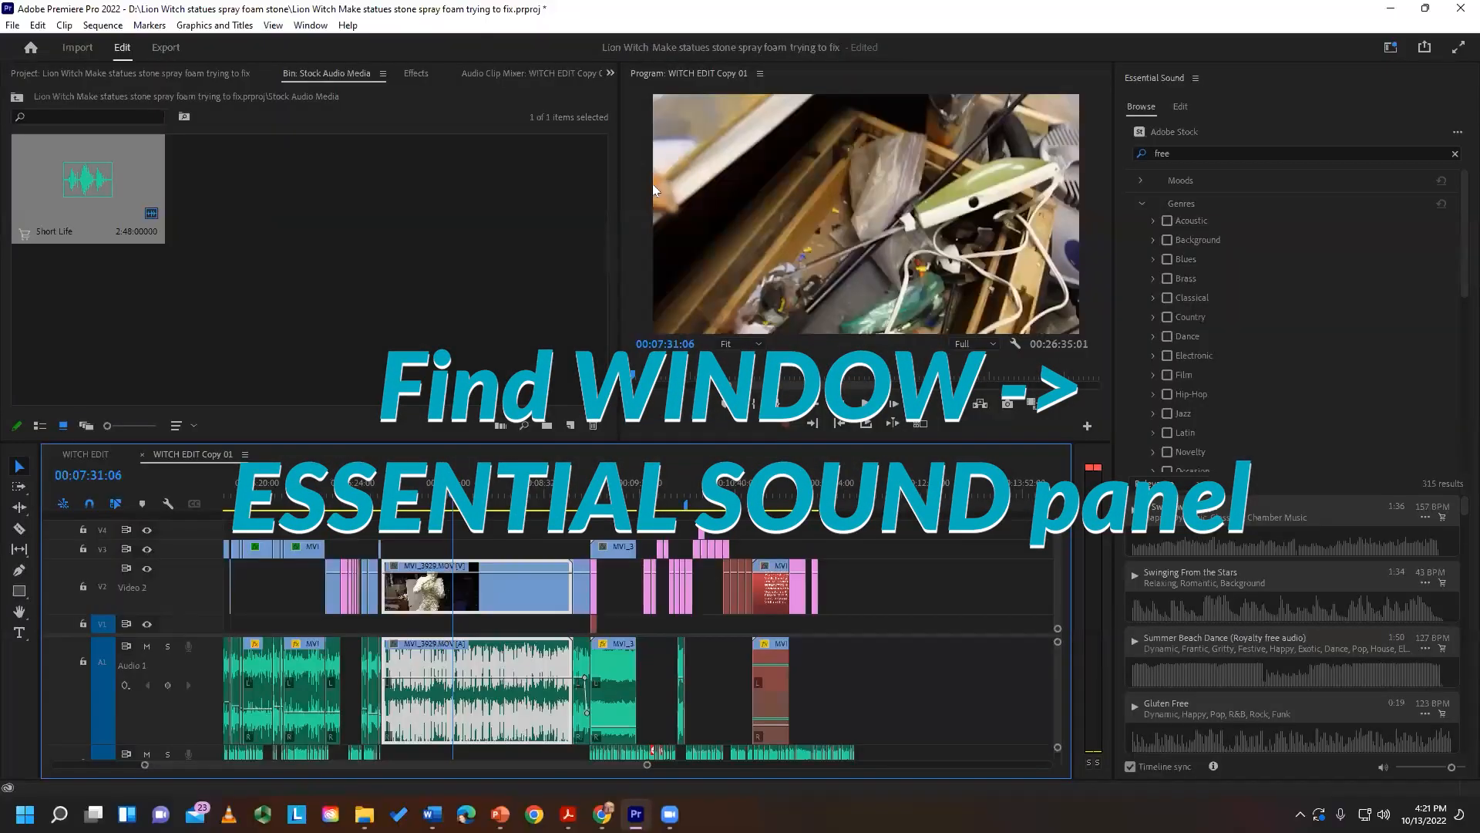
pyautogui.click(310, 26)
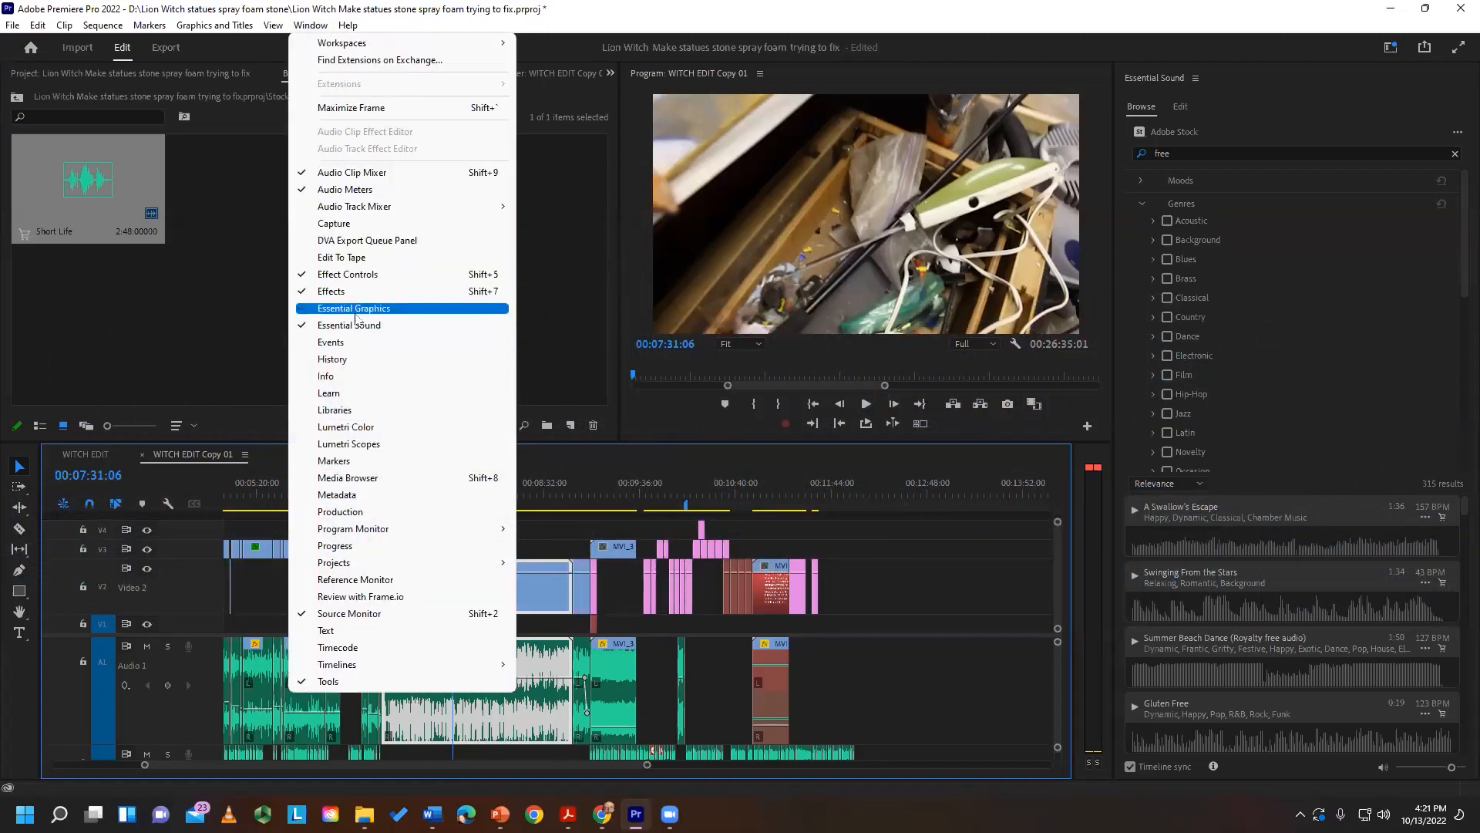
pyautogui.click(355, 324)
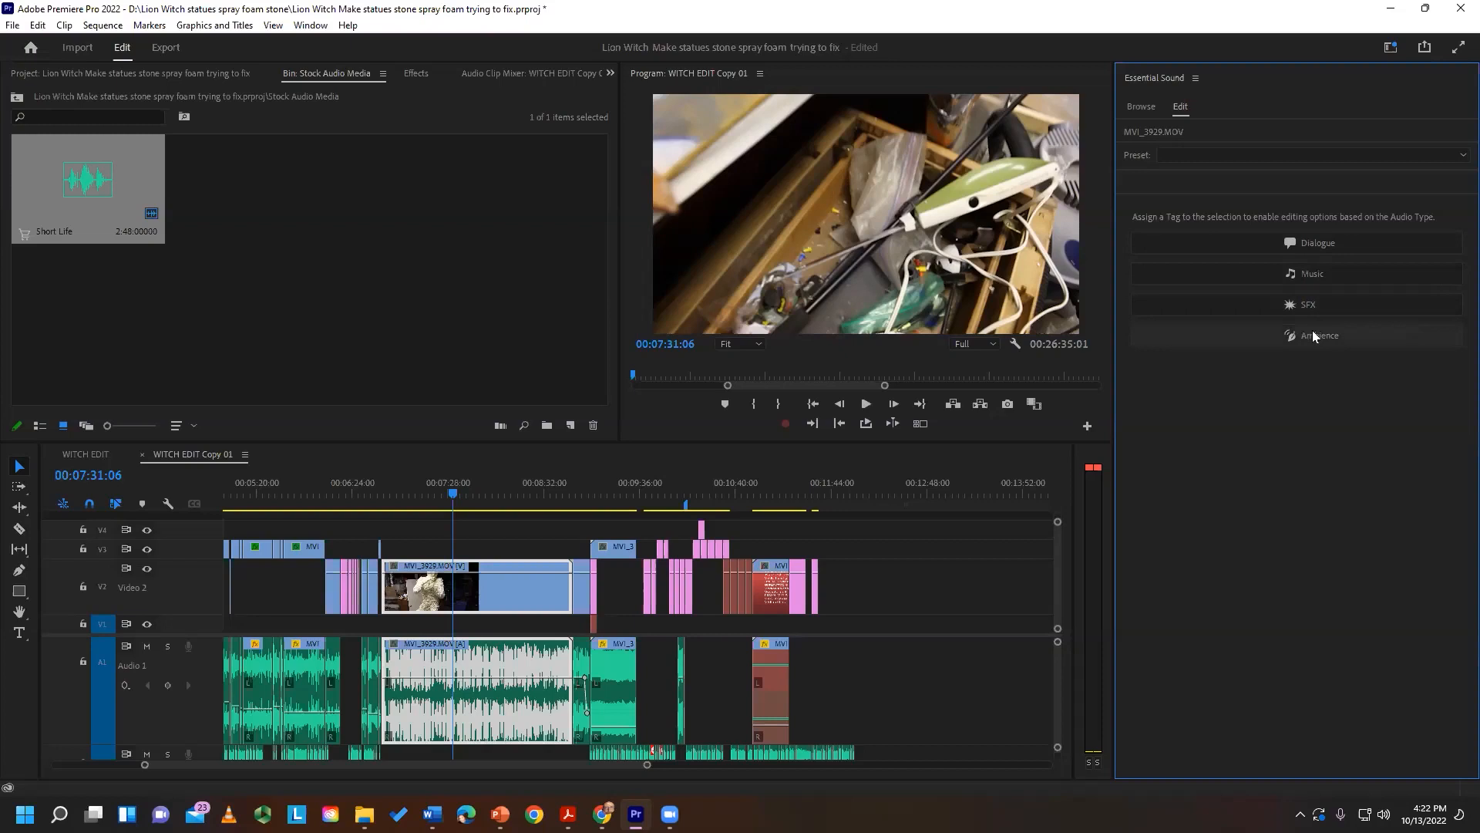
# - Tag the MVI_3950.MOV clip at 00:05:44:01 as Dialogue and expand its Loudness and Repair settings
pyautogui.click(614, 482)
pyautogui.moveTo(612, 486); pyautogui.dragTo(411, 498)
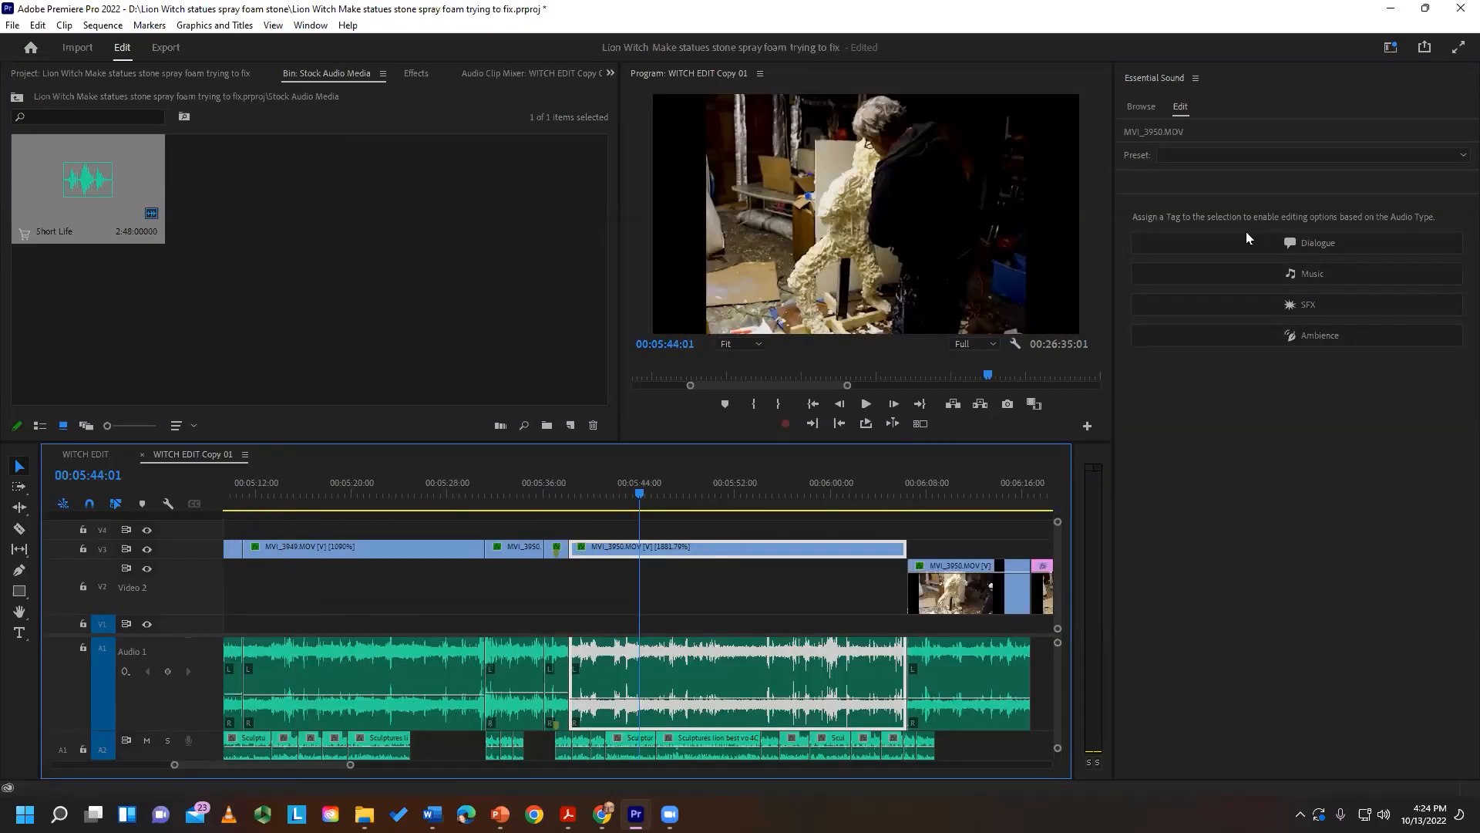
pyautogui.click(1251, 241)
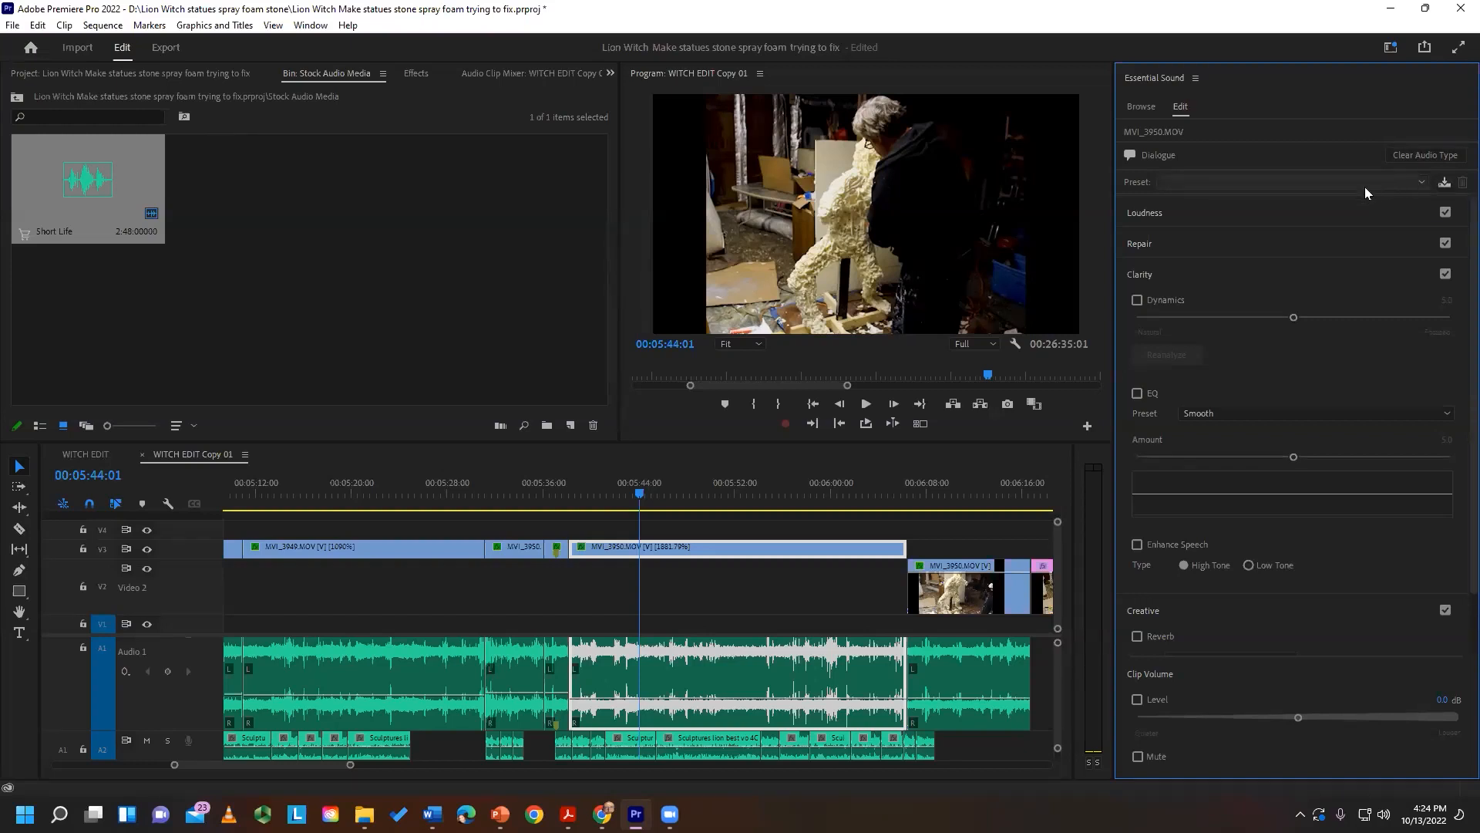
pyautogui.click(1140, 214)
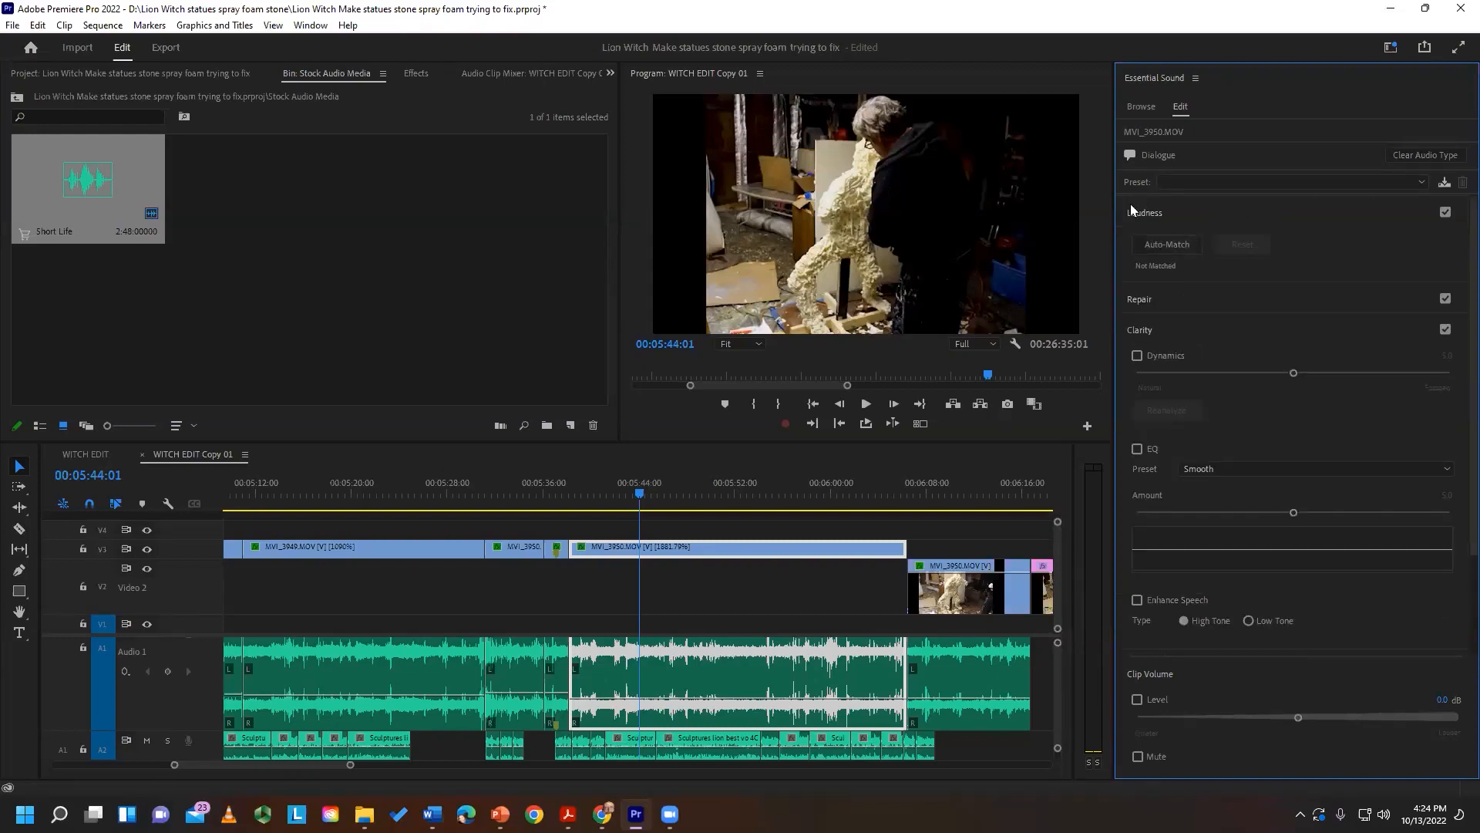
pyautogui.click(1139, 299)
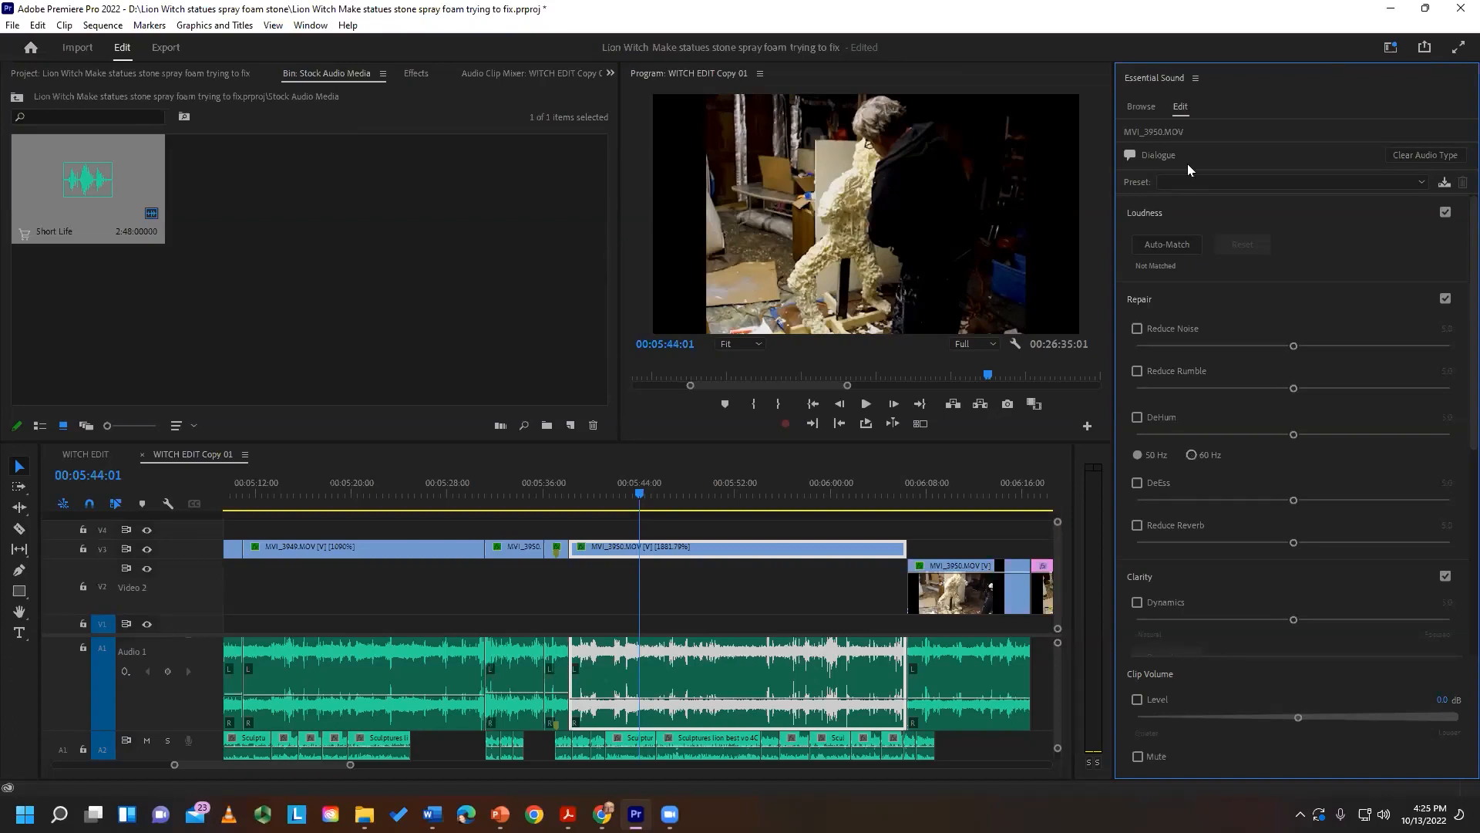
# - Try the DeHum and DeEss repairs on the dialogue clip and look through its Clarity and Creative settings
pyautogui.click(1137, 417)
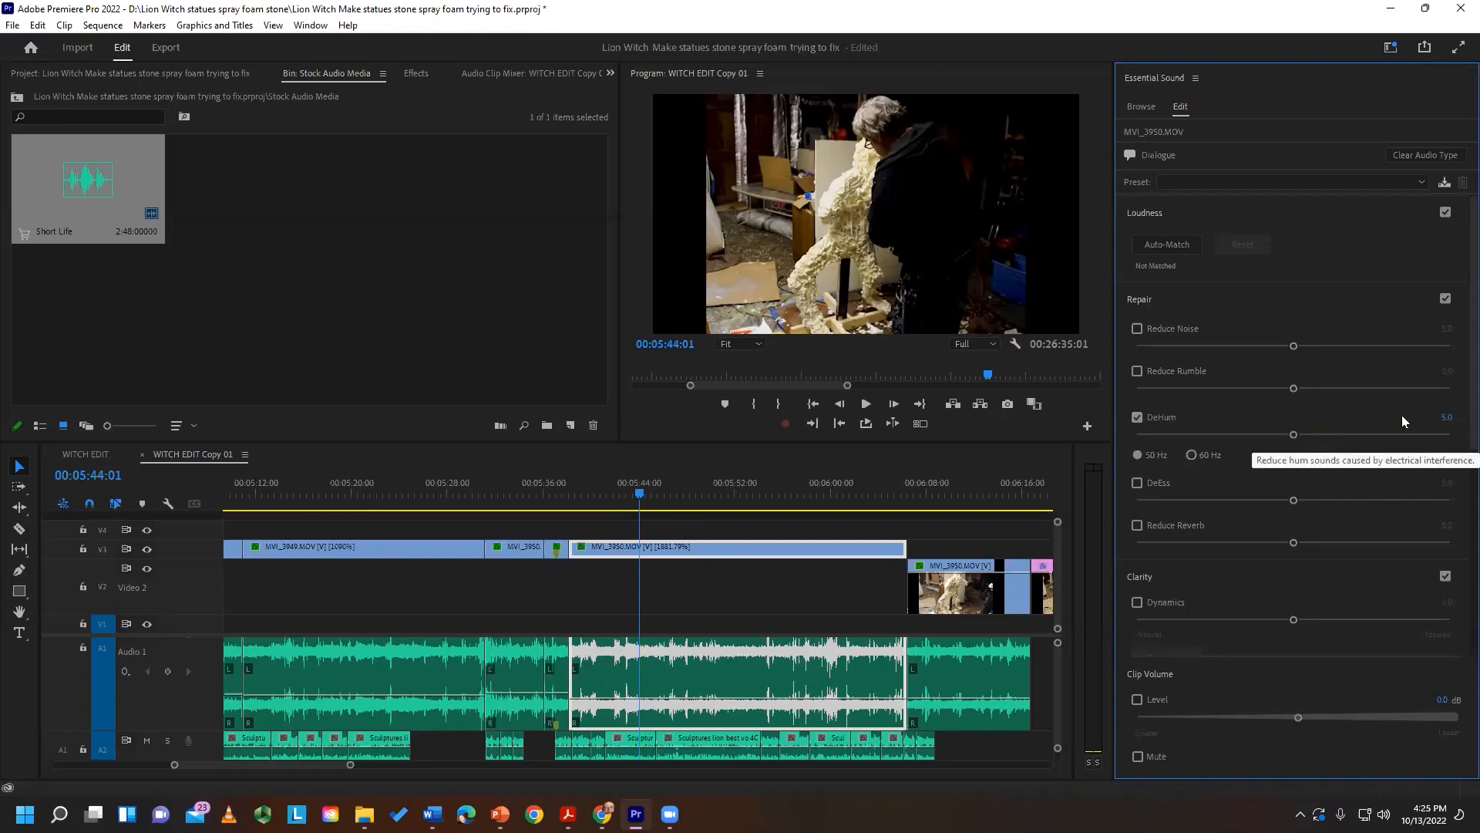
pyautogui.click(1137, 484)
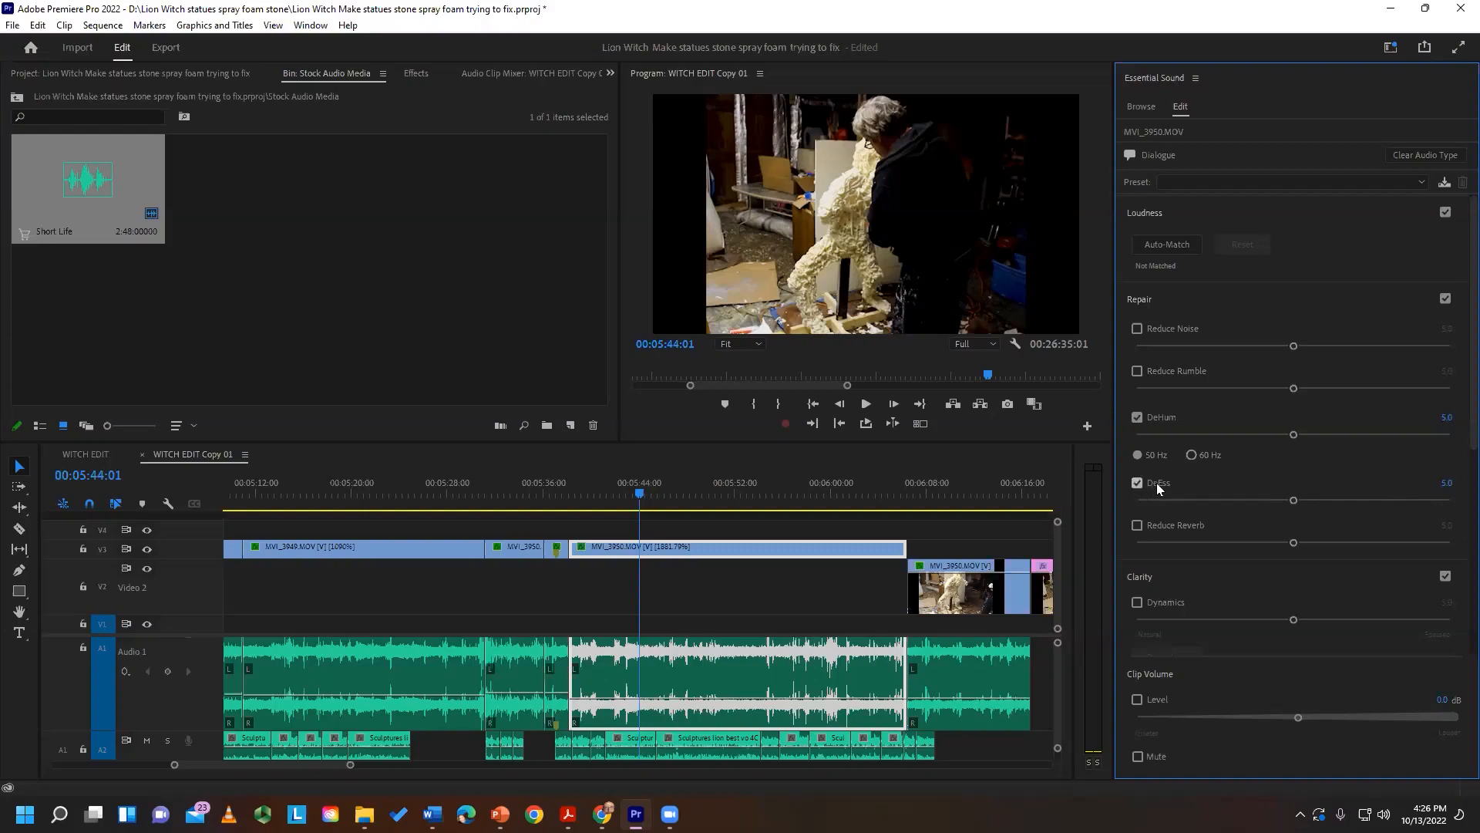
pyautogui.click(1138, 484)
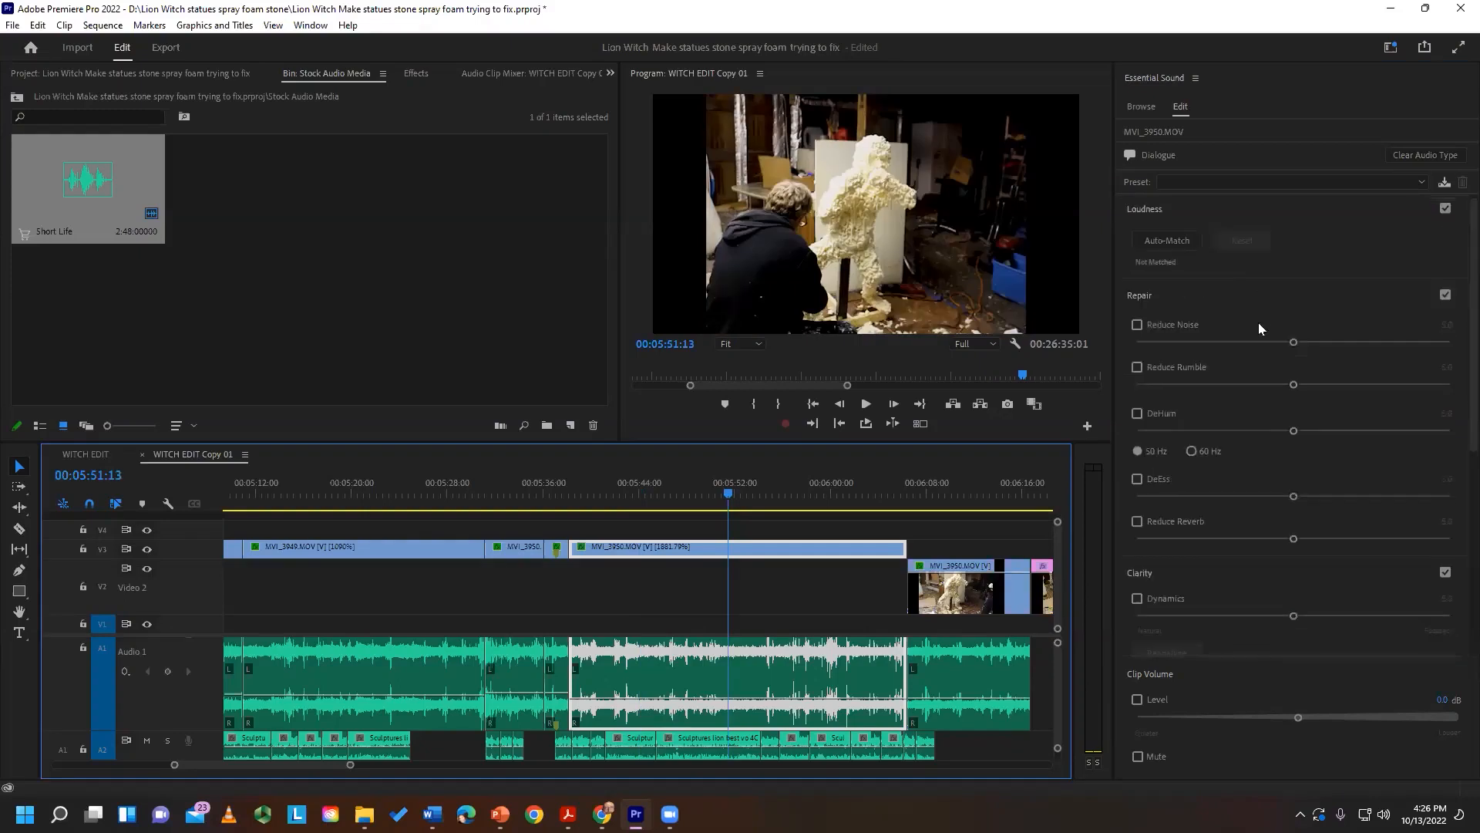
pyautogui.scroll(-5, 1259, 324)
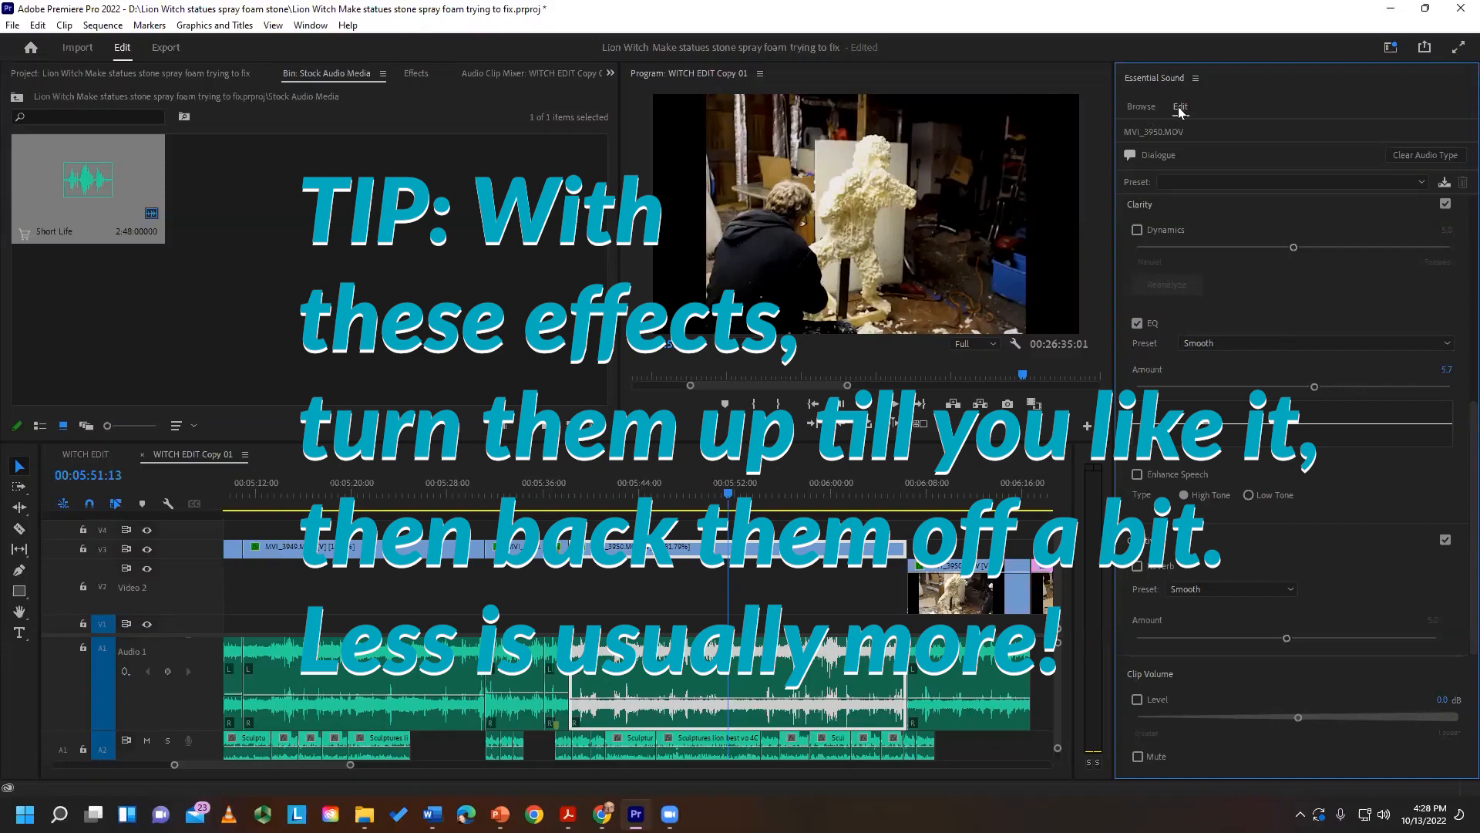
pyautogui.click(1179, 109)
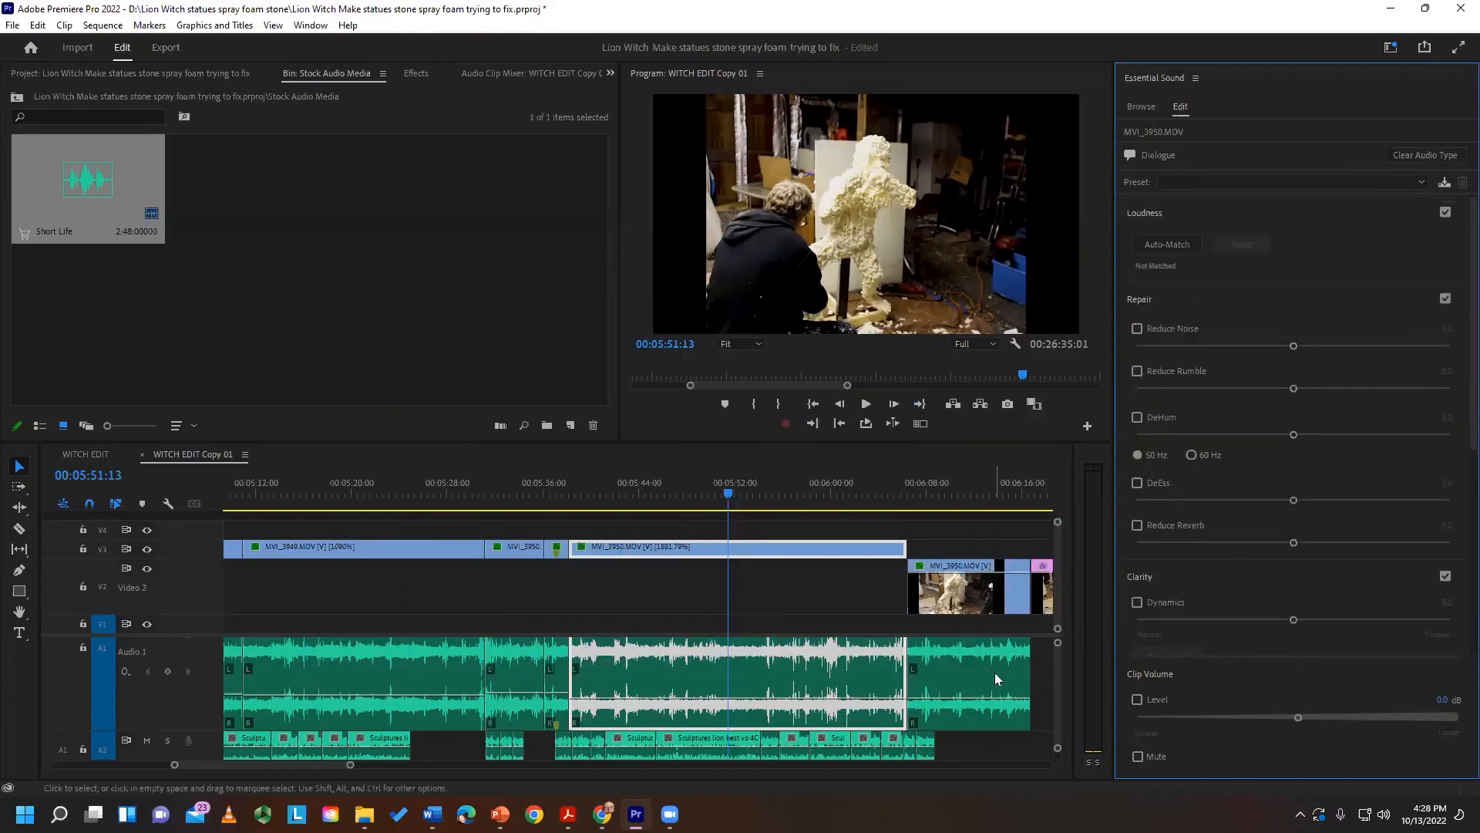
# - Tag the short Audio 1 clip near 00:06:32 as SFX
pyautogui.click(996, 679)
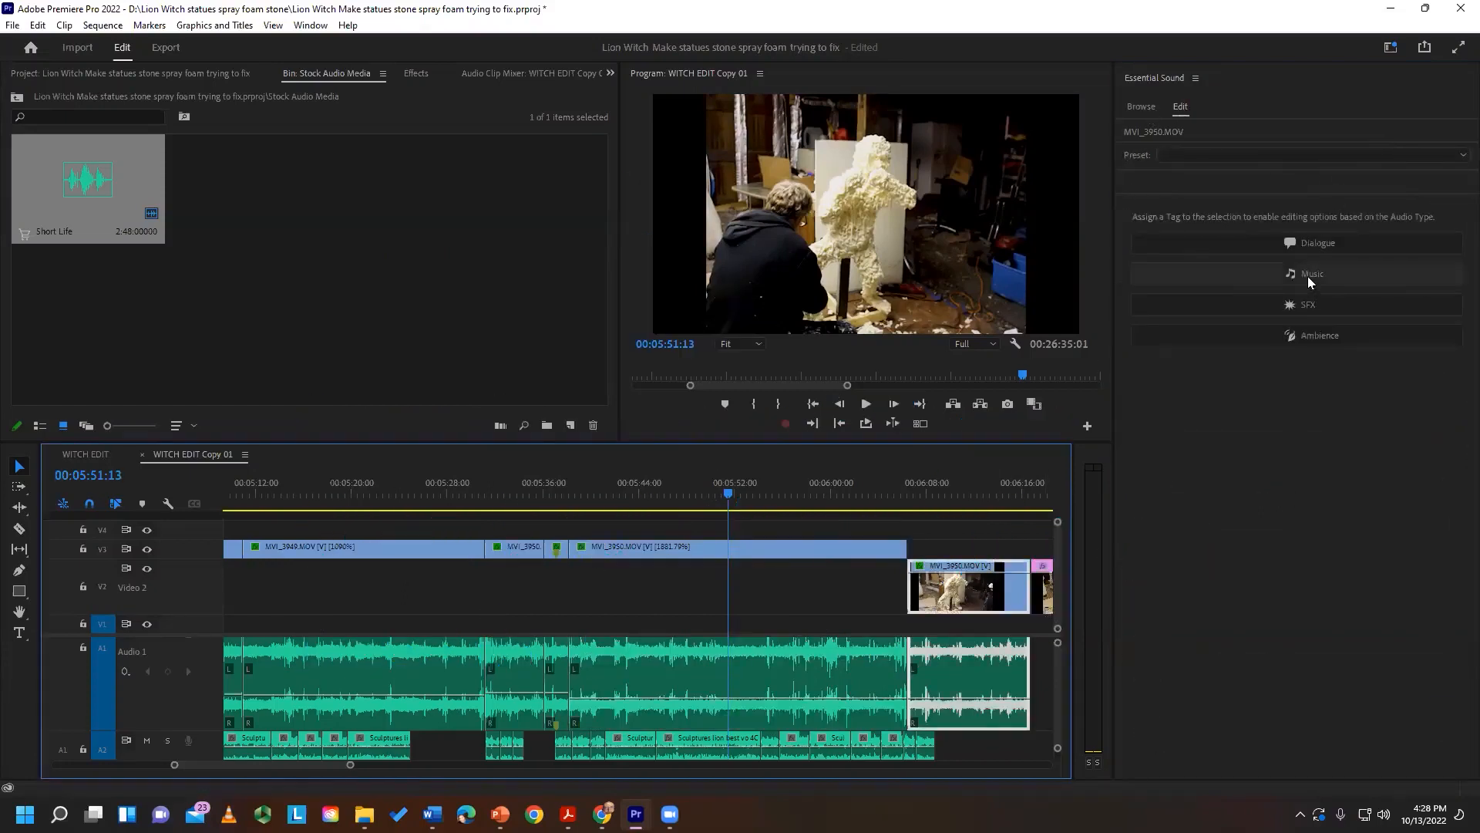
pyautogui.scroll(-3, 993, 684)
pyautogui.click(993, 685)
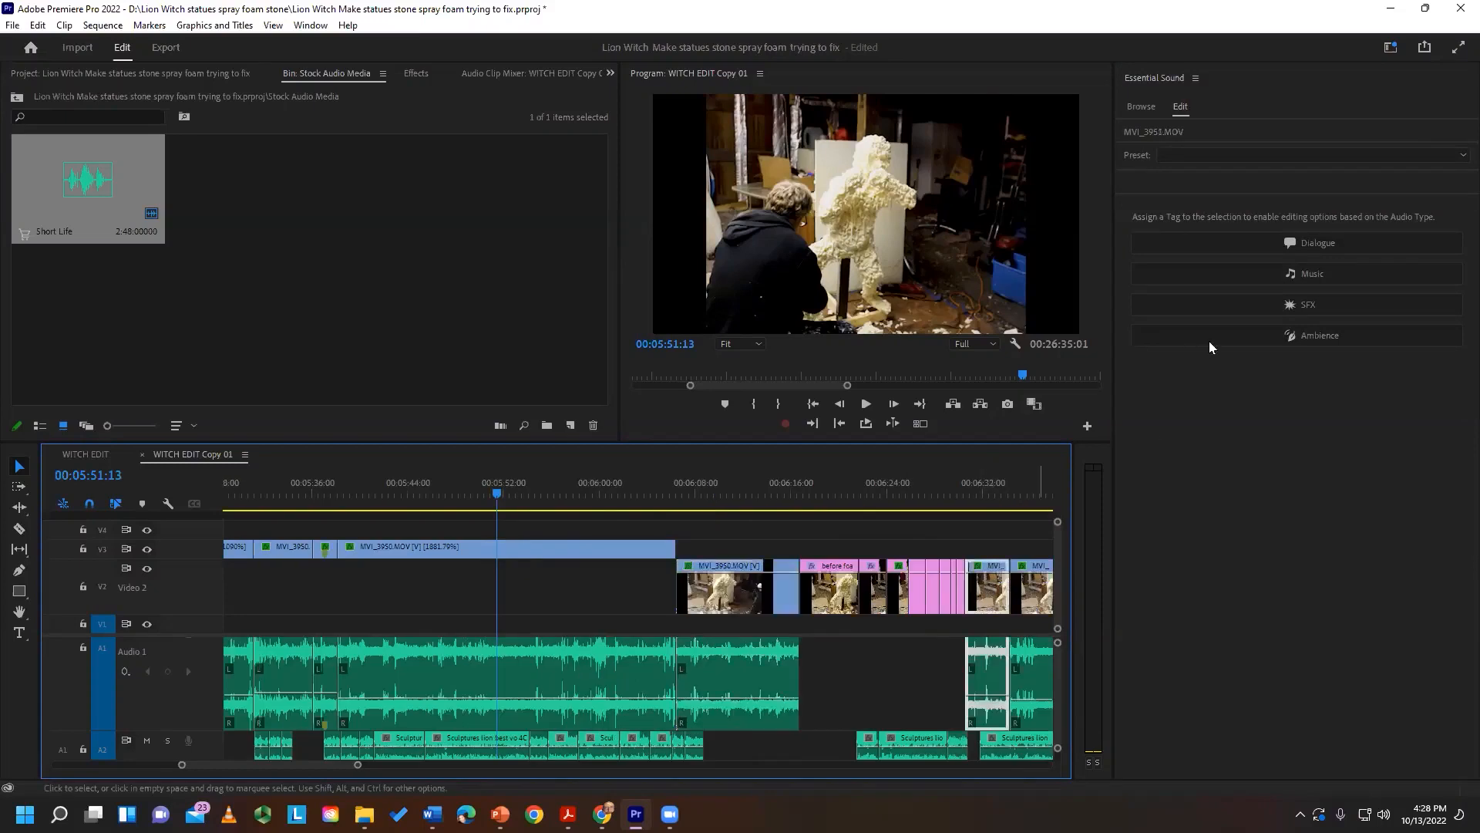
pyautogui.click(1325, 307)
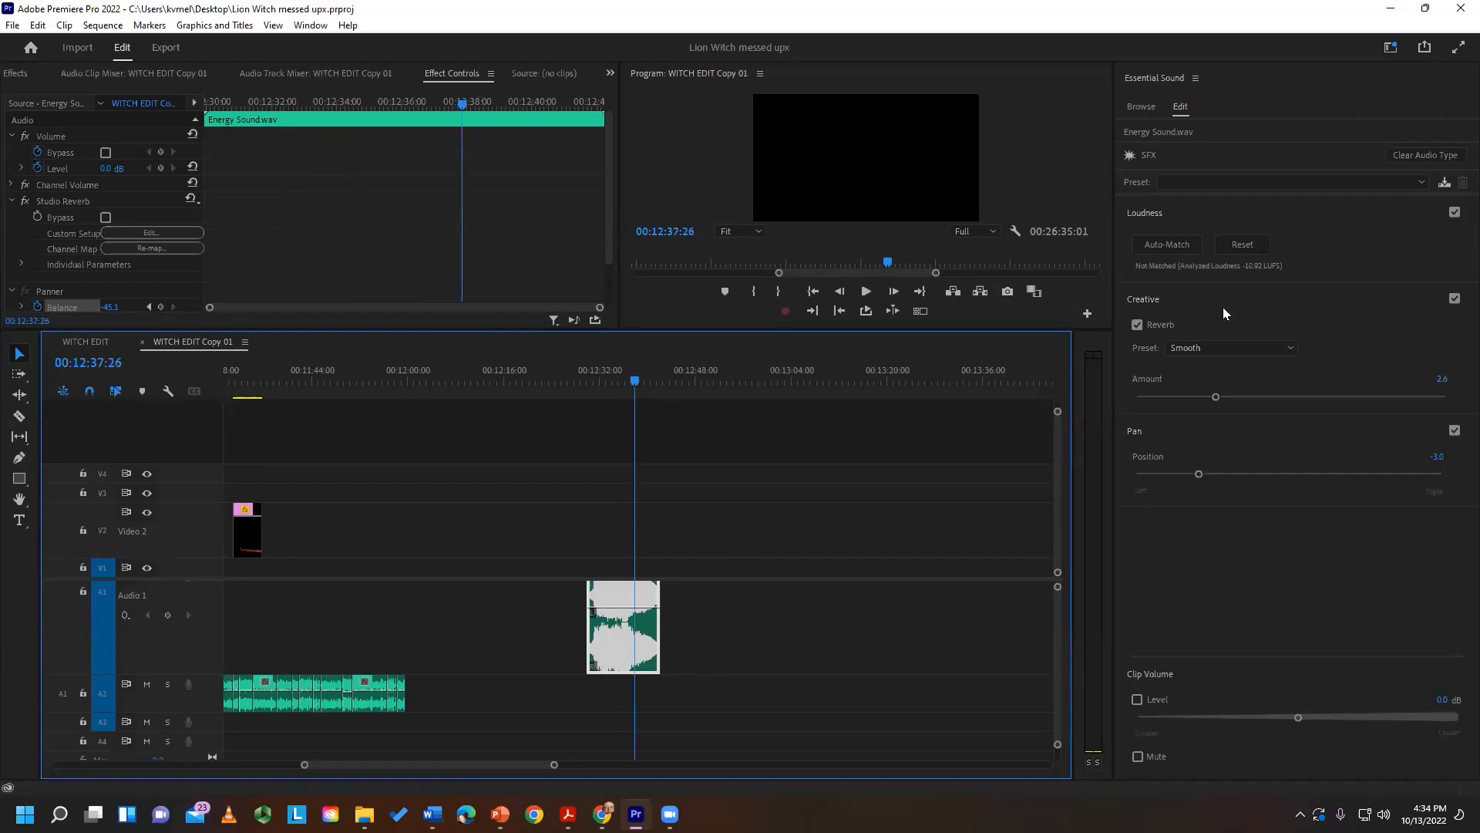
# - Clear the audio type of the Energy Sound.wav clip and tag it as SFX again
pyautogui.click(1457, 186)
pyautogui.click(1425, 154)
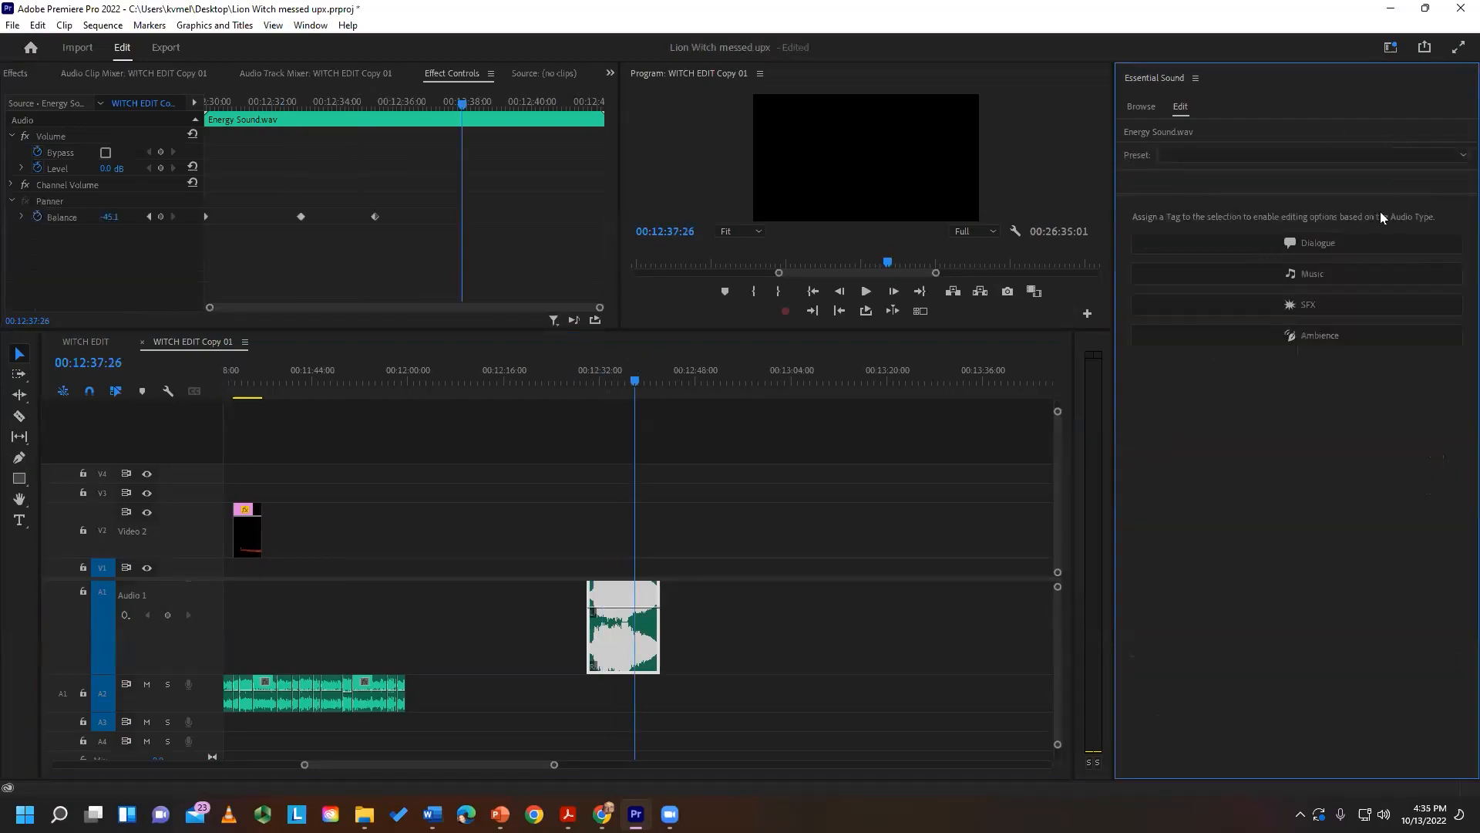
pyautogui.click(1314, 306)
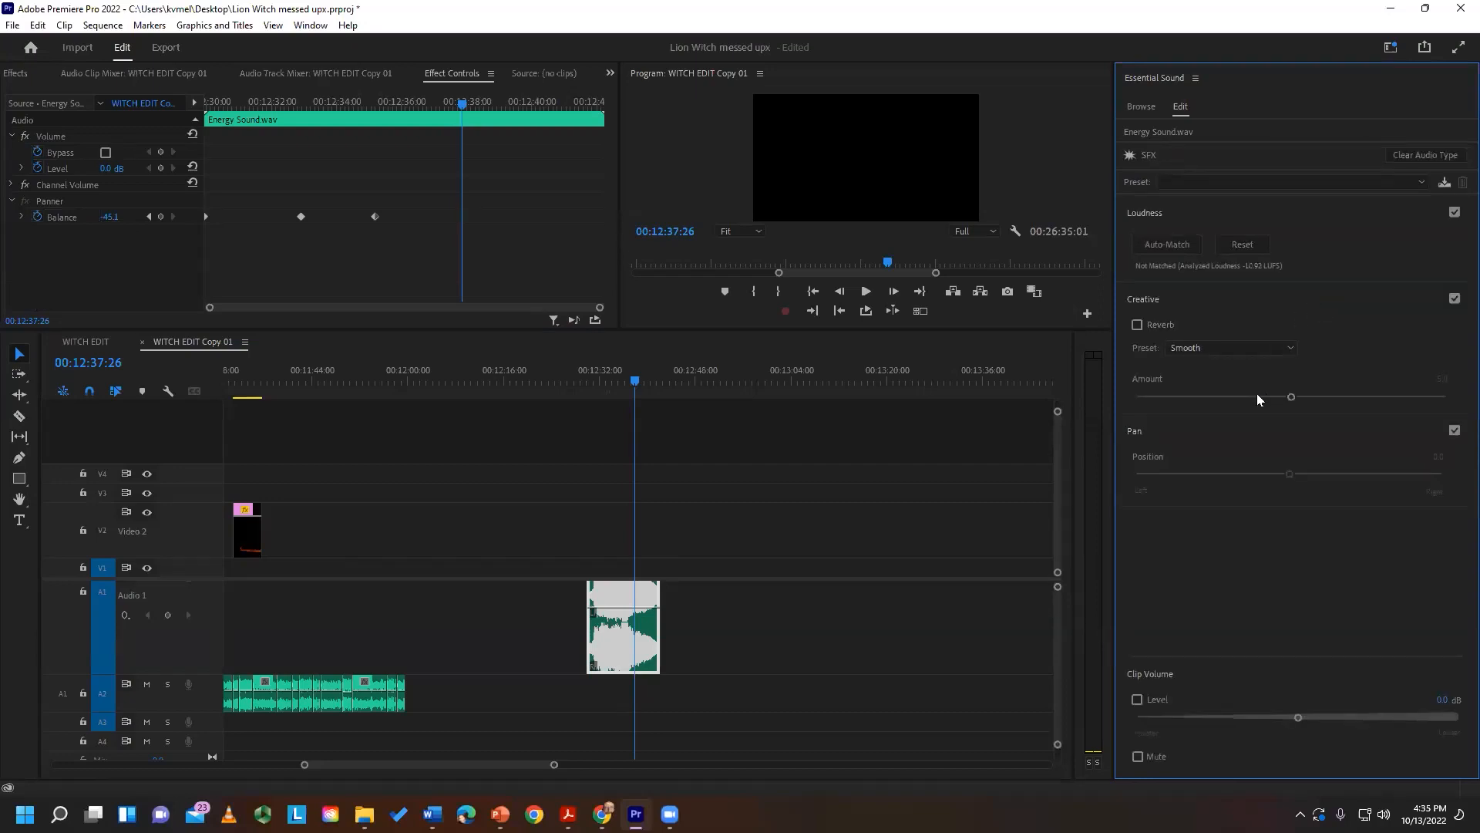
# - Enable Reverb on the Energy Sound.wav clip with the Smooth preset and an amount of 7.7
pyautogui.click(1156, 245)
pyautogui.click(1137, 325)
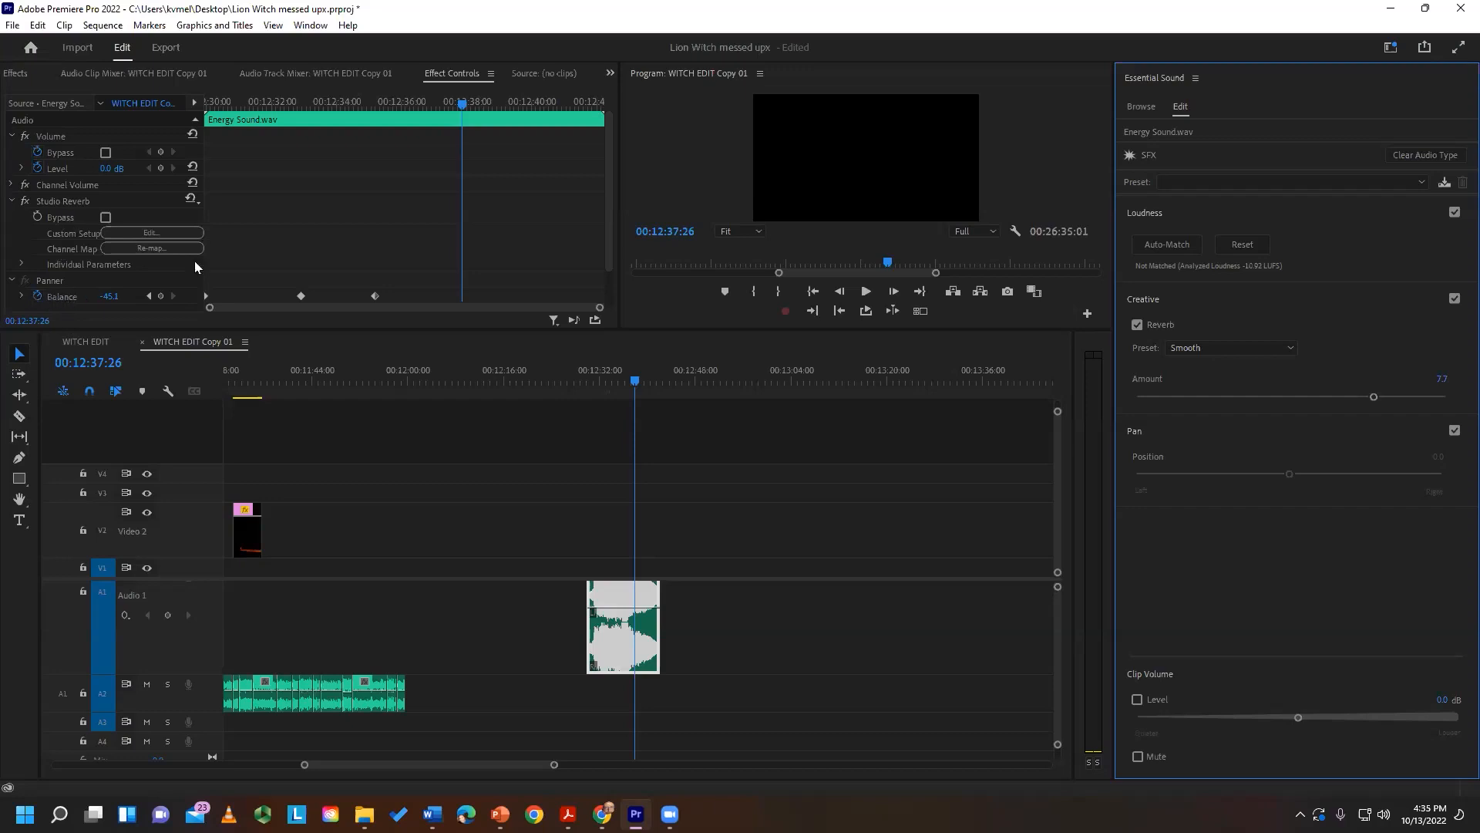
# - Step through the Panner Balance keyframes of the Energy Sound.wav clip from its start and scrub between them
pyautogui.moveTo(245, 98); pyautogui.dragTo(189, 107)
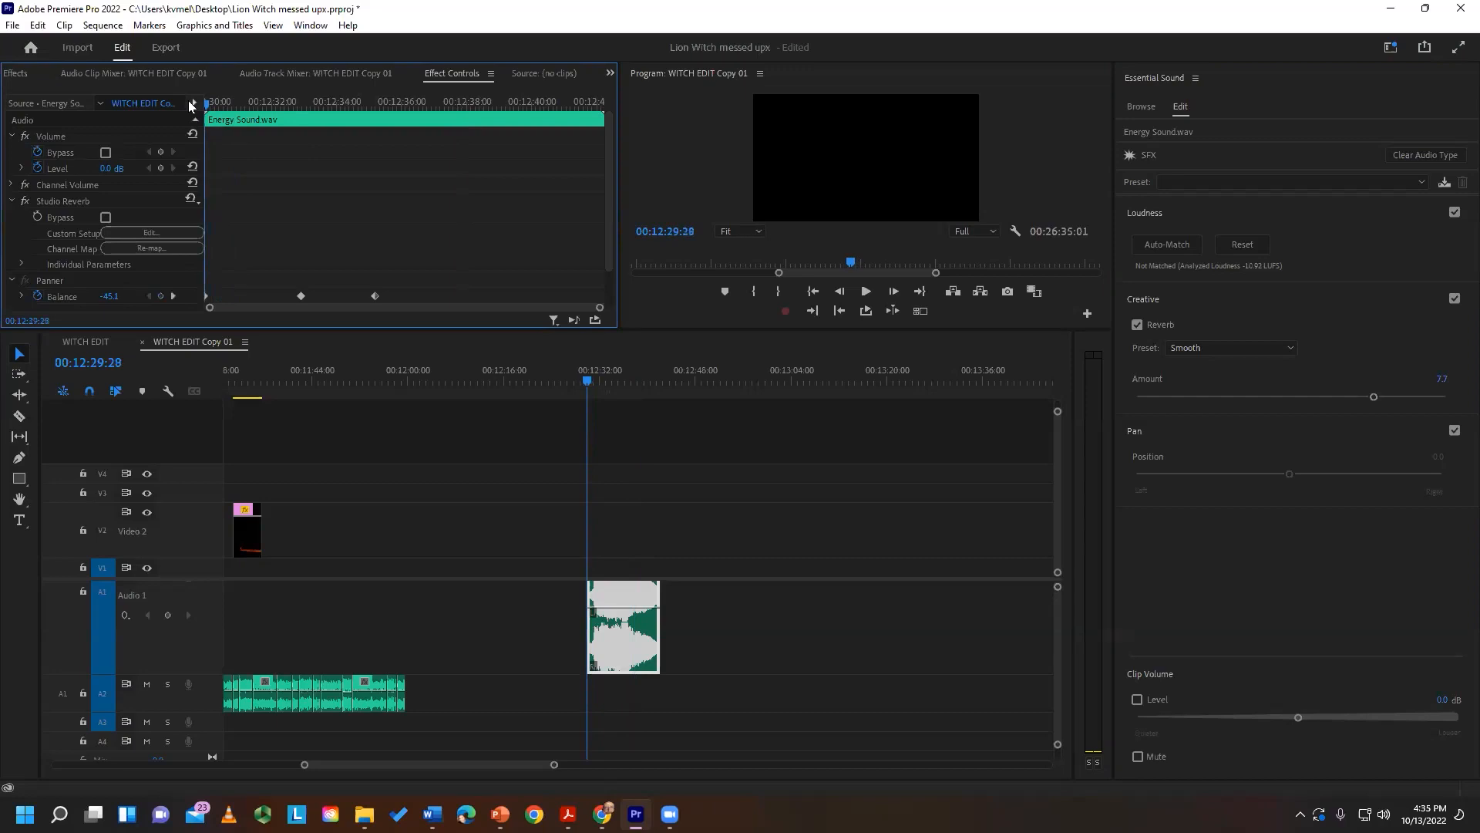
pyautogui.click(173, 296)
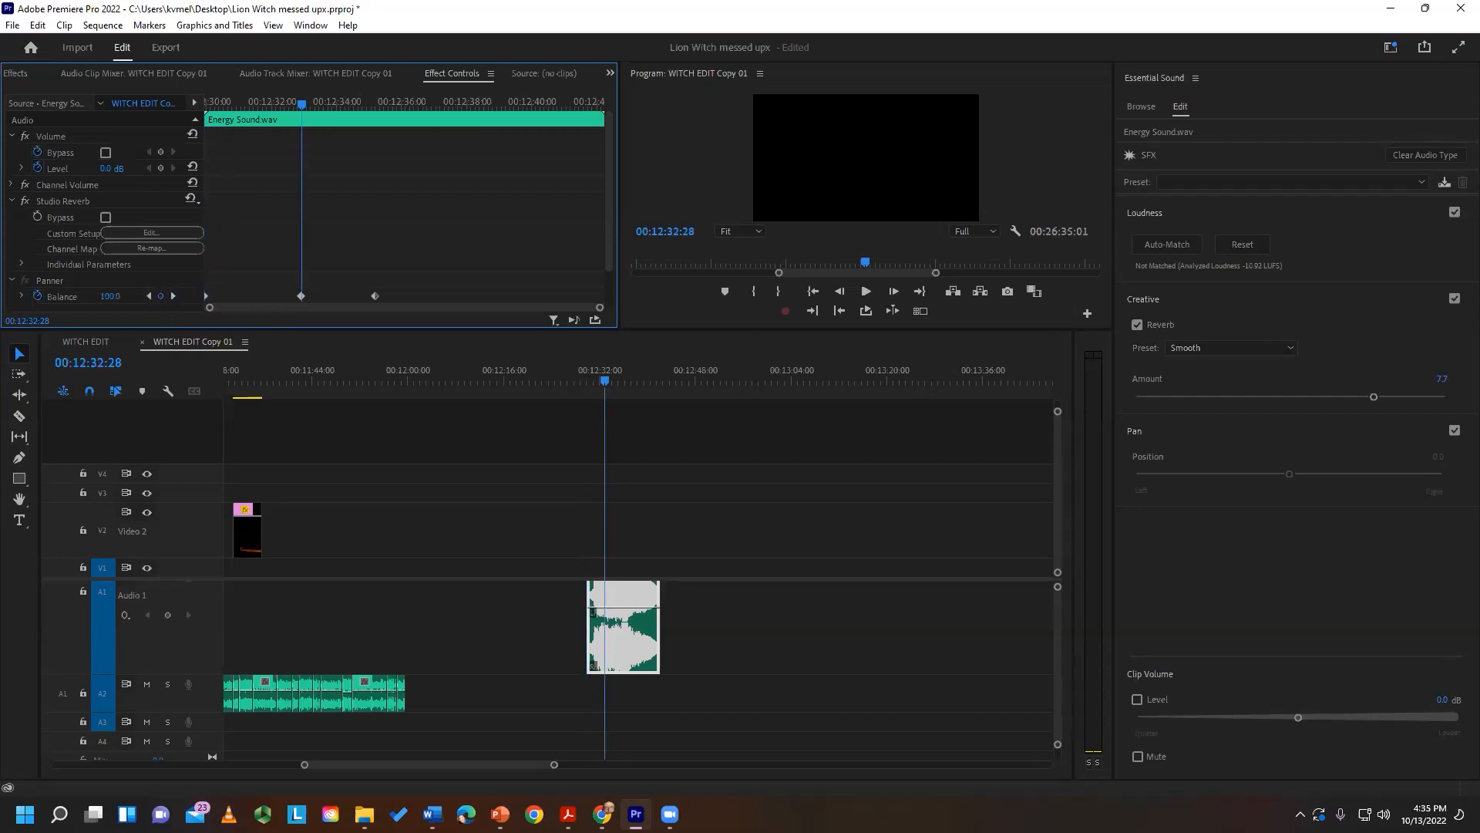
pyautogui.click(174, 296)
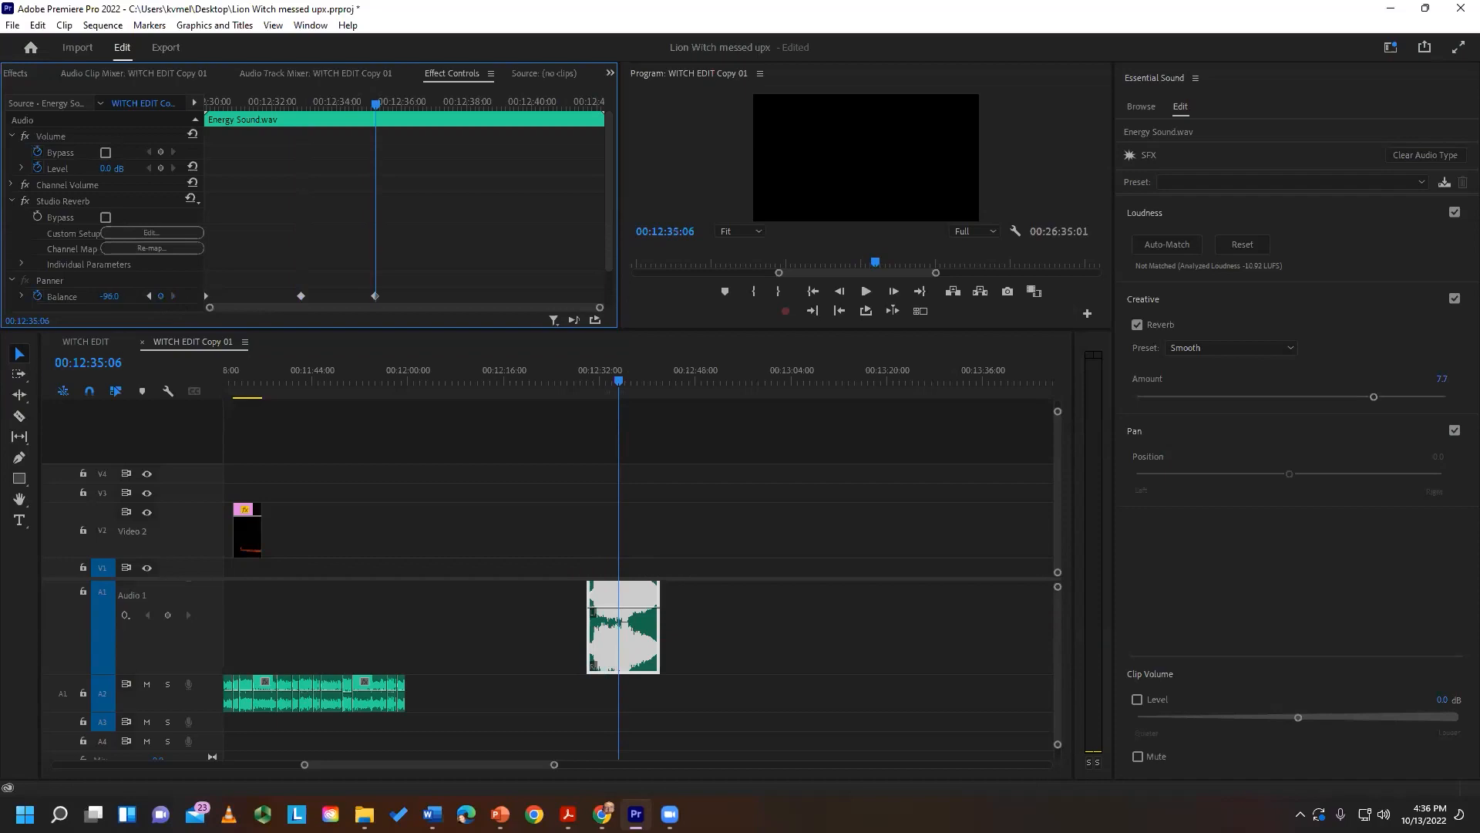
pyautogui.moveTo(280, 109); pyautogui.dragTo(333, 109)
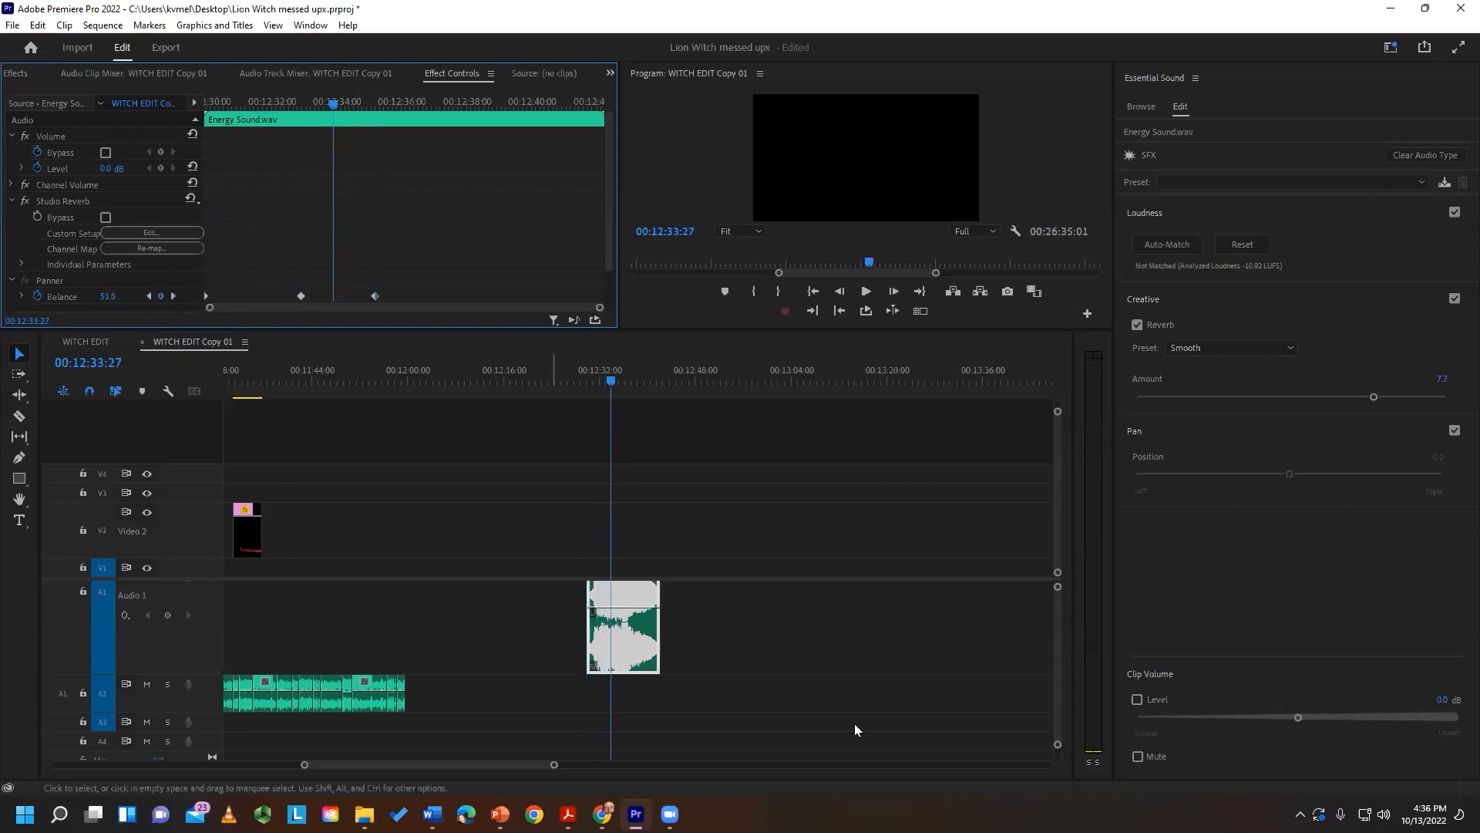
# - Display the Panner Balance keyframe line on the Energy Sound.wav clip in the timeline, with the Audio 1 track expanded
pyautogui.moveTo(1056, 667); pyautogui.dragTo(1047, 626)
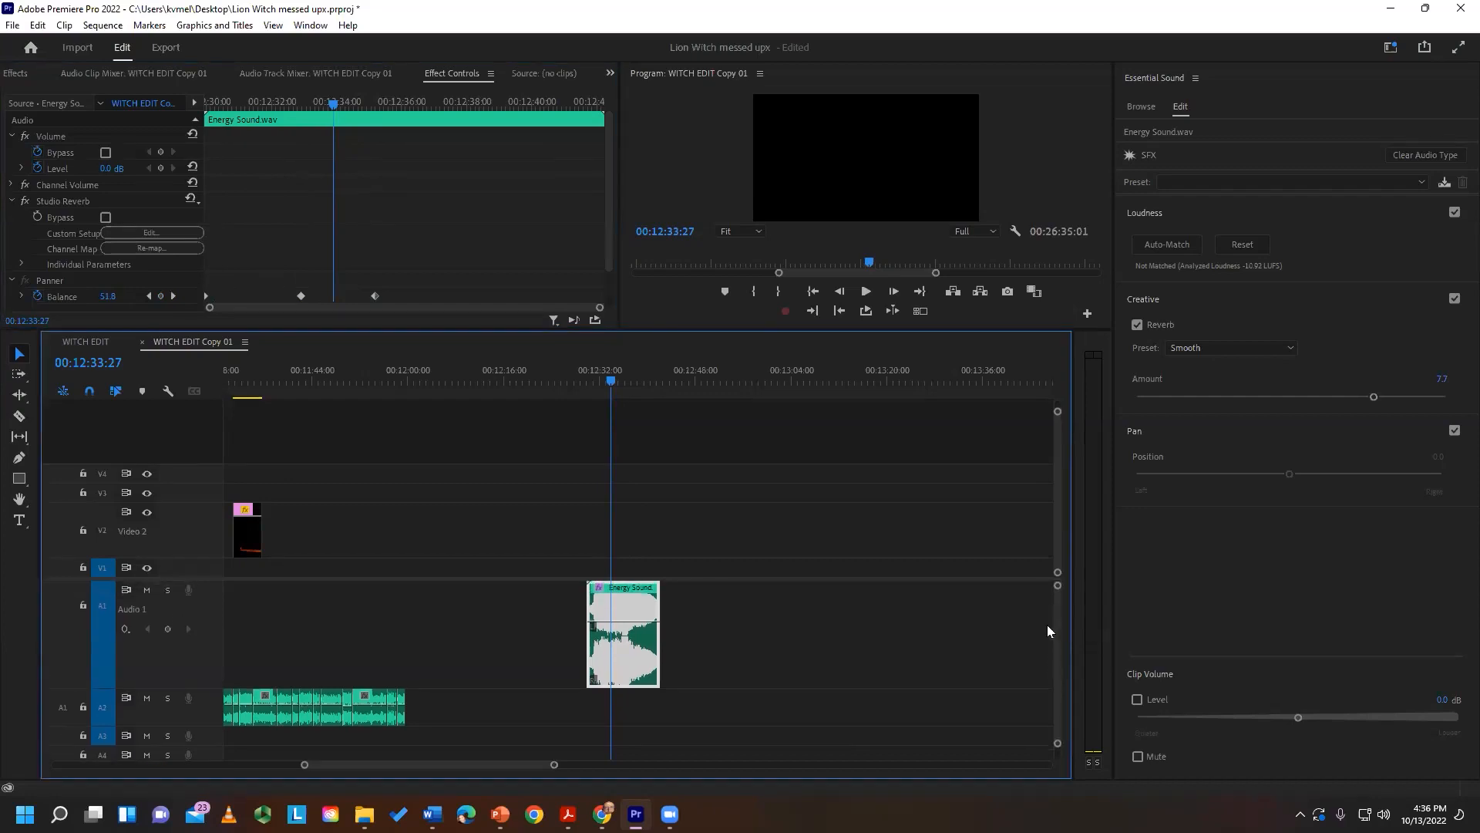
pyautogui.click(599, 592)
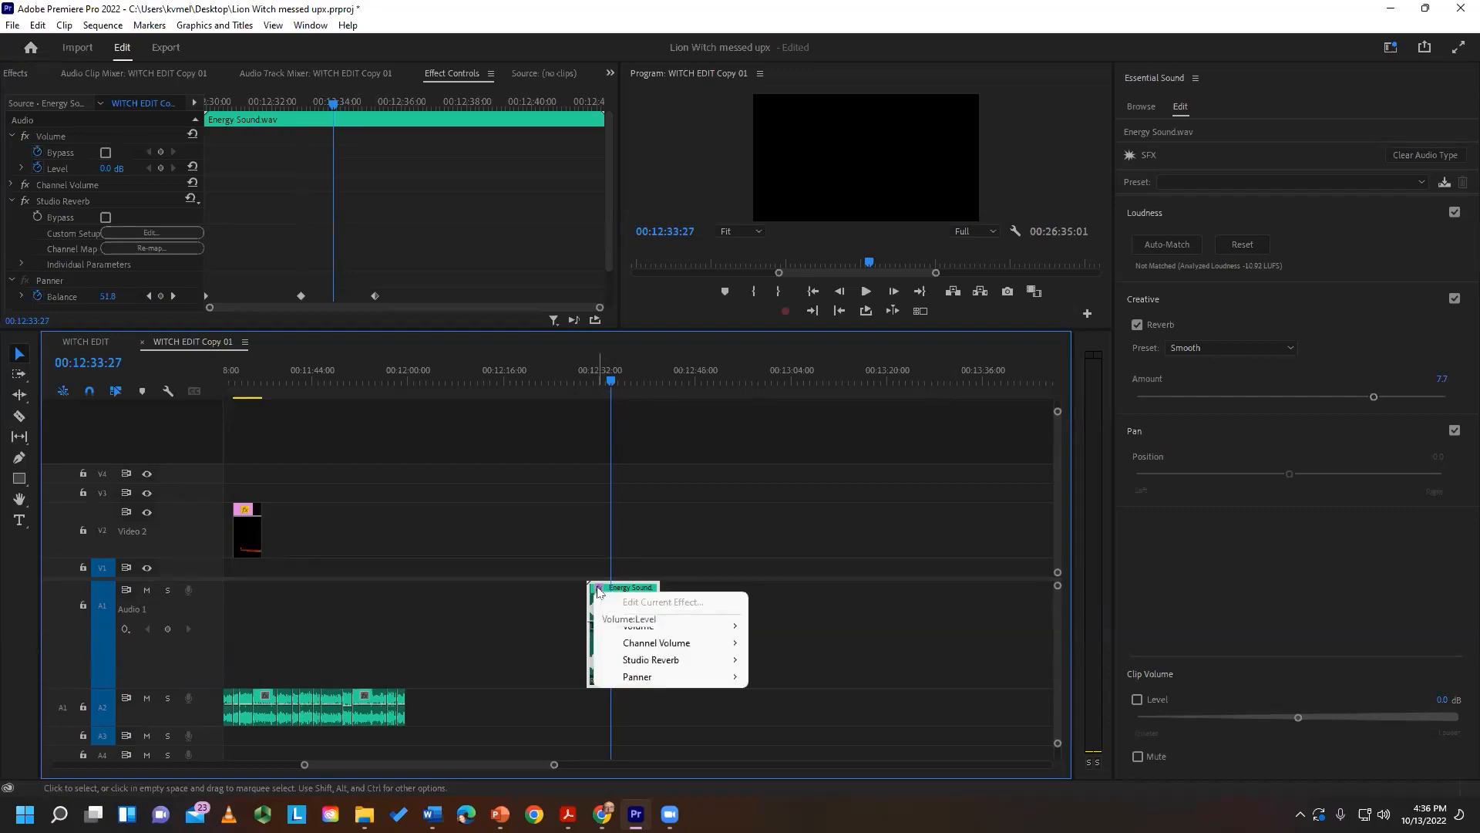
pyautogui.moveTo(756, 629)
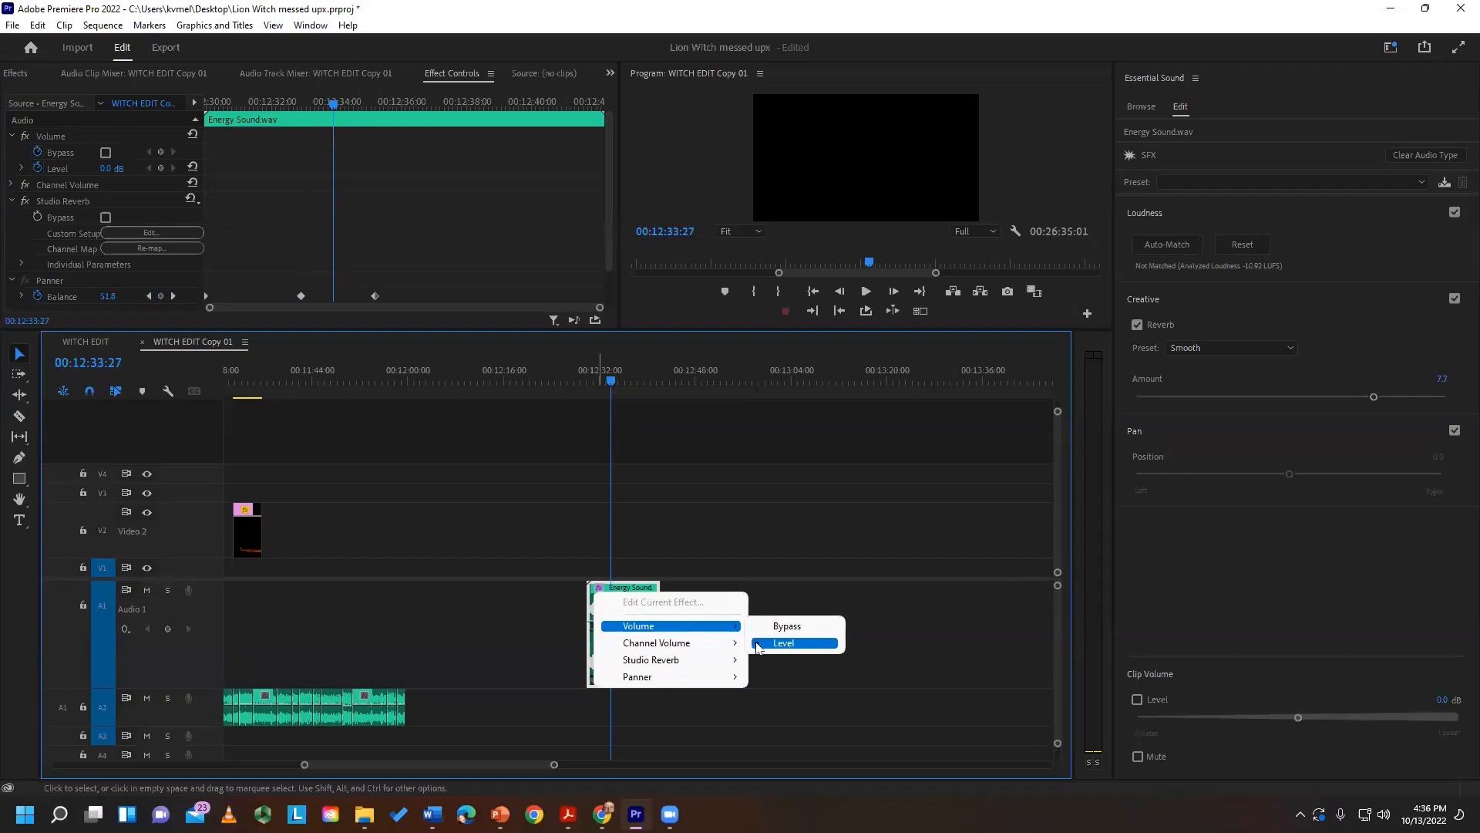
pyautogui.moveTo(698, 650)
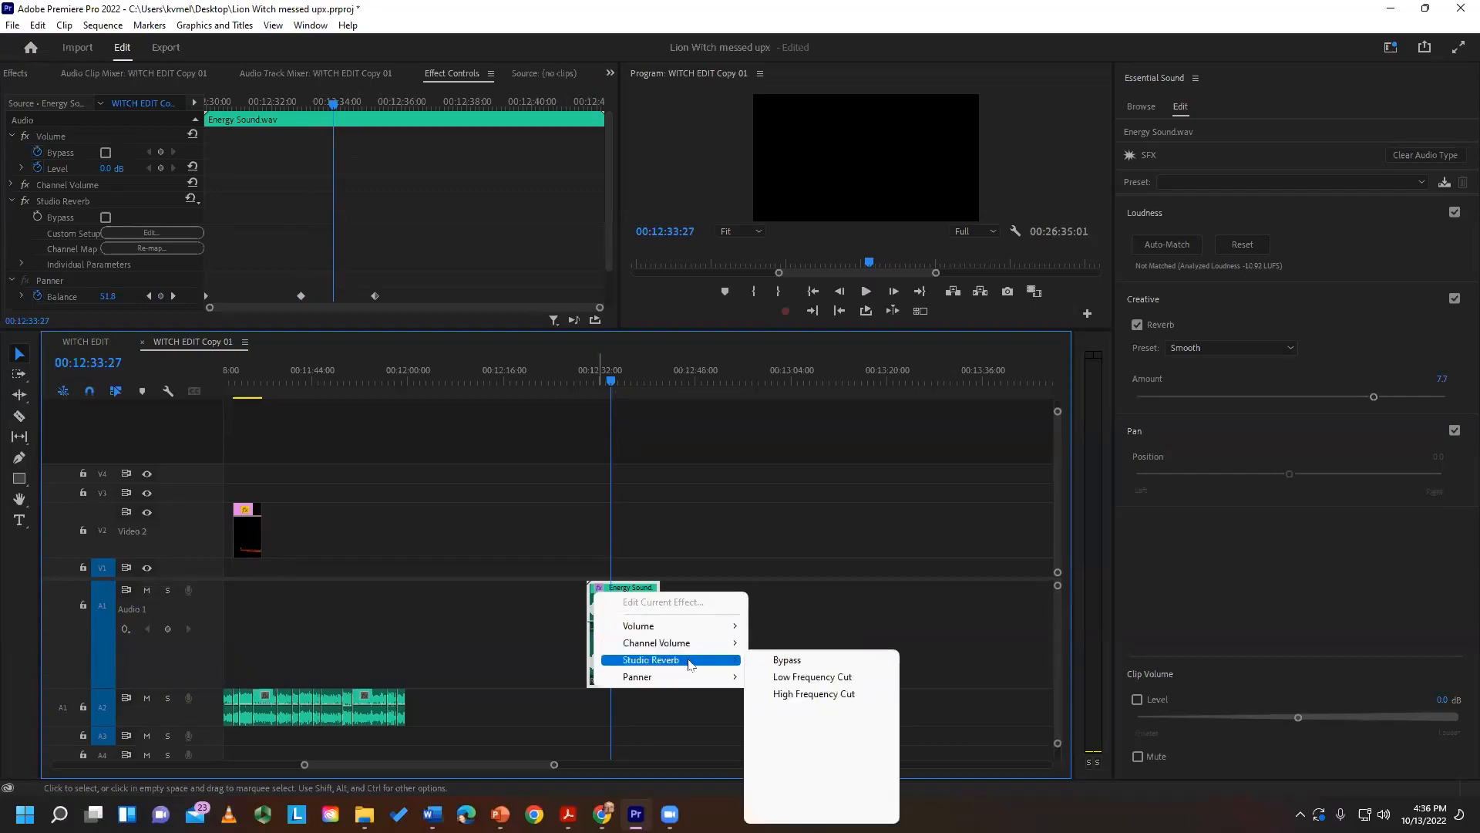
pyautogui.moveTo(681, 684)
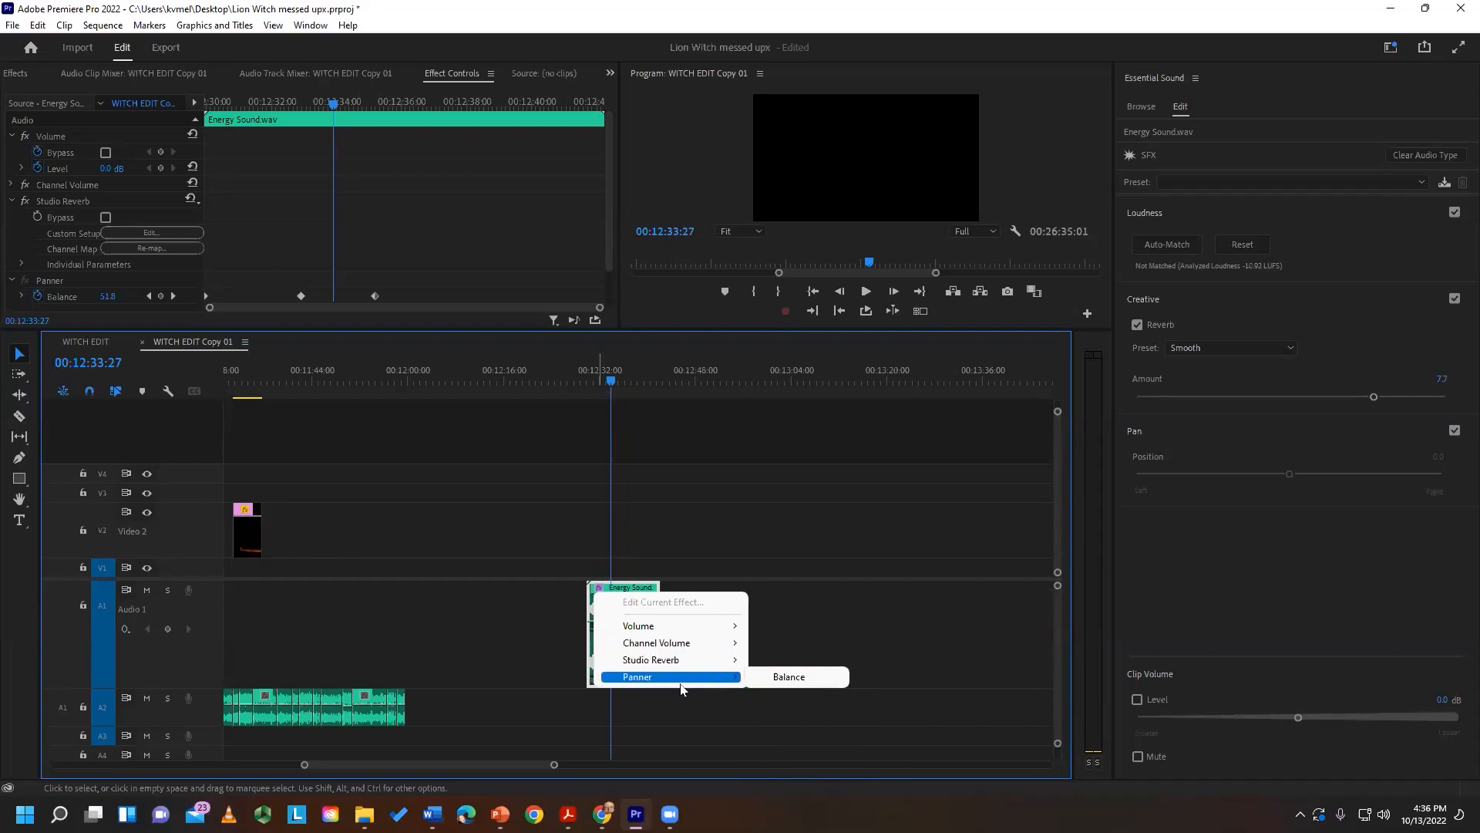
pyautogui.click(811, 681)
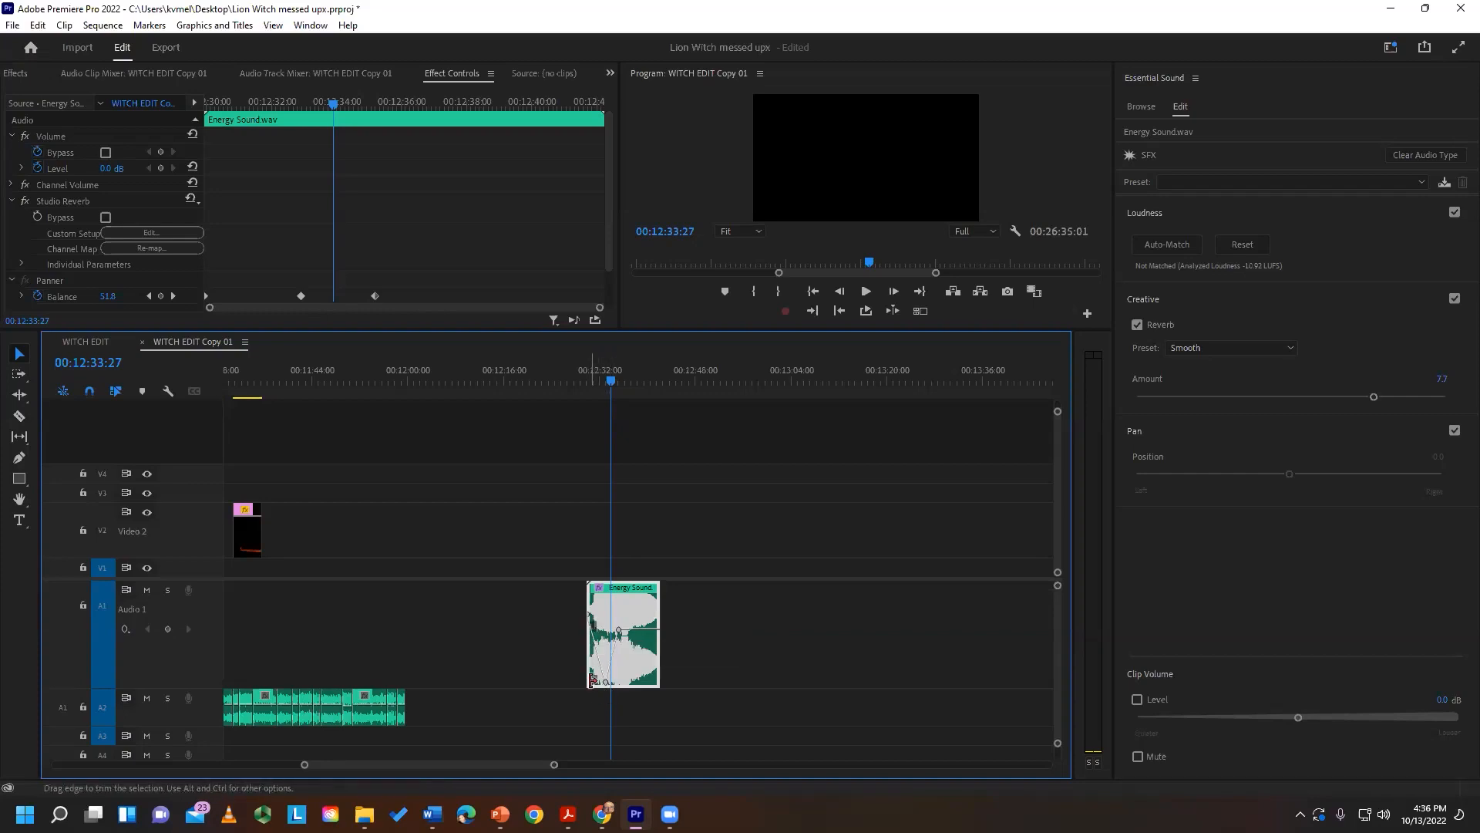
# - Add three Balance keyframes to the Energy Sound.wav clip between about 00:12:38 and 00:12:42, raising the middle one and lowering the last near the clip's end
pyautogui.press('=')
pyautogui.press('=')
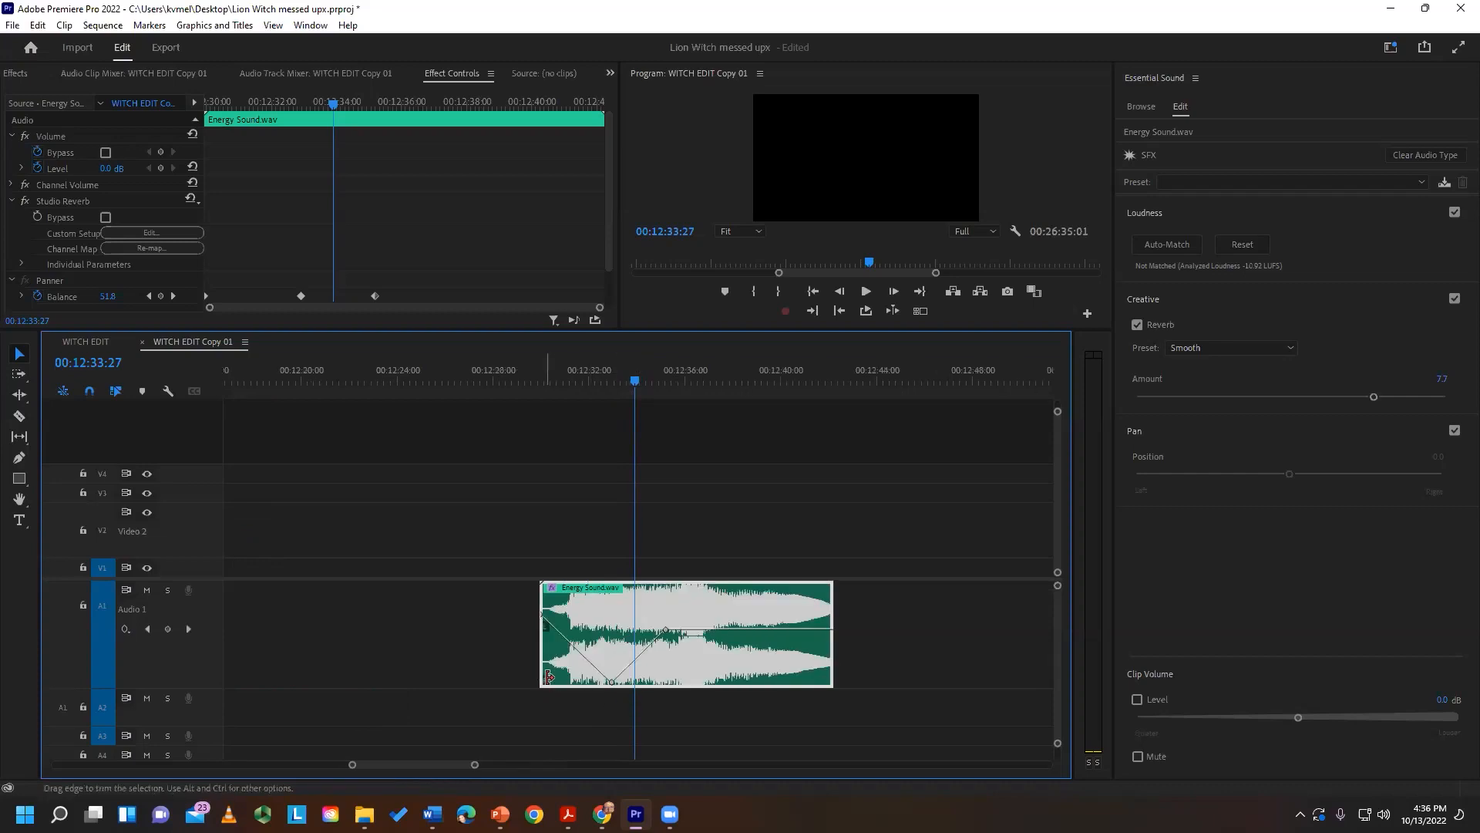
pyautogui.keyDown('ctrl'); pyautogui.click(749, 628); pyautogui.keyUp('ctrl')
pyautogui.keyDown('ctrl'); pyautogui.click(774, 629); pyautogui.keyUp('ctrl')
pyautogui.moveTo(774, 630); pyautogui.dragTo(761, 589)
pyautogui.keyDown('ctrl'); pyautogui.click(790, 599); pyautogui.keyUp('ctrl')
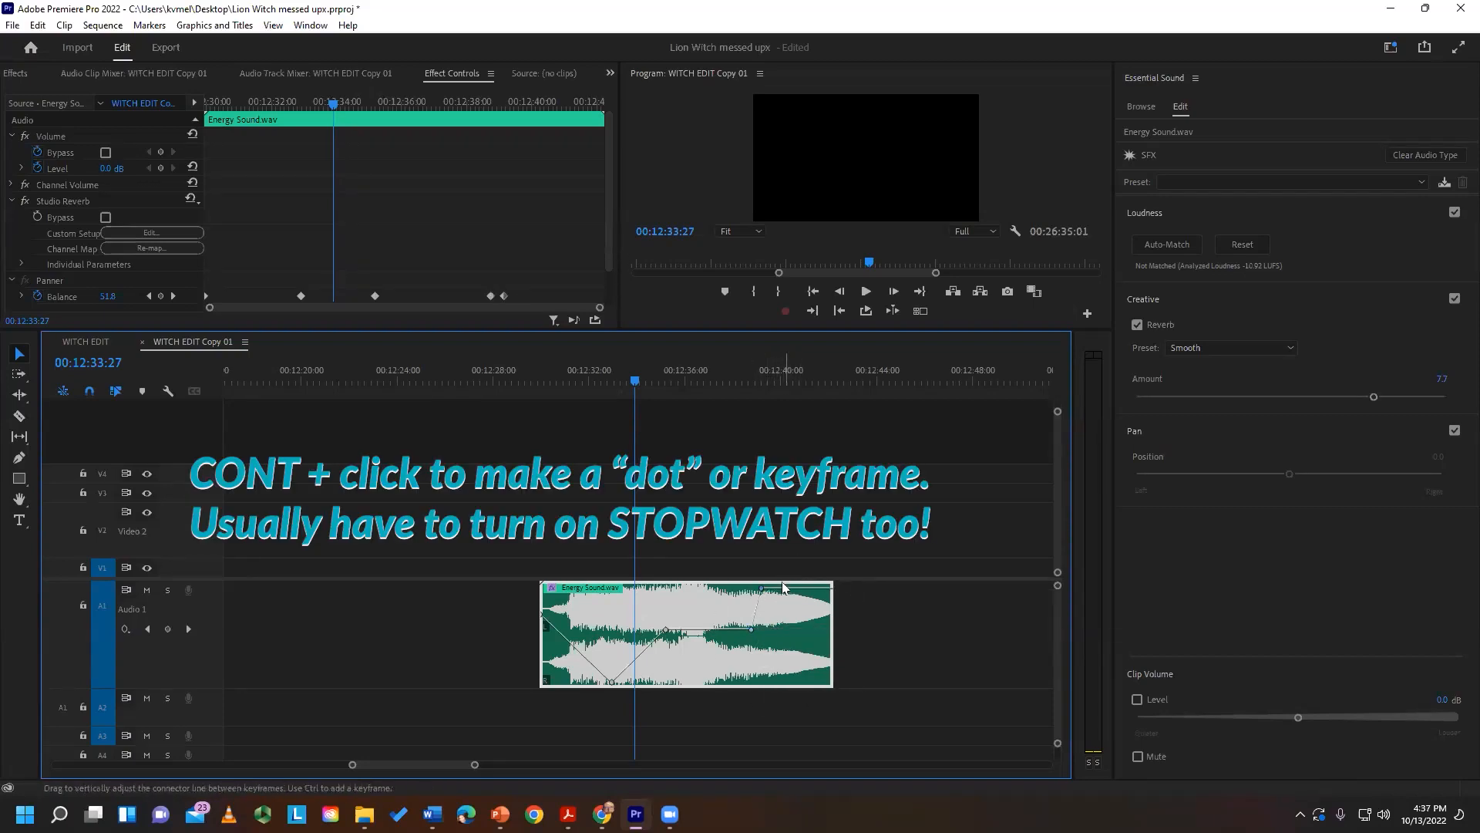
pyautogui.moveTo(790, 599); pyautogui.dragTo(823, 682)
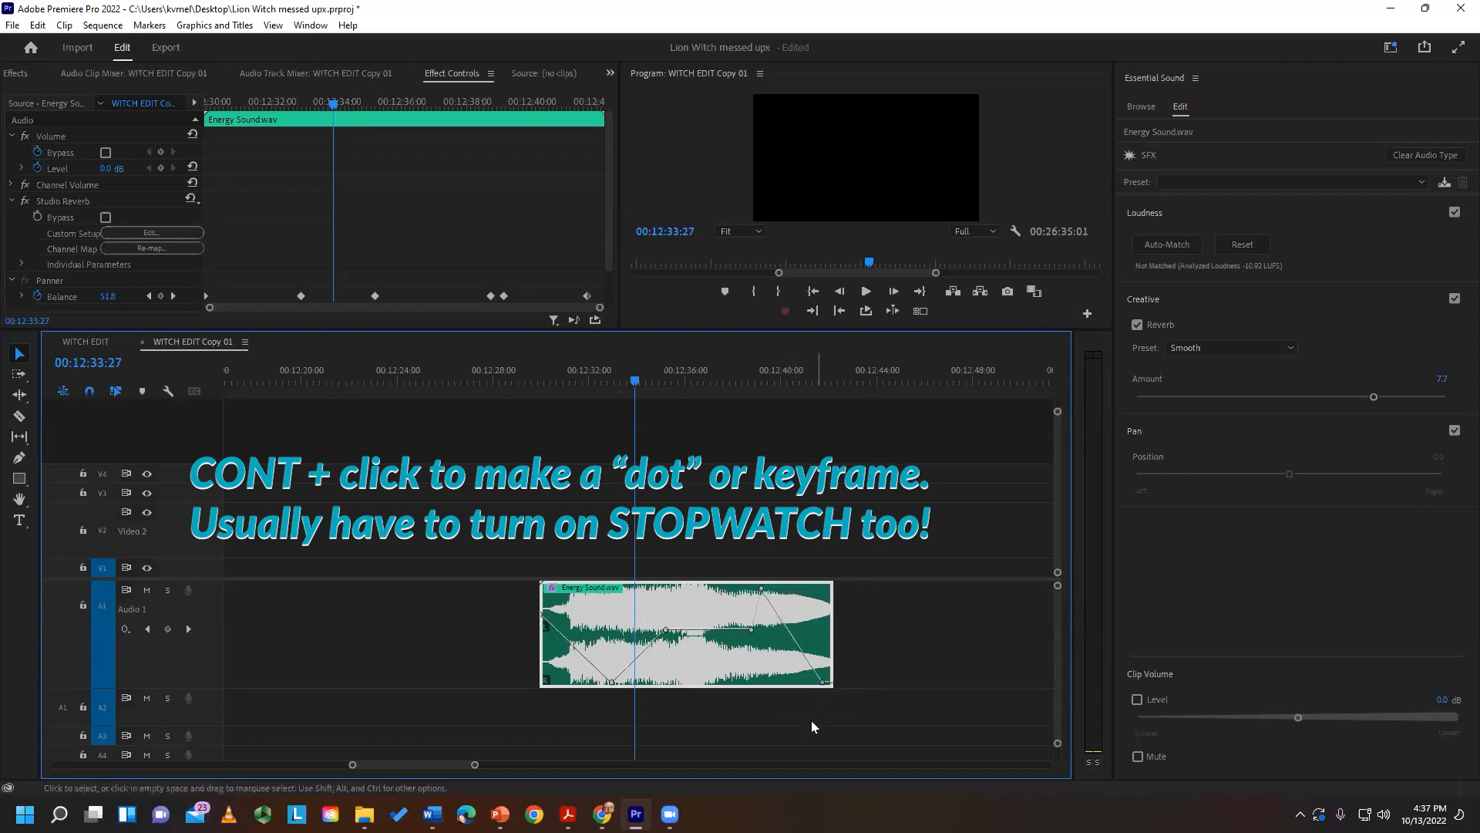
# - Add a Balance keyframe pulled down near 00:12:36 and another pulled up near 00:12:32 on the Energy Sound.wav clip
pyautogui.keyDown('ctrl'); pyautogui.click(711, 635); pyautogui.keyUp('ctrl')
pyautogui.moveTo(711, 635); pyautogui.dragTo(695, 678)
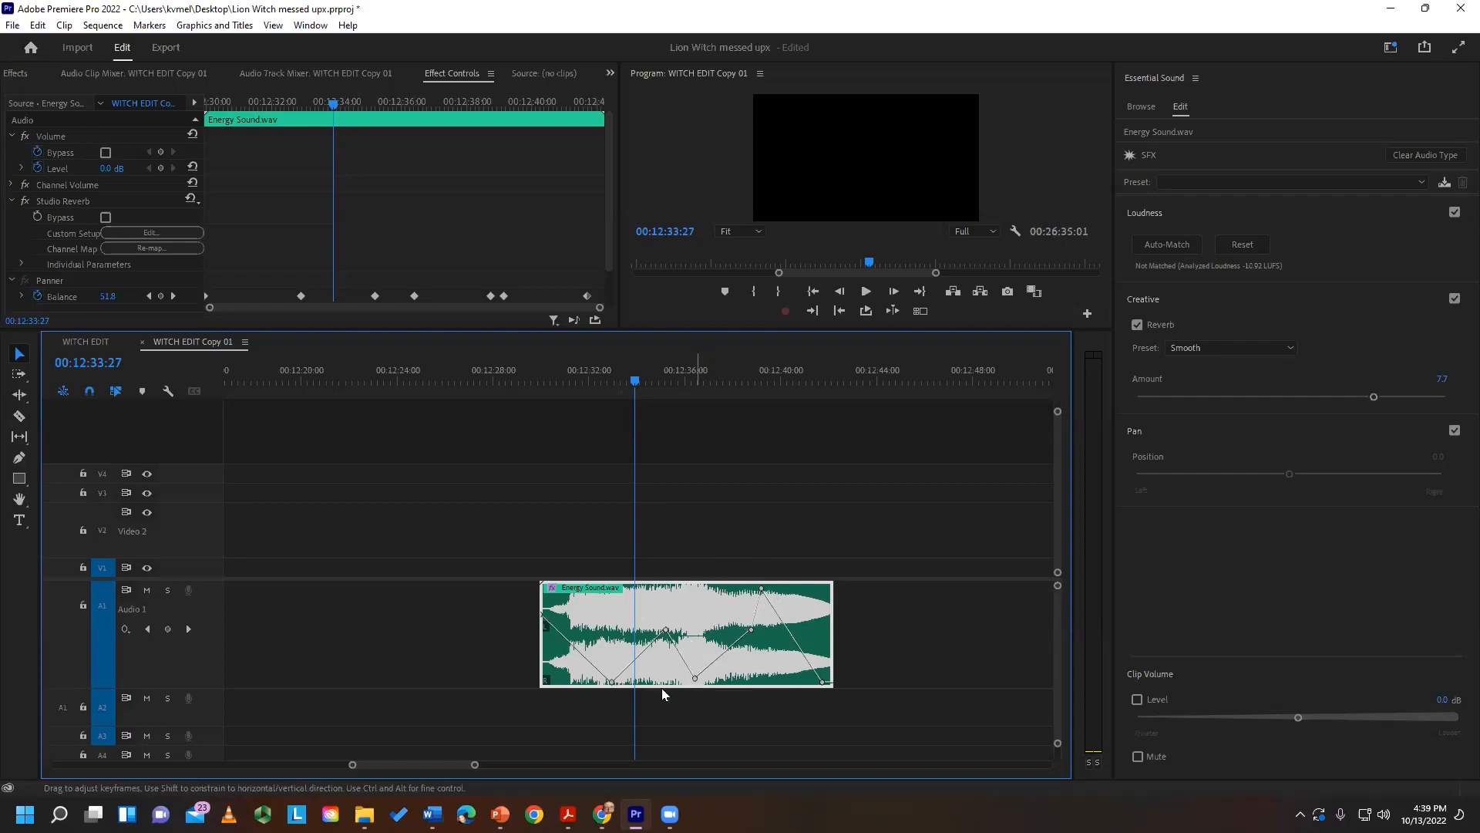
pyautogui.keyDown('ctrl'); pyautogui.click(586, 656); pyautogui.keyUp('ctrl')
pyautogui.moveTo(586, 656); pyautogui.dragTo(586, 588)
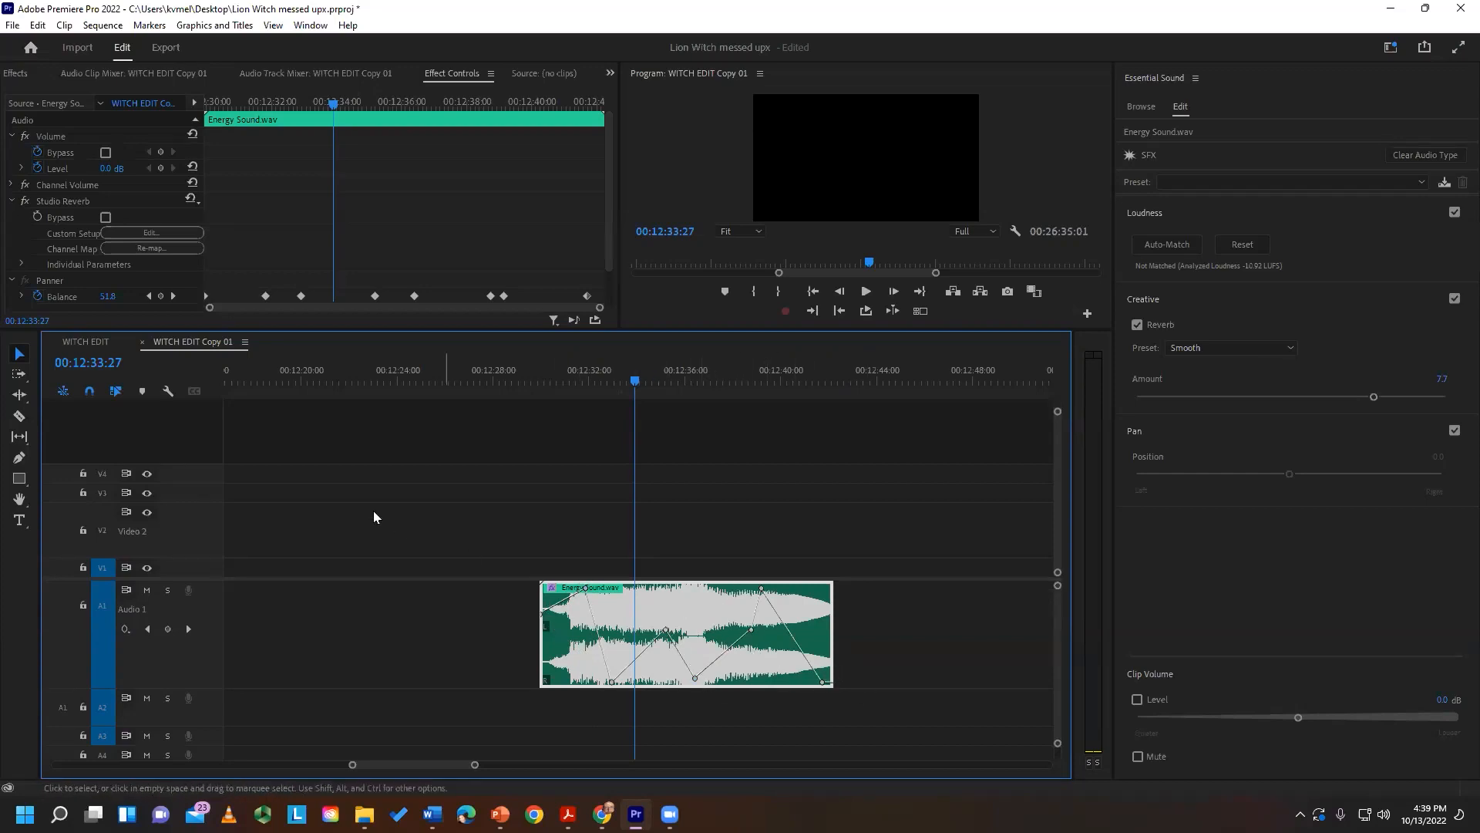
# - Use the Pen tool to add two Balance keyframes near 00:12:34 and 00:12:37 and pull both upward
pyautogui.click(20, 458)
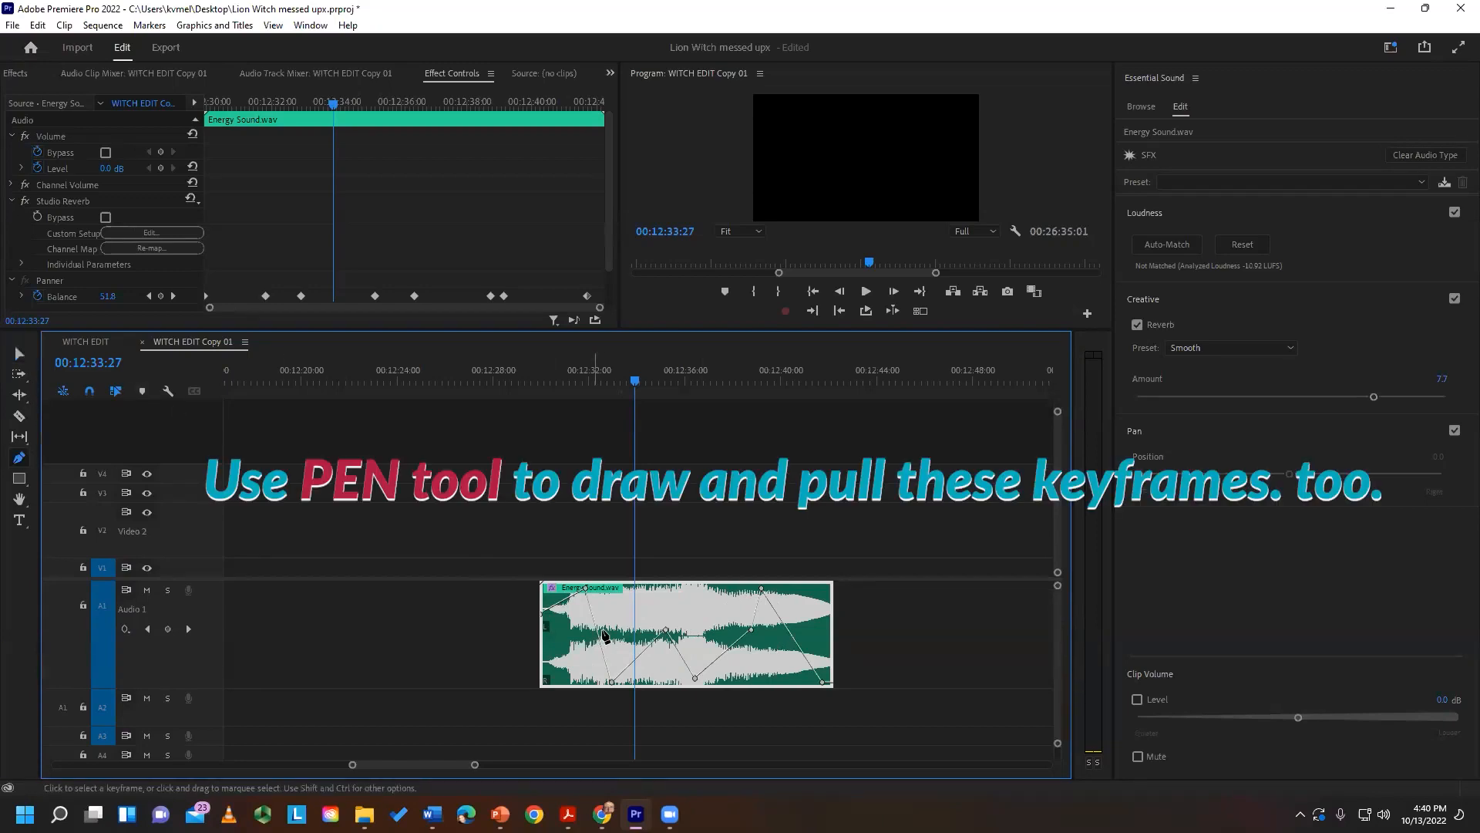
pyautogui.click(639, 656)
pyautogui.moveTo(639, 656); pyautogui.dragTo(646, 622)
pyautogui.click(715, 660)
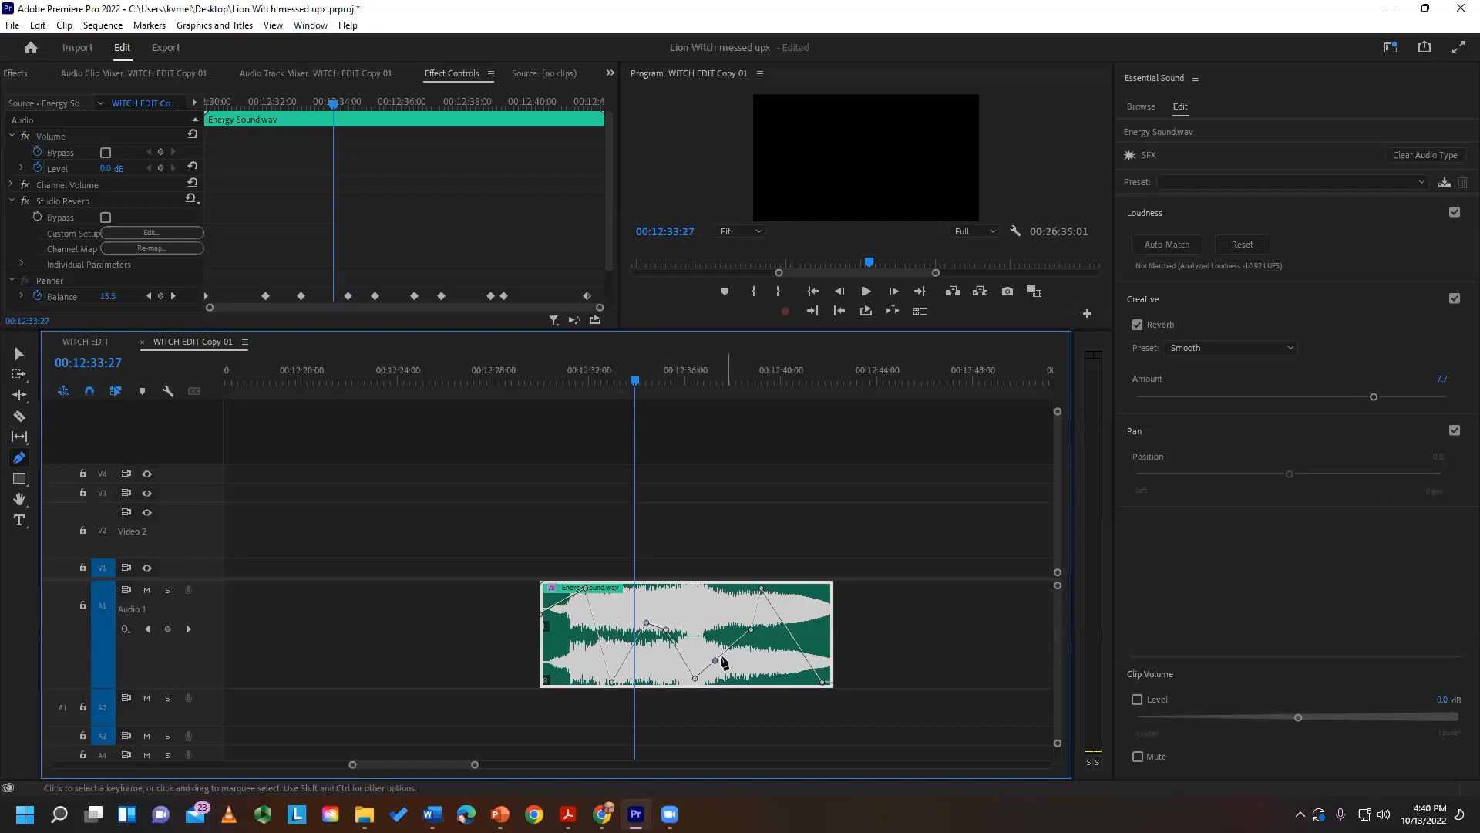
pyautogui.moveTo(716, 660); pyautogui.dragTo(705, 597)
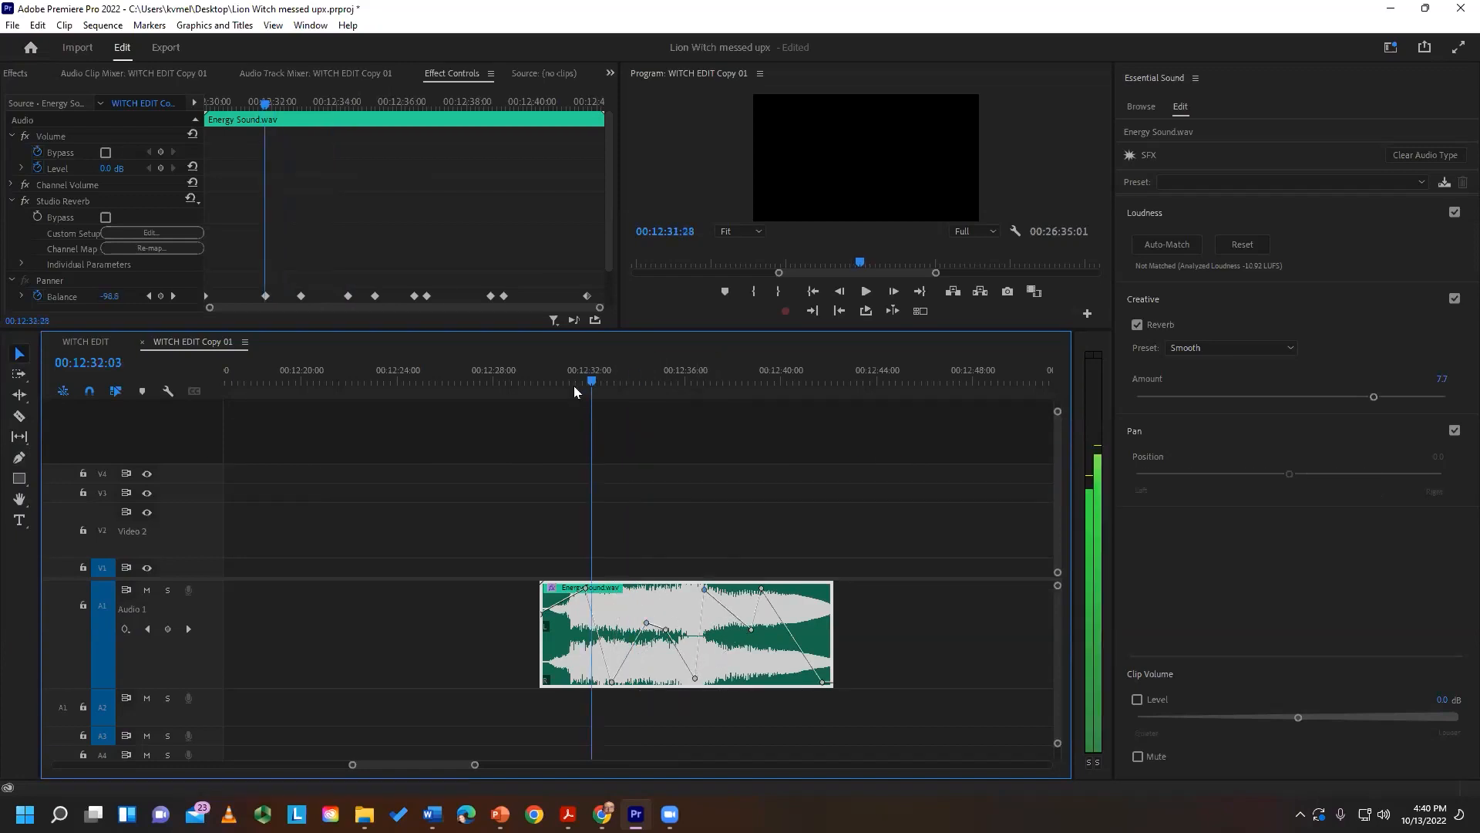
# - Play the Energy Sound.wav clip from 00:12:30:28 to hear the keyframed panning
pyautogui.moveTo(573, 385); pyautogui.dragTo(561, 386)
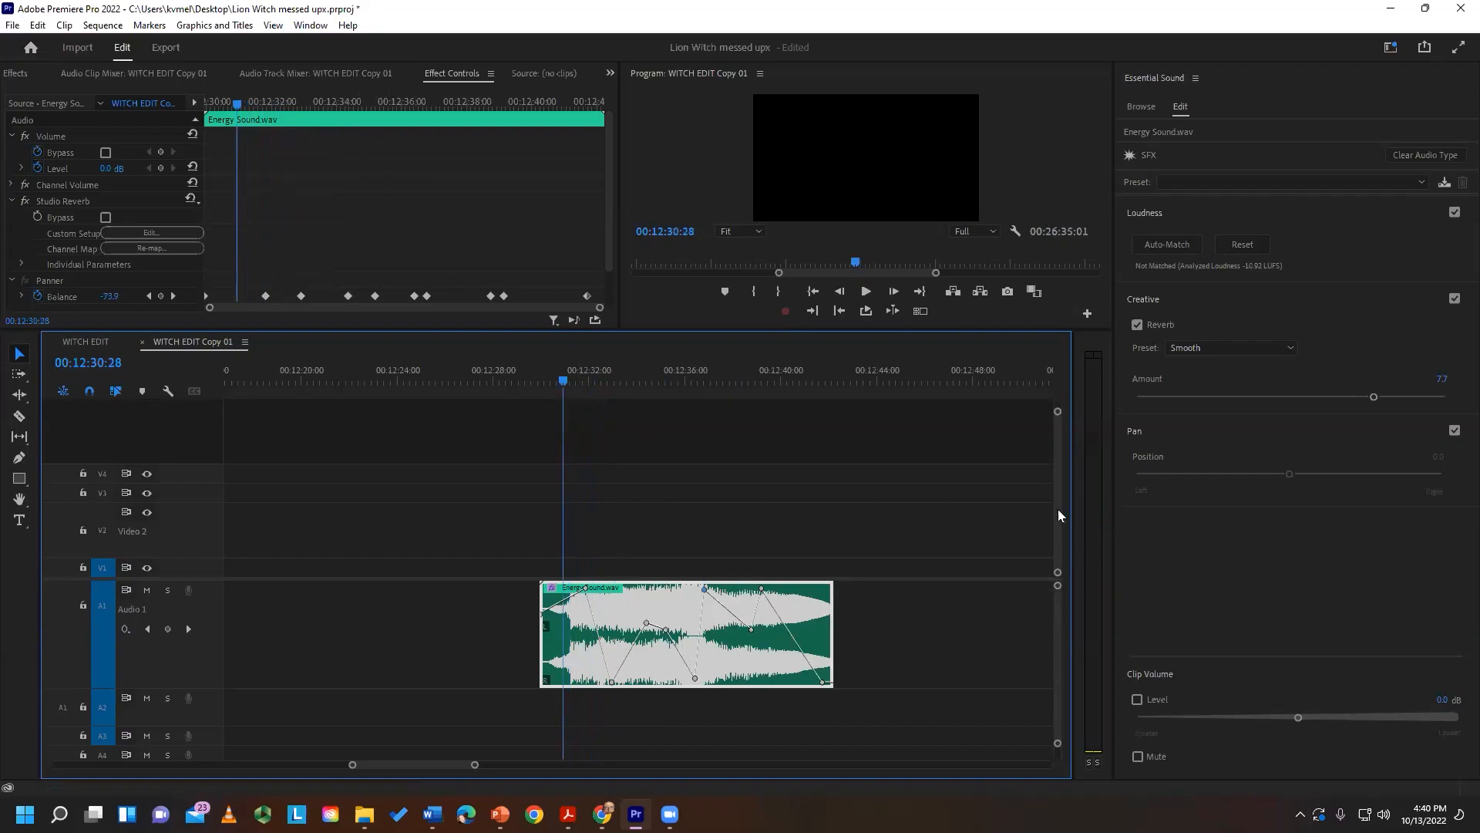
pyautogui.press('space')
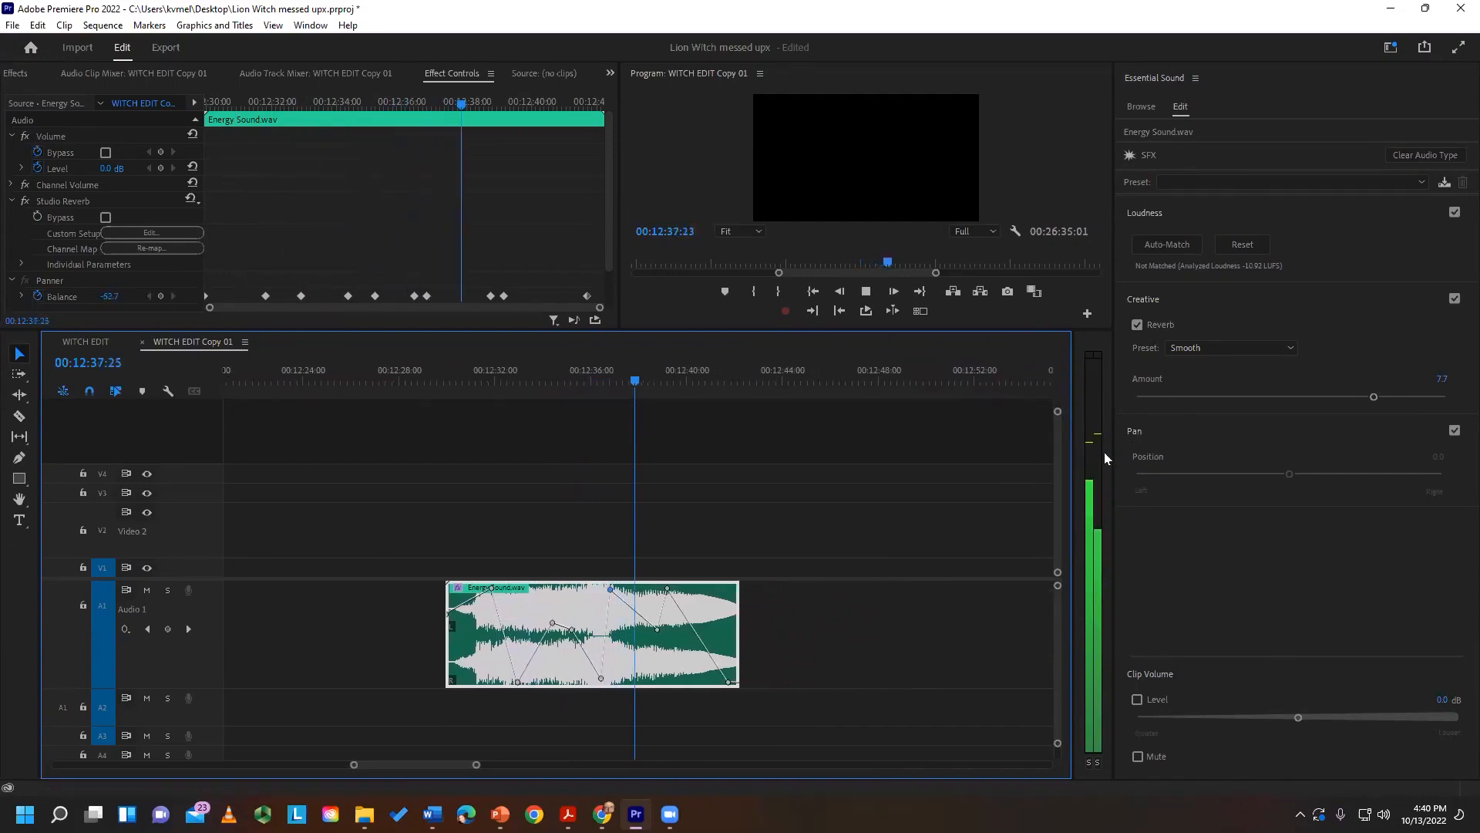
pyautogui.press('space')
# - Switch the keyframe line shown on the Energy Sound.wav clip to Volume Level
pyautogui.click(341, 591)
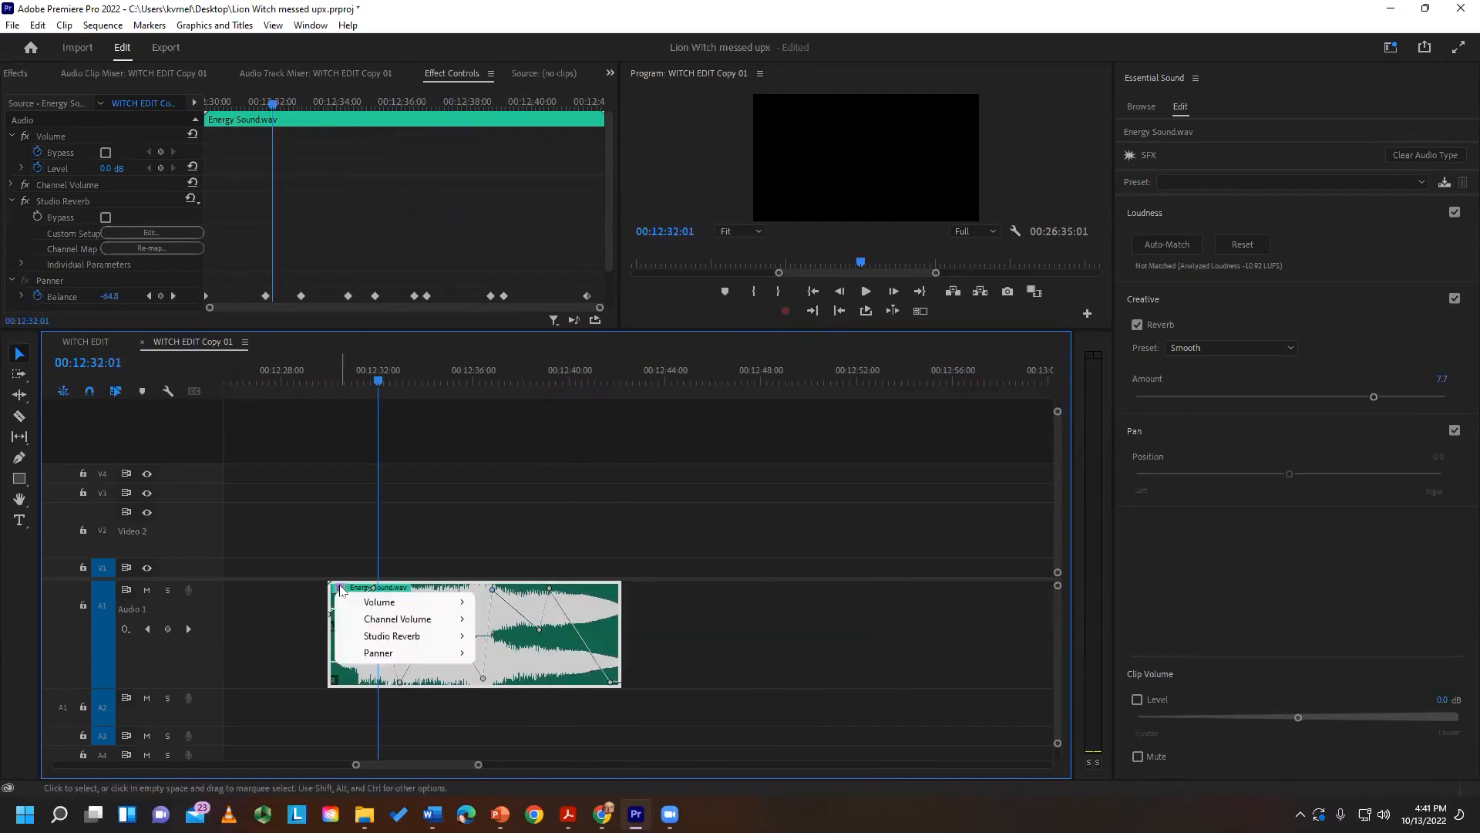
pyautogui.moveTo(371, 626)
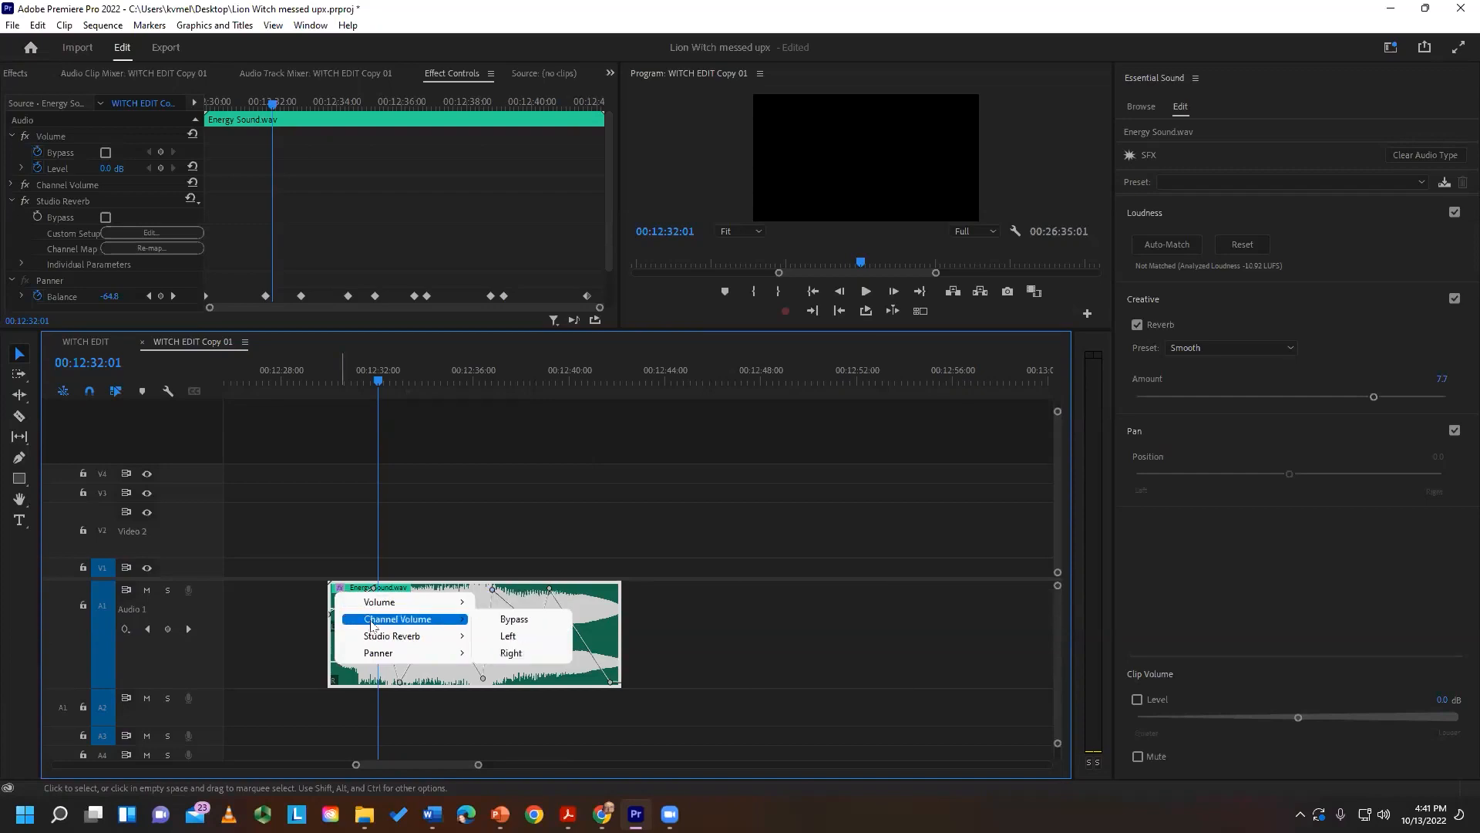
pyautogui.moveTo(436, 604)
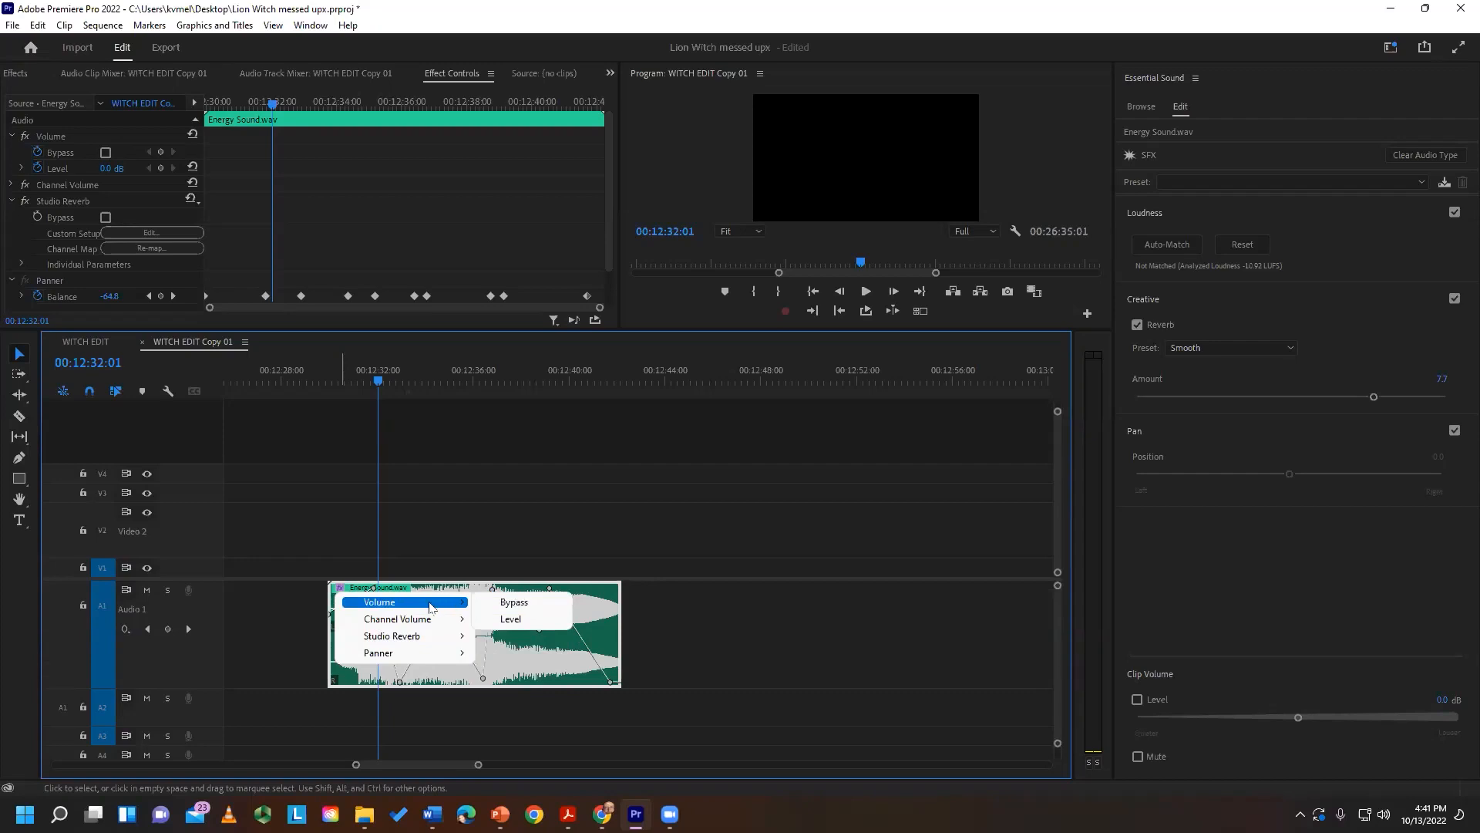
pyautogui.click(511, 619)
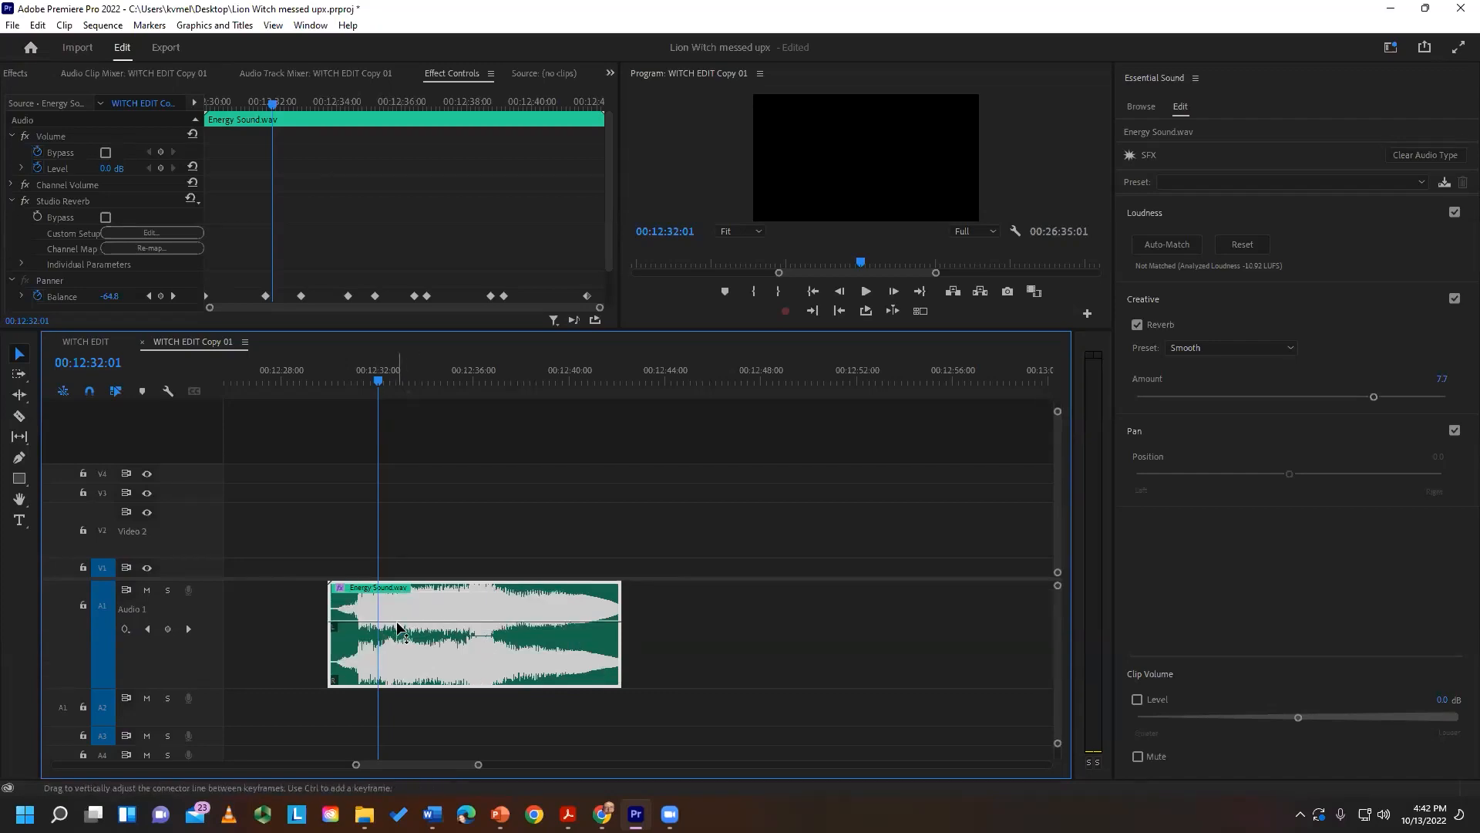
# - Draw Volume Level keyframes with the Pen tool, raising the clip to about 7.3 dB from about 00:12:34 and dipping it until about 00:12:37
pyautogui.click(19, 458)
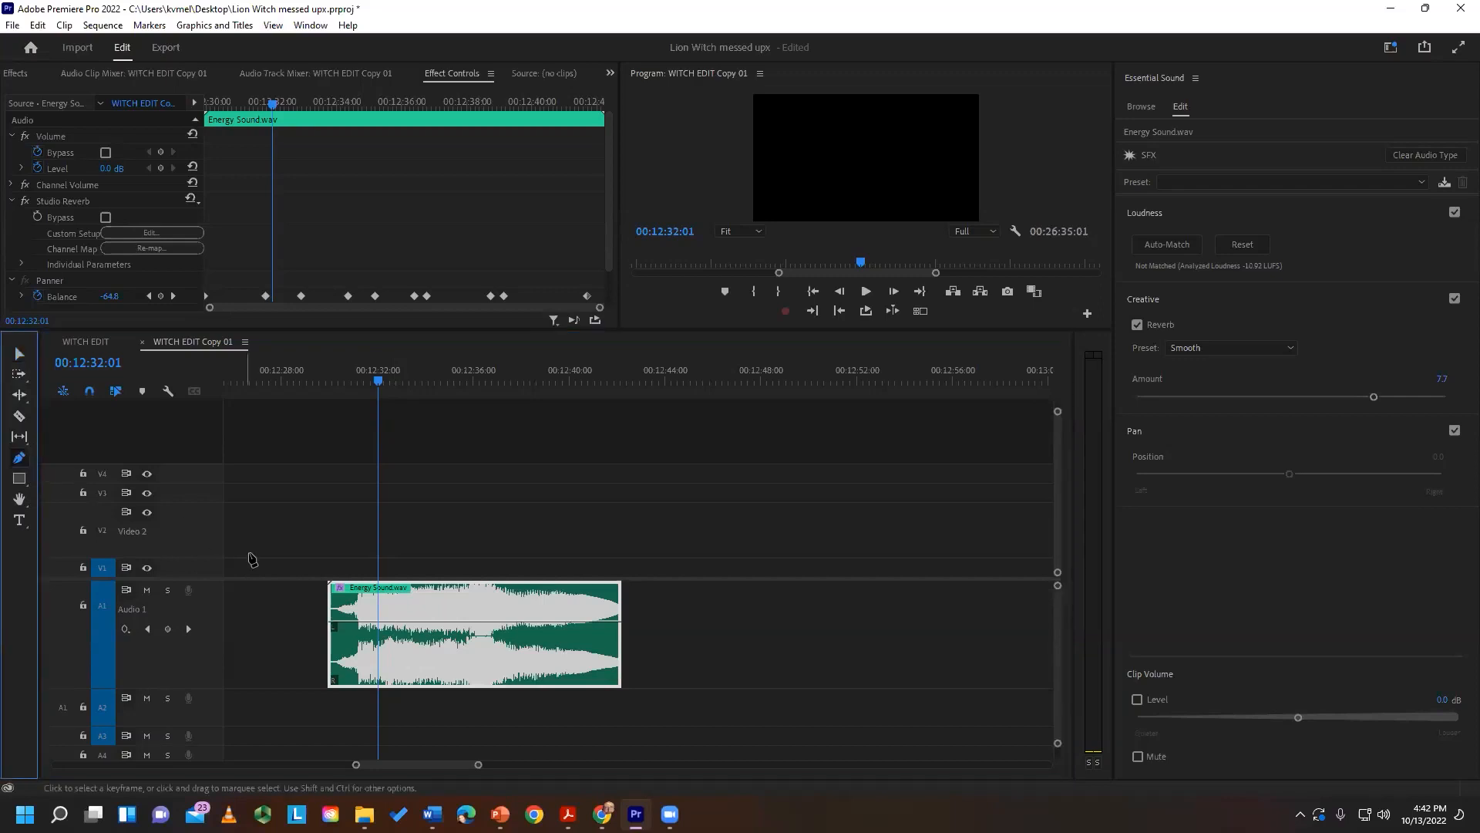
pyautogui.click(400, 621)
pyautogui.moveTo(420, 621); pyautogui.dragTo(419, 602)
pyautogui.click(455, 602)
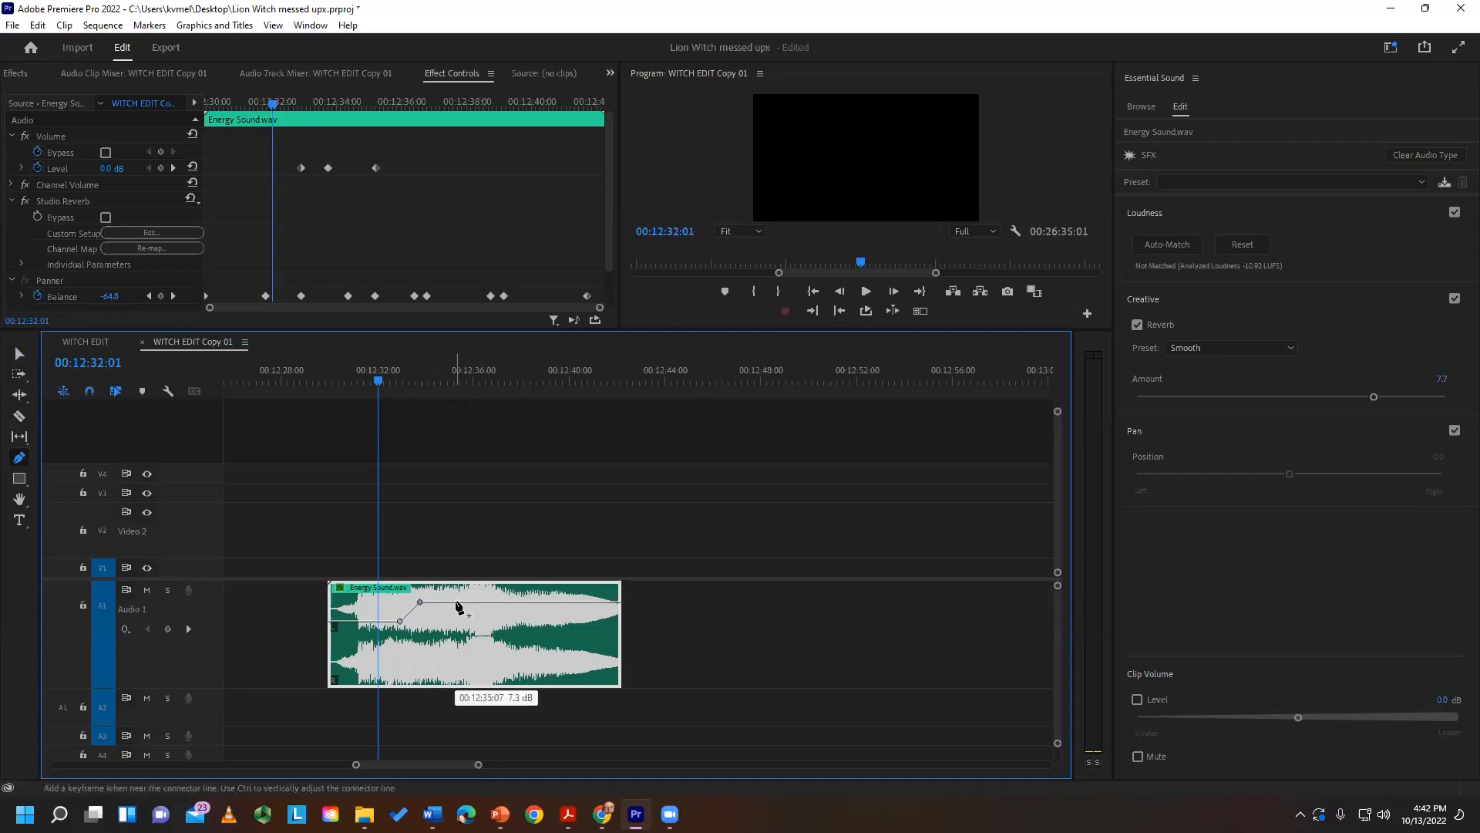
pyautogui.click(510, 602)
pyautogui.click(500, 602)
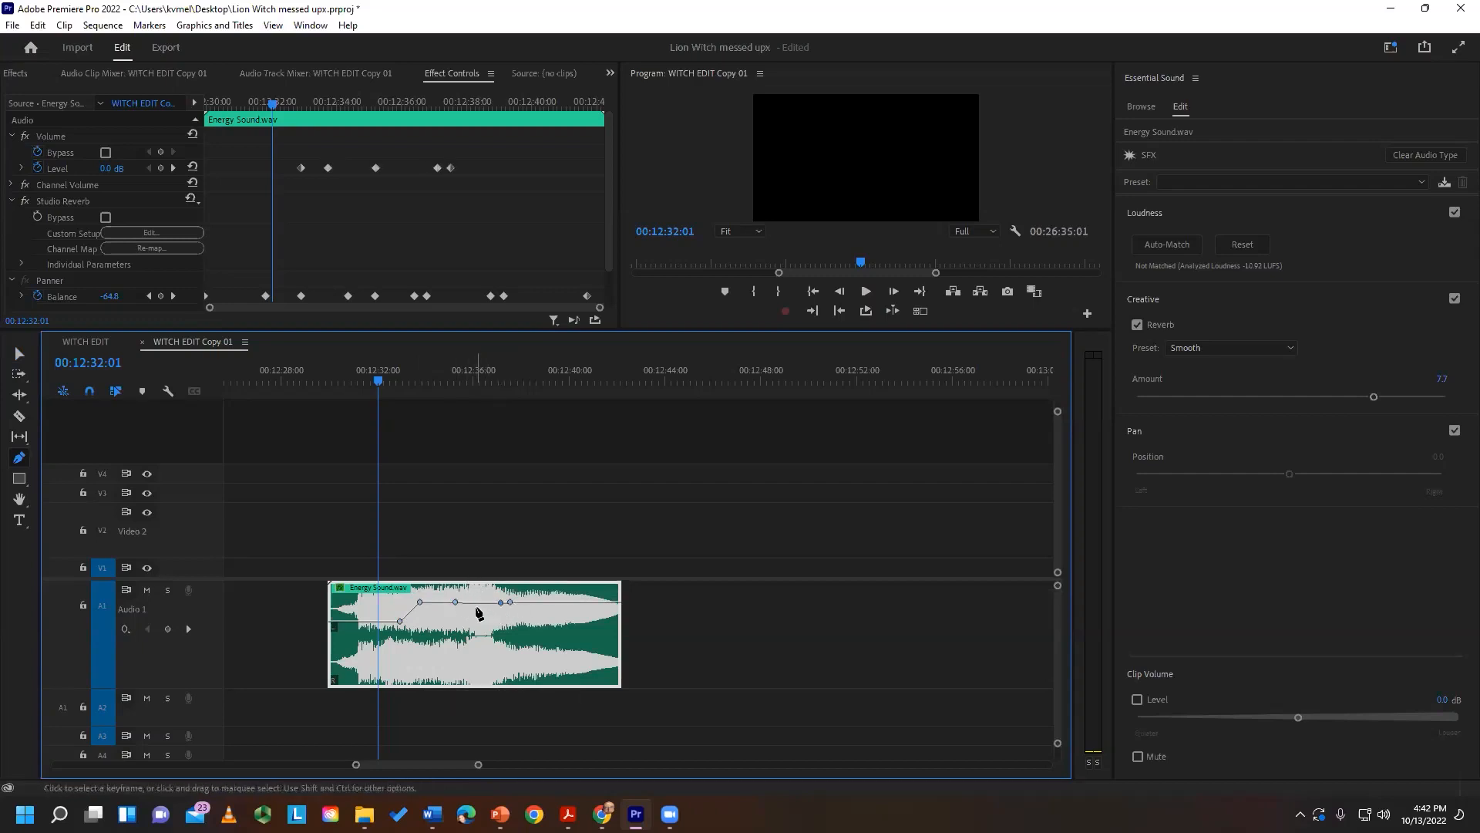
pyautogui.click(447, 602)
pyautogui.moveTo(455, 602); pyautogui.dragTo(504, 634)
pyautogui.click(340, 587)
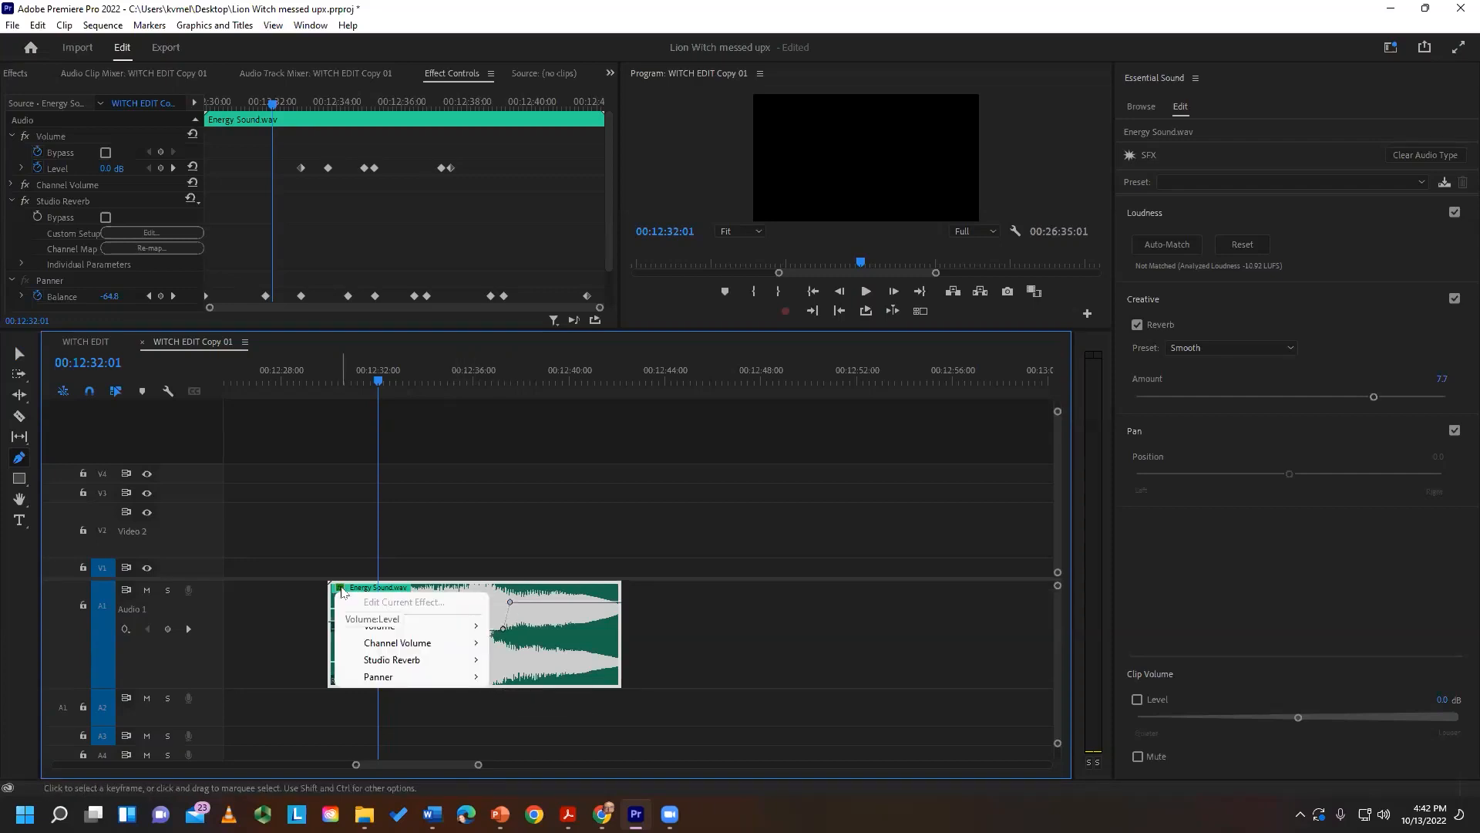
pyautogui.moveTo(401, 634)
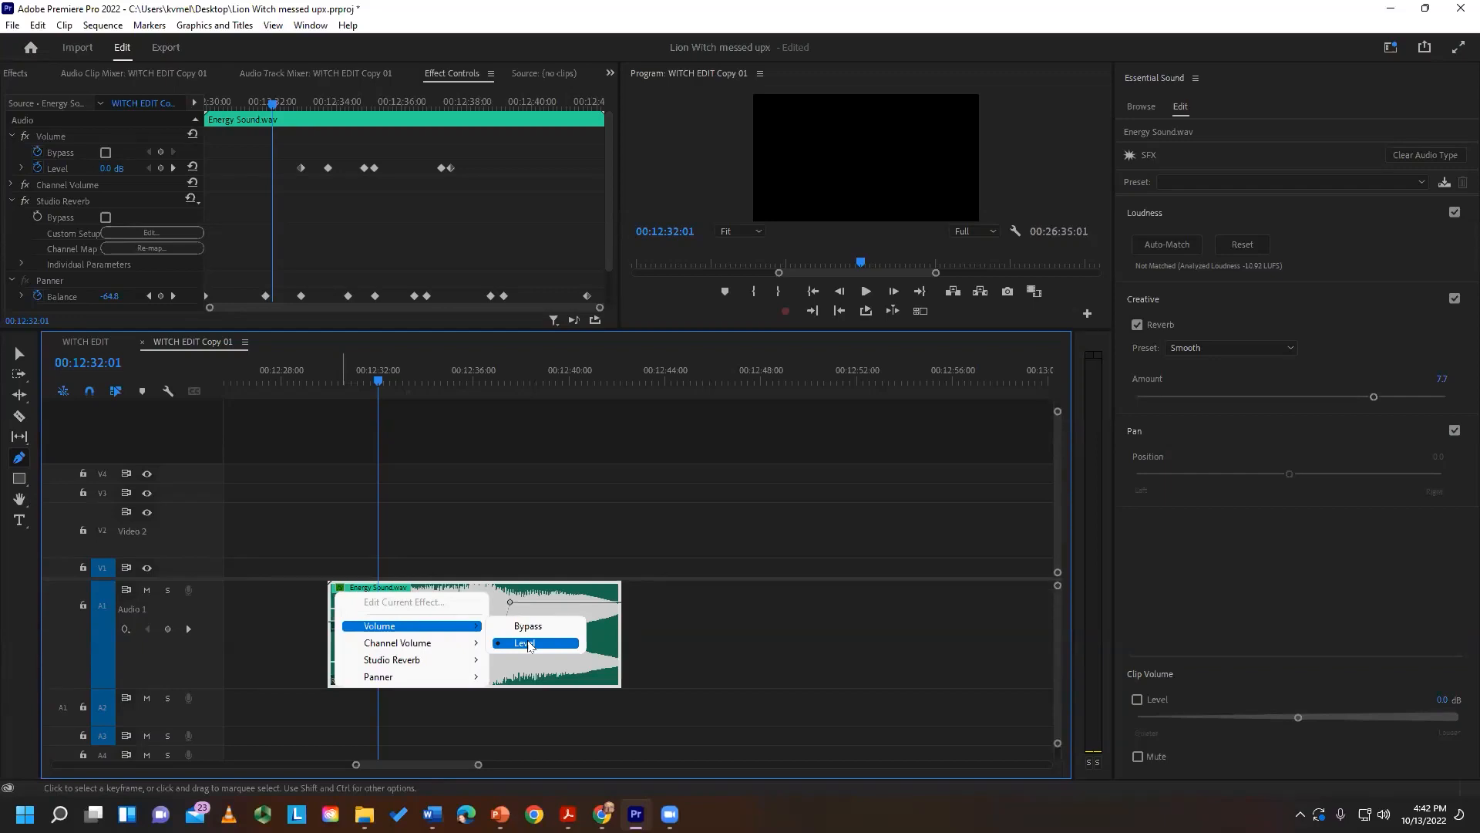
# - In PowerPoint, extend the SOUND slide's line to "Essential Sounds: (WINDOW)" and add "Pan Stereo/Turnup volume (right click this: [fx])"
pyautogui.moveTo(499, 814)
pyautogui.write(': (WINDOW)')
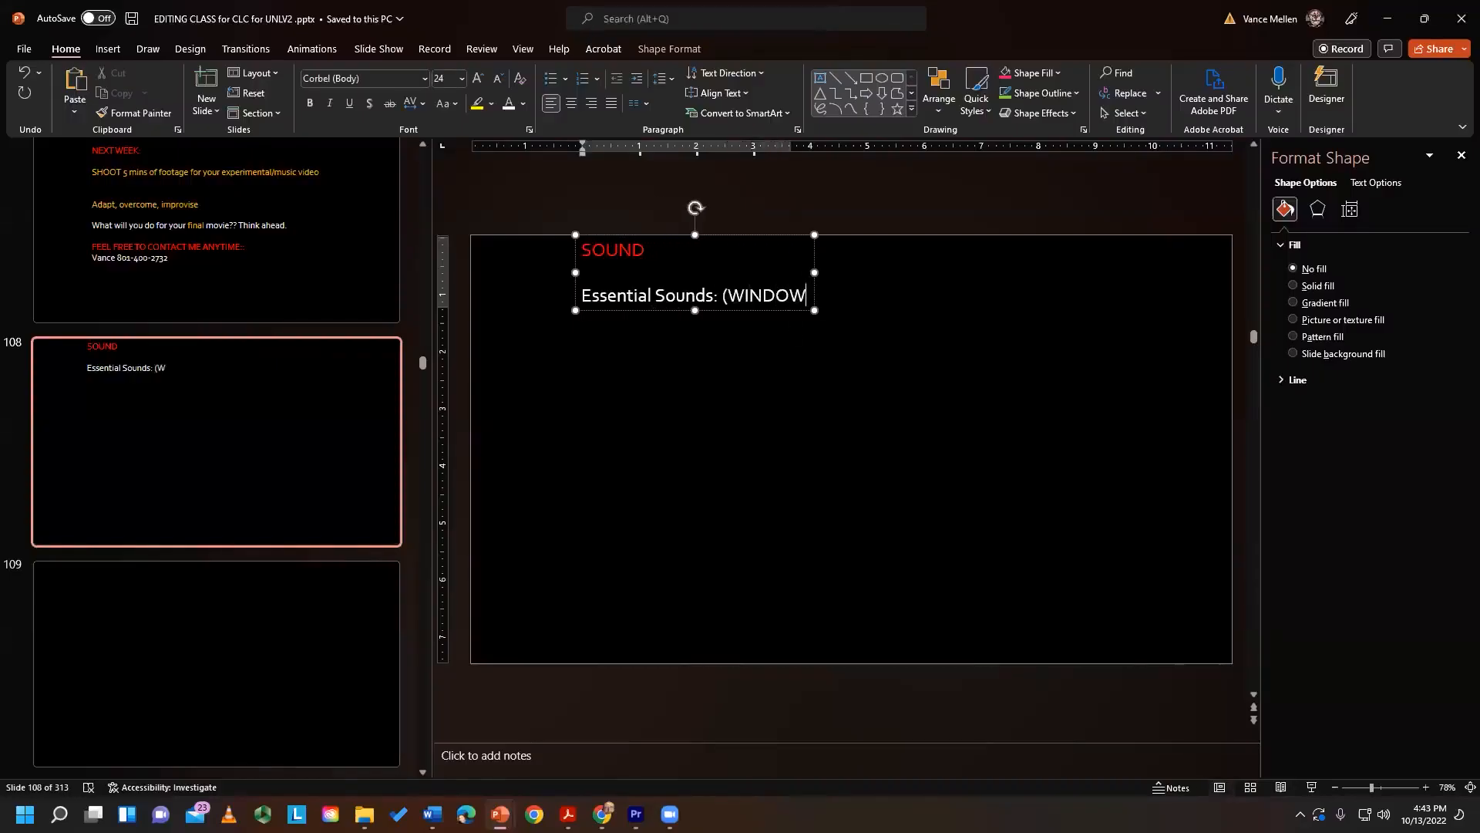
pyautogui.press('Return')
pyautogui.write('Pan Ste')
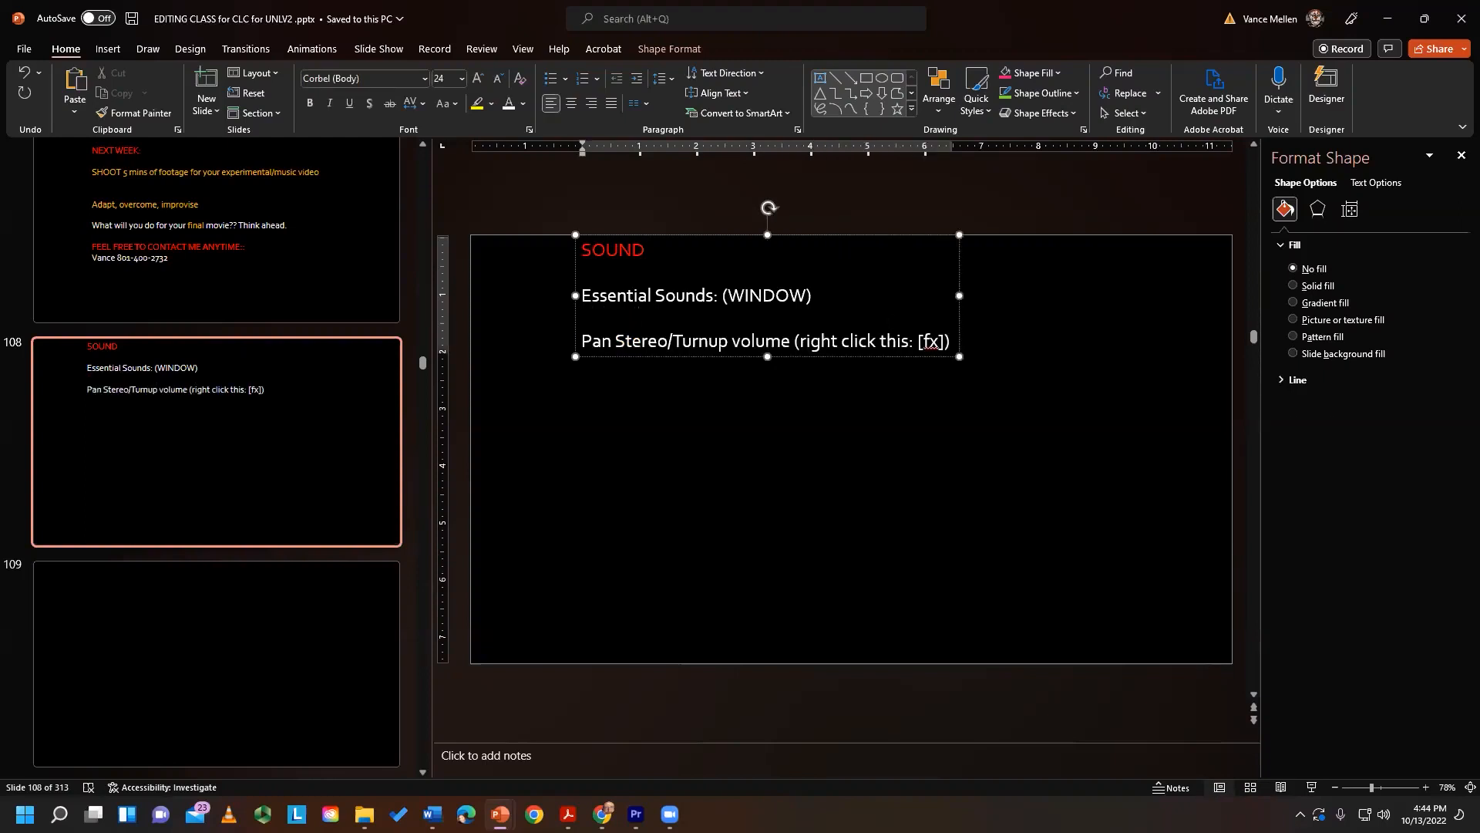
# - Add indented notes about assigning the sound to a category (SFX and making keyframes/dots with CONT+CLICK or the PEN TOOL
pyautogui.press('Tab')
pyautogui.write('Assign your sound to a ')
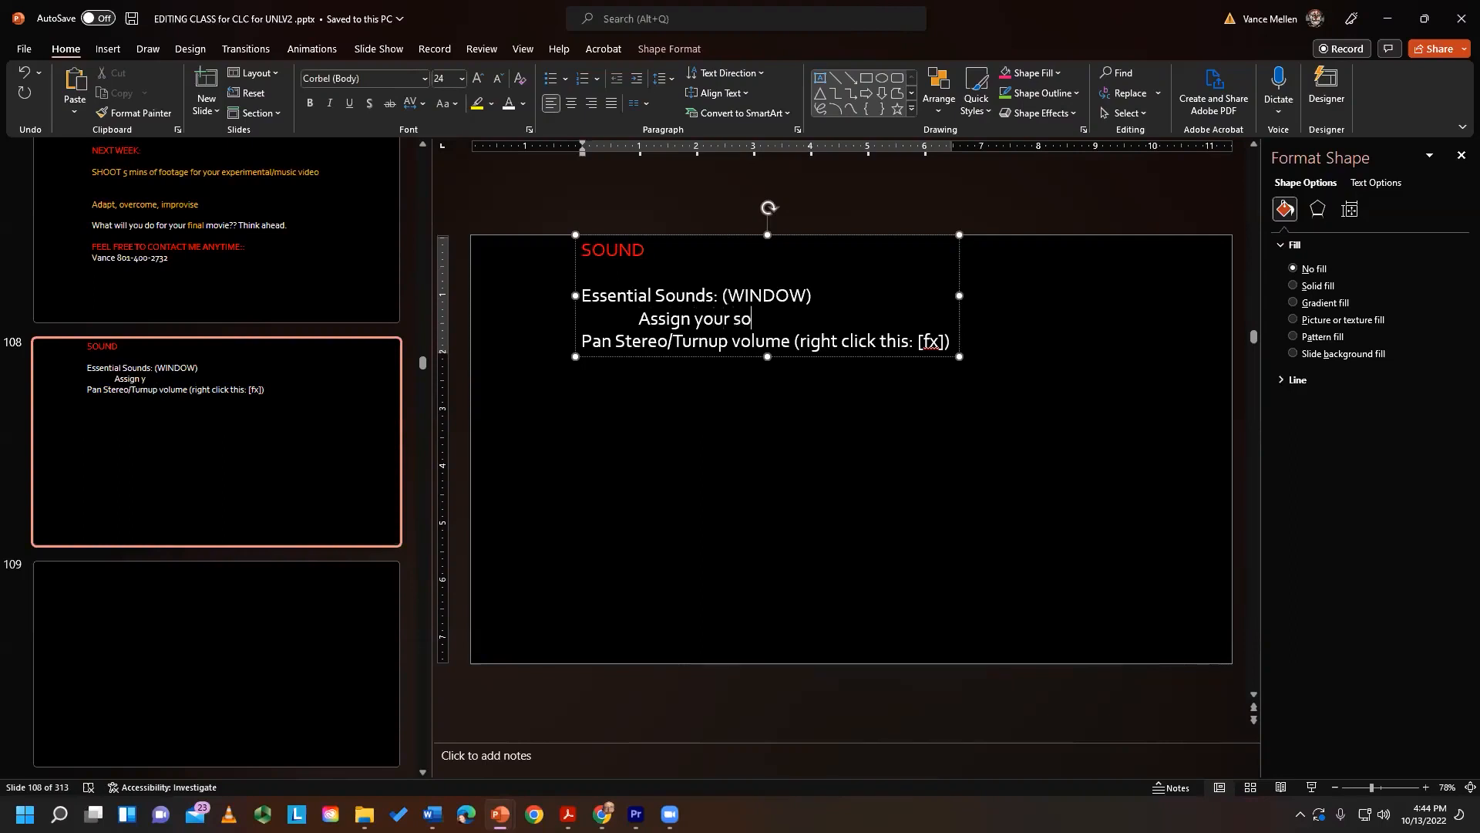
pyautogui.write('category')
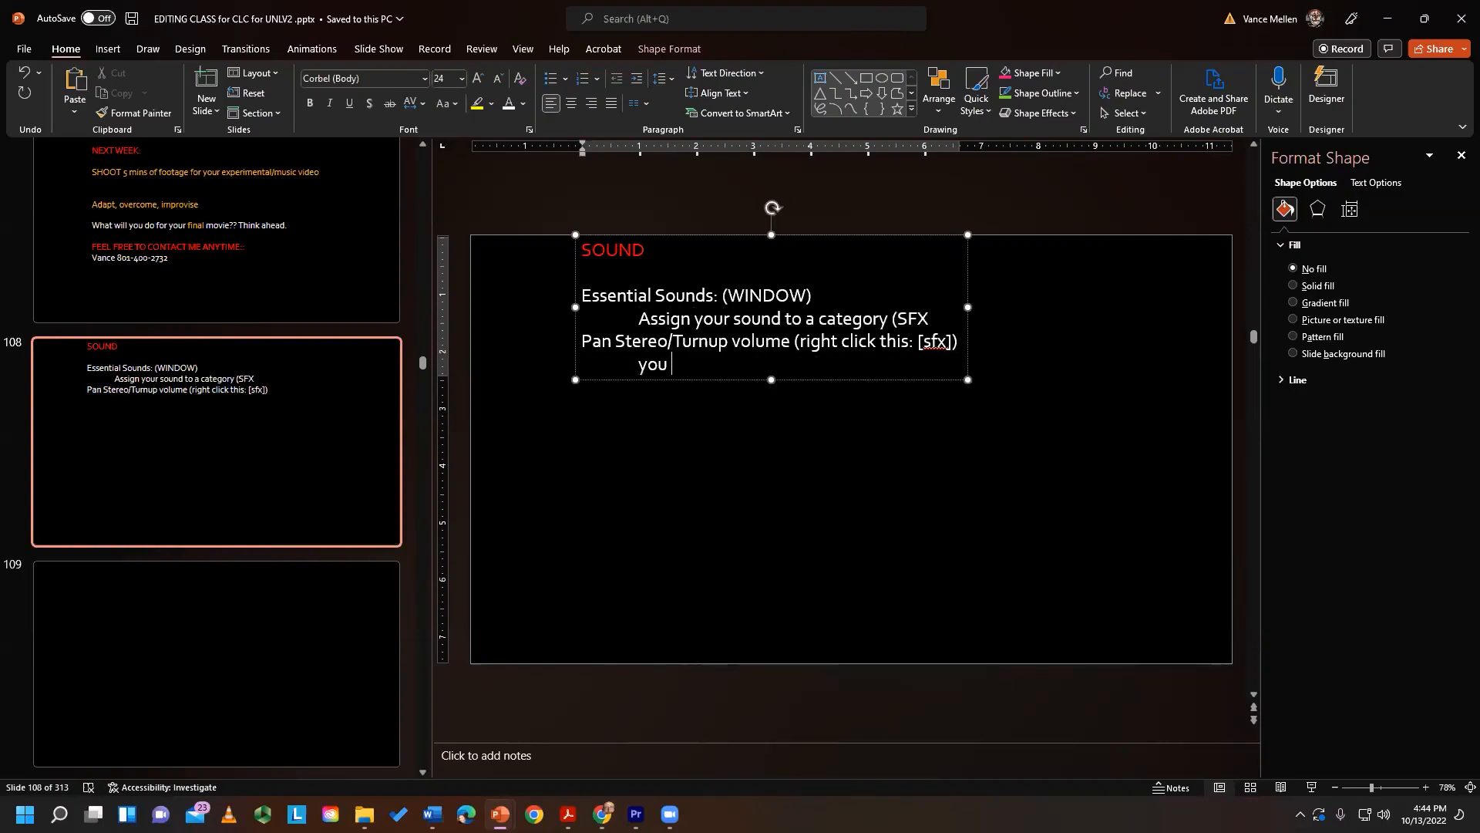
pyautogui.write('can do CONT+CLICK to make a keyframe/dots or use PEN TOOL to draw them.')
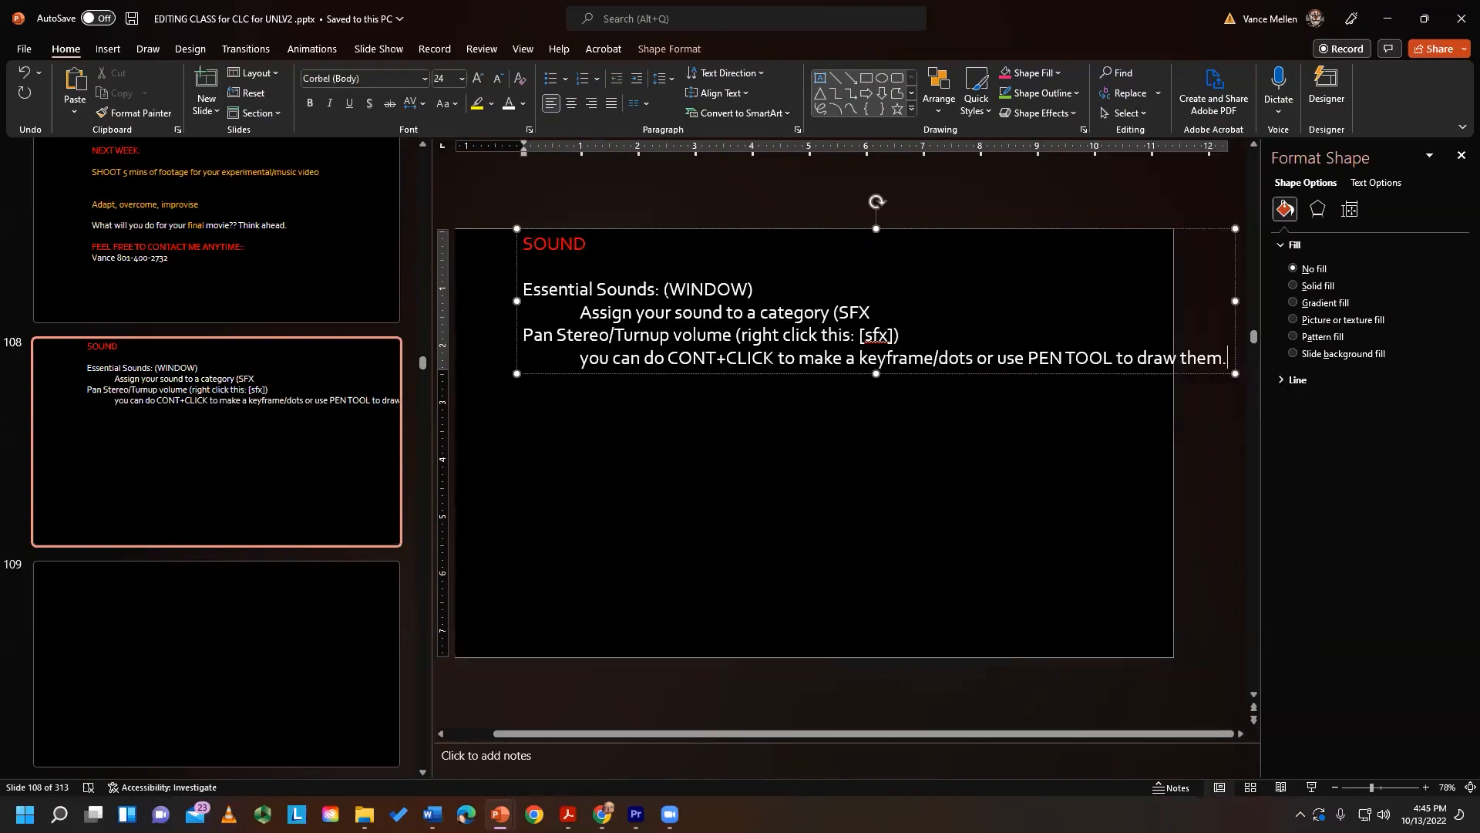
pyautogui.moveTo(627, 228); pyautogui.dragTo(579, 242)
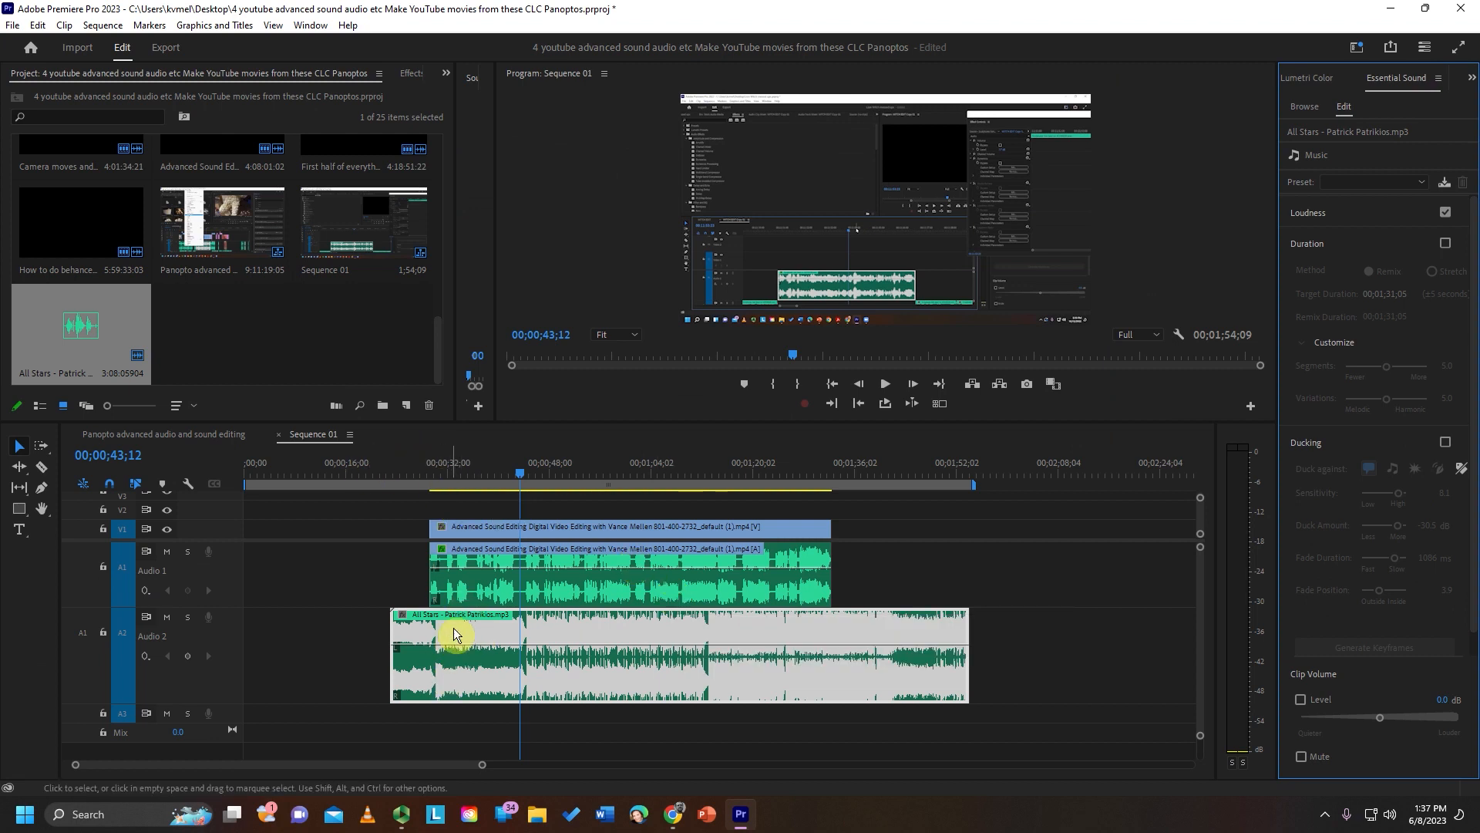
# - In Premiere Pro, play Sequence 01 from 00;00;43;12 to hear the music under the narration
pyautogui.press('space')
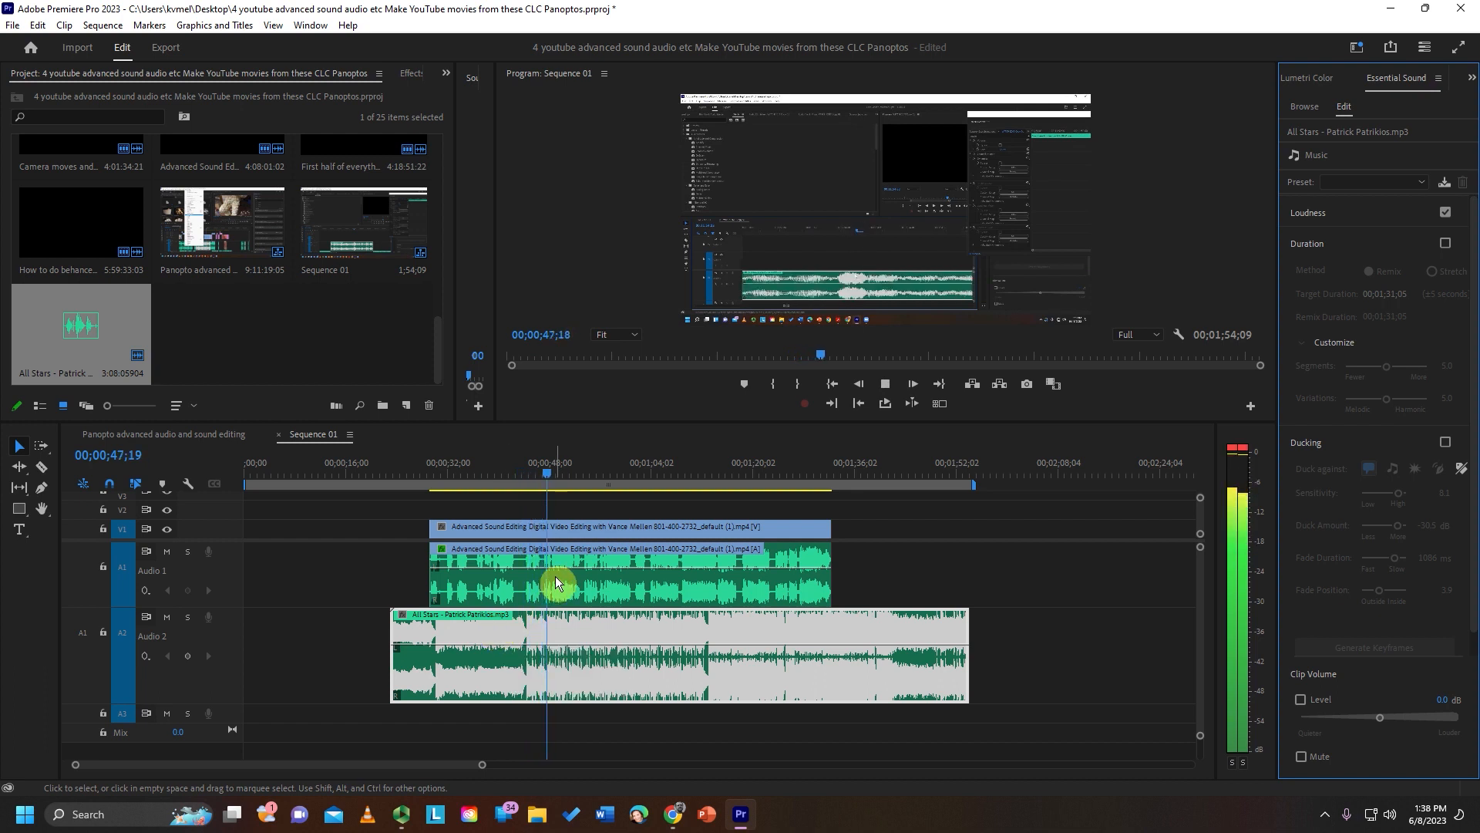
pyautogui.press('space')
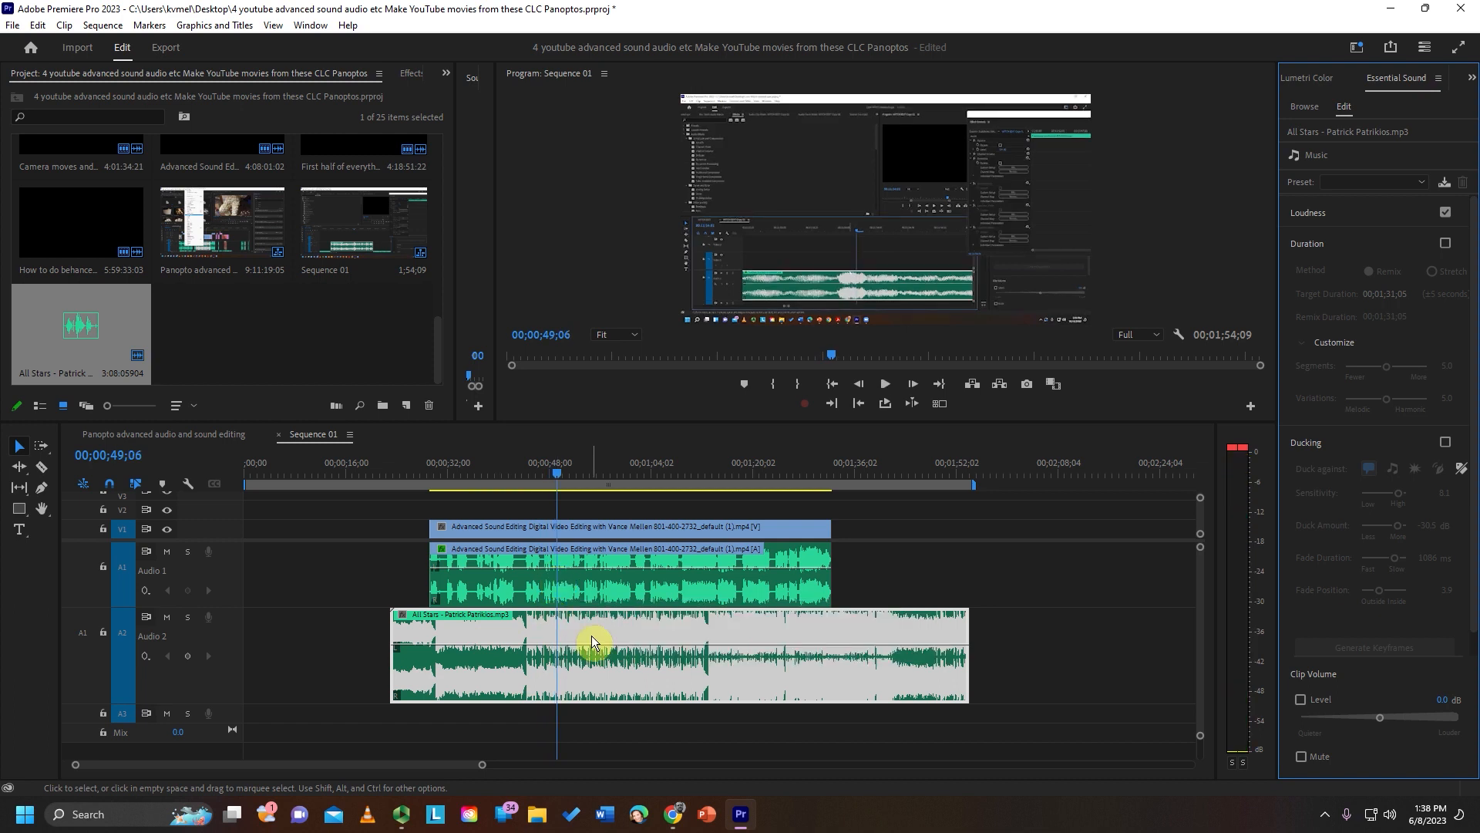
# - Cut the All Stars music clip on Audio 2 with the Razor tool at about 00;01;12
pyautogui.click(592, 641)
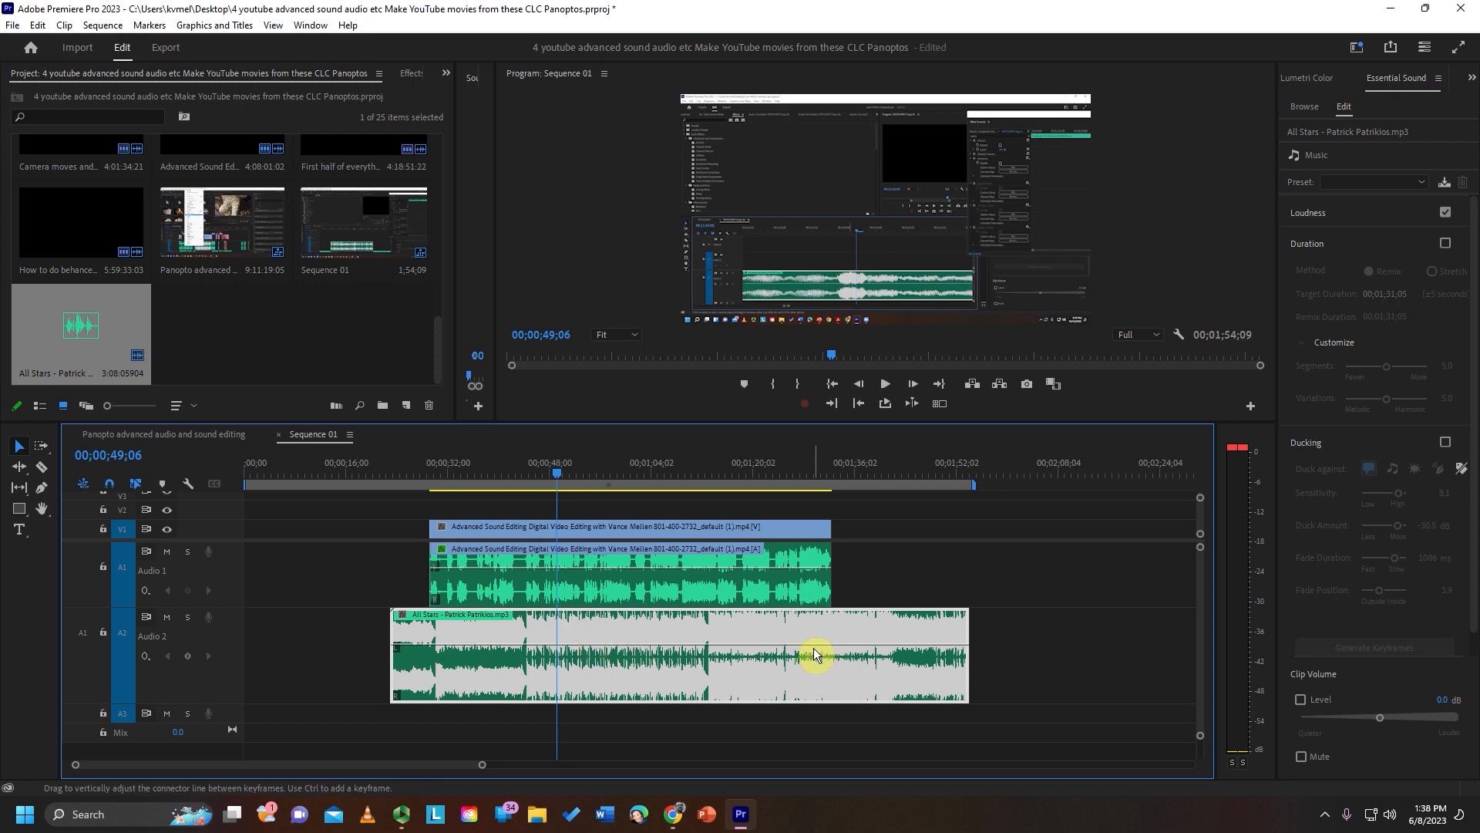
pyautogui.press('c')
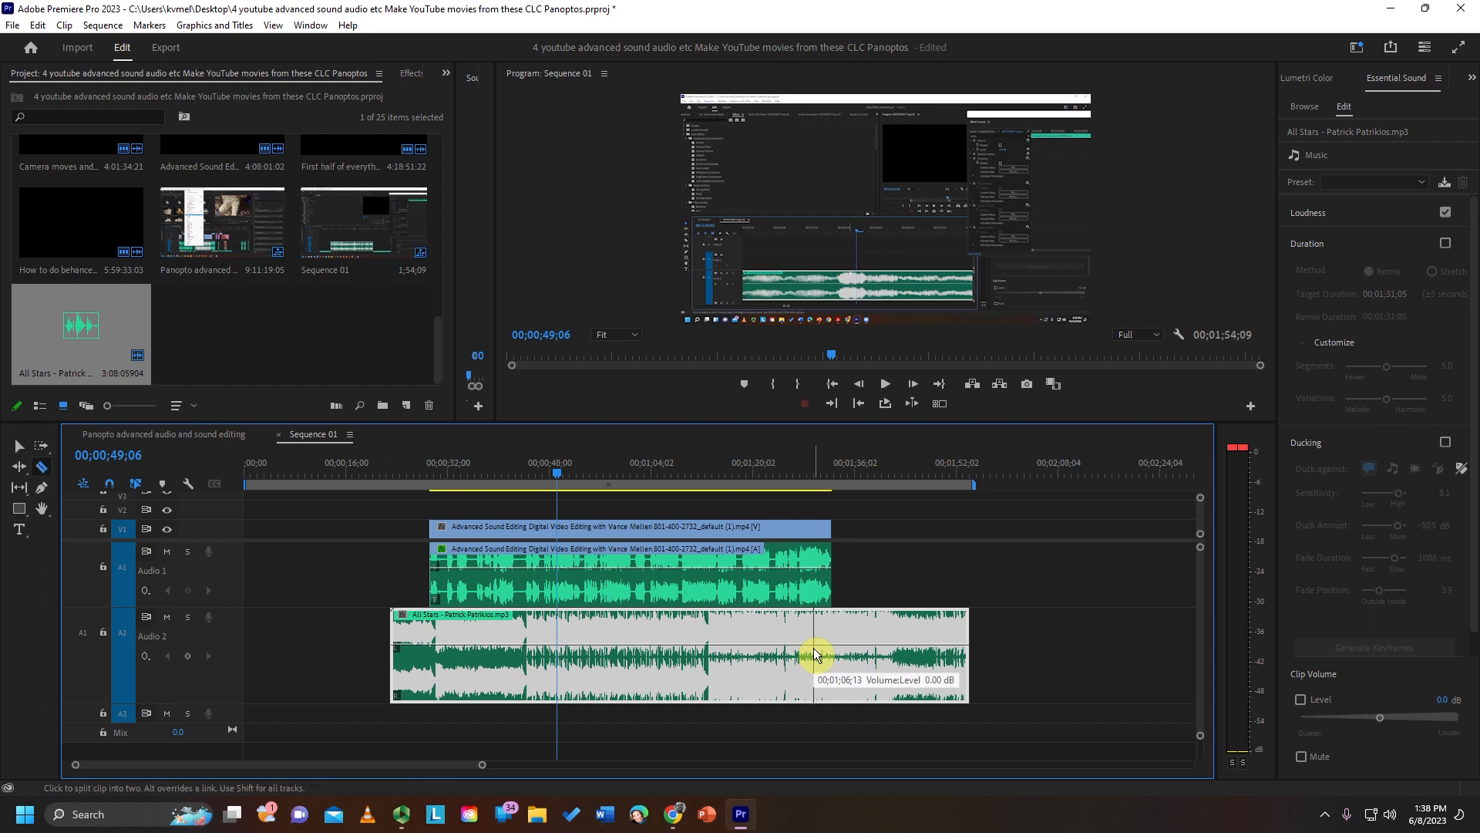
pyautogui.click(707, 634)
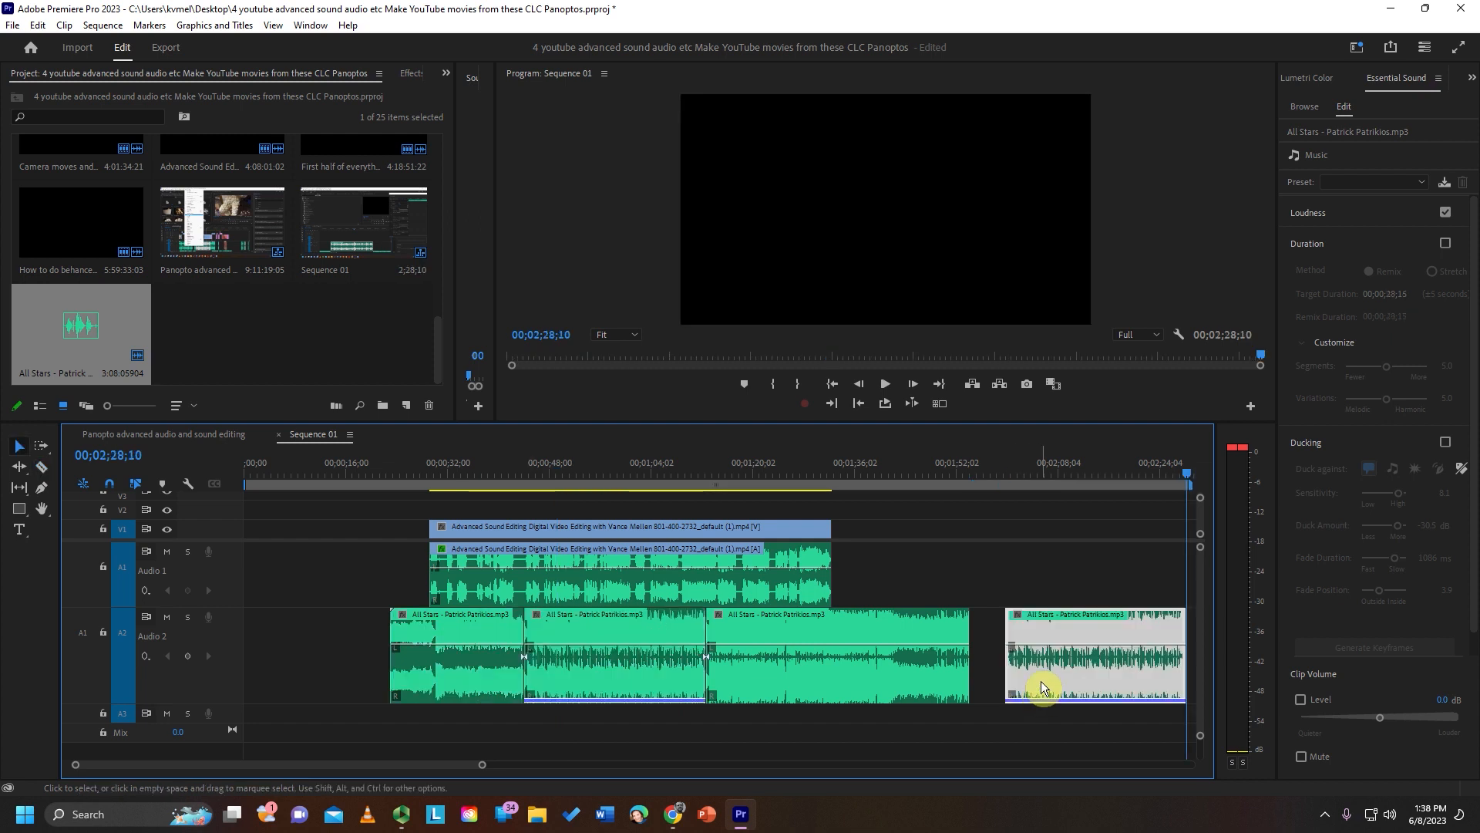
# - Try to move the copied music segment onto Audio 3 and shift it earlier to overlap the Audio 2 cut at about 00;01;12
pyautogui.moveTo(1041, 685); pyautogui.dragTo(737, 719)
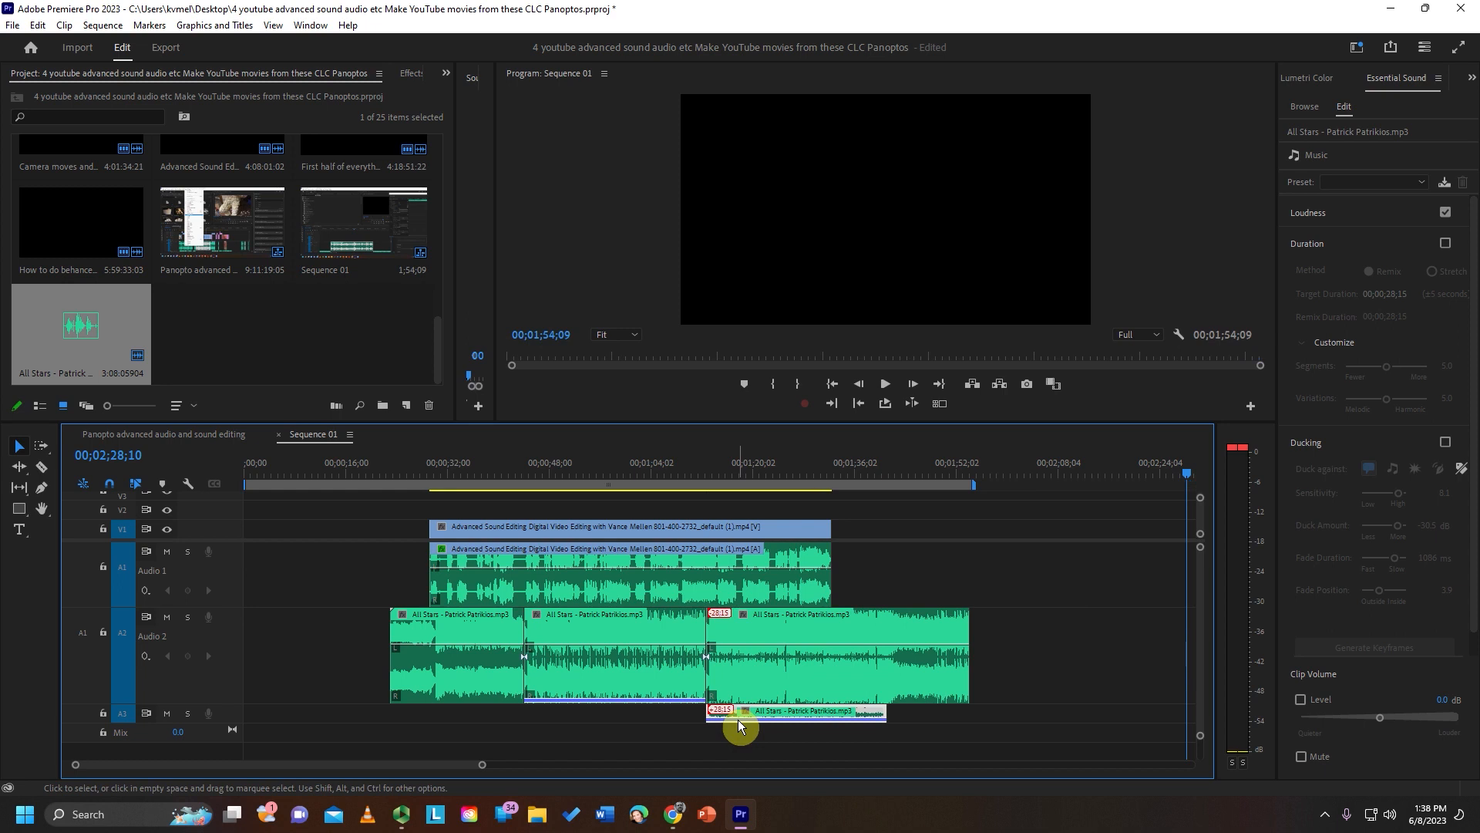
pyautogui.click(706, 467)
pyautogui.press('=')
pyautogui.press('=')
pyautogui.press('=')
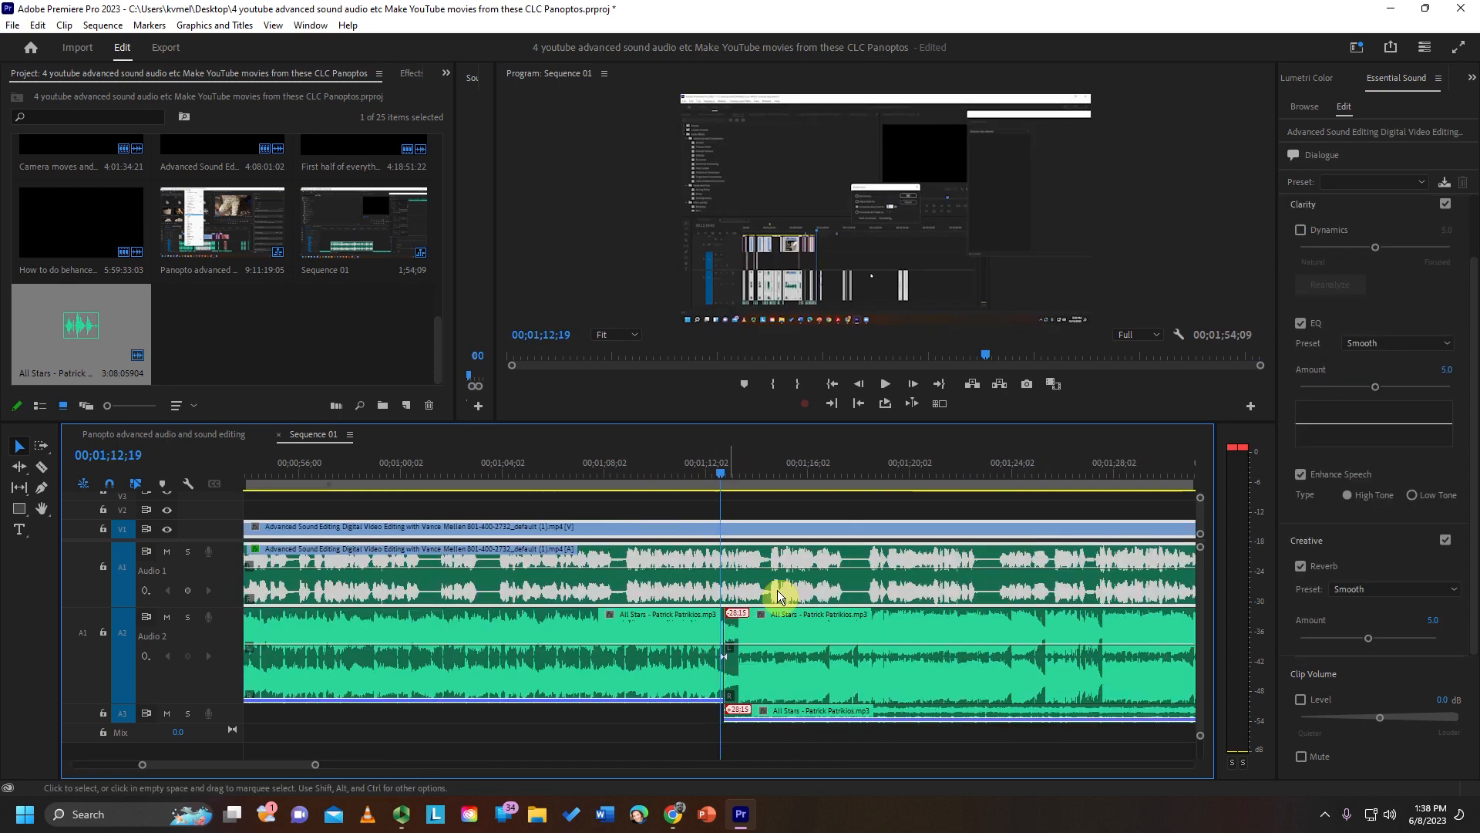
pyautogui.moveTo(813, 715); pyautogui.dragTo(698, 754)
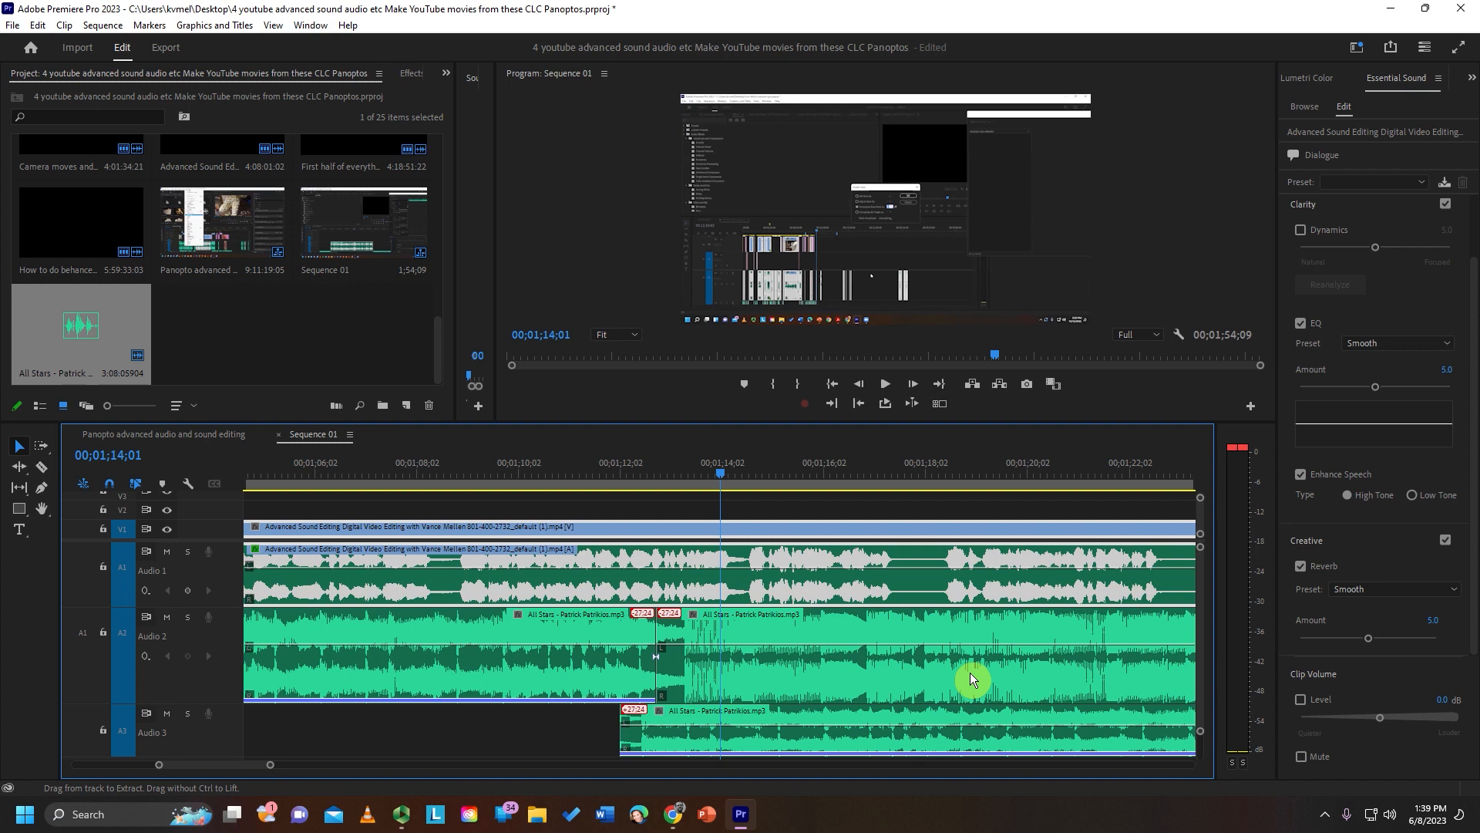
pyautogui.hotkey('ctrl', 'z')
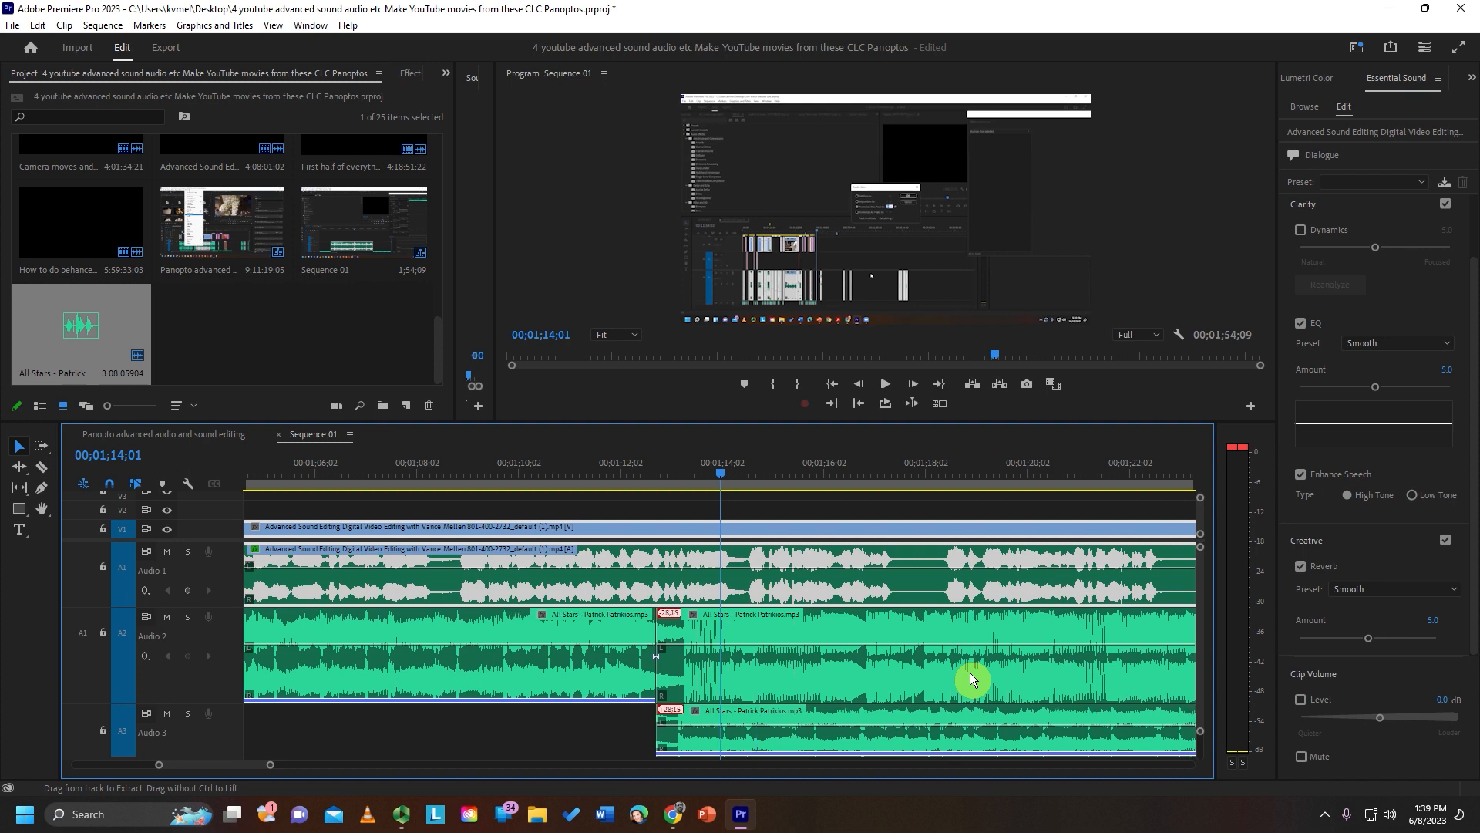
pyautogui.hotkey('ctrl', 'z')
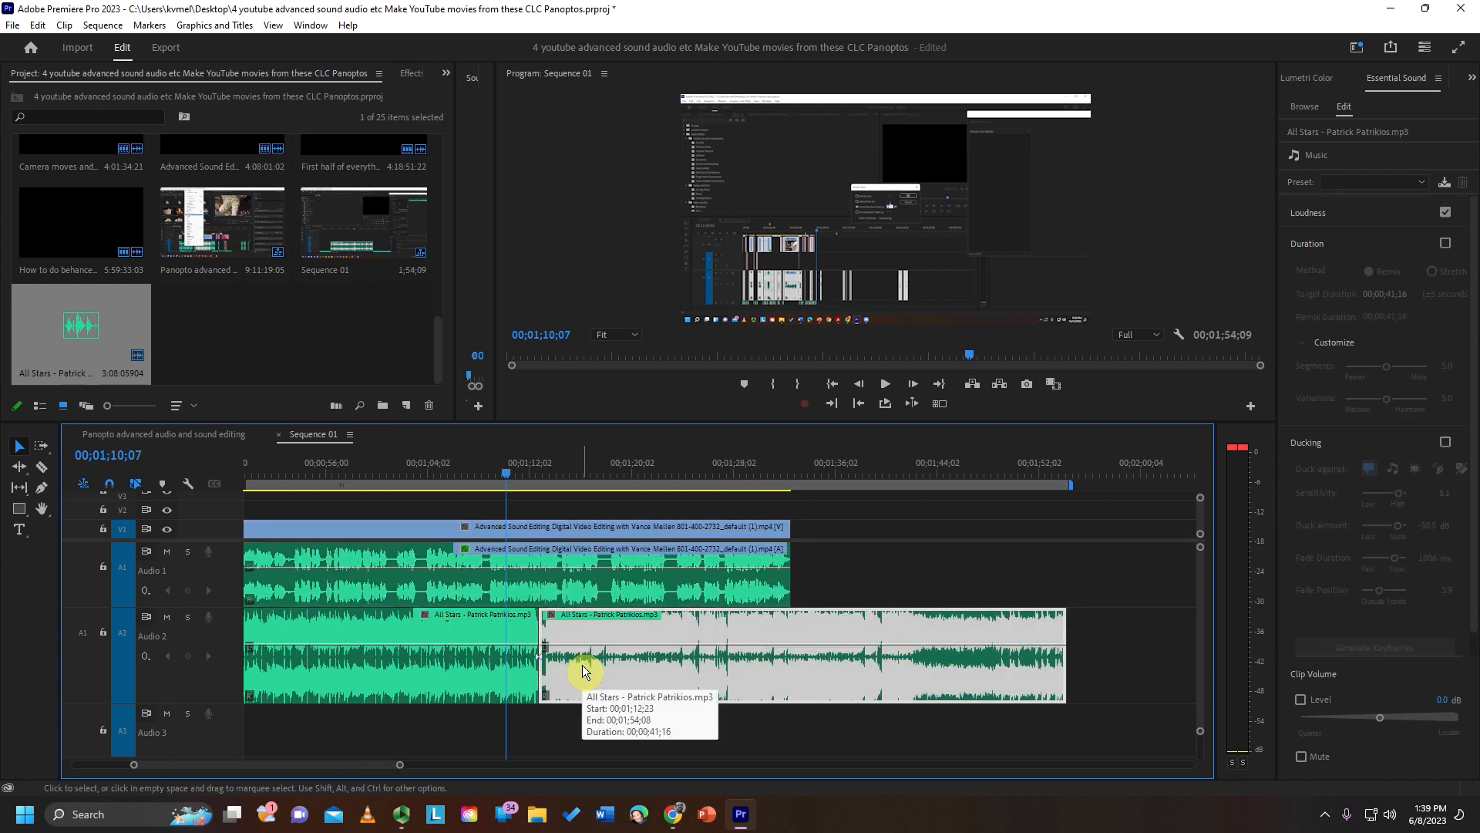
# - Delete the music segment after the cut at 00;01;12;23 and extend the remaining music clip past the end of the narration video
pyautogui.press('Delete')
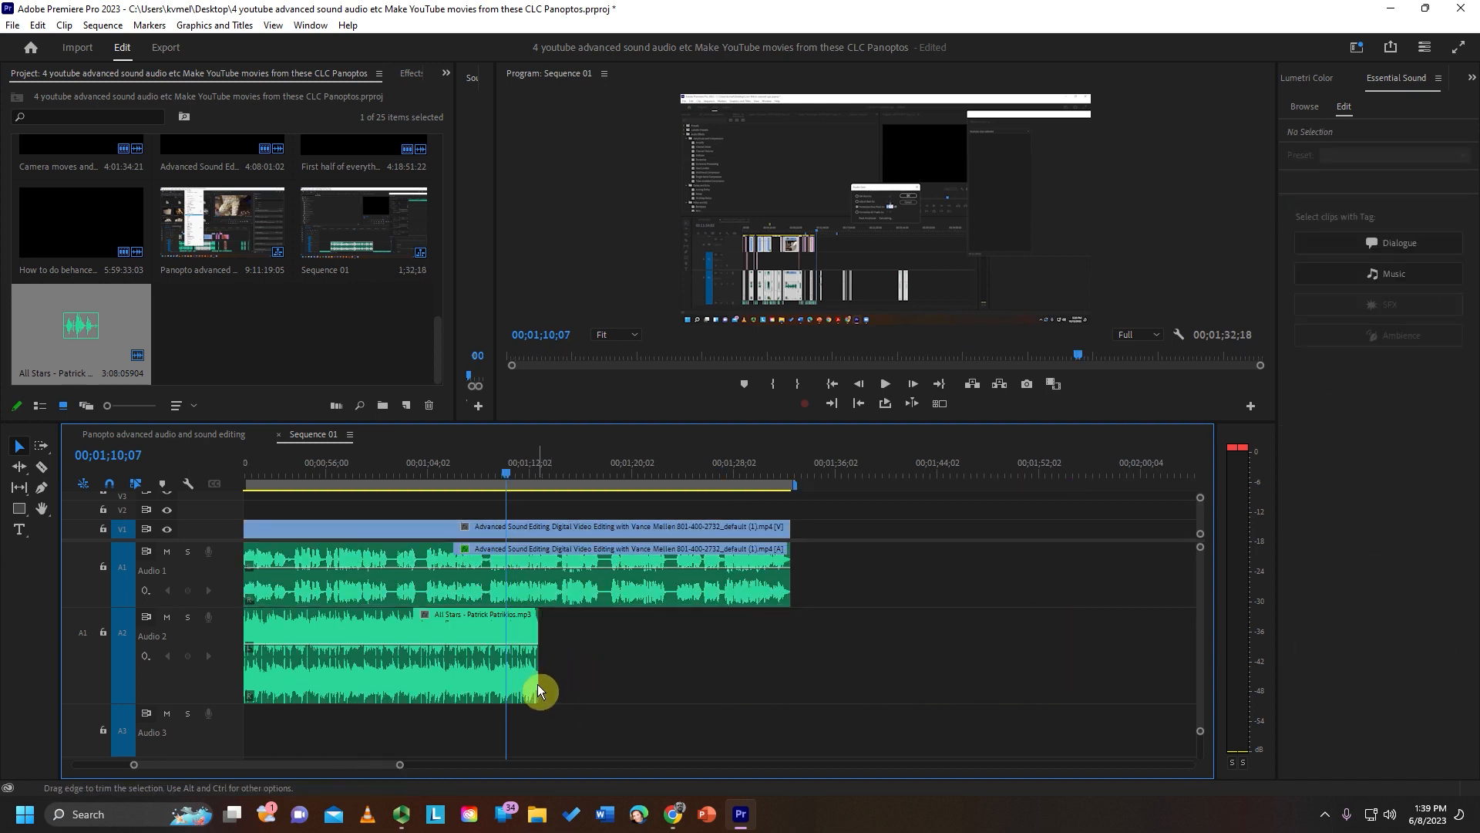
pyautogui.moveTo(539, 683); pyautogui.dragTo(928, 702)
# - Enable Duration for the All Stars music clip with the Remix method and set its target duration to 00;01;10;03
pyautogui.click(830, 624)
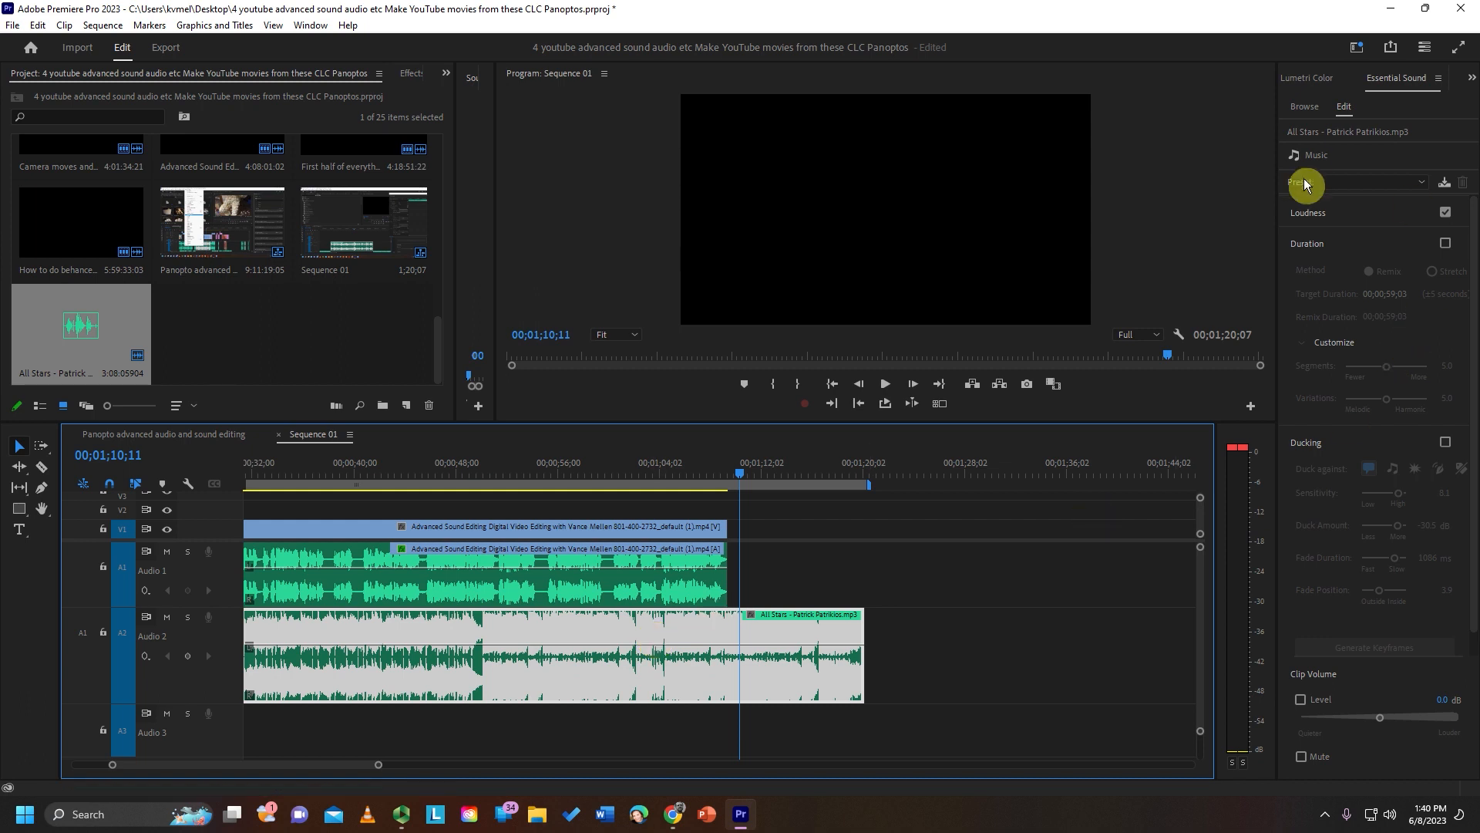
pyautogui.scroll(-1, 1357, 512)
pyautogui.scroll(1, 1358, 513)
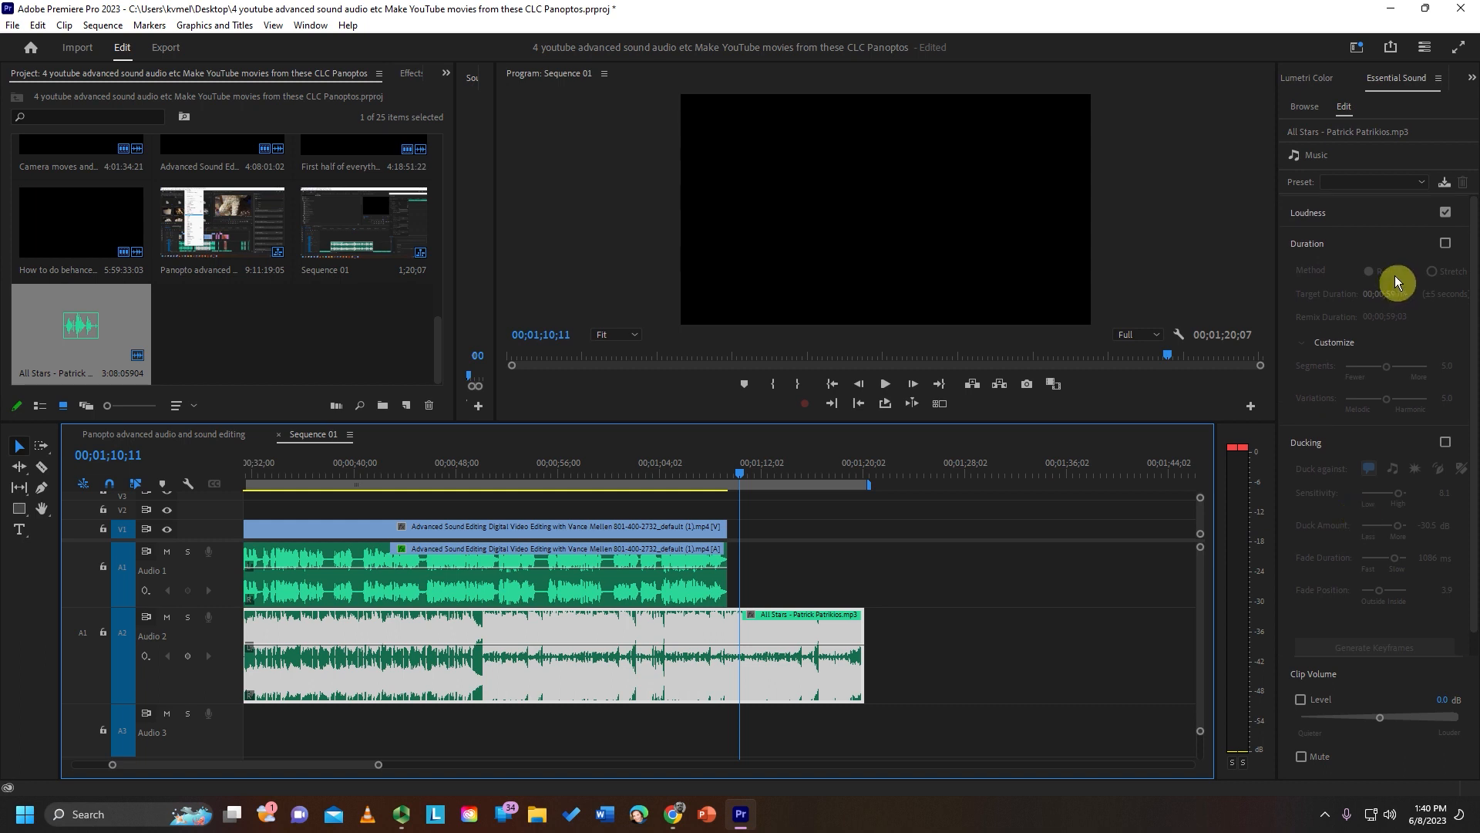
pyautogui.click(1445, 245)
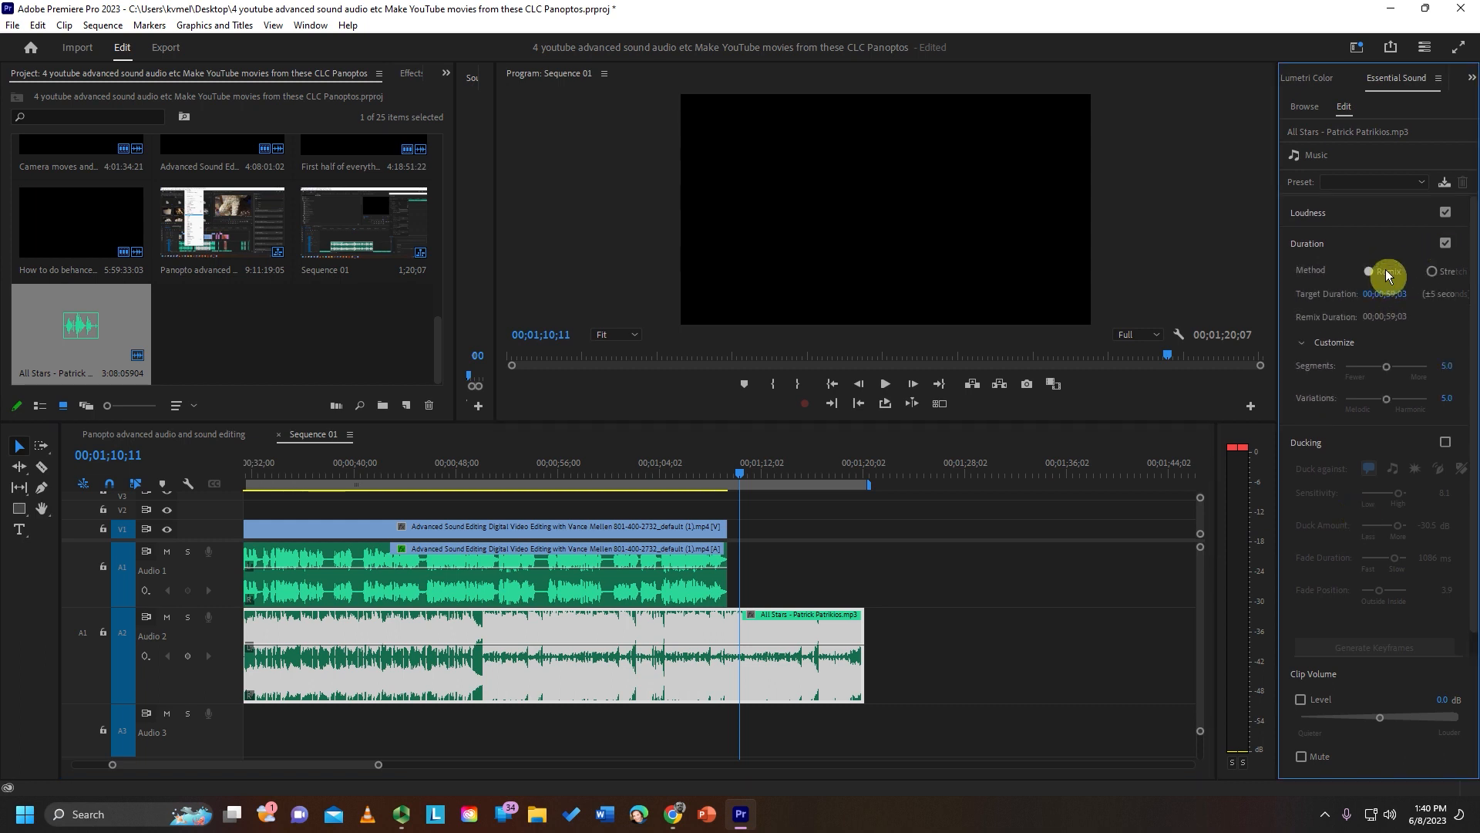
pyautogui.click(1383, 296)
pyautogui.click(1383, 299)
pyautogui.press('BackSpace')
pyautogui.write('1')
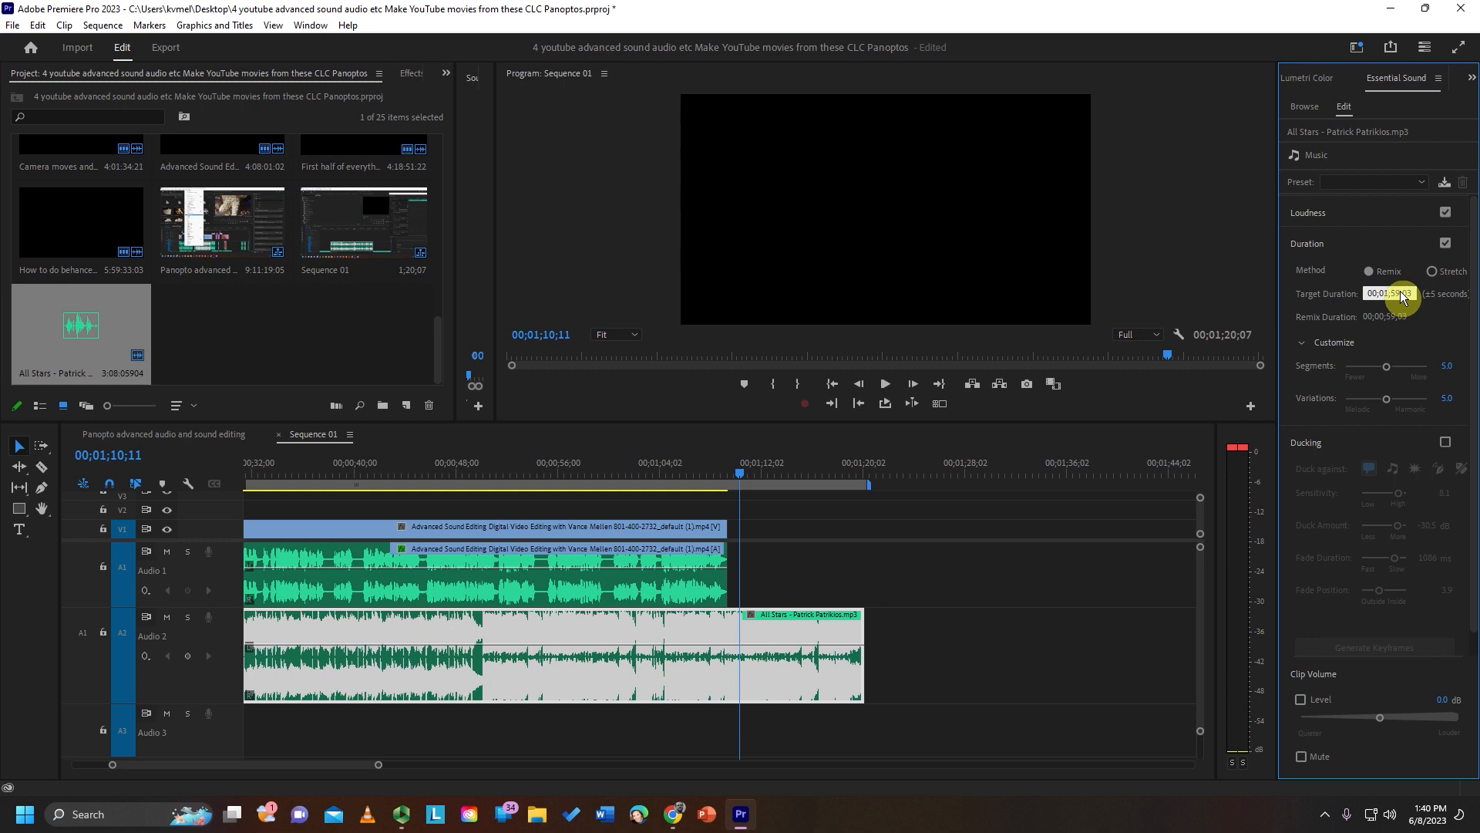
pyautogui.press('Return')
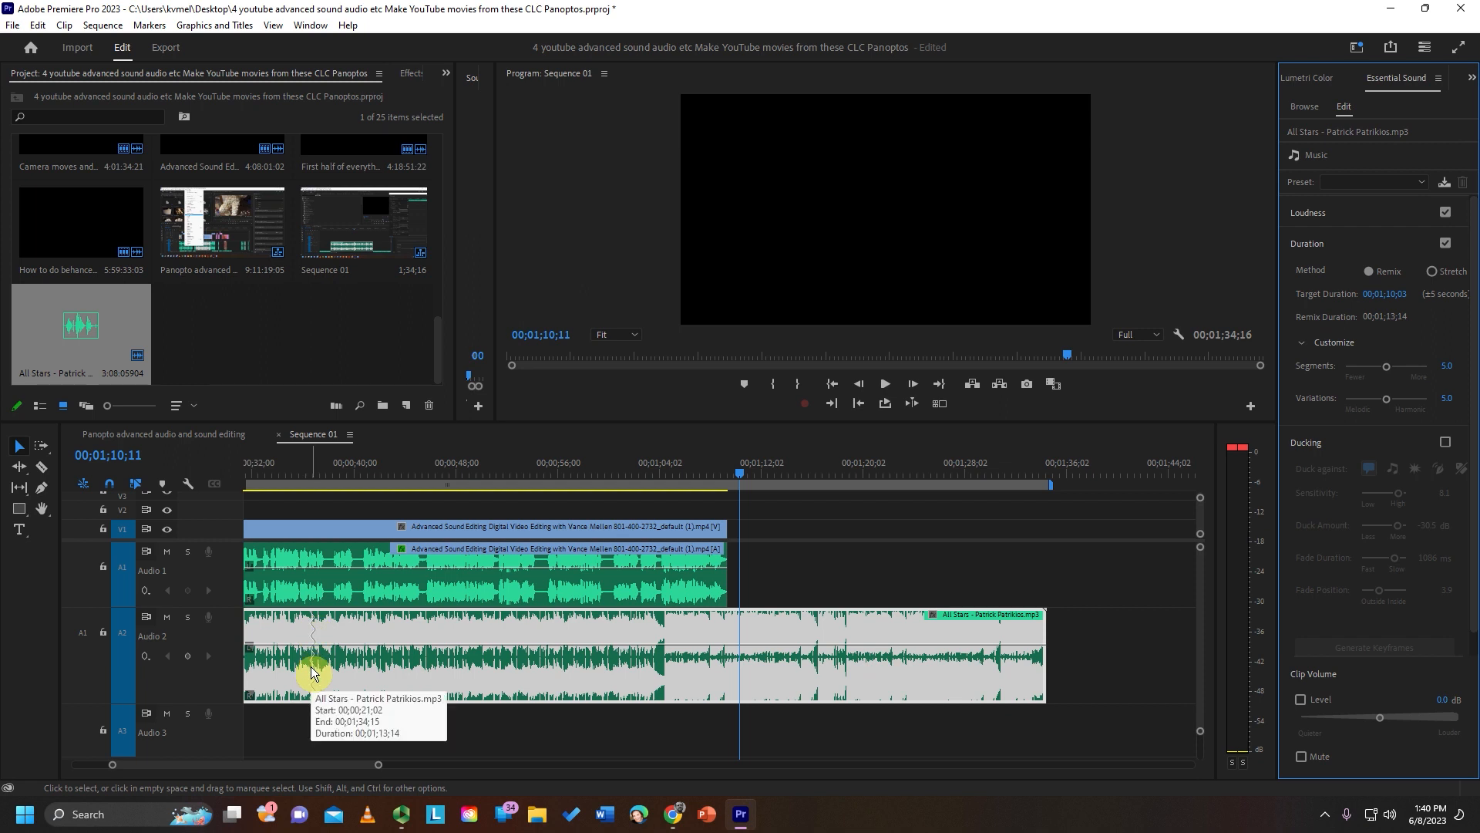
# - Set the remixed music clip's target duration to 00;02;10;03
pyautogui.press('-')
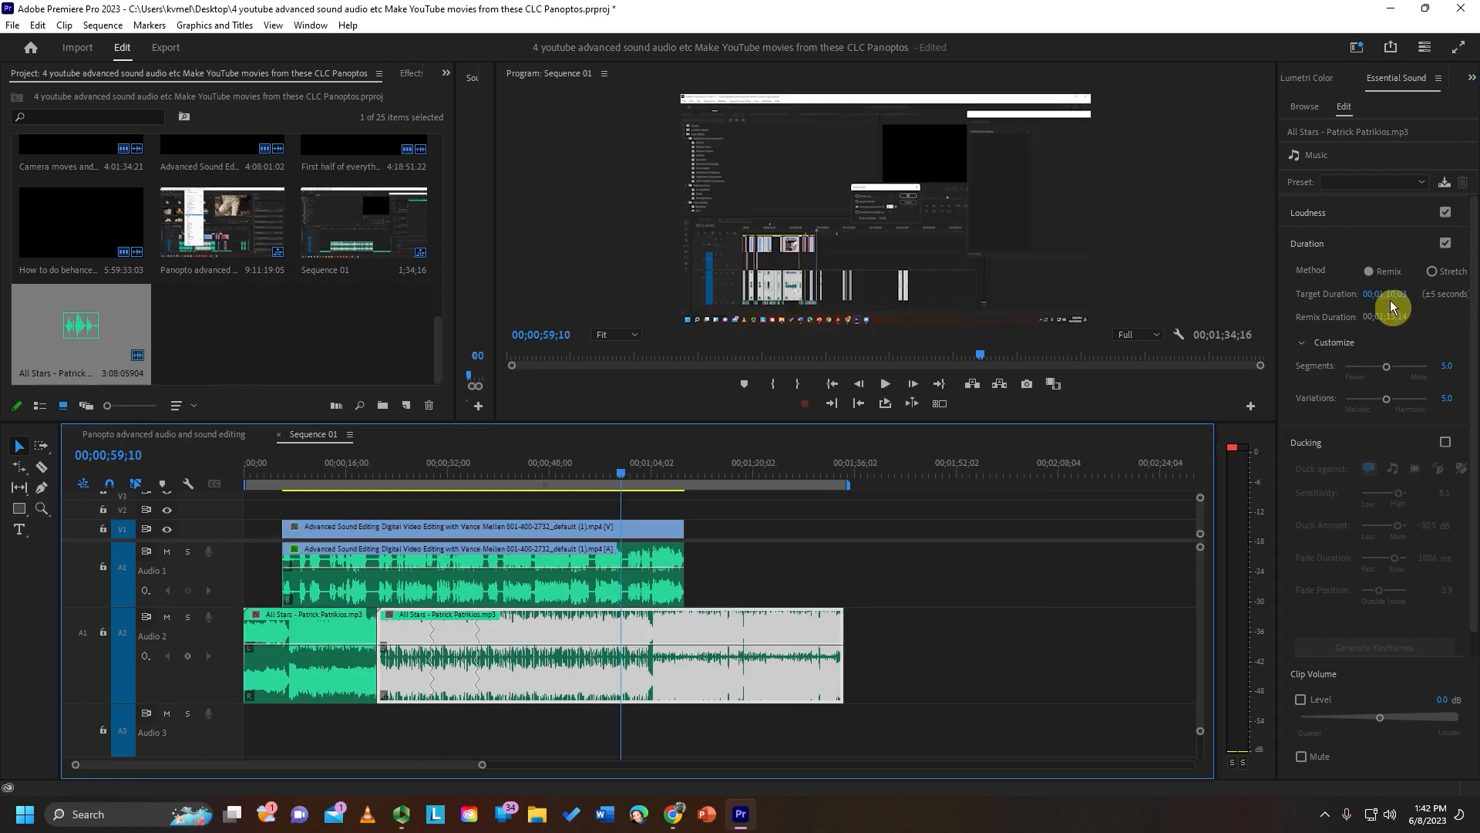
pyautogui.click(1391, 298)
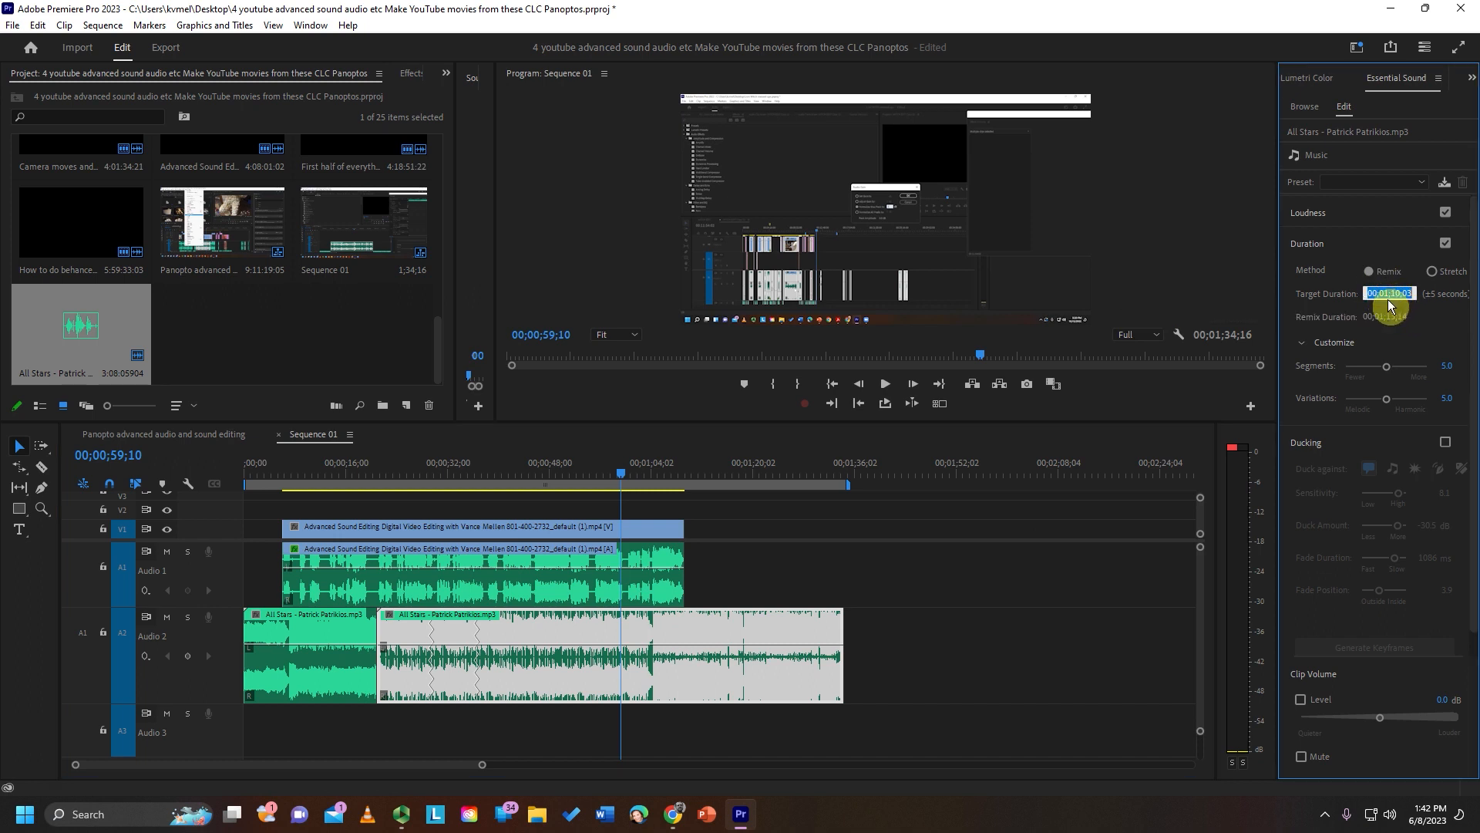
pyautogui.click(1390, 300)
pyautogui.press('BackSpace')
pyautogui.write('2')
pyautogui.press('Return')
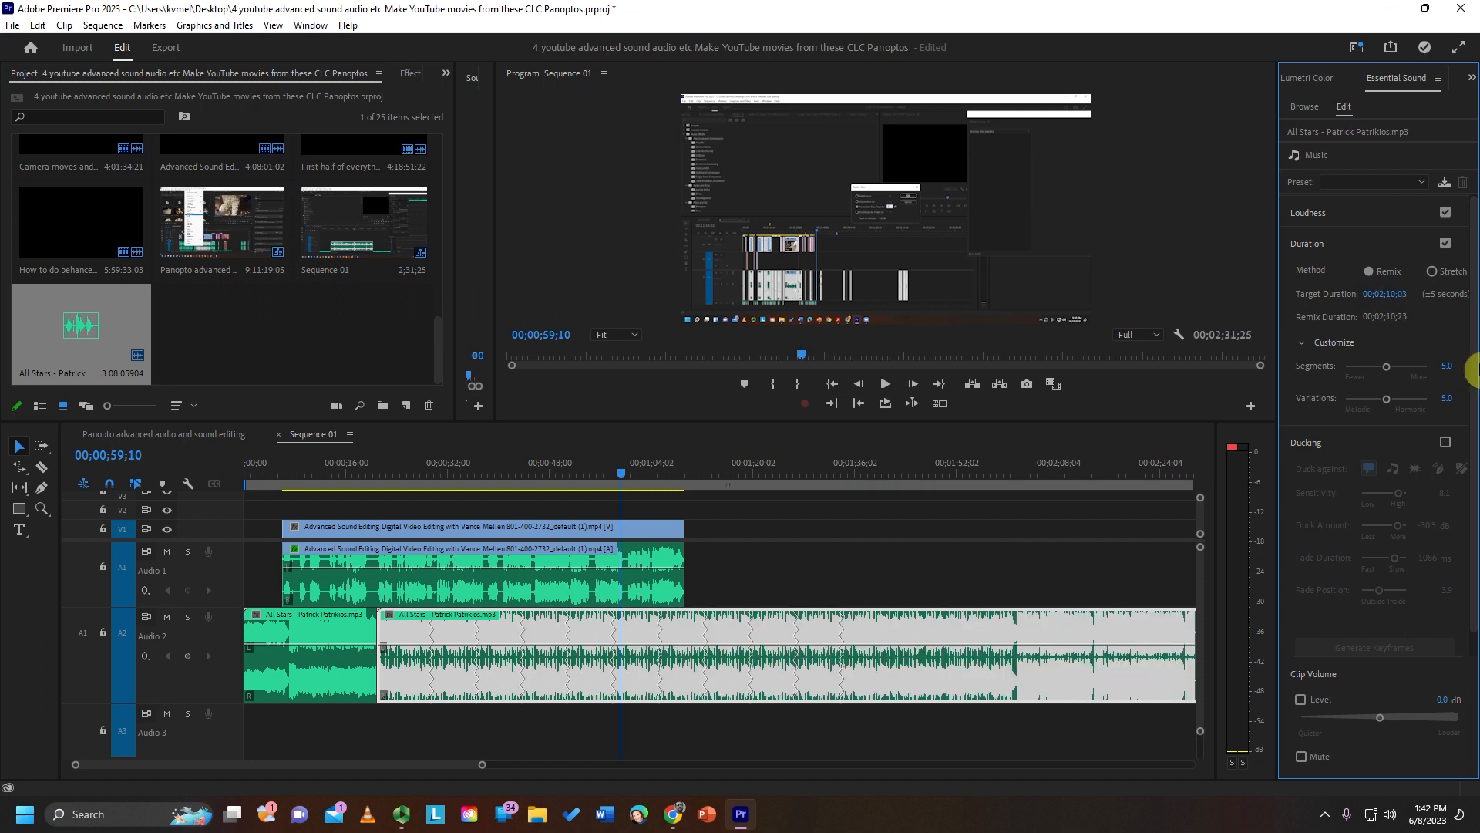
# - Play the remixed music clip from 00;01;18;10 and again from about 00;01;33 to check how the remix edits sound
pyautogui.press('-')
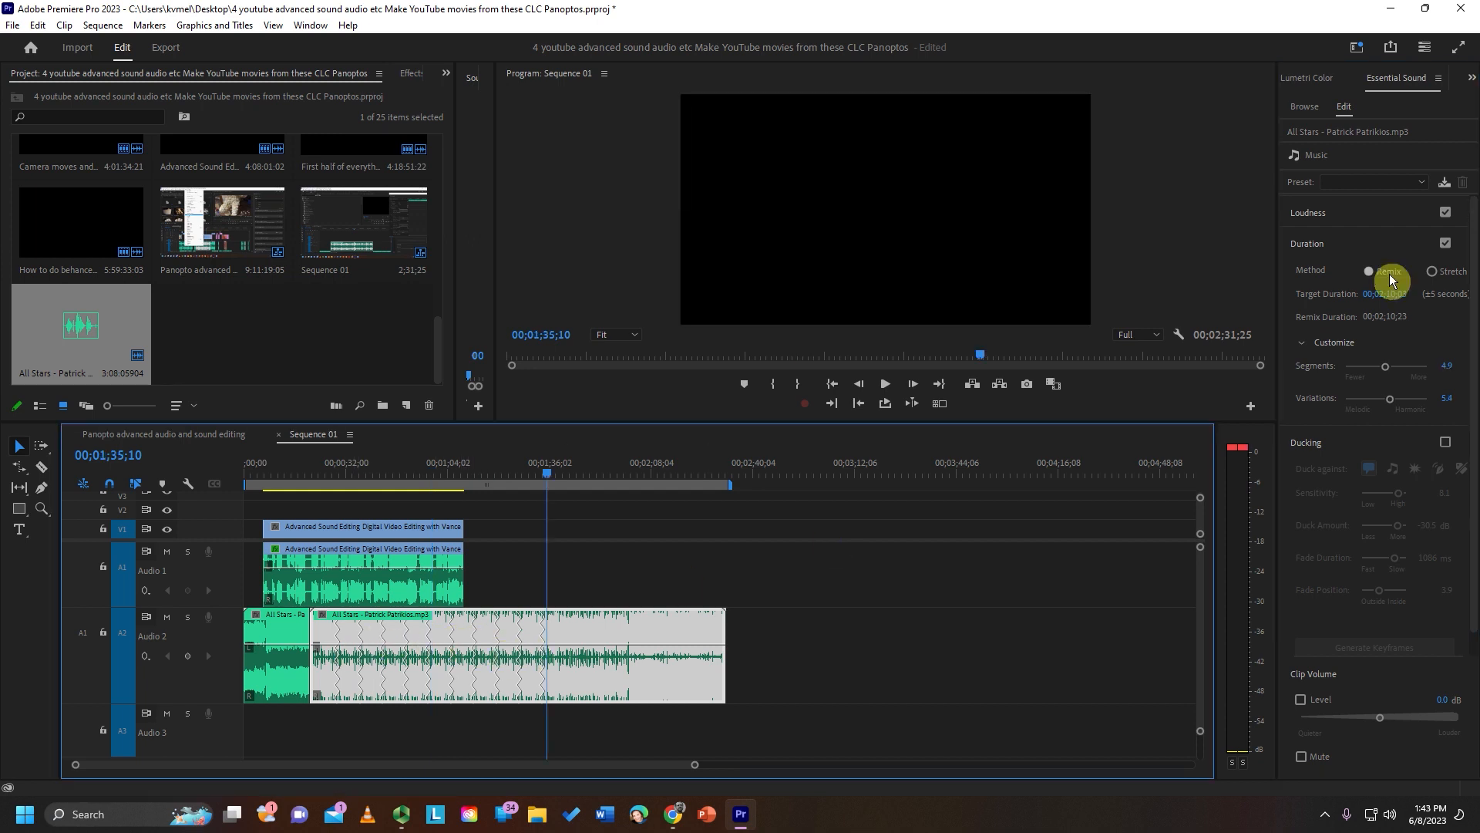
pyautogui.click(493, 474)
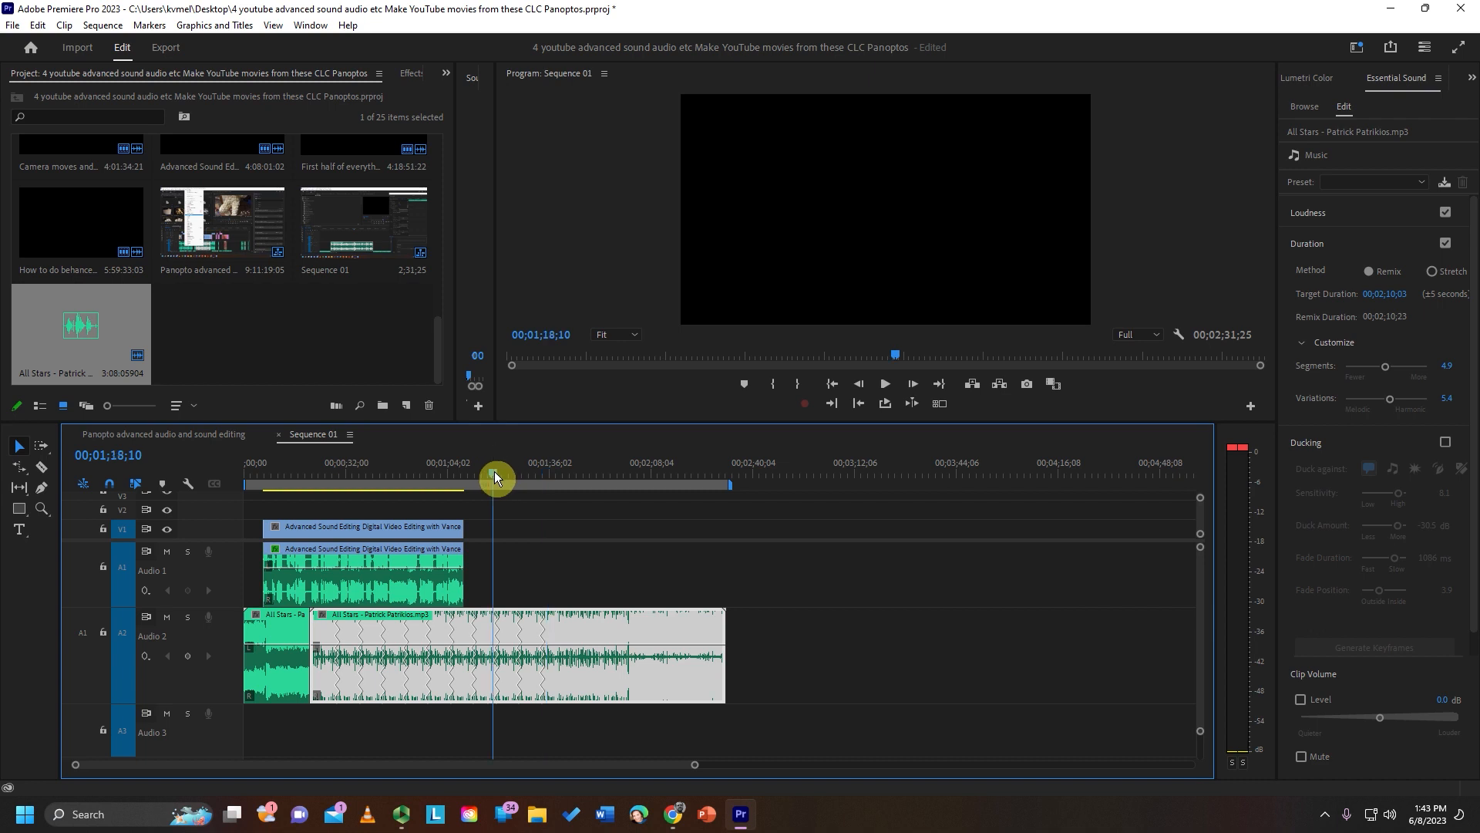
pyautogui.press('space')
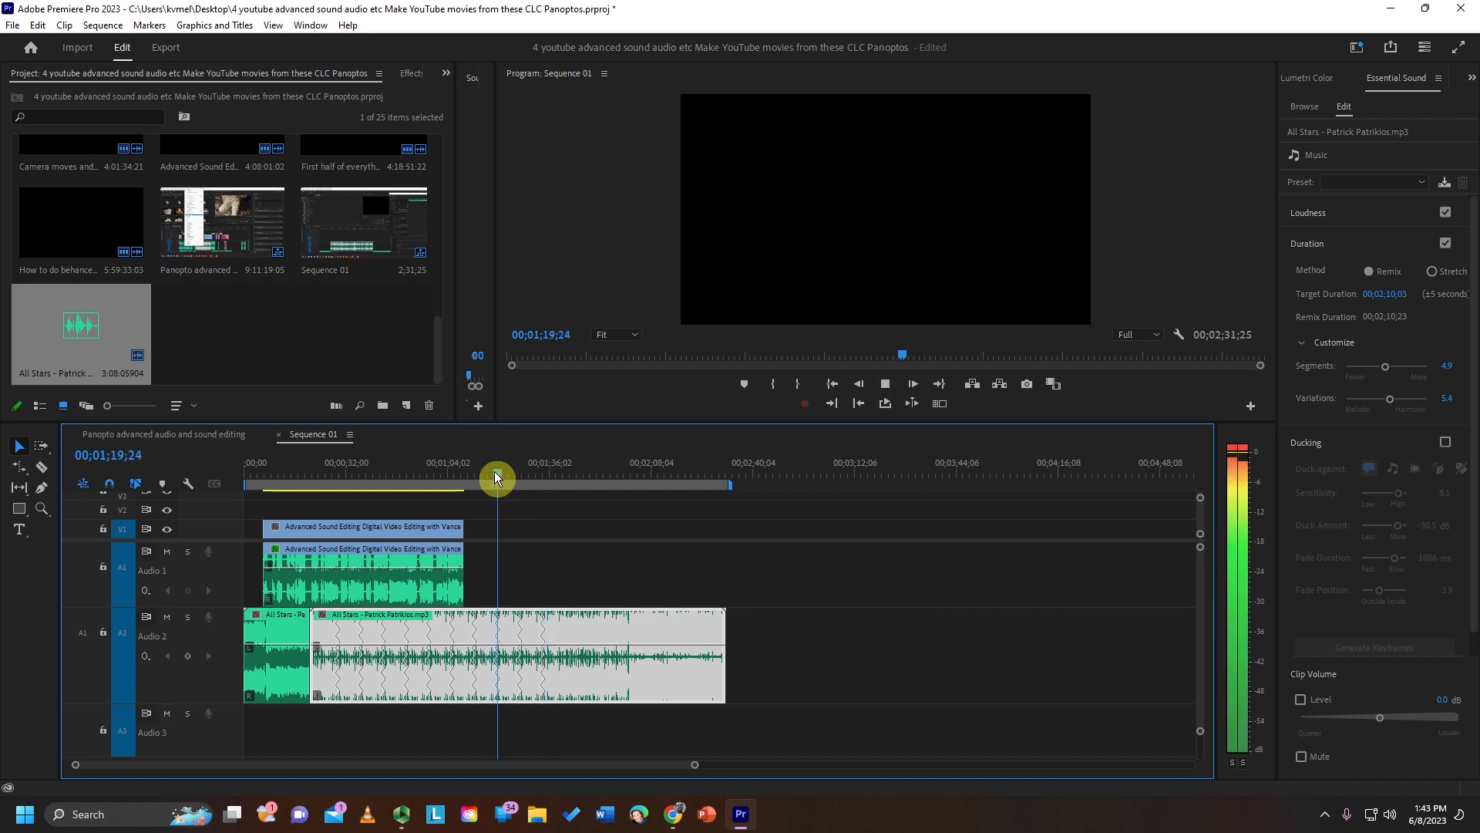
pyautogui.press('space')
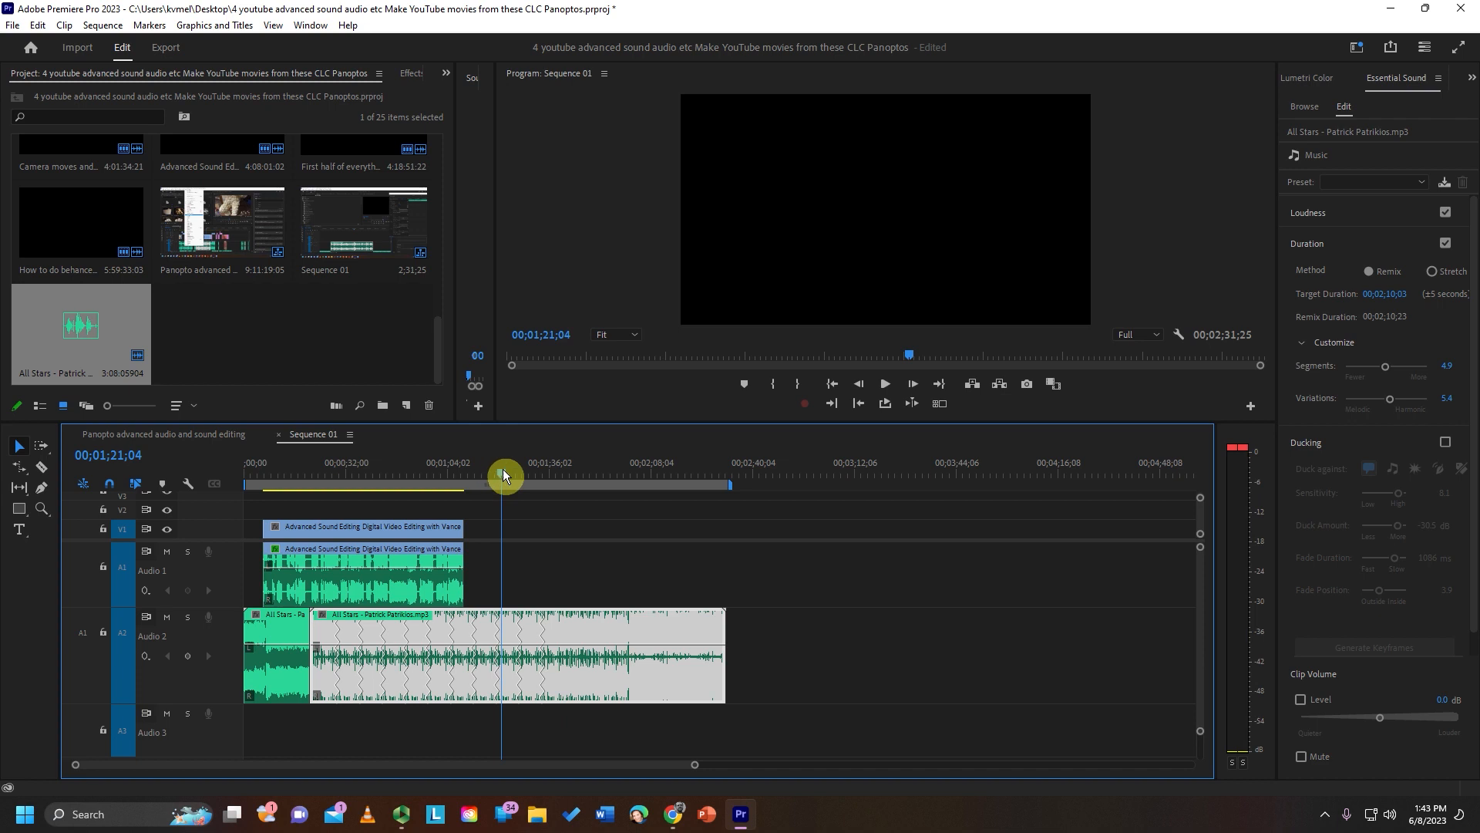
pyautogui.click(545, 472)
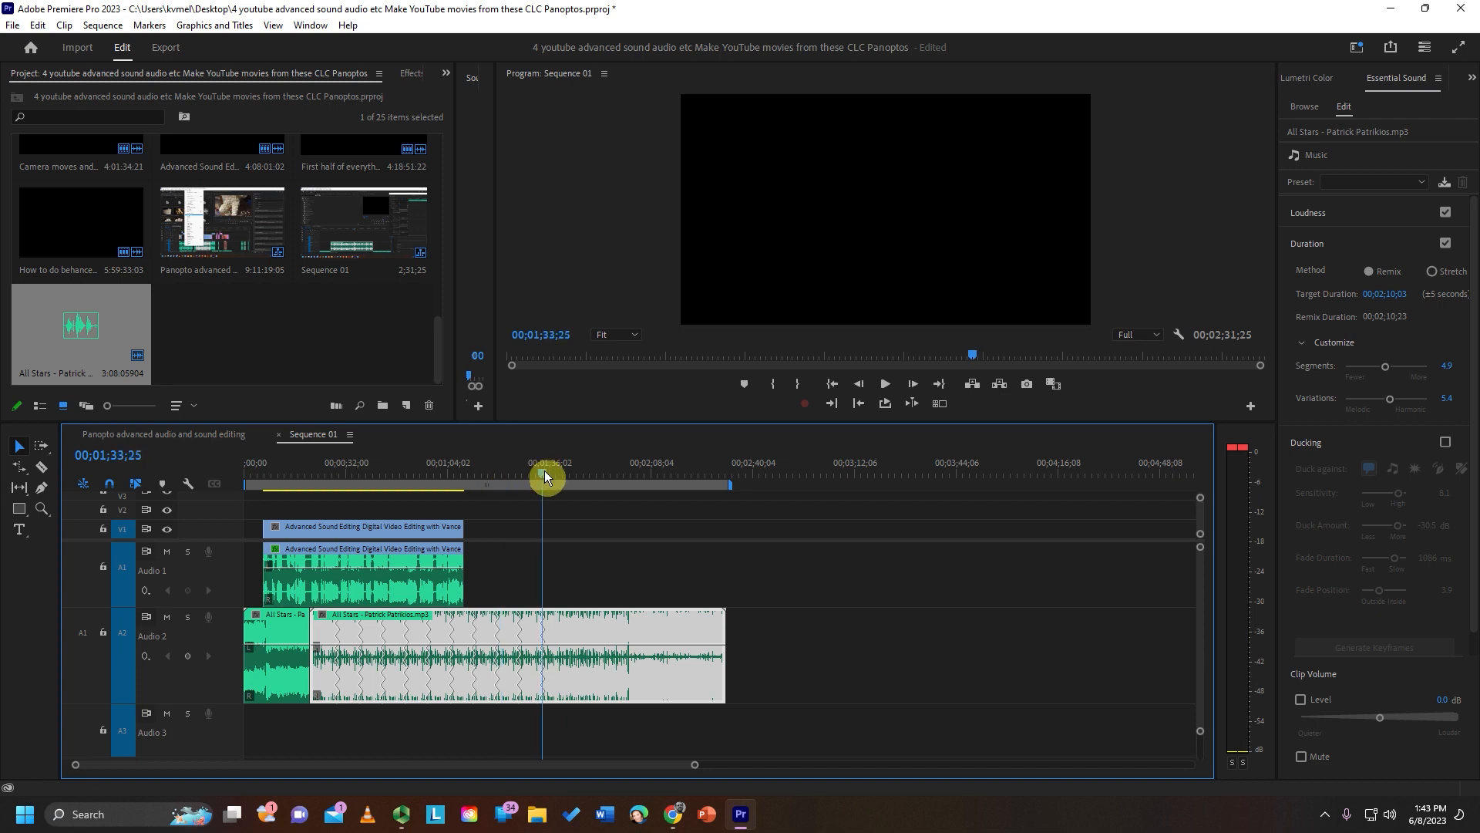
pyautogui.moveTo(544, 472); pyautogui.dragTo(538, 484)
pyautogui.press('space')
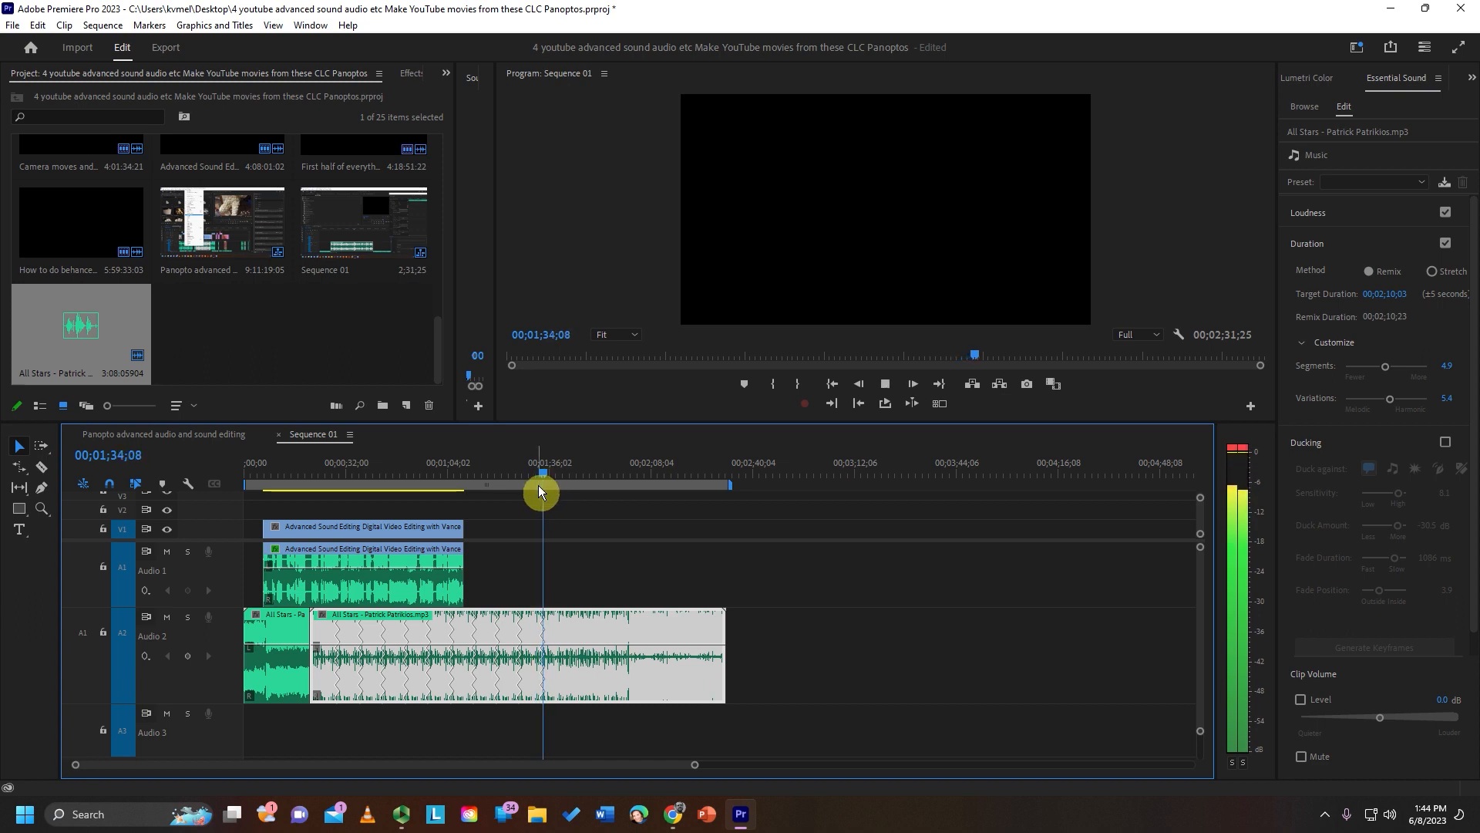
pyautogui.press('space')
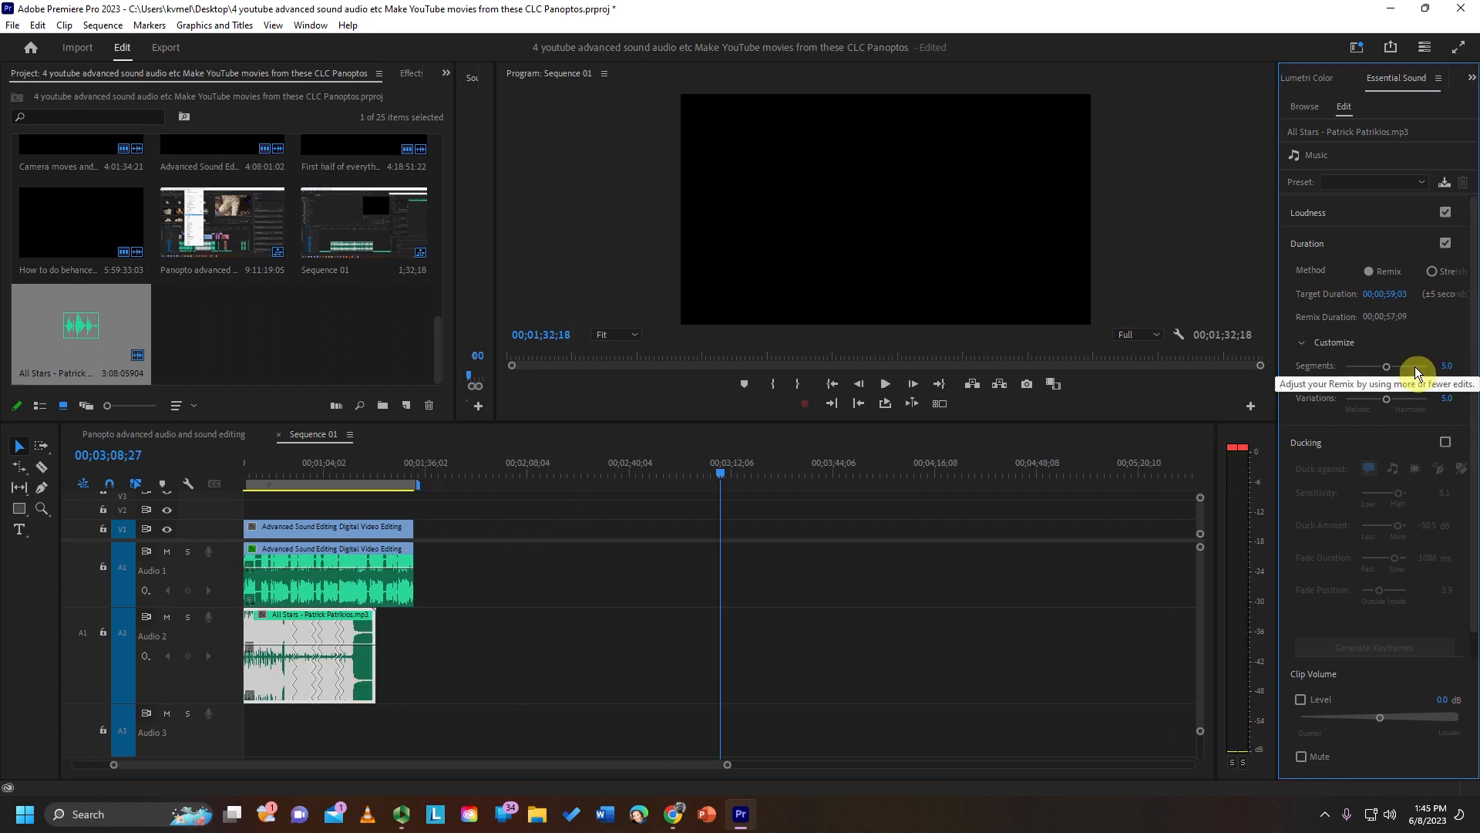
# - Raise the music remix's Segments value to 8.4, and finally lower it to 1.0
pyautogui.click(1414, 367)
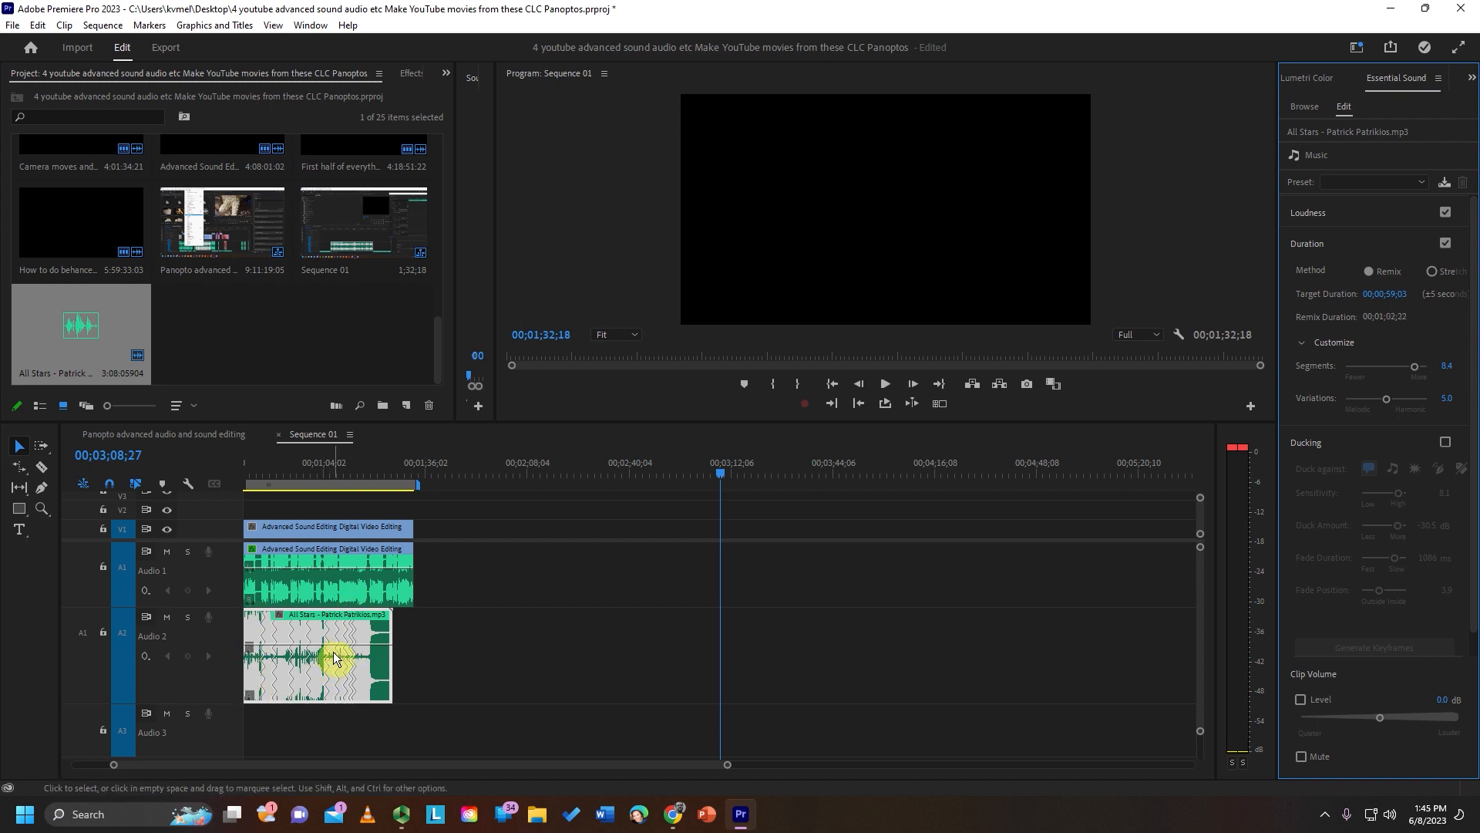
pyautogui.click(1354, 363)
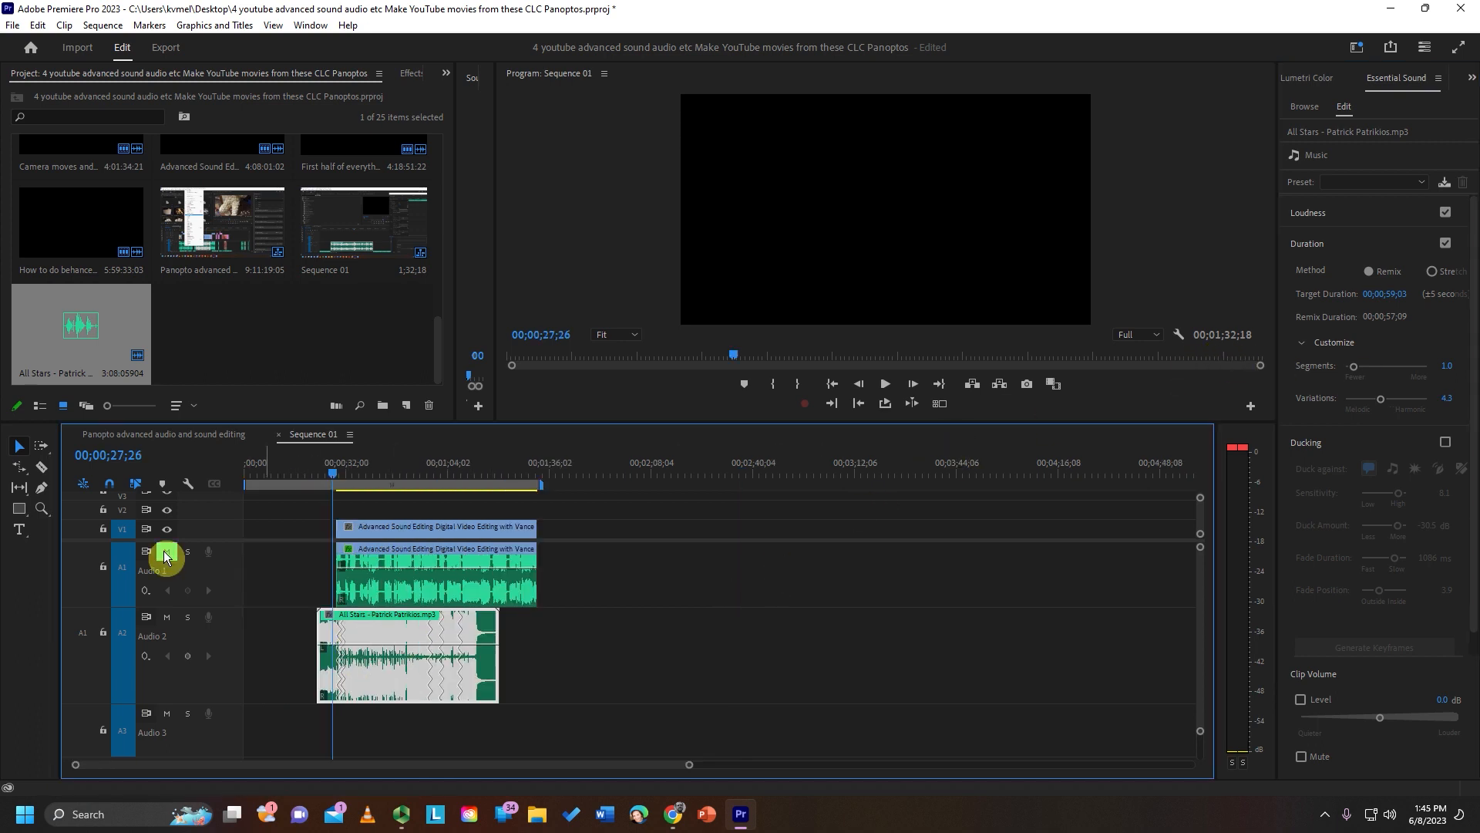
# - Play the remixed music from about 00;00;29 with the Audio 1 narration track muted
pyautogui.press('=')
pyautogui.press('=')
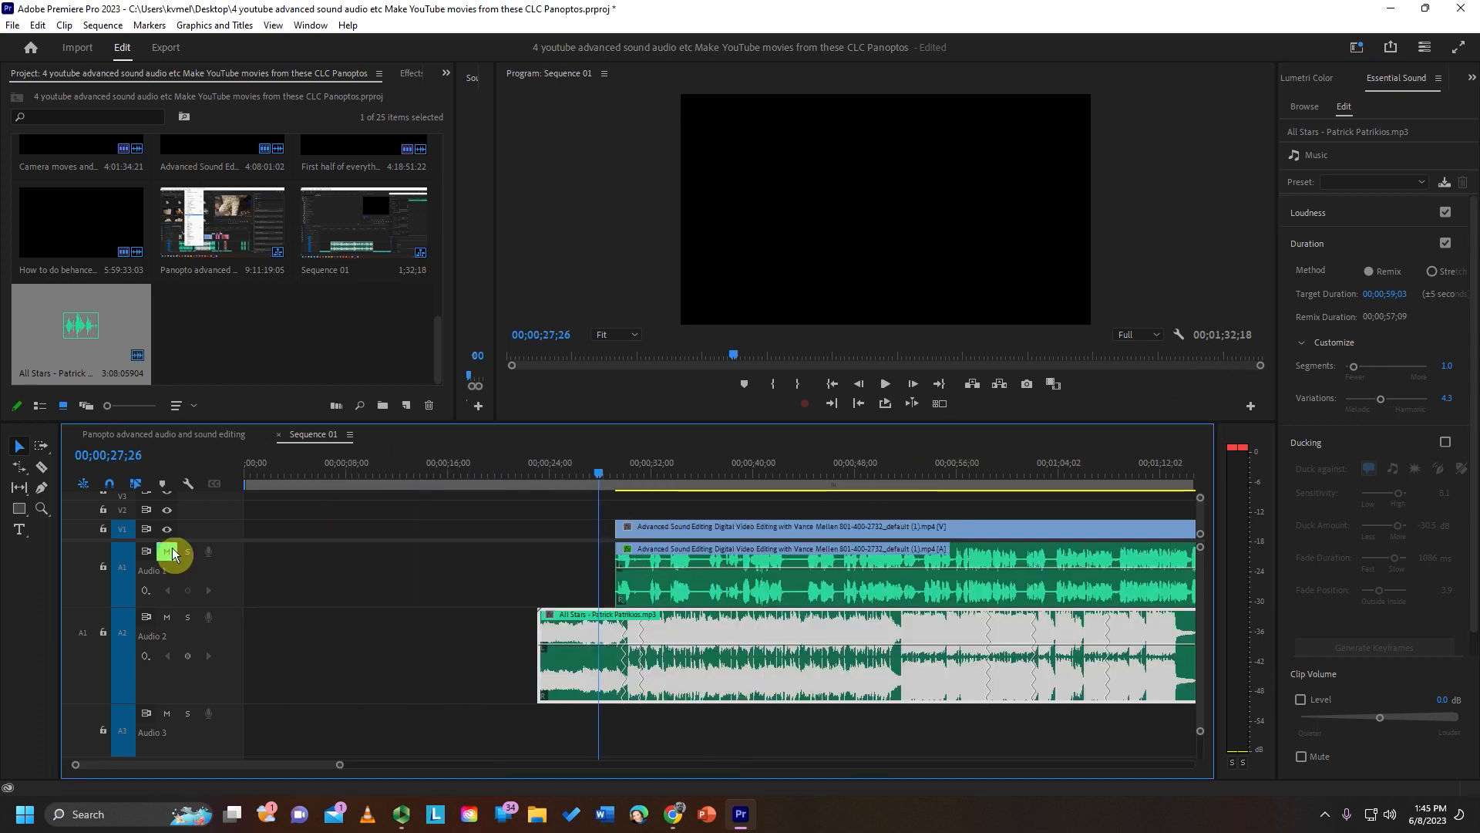
pyautogui.click(612, 471)
pyautogui.press('space')
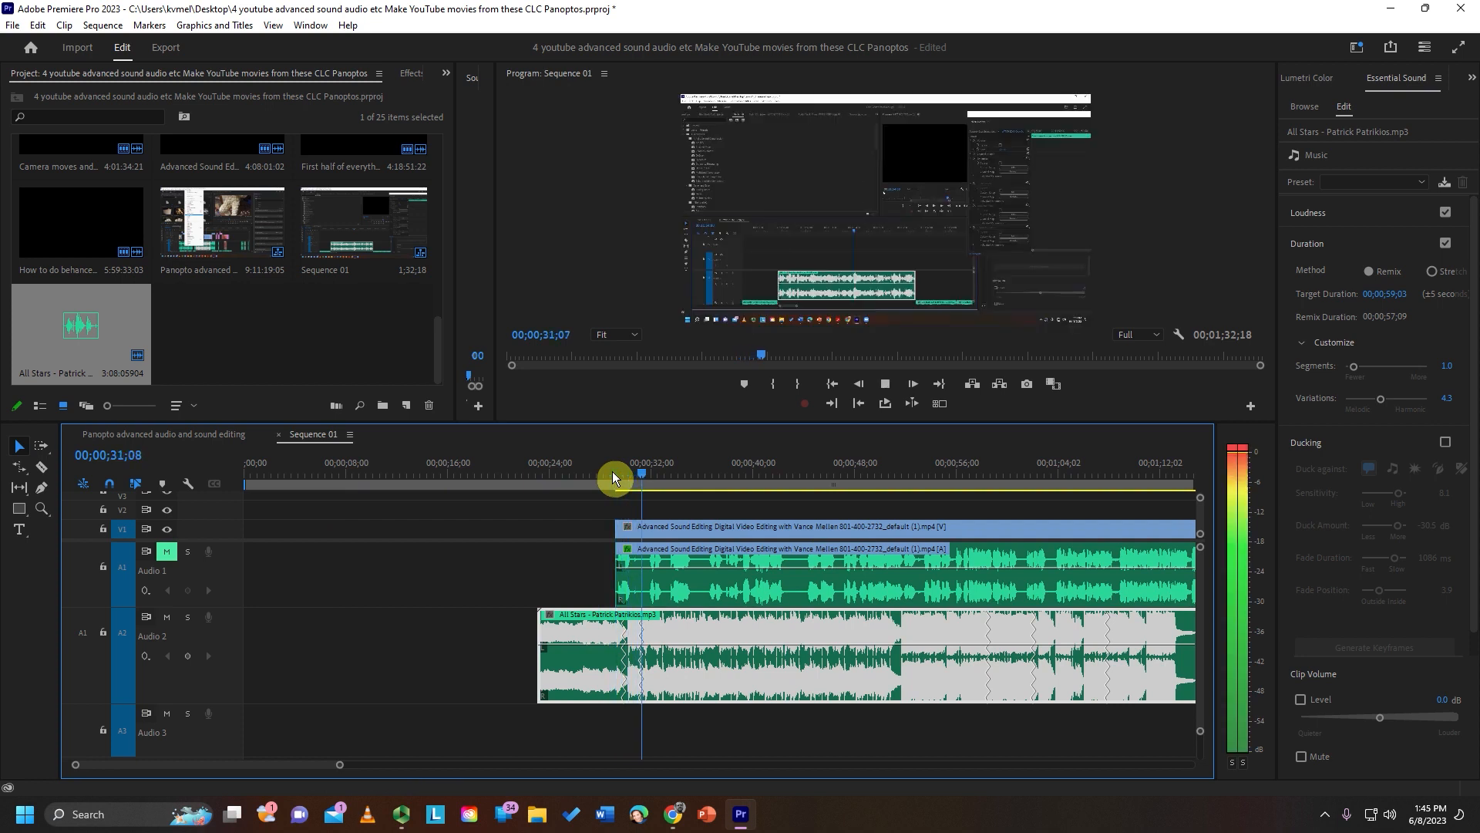
pyautogui.press('space')
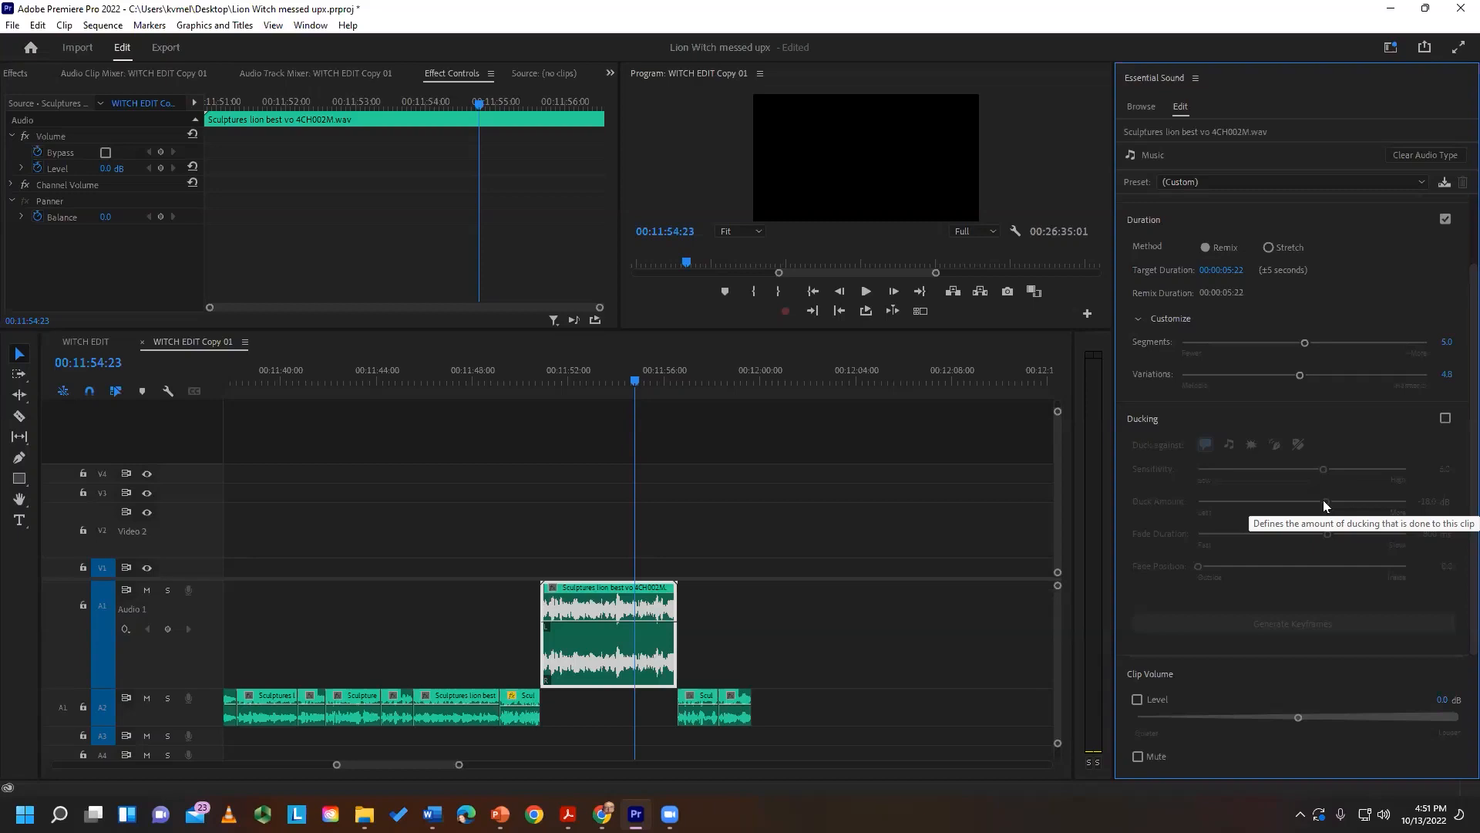
# - In the WITCH EDIT Copy 01 sequence, set the selected Sculptures clip's Duck Amount to about -31.6 dB and shorten its Fade Duration
pyautogui.moveTo(1323, 501); pyautogui.dragTo(1363, 501)
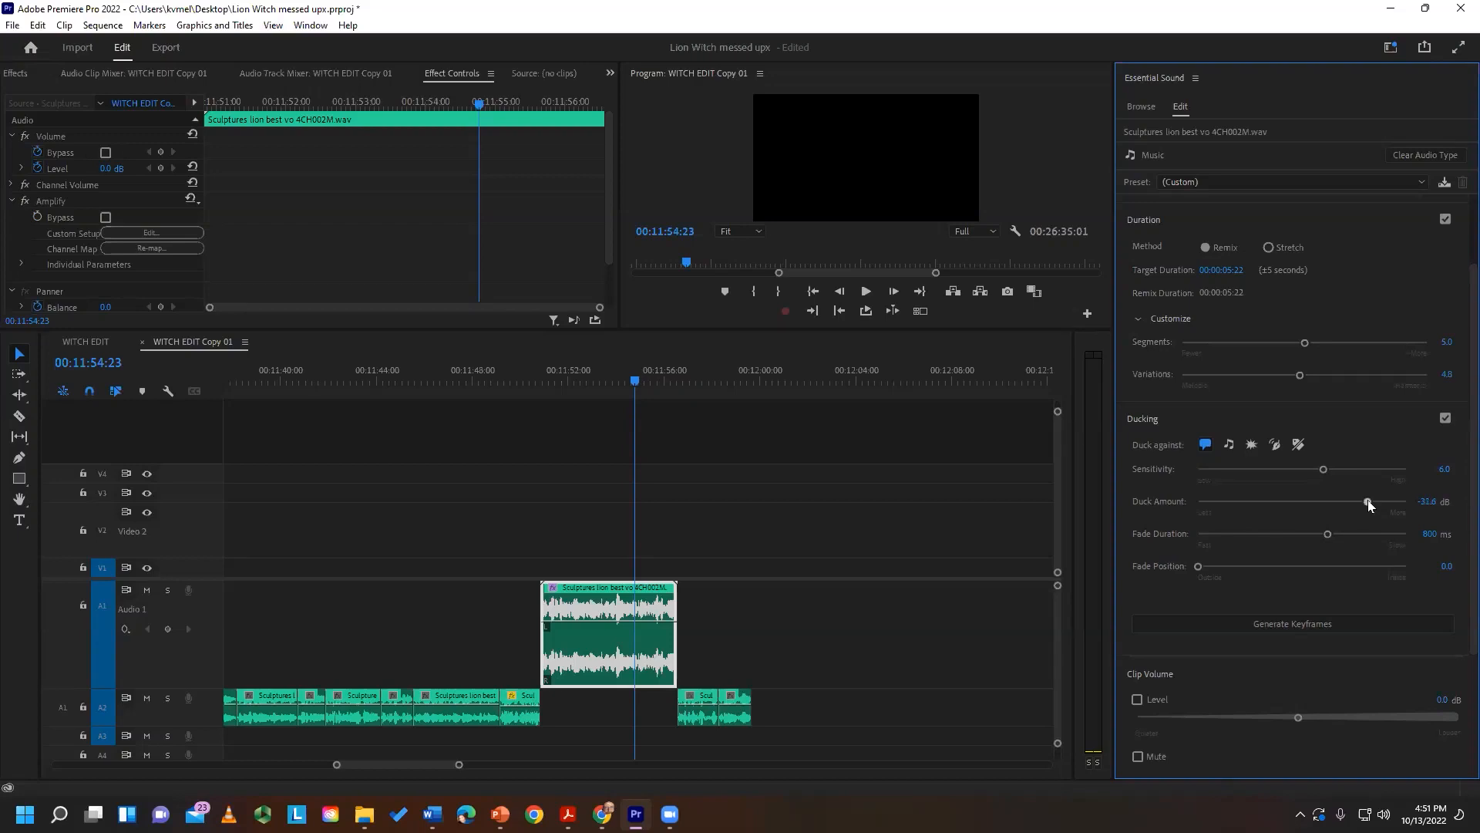
pyautogui.moveTo(1328, 534); pyautogui.dragTo(1304, 533)
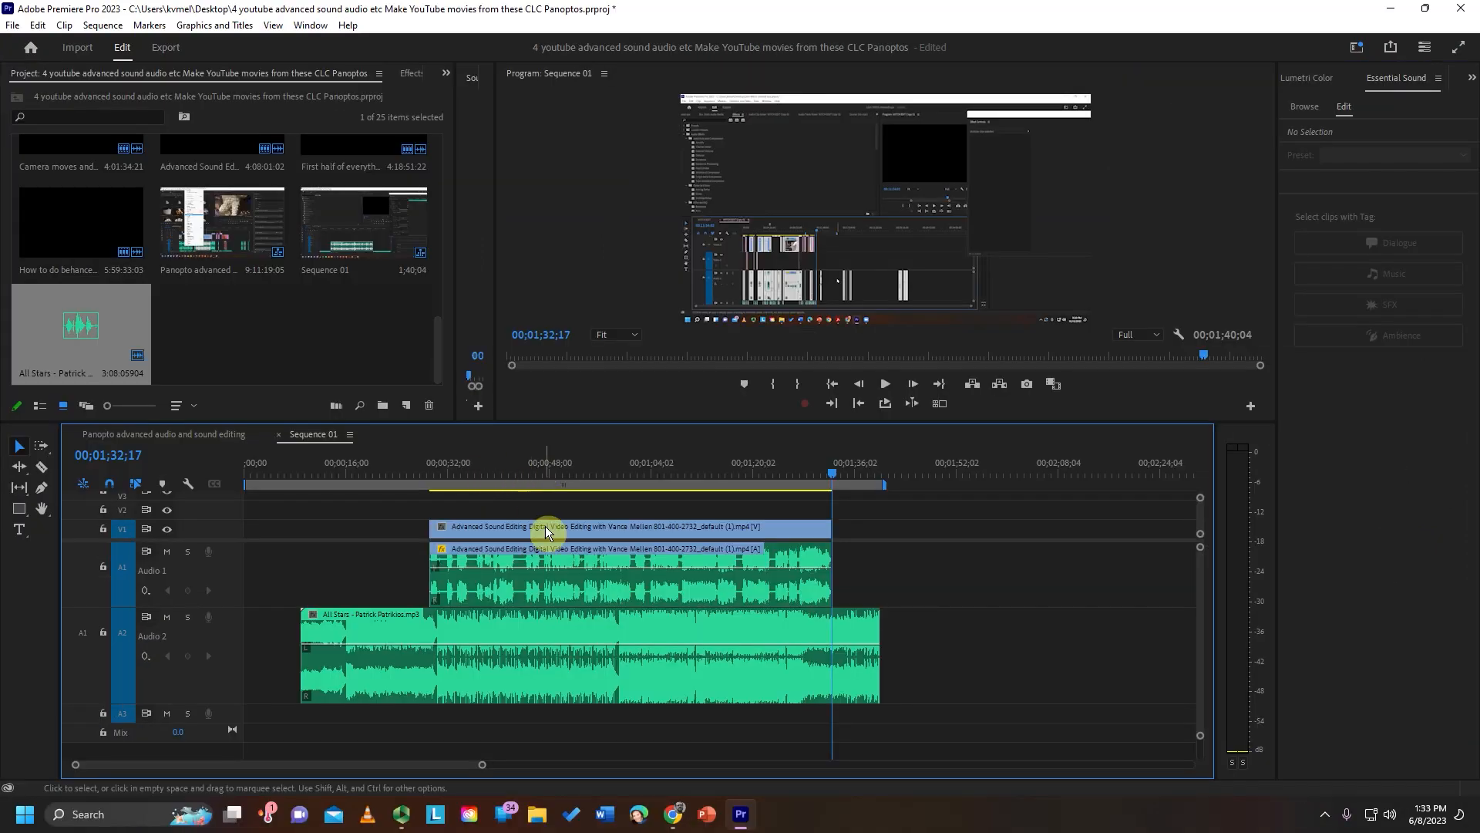
# - Tag the narration clip on Audio 1 of Sequence 01 as Dialogue and enable its EQ and Enhance Speech options
pyautogui.click(544, 587)
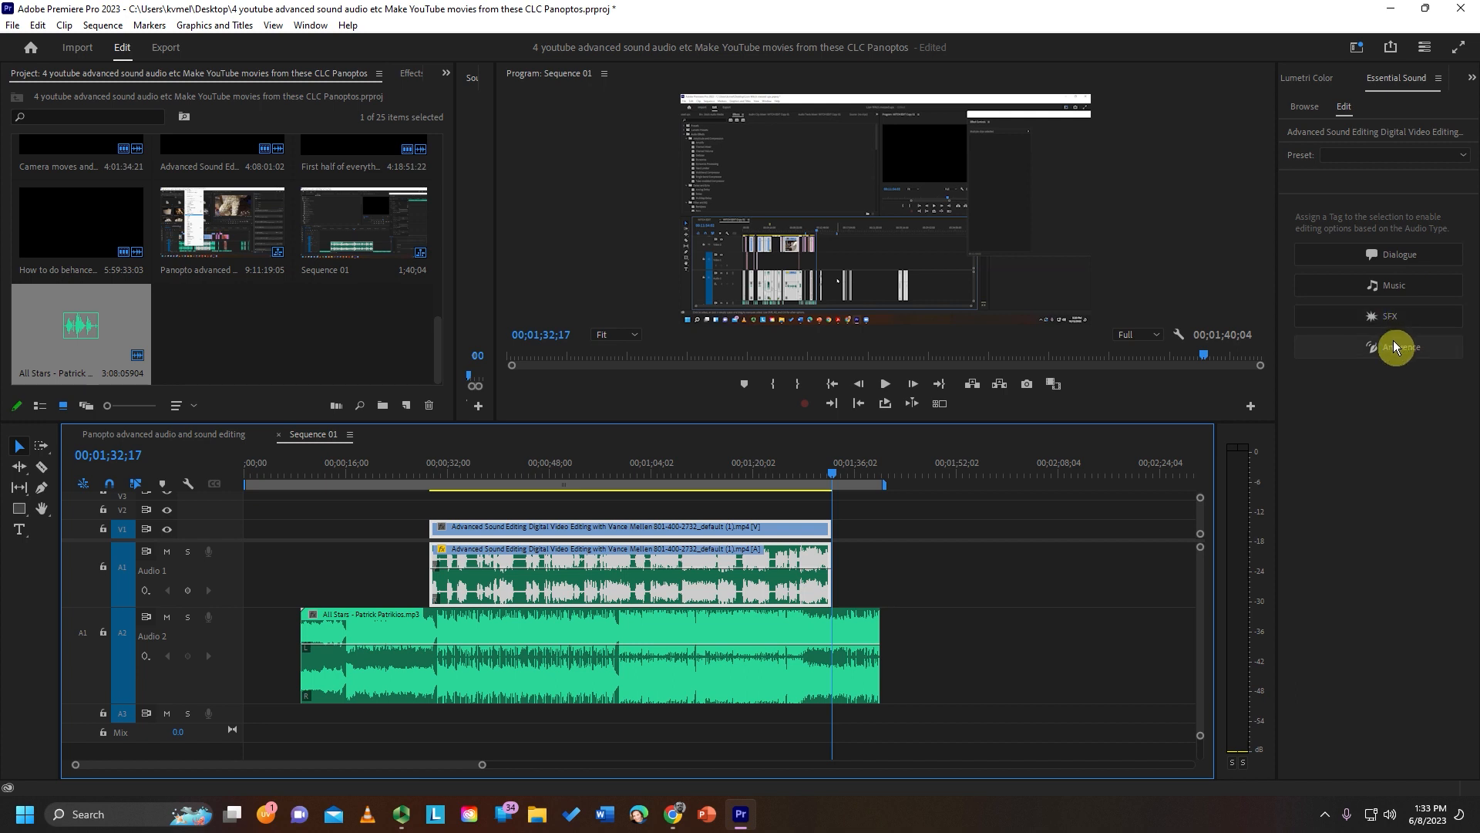
pyautogui.click(1406, 257)
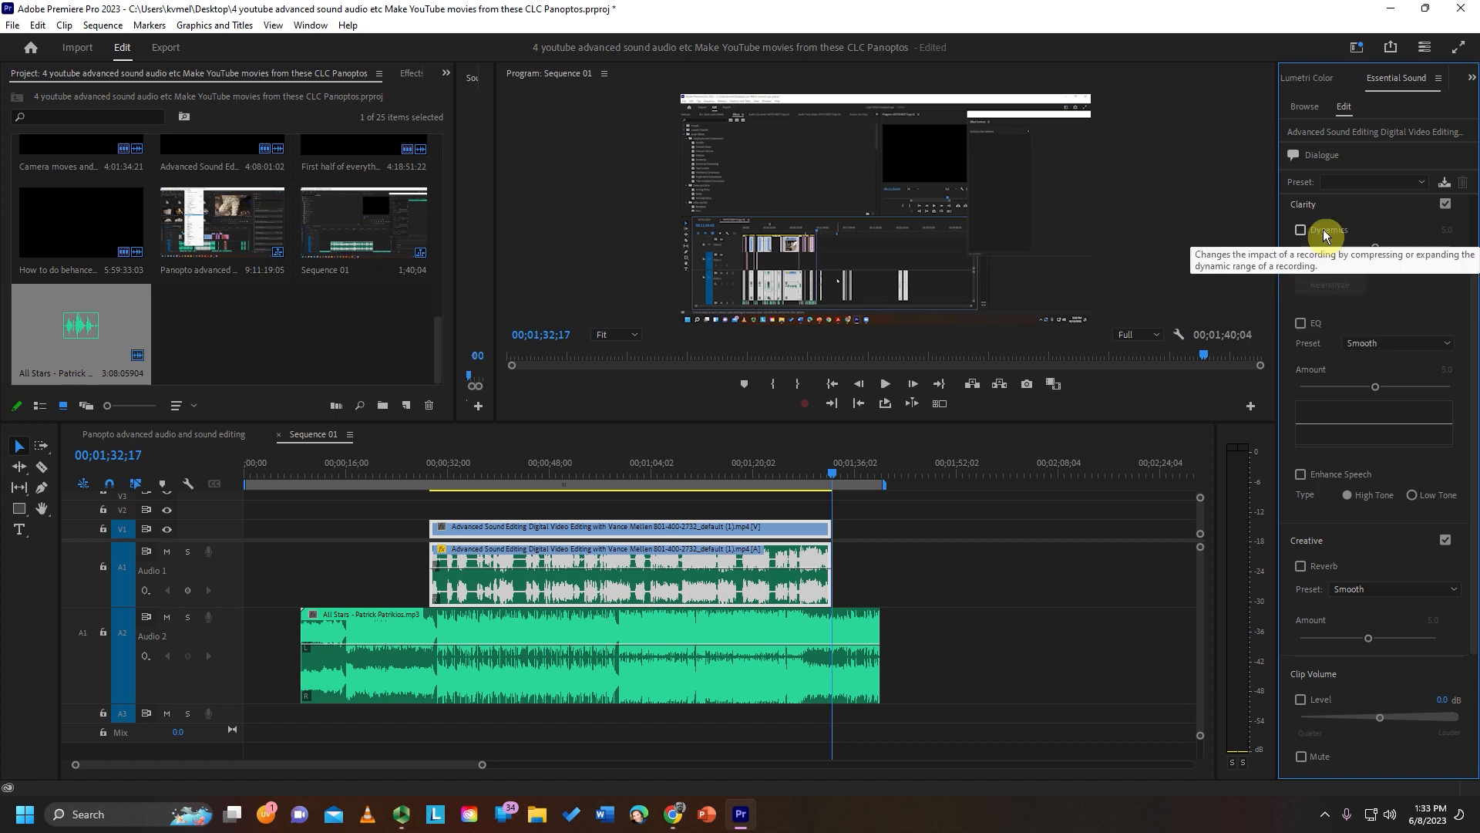
pyautogui.click(1314, 327)
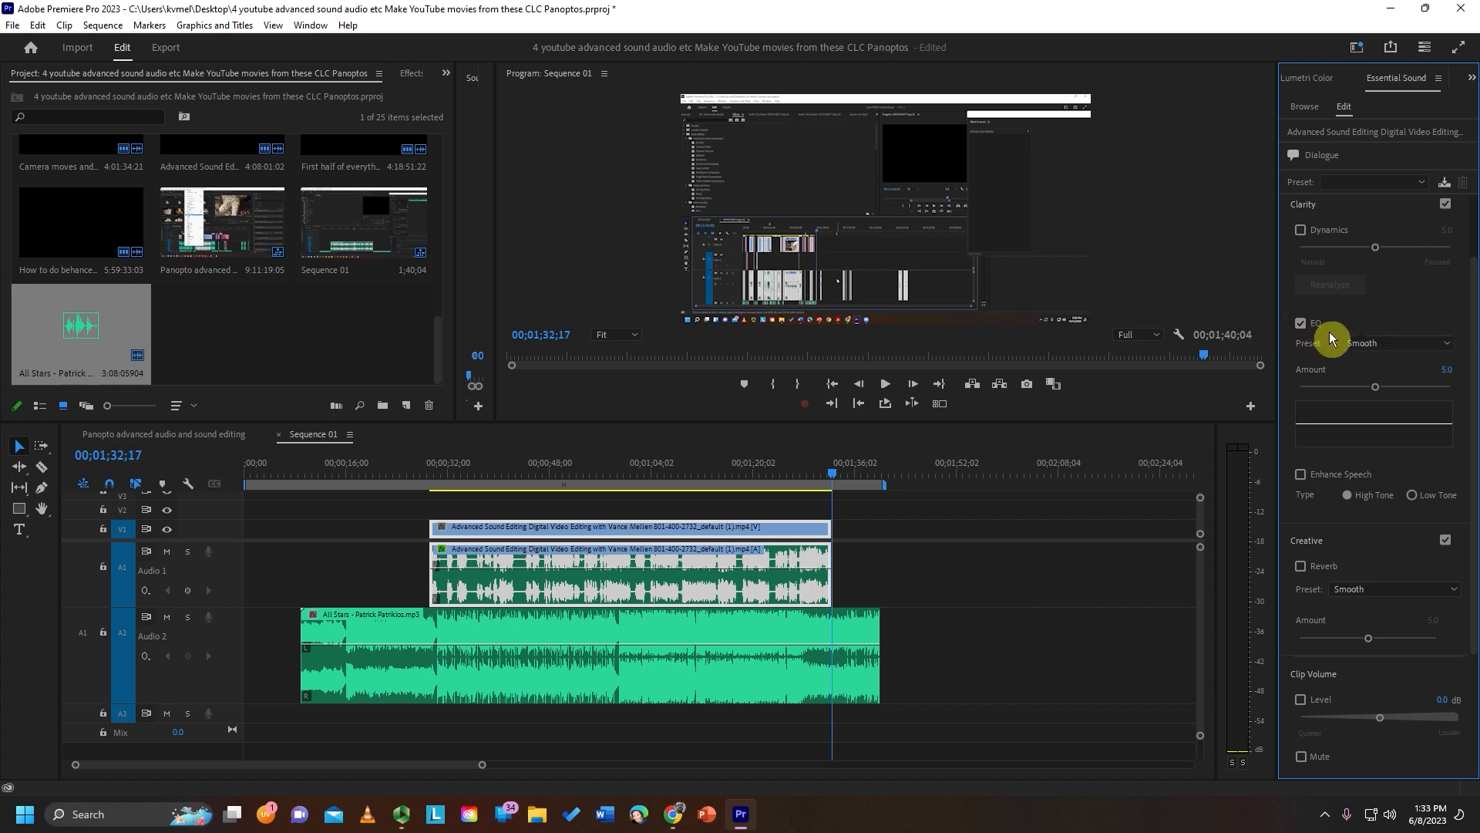
pyautogui.click(1301, 475)
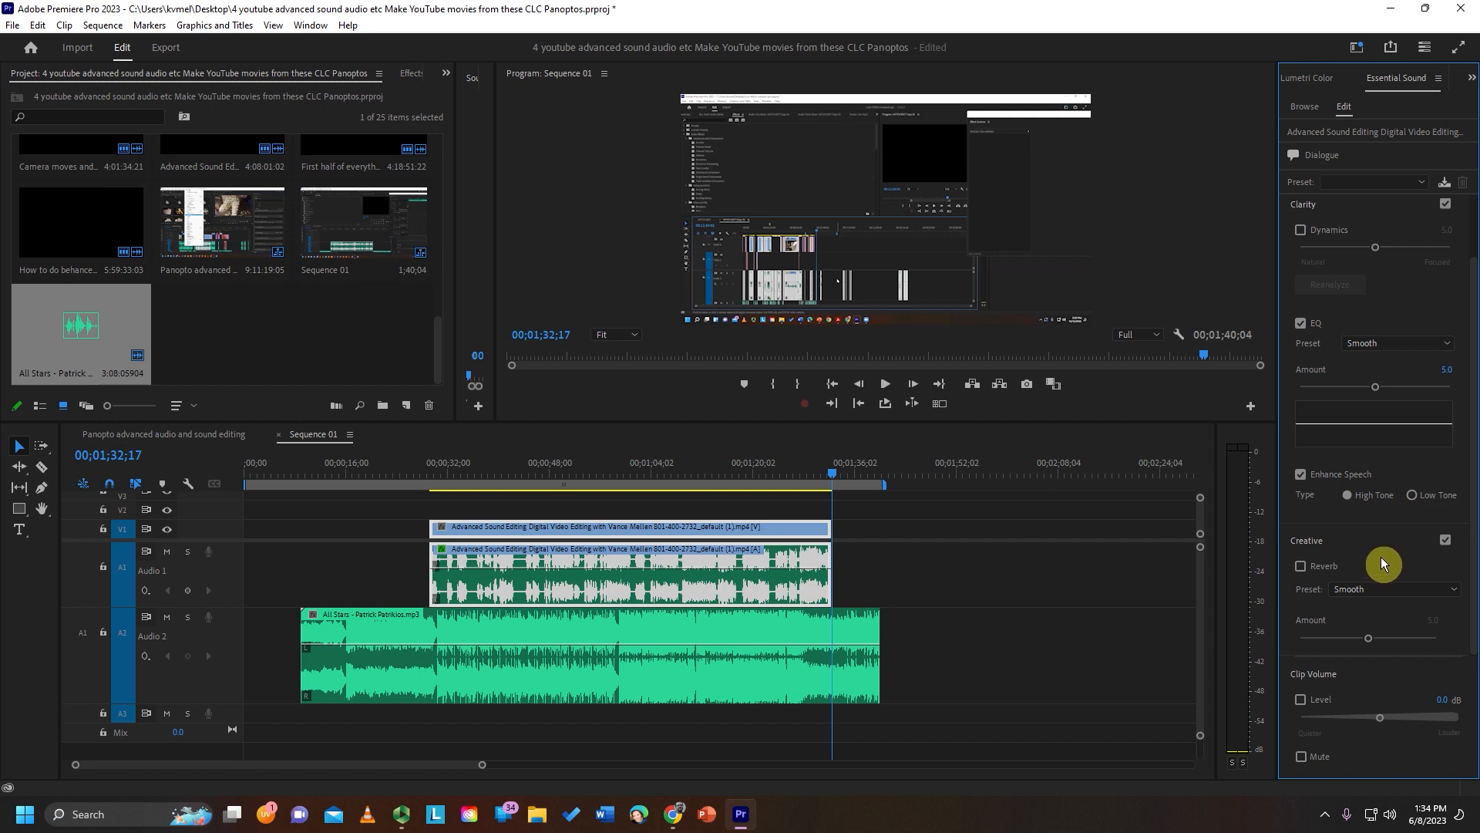
# - Enable Reverb on the Dialogue narration clip and tag the All Stars clip on Audio 2 as Music
pyautogui.click(1301, 568)
pyautogui.click(733, 579)
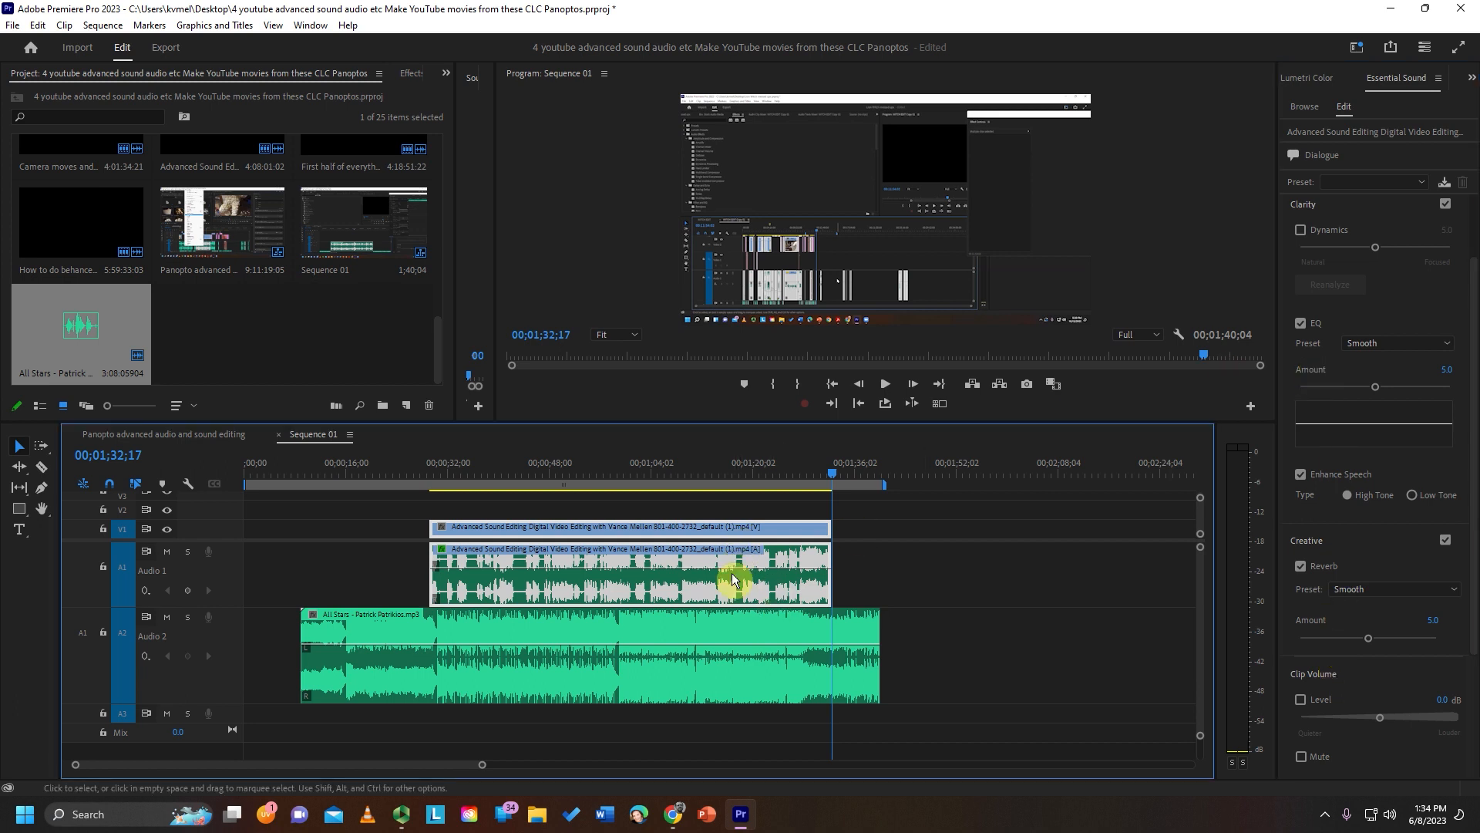
pyautogui.click(723, 633)
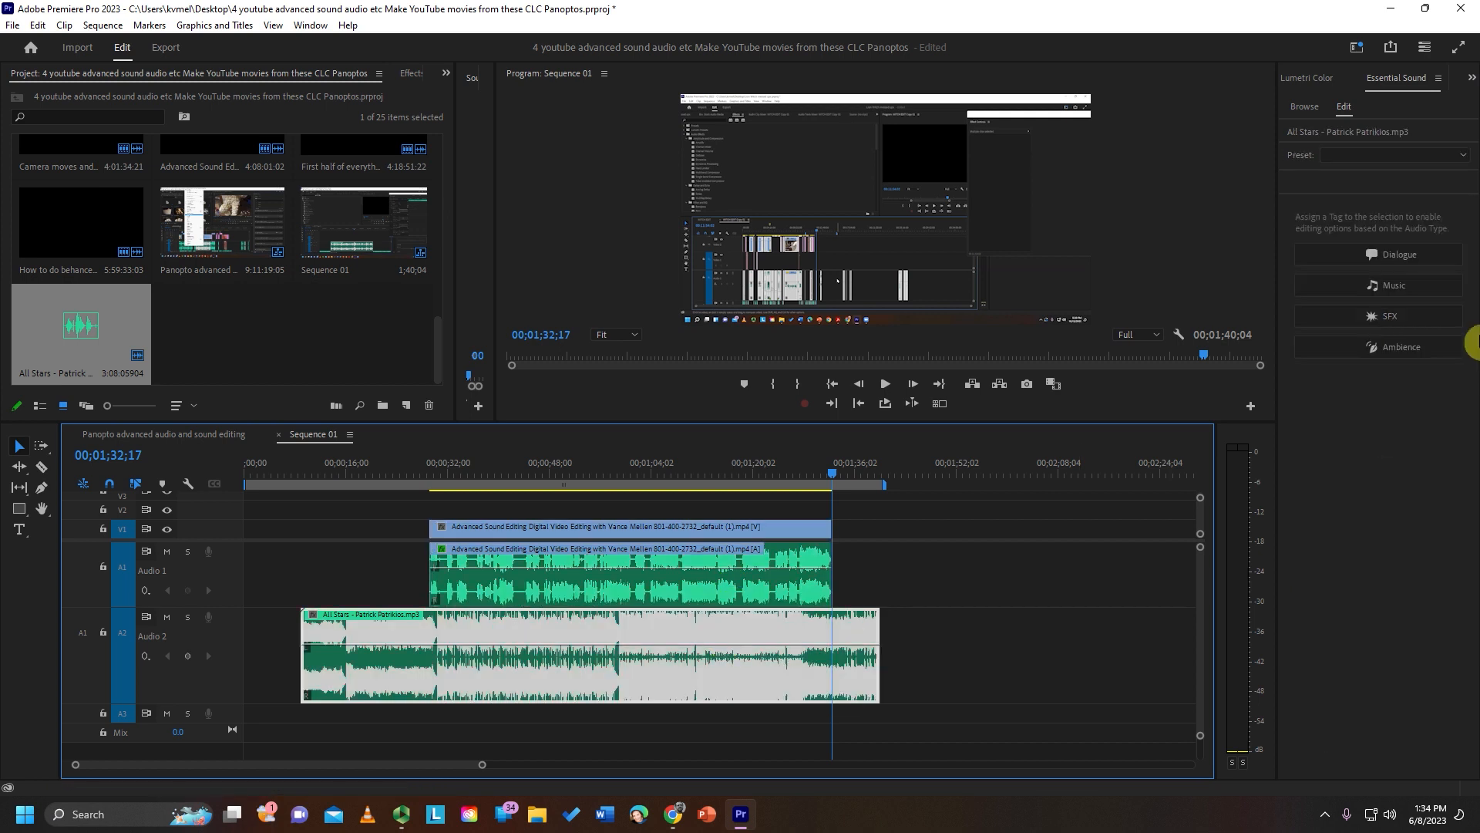
pyautogui.click(1403, 284)
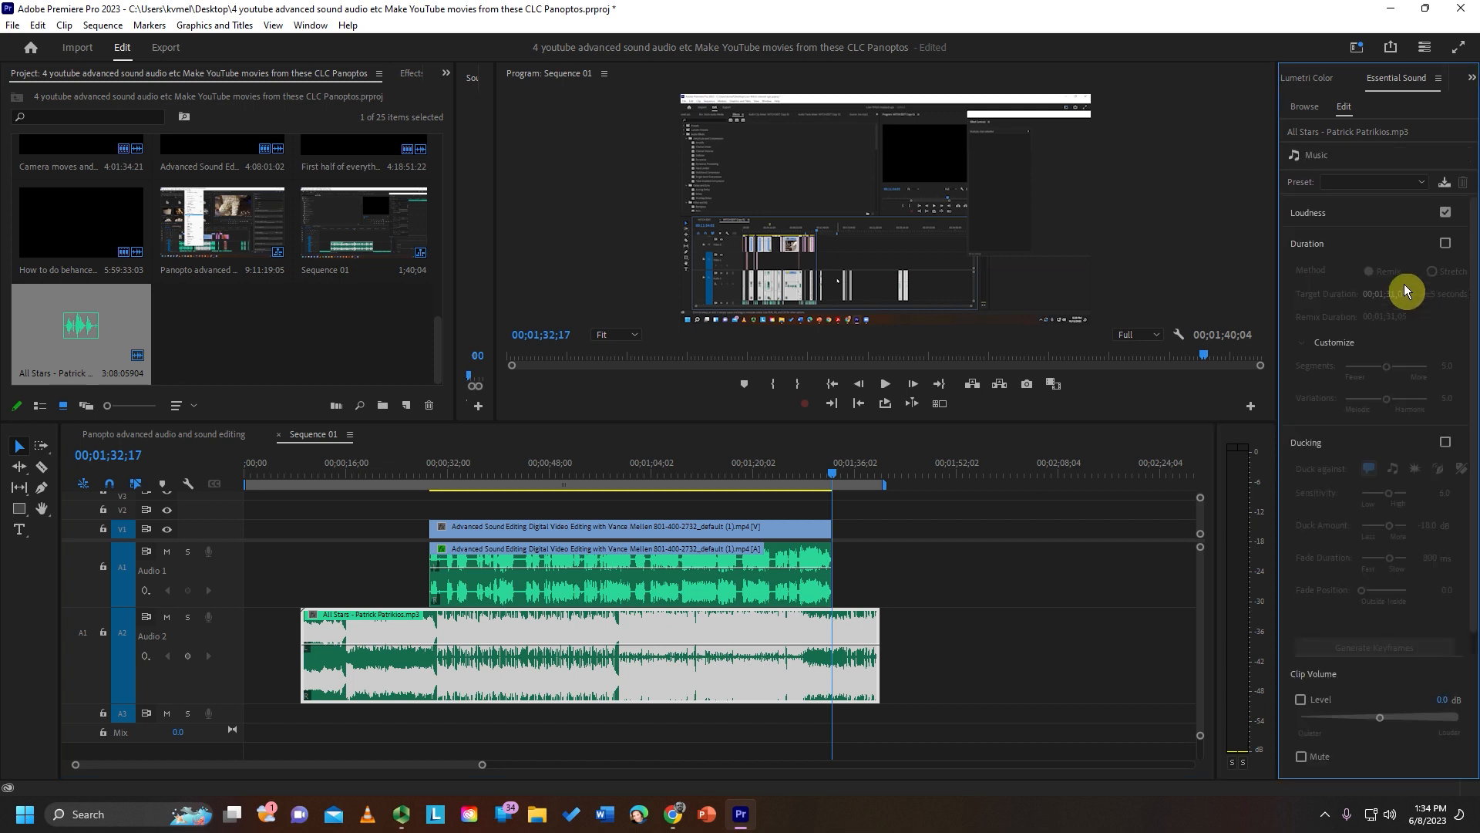
# - Enable Ducking against dialogue for the All Stars music clip and generate its ducking keyframes
pyautogui.click(615, 578)
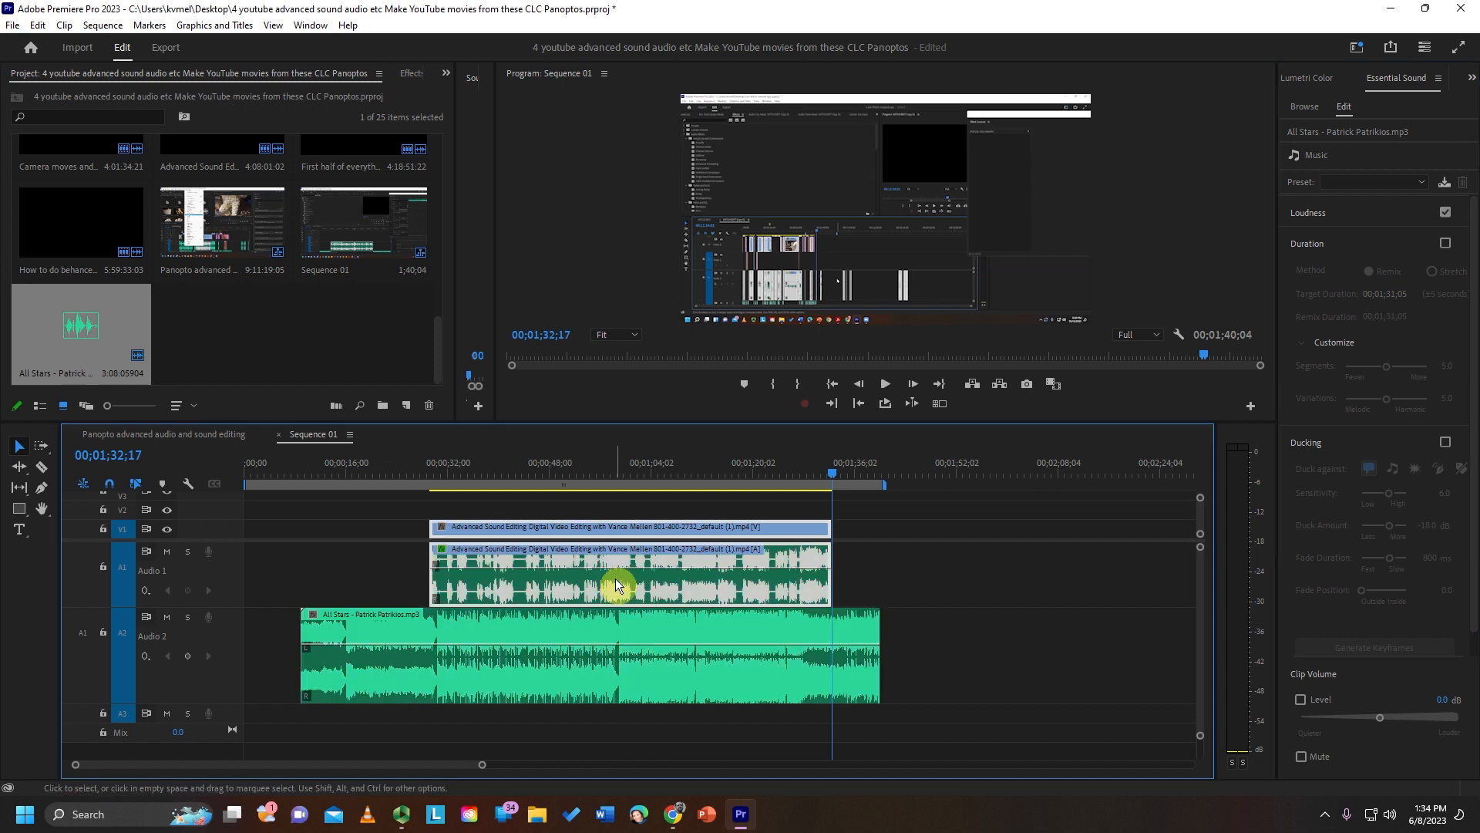
pyautogui.click(624, 631)
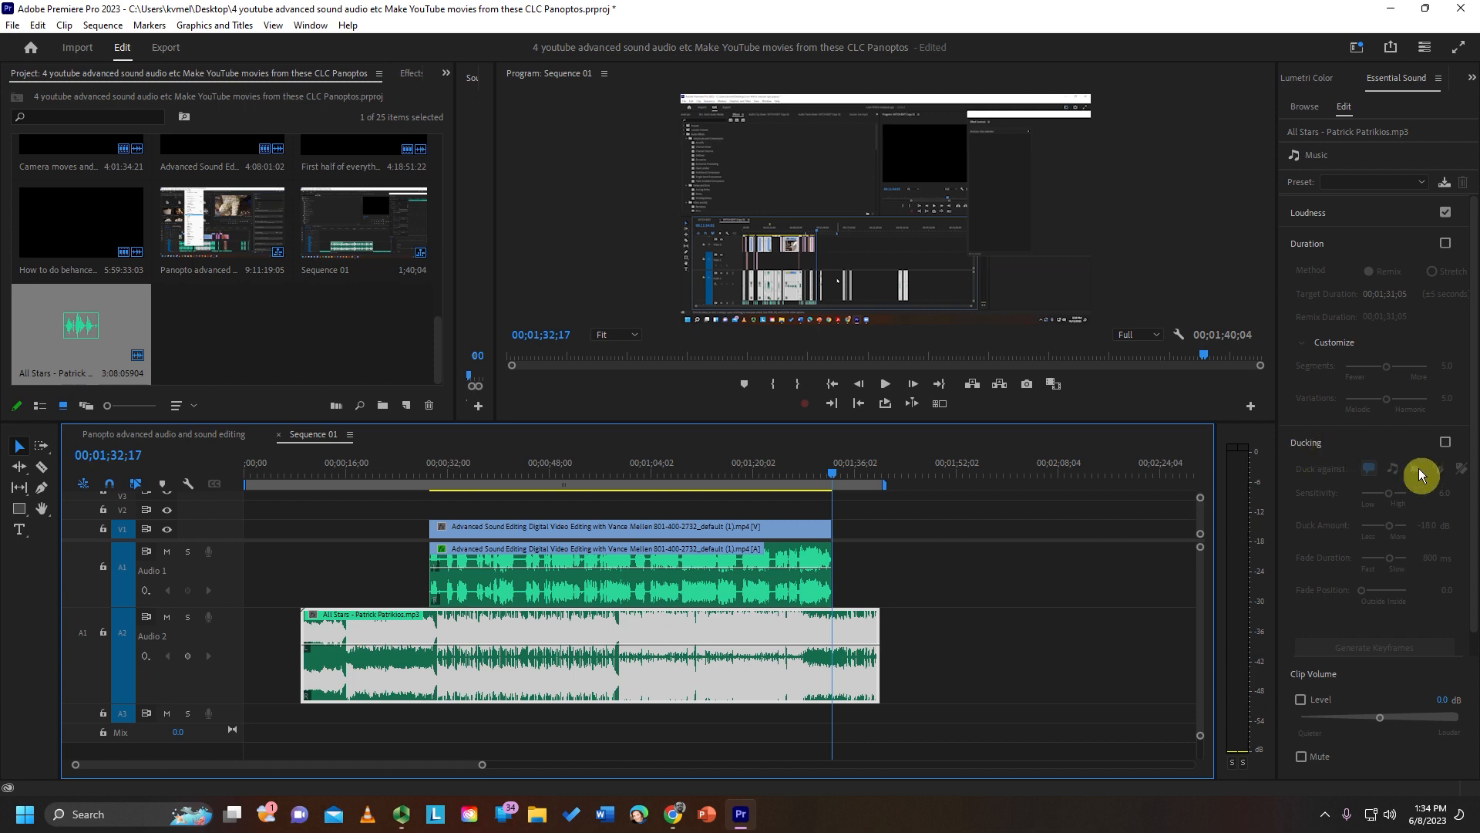
pyautogui.click(1445, 444)
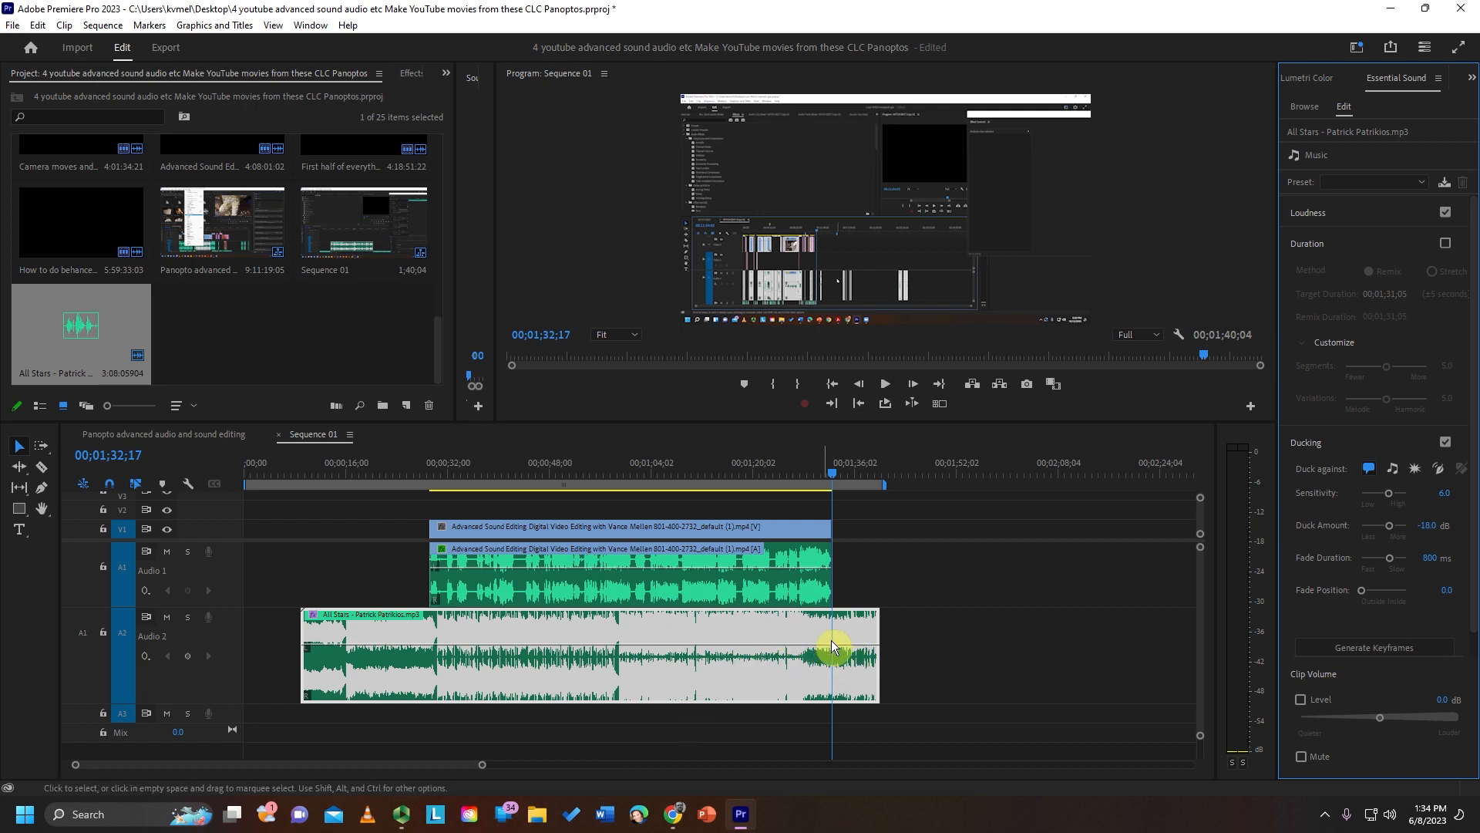
pyautogui.click(1331, 654)
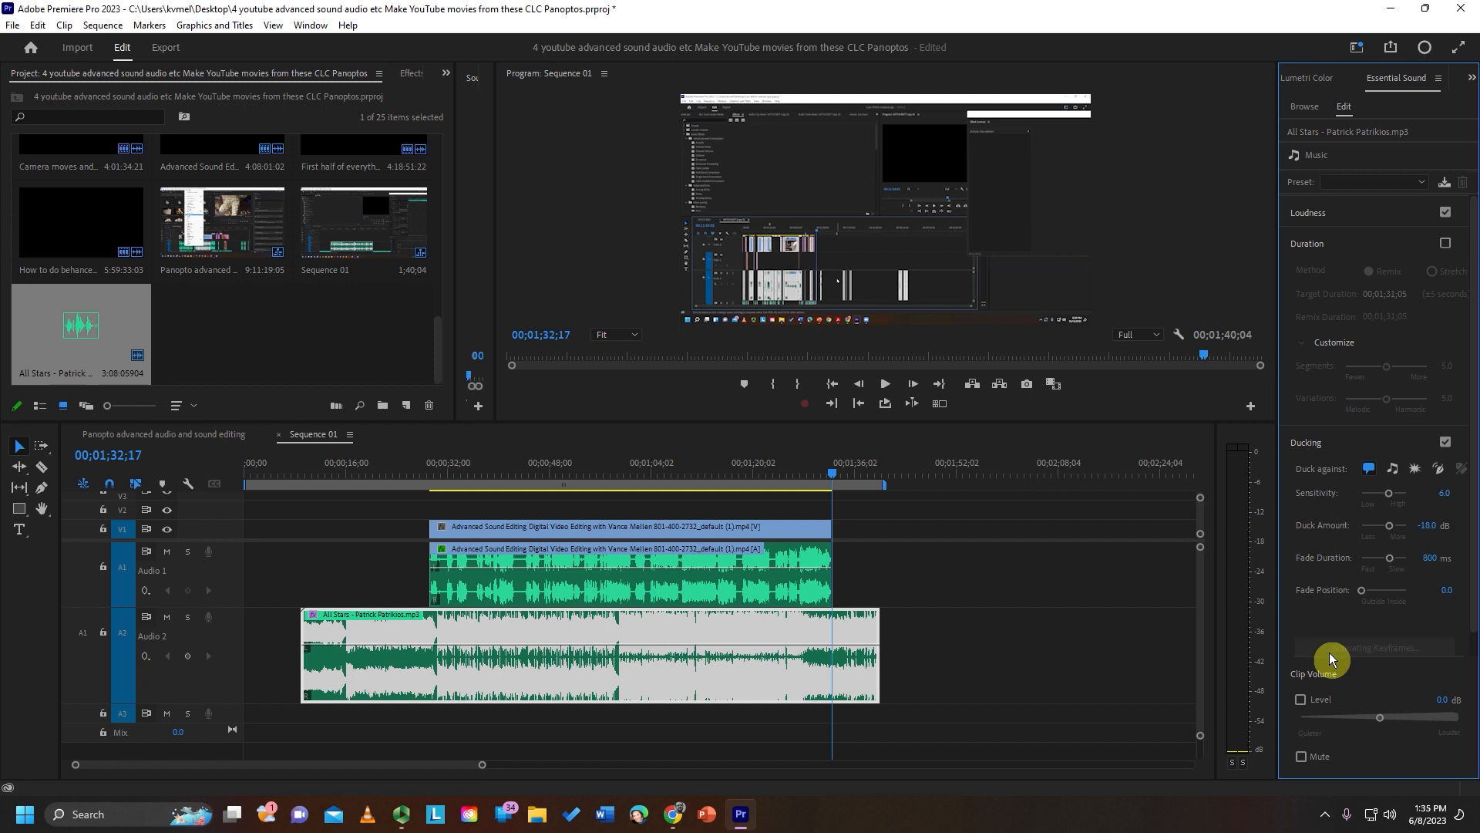
# - Examine the ducking keyframes on the Audio 2 music clip around 00;00;30;27 and 00;00;43;12
pyautogui.click(434, 479)
pyautogui.moveTo(437, 479)
pyautogui.mouseDown()
pyautogui.moveTo(450, 486)
pyautogui.moveTo(442, 470)
pyautogui.mouseUp()
pyautogui.press('=')
pyautogui.press('=')
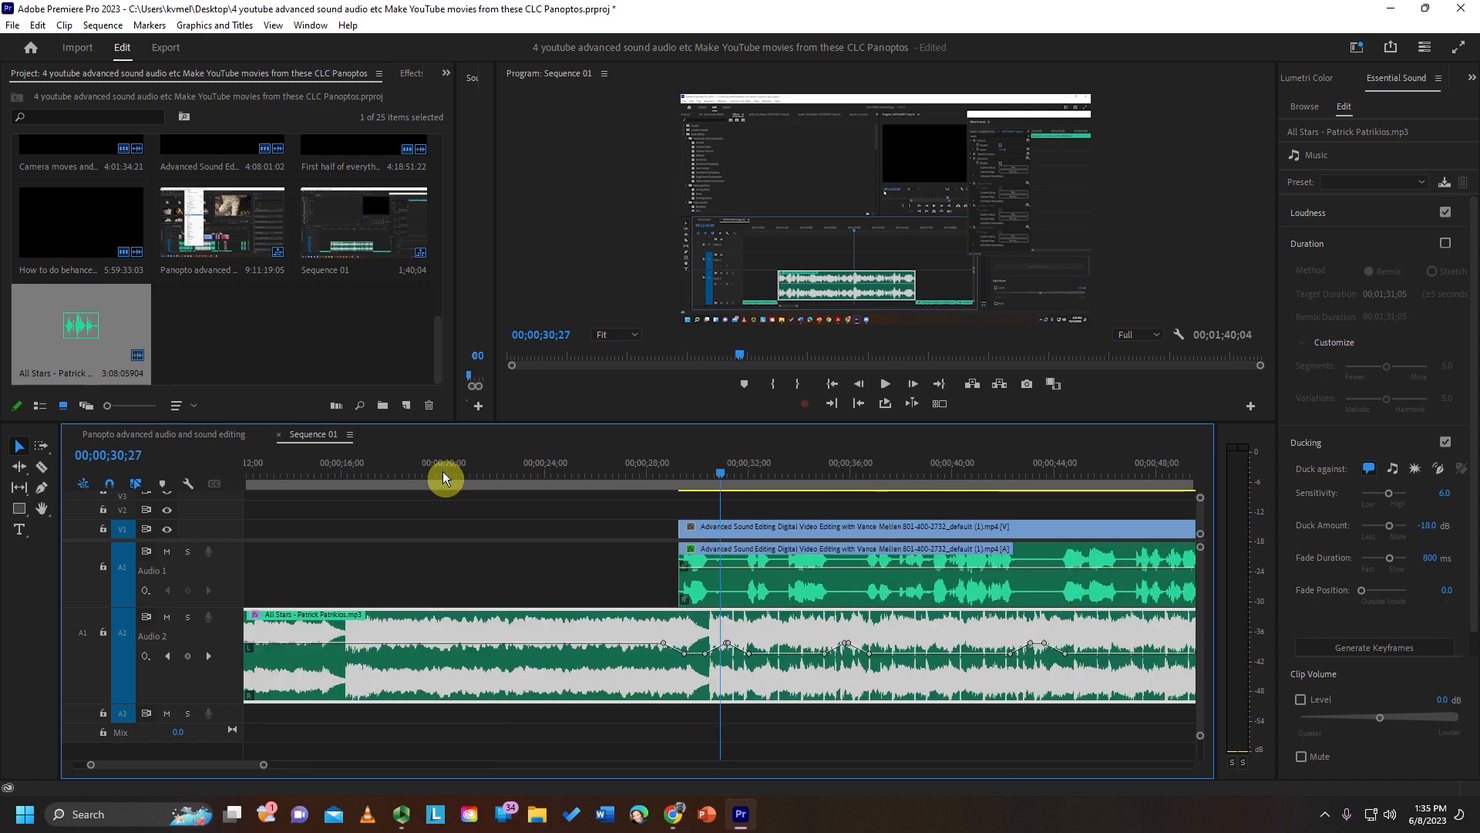
pyautogui.click(1040, 473)
pyautogui.press('-')
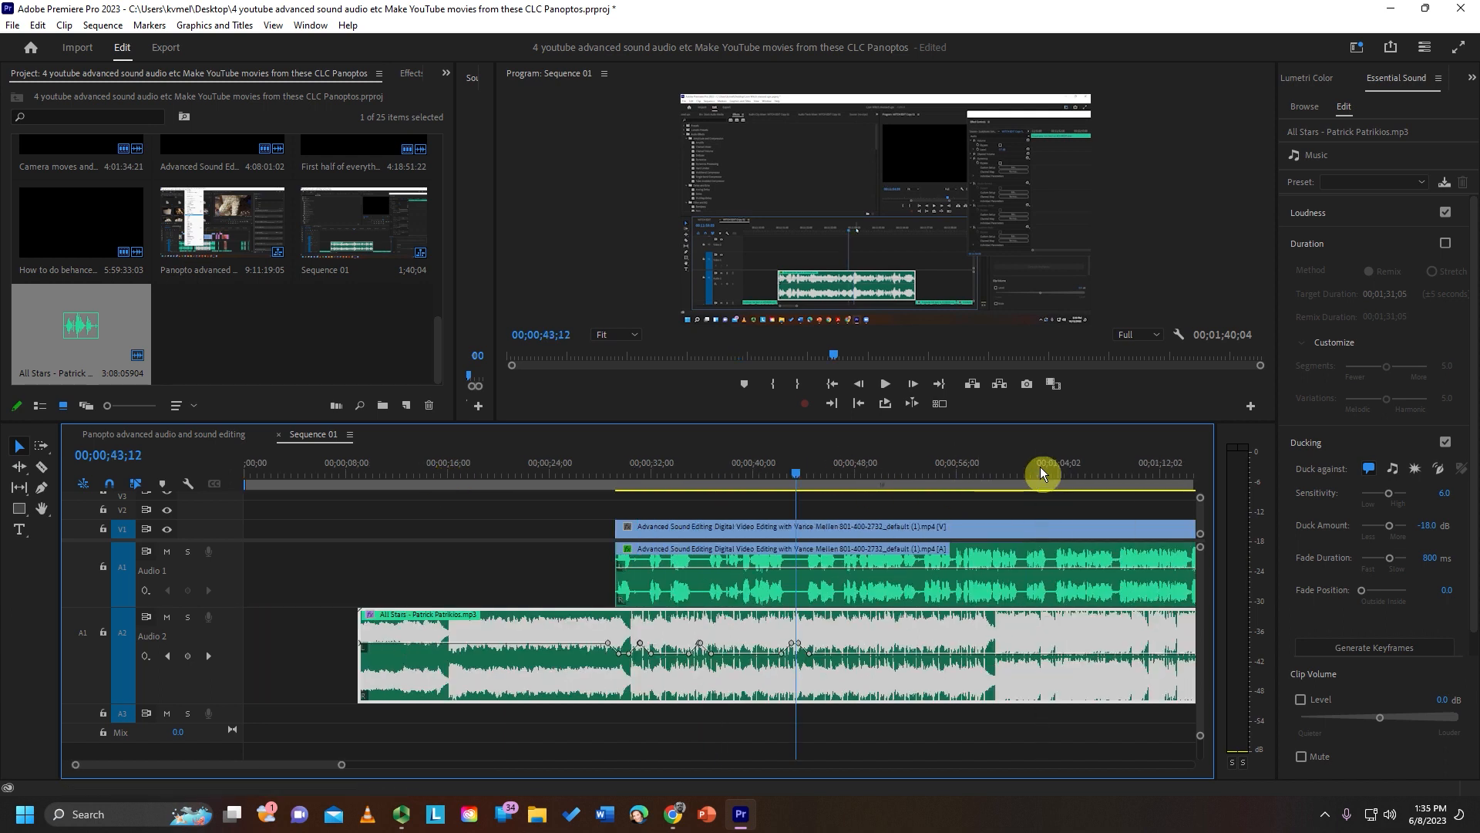
pyautogui.press('-')
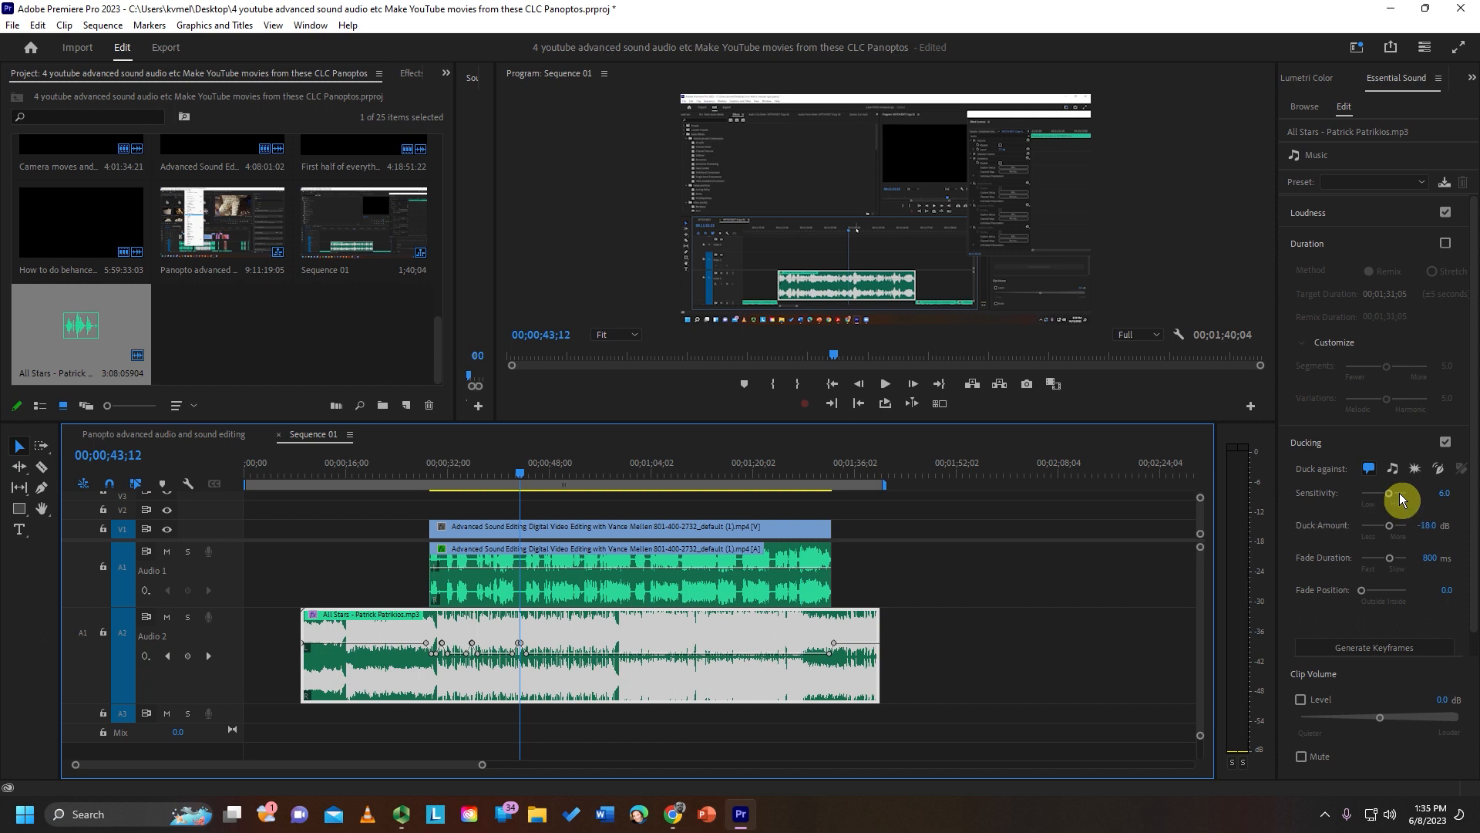
# - Set the music's ducking to Sensitivity 8.1, Duck Amount -30.5 dB, Fade Duration 1086 ms and Fade Position 3.9, and regenerate the keyframes
pyautogui.click(1372, 492)
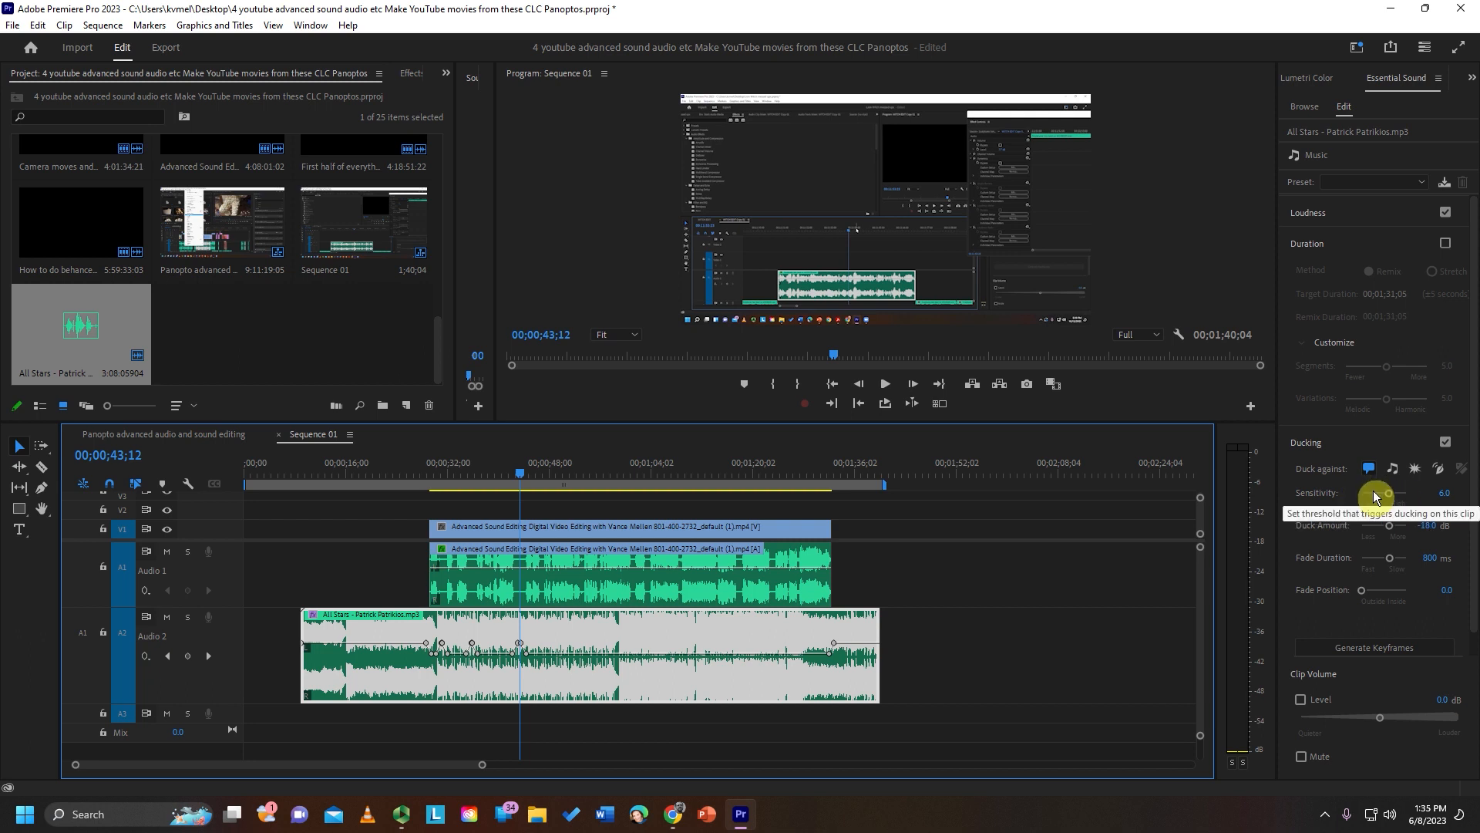
pyautogui.click(1398, 525)
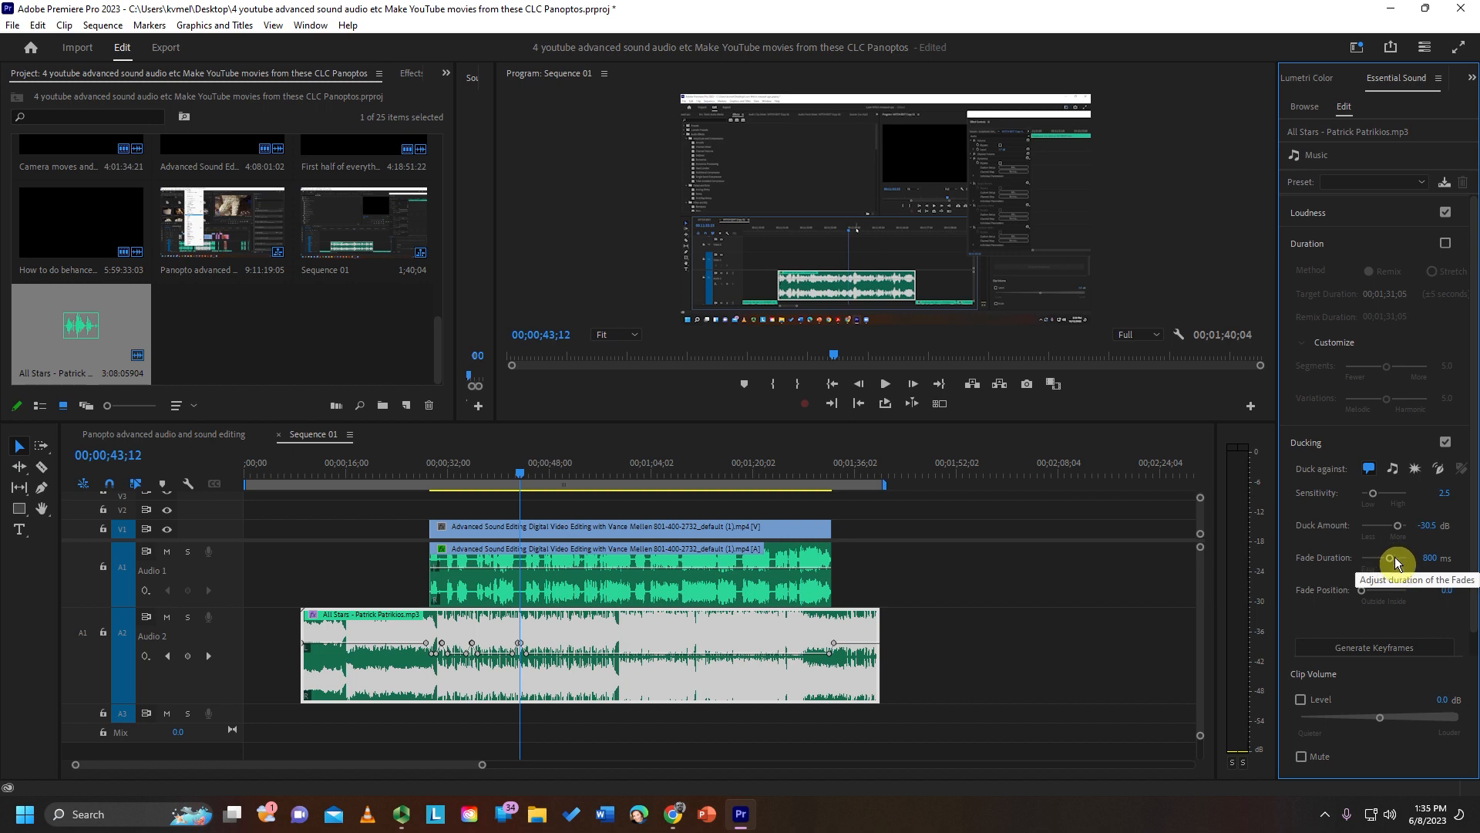
pyautogui.click(1395, 557)
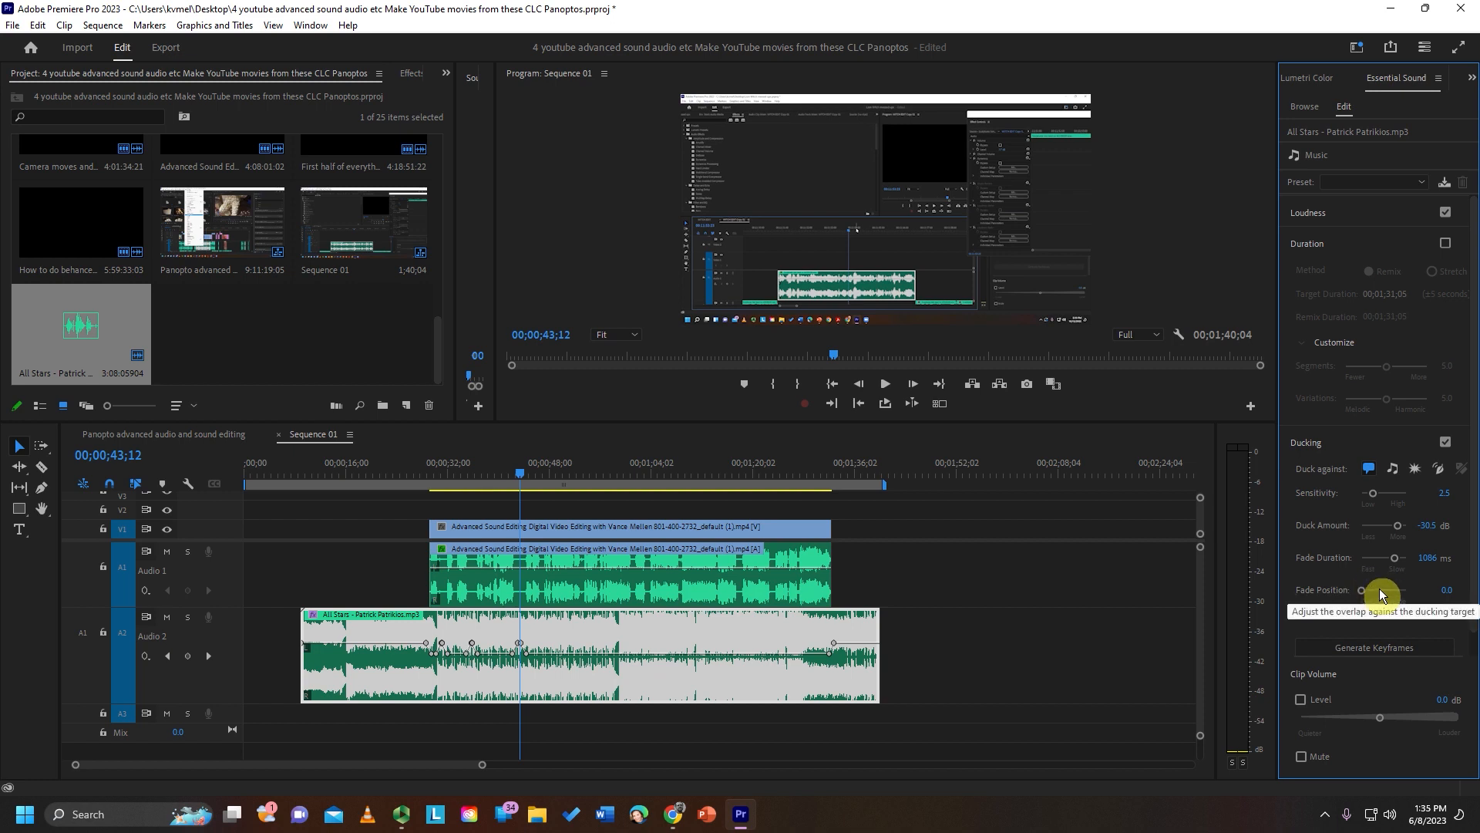
pyautogui.click(1380, 589)
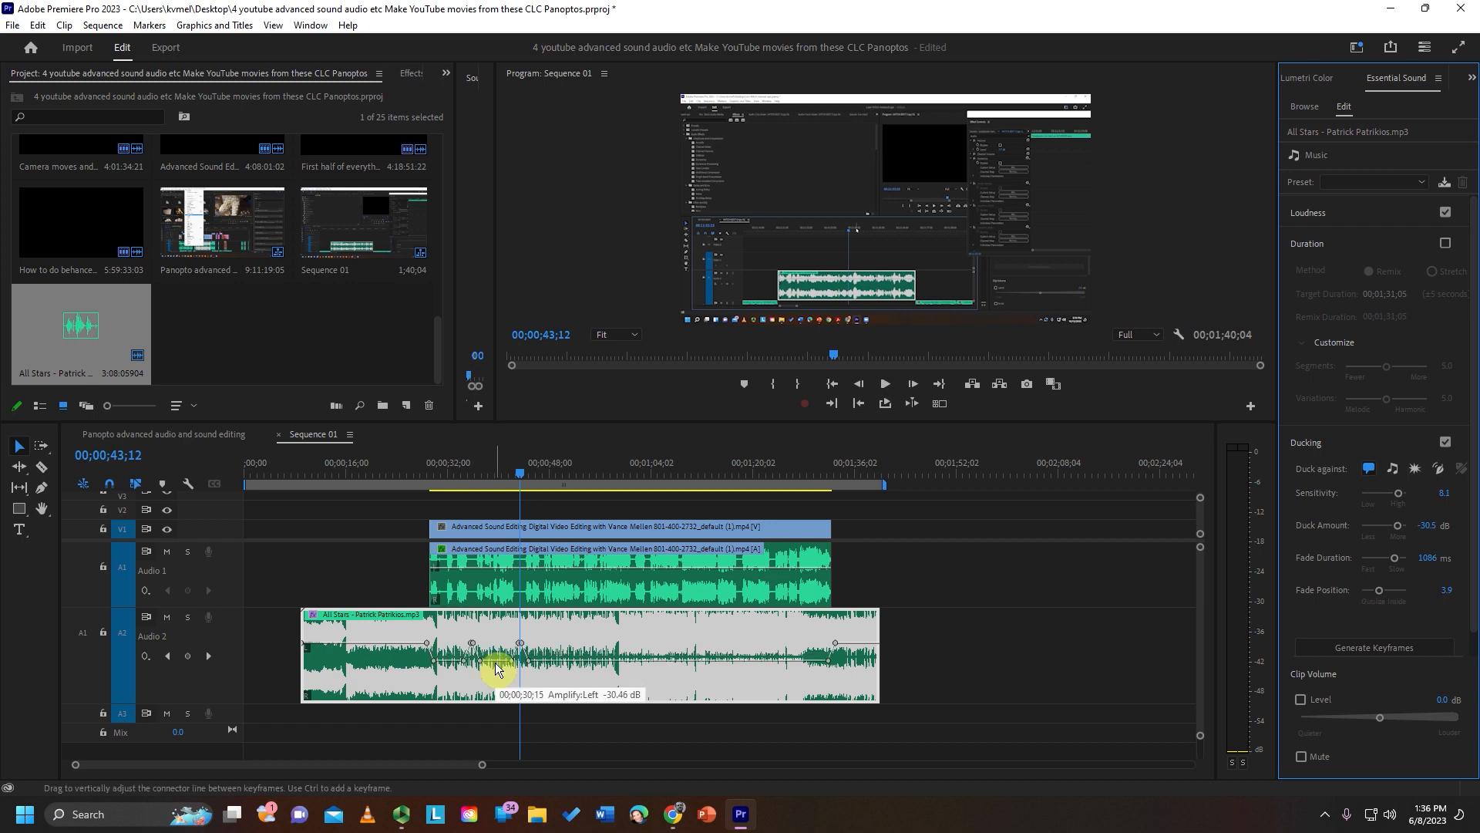
pyautogui.click(549, 594)
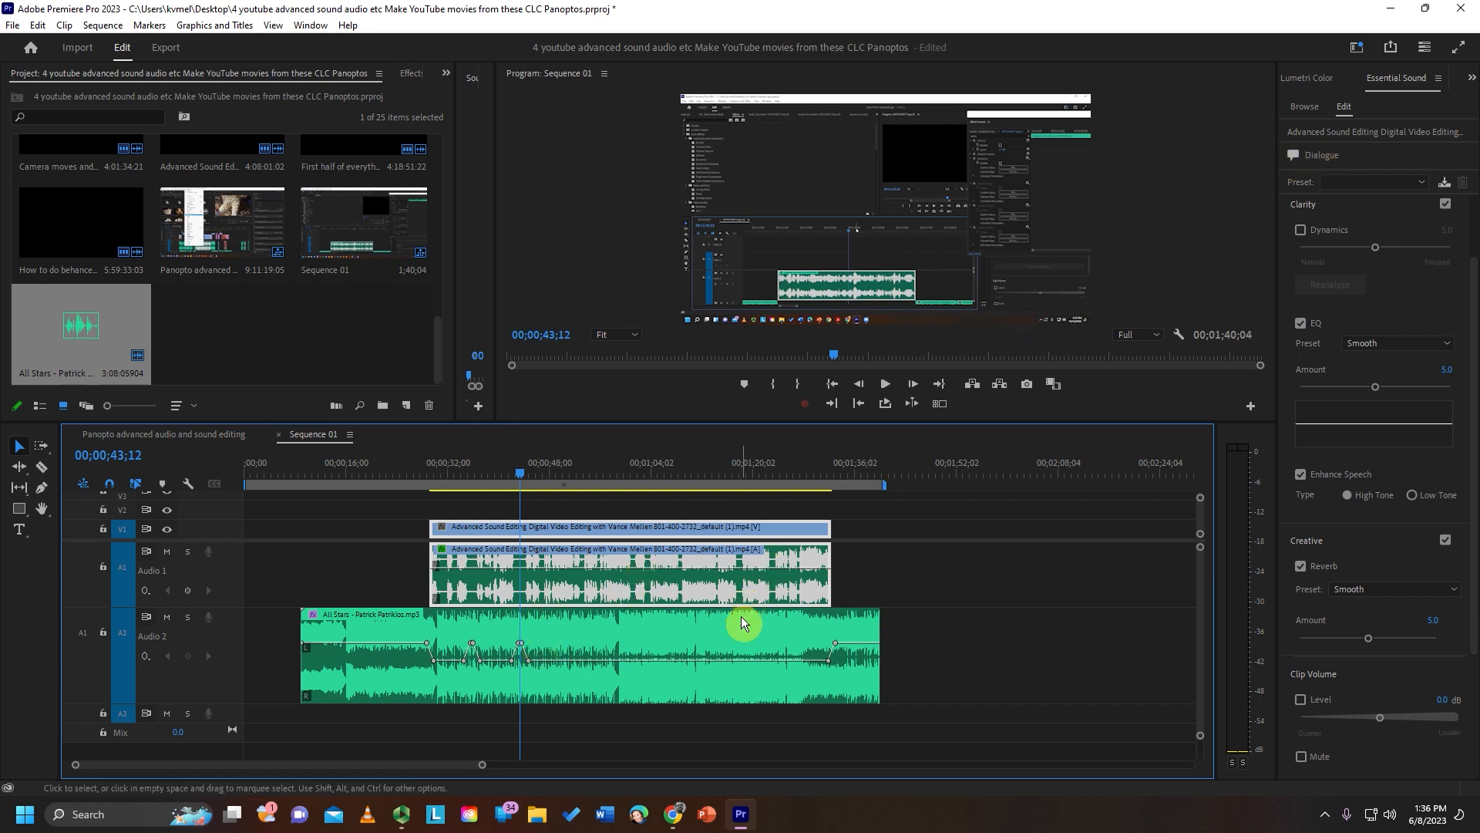
pyautogui.click(723, 647)
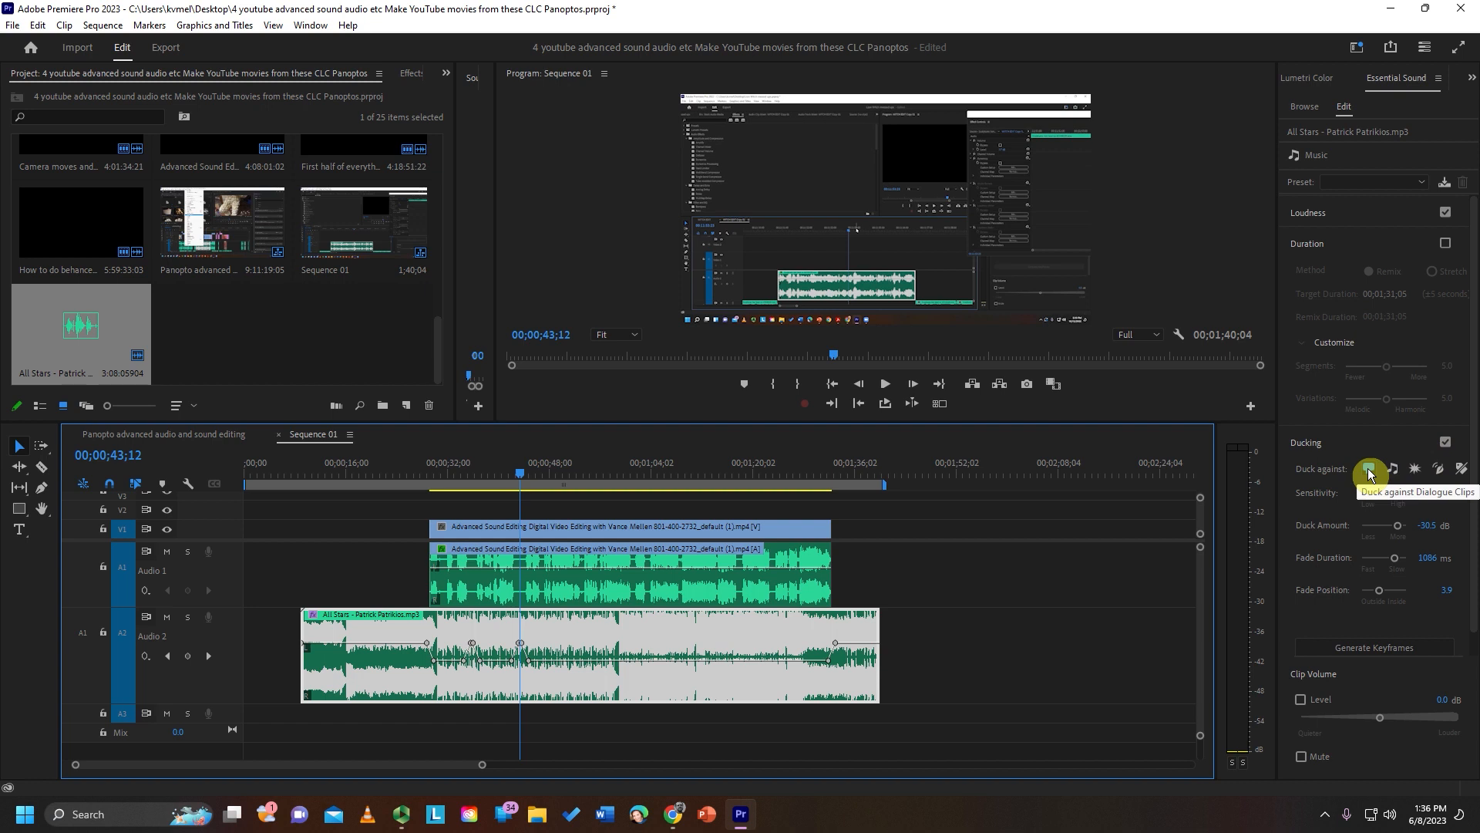
pyautogui.click(1355, 649)
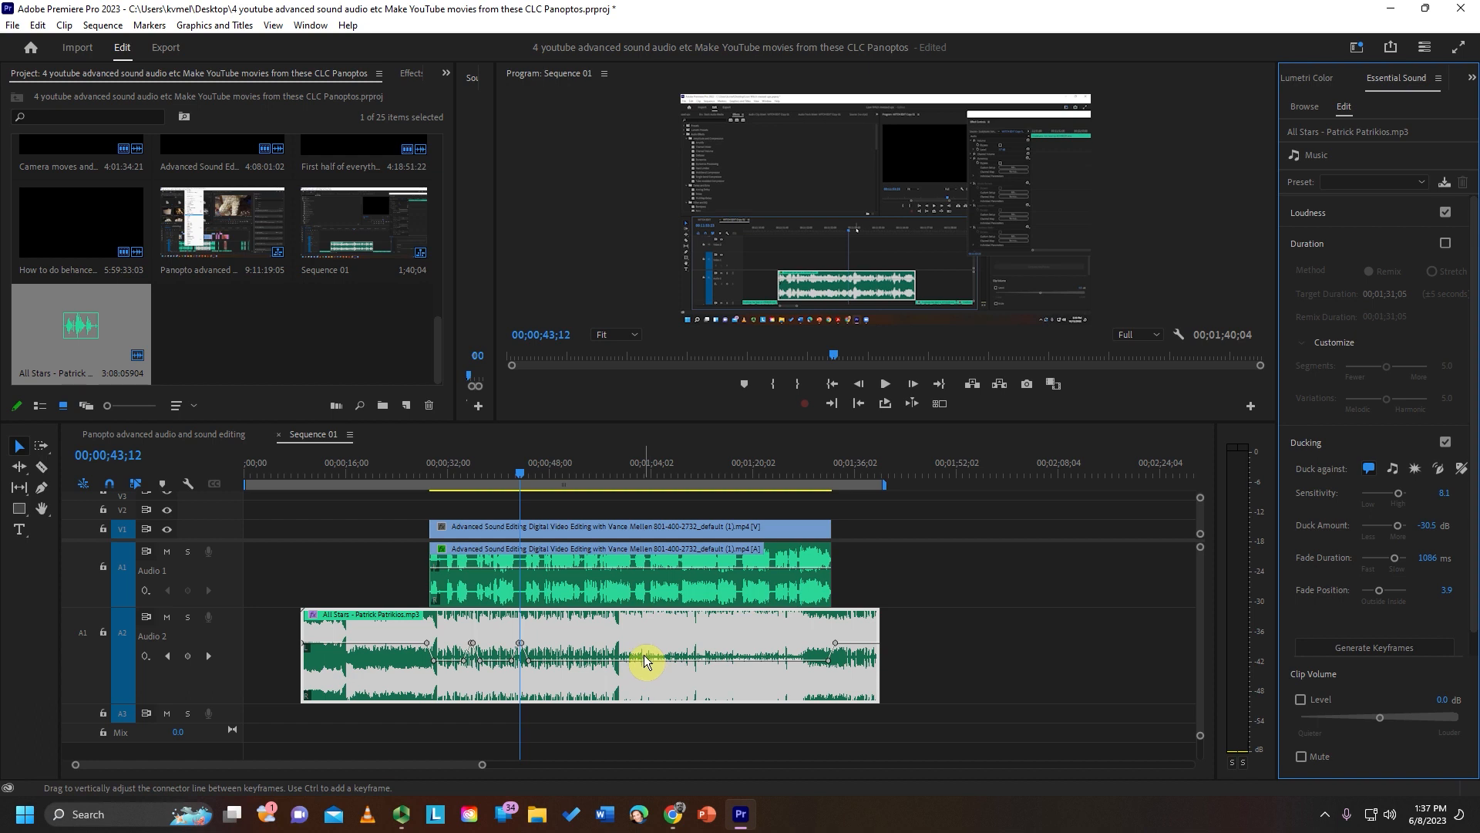
# - Move the All Stars clip about 14 seconds later on Audio 2 and regenerate its ducking keyframes
pyautogui.moveTo(649, 642); pyautogui.dragTo(738, 639)
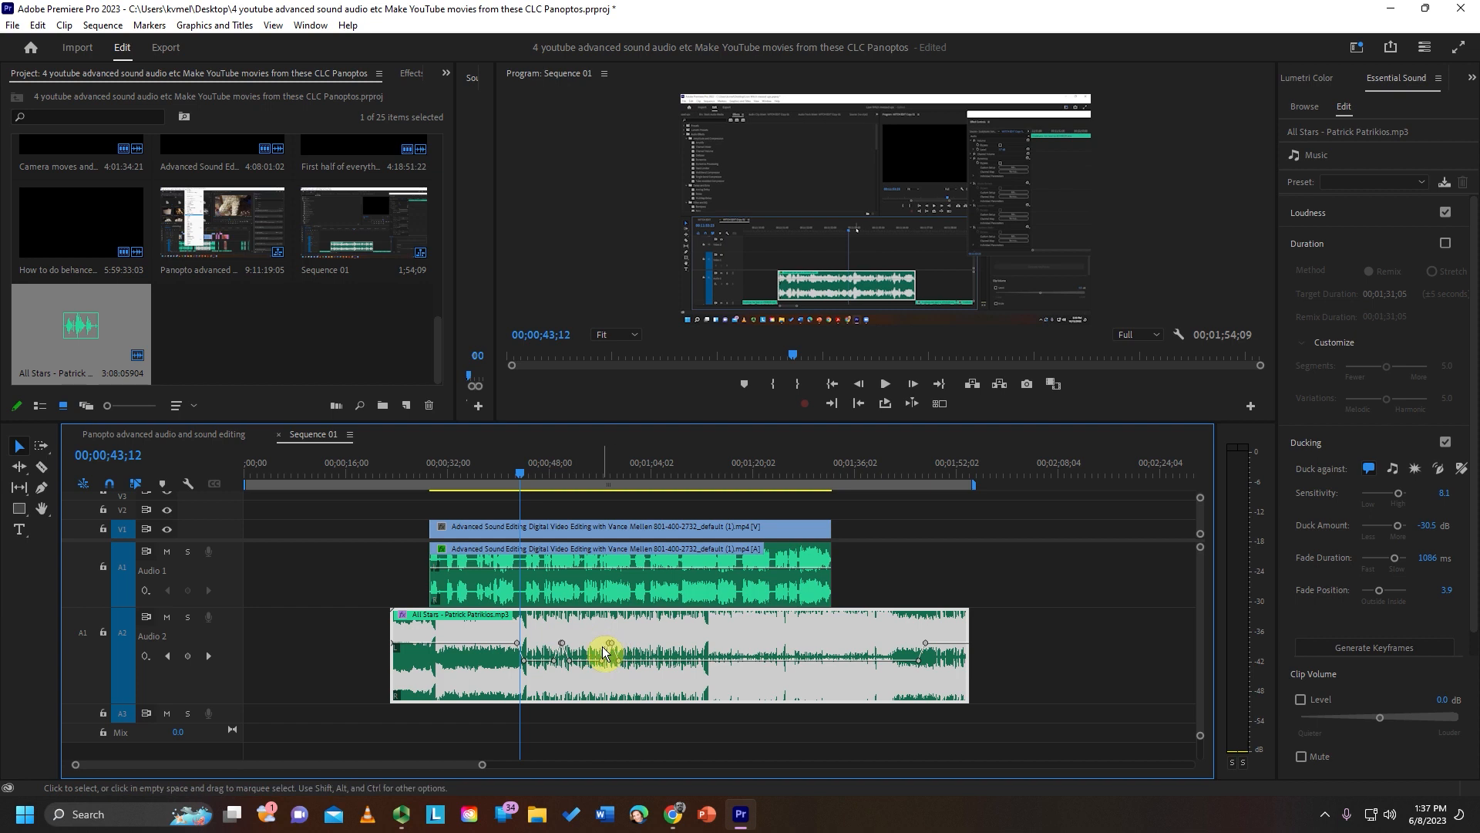
pyautogui.click(1339, 654)
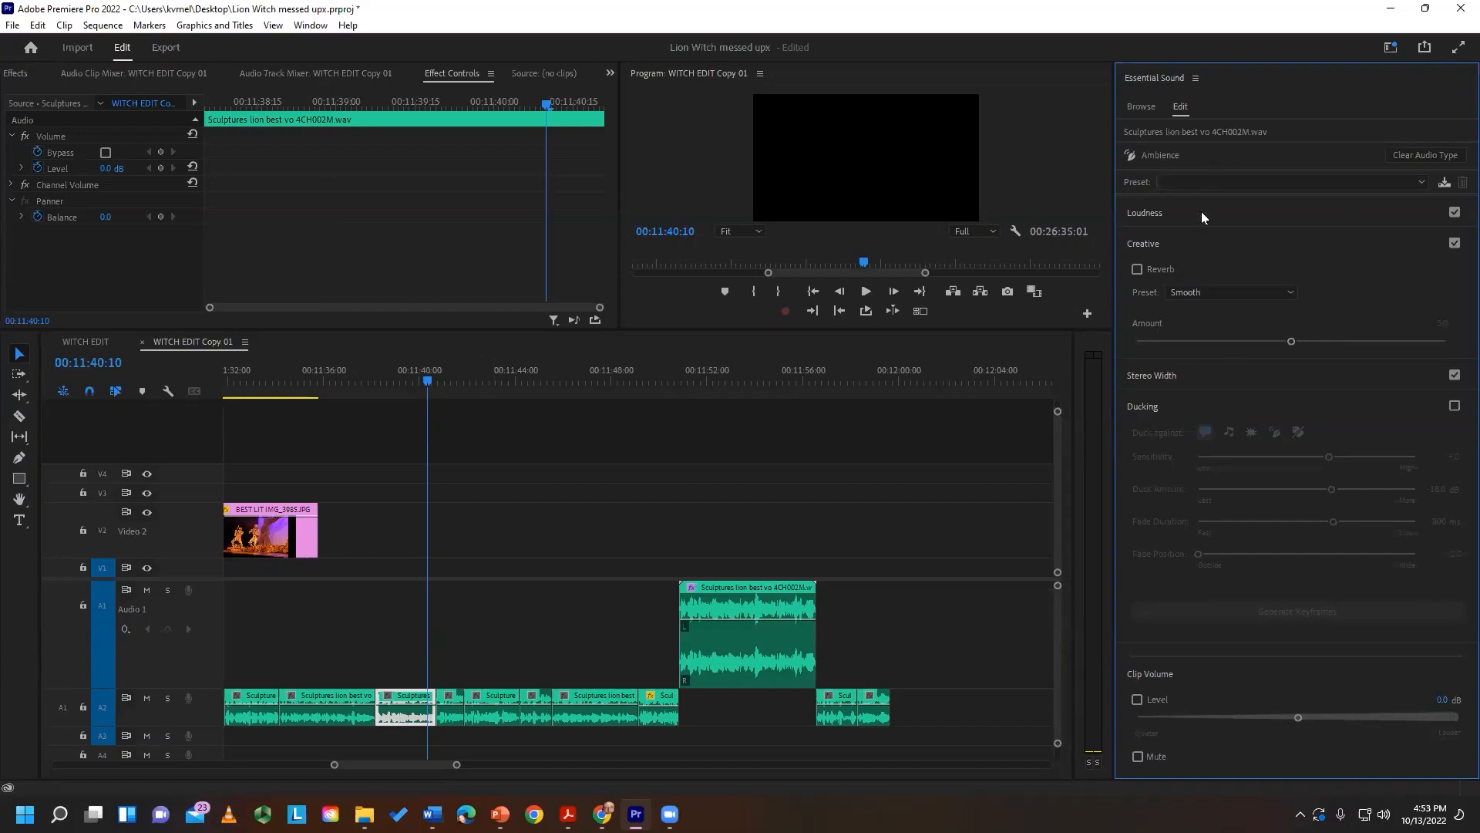
# - Enable Reverb on the selected Ambience clip in WITCH EDIT Copy 01 and widen and heighten the effect settings area
pyautogui.click(1136, 269)
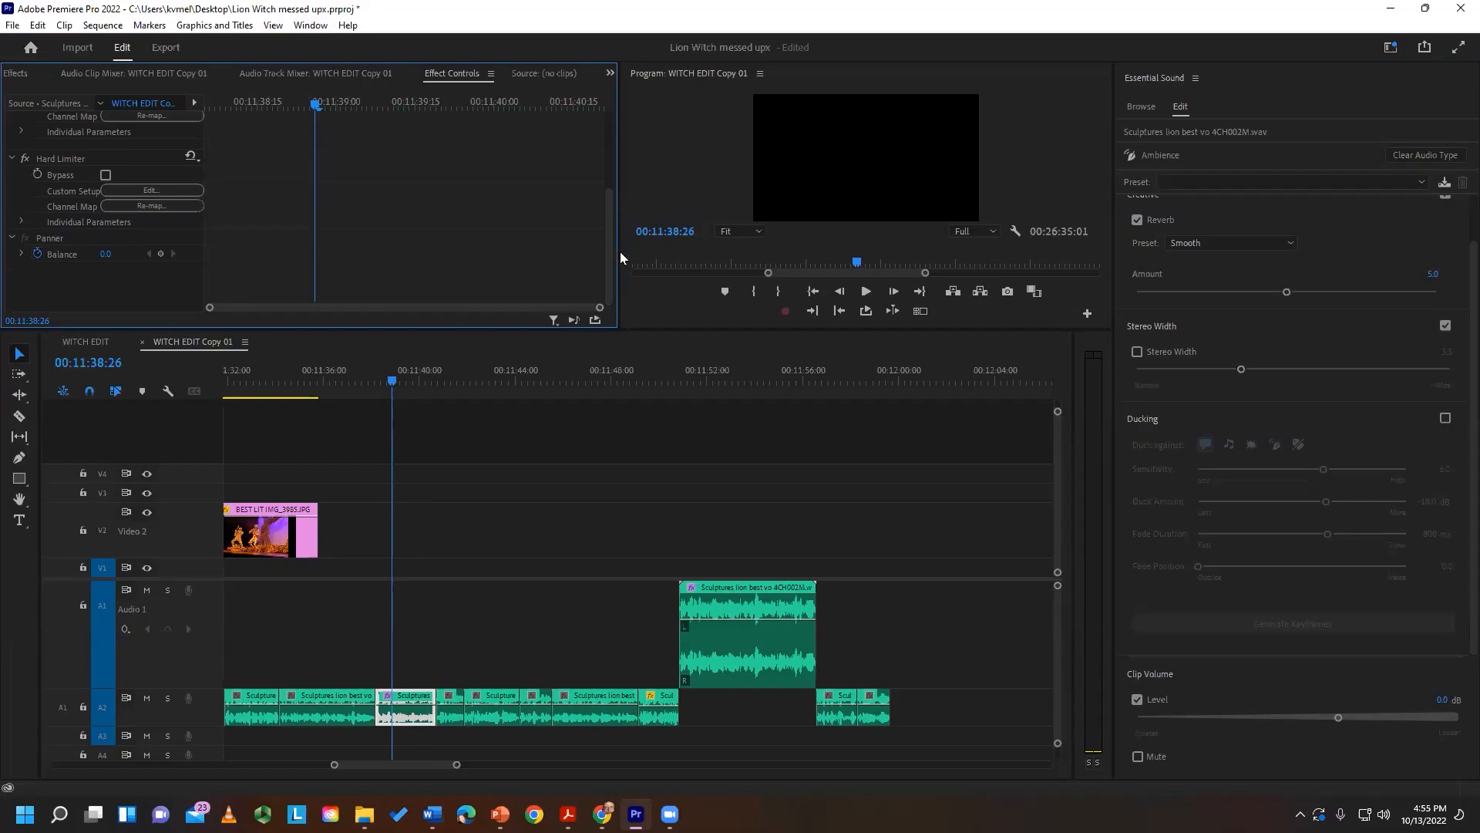
pyautogui.moveTo(619, 258); pyautogui.dragTo(715, 257)
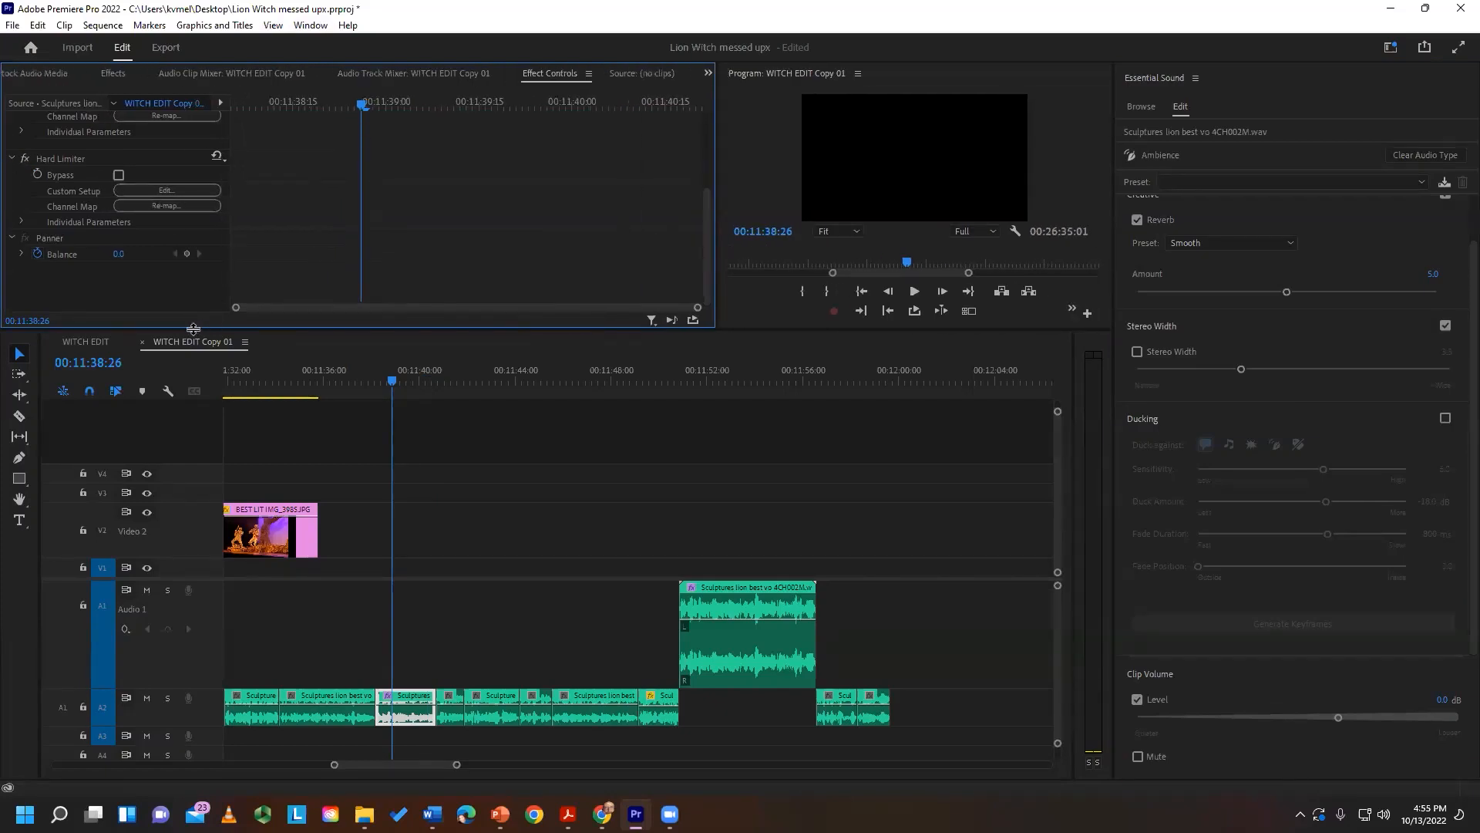
pyautogui.moveTo(192, 329); pyautogui.dragTo(193, 441)
# - Keyframe the Audio 1 clip's Panner Balance at 00:11:51:21, with a negative value at 00:11:52:15 and 100.0 at 00:11:53:07
pyautogui.click(732, 479)
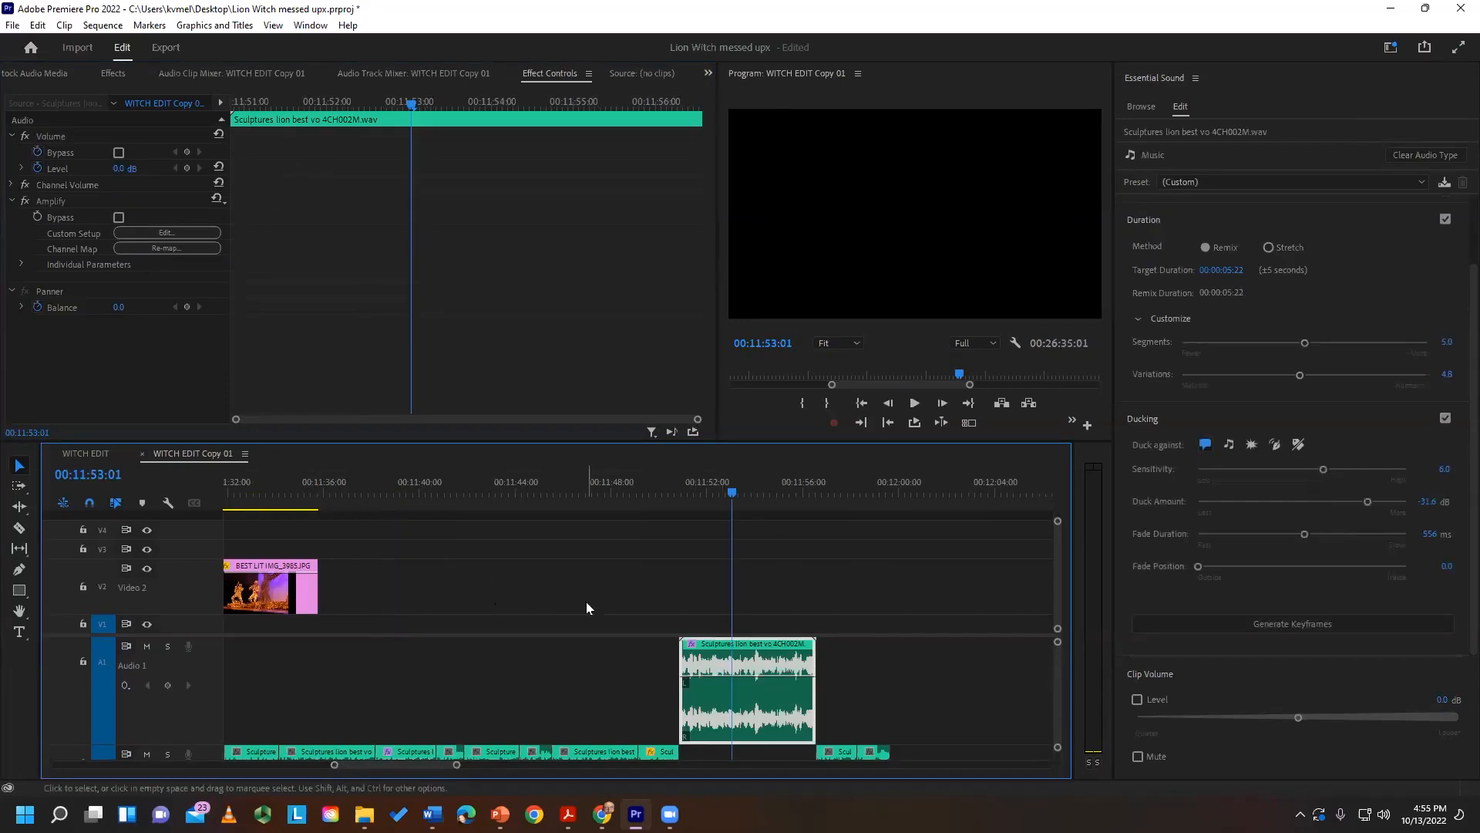
pyautogui.scroll(2, 586, 601)
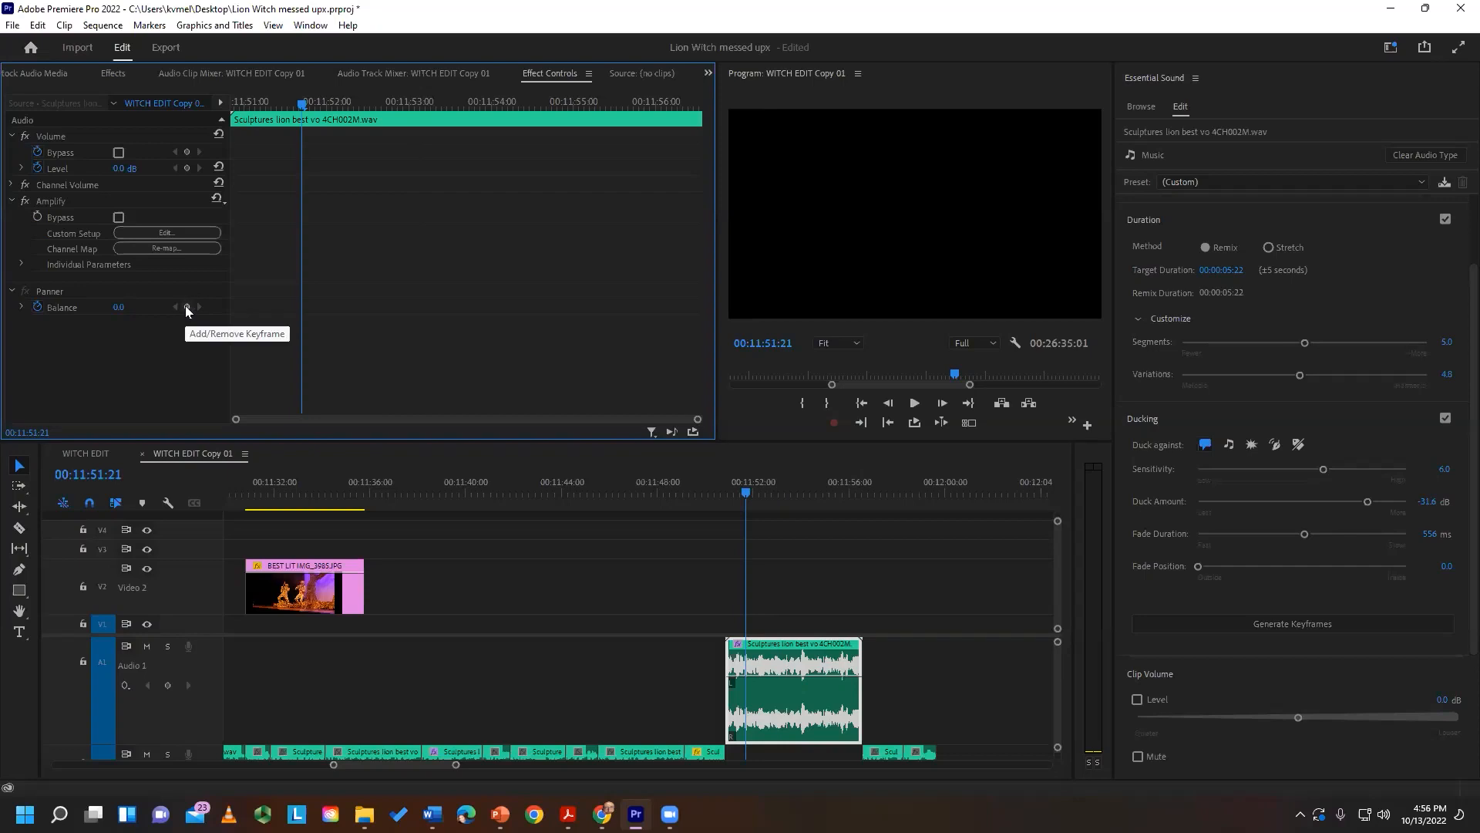
pyautogui.click(186, 307)
pyautogui.click(368, 99)
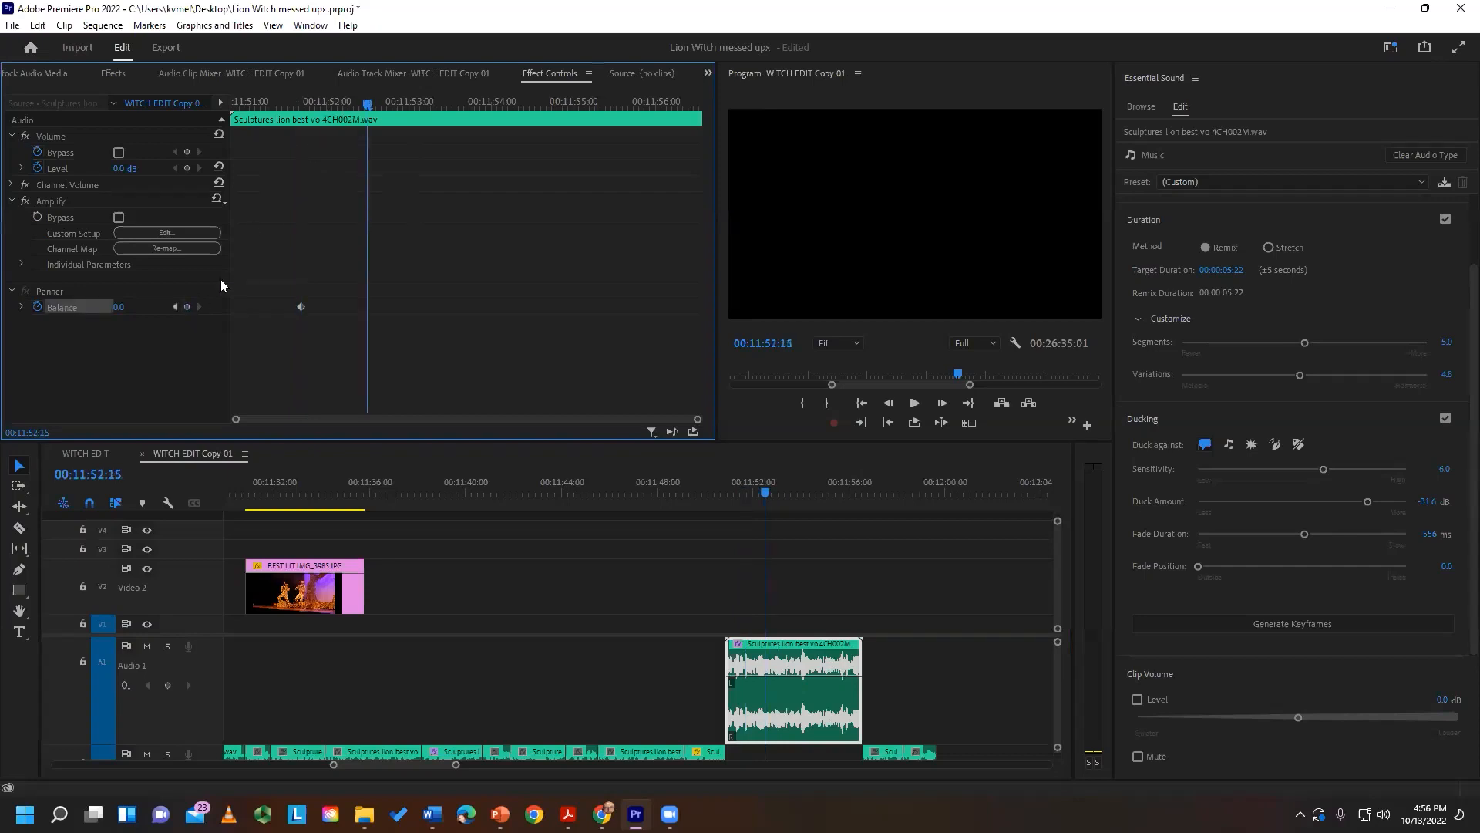
pyautogui.moveTo(114, 310); pyautogui.dragTo(93, 310)
pyautogui.click(429, 101)
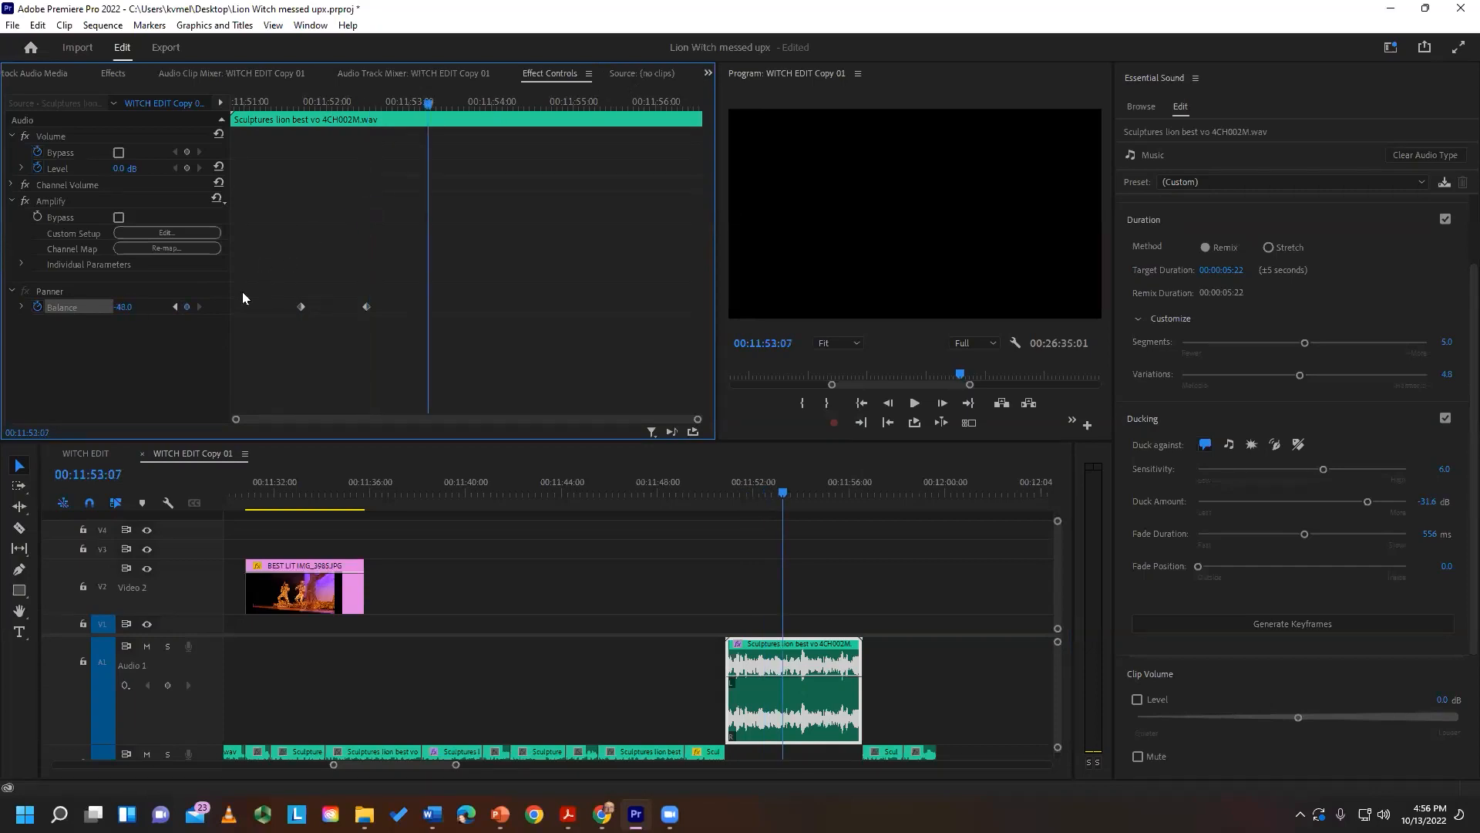
pyautogui.moveTo(121, 310); pyautogui.dragTo(171, 310)
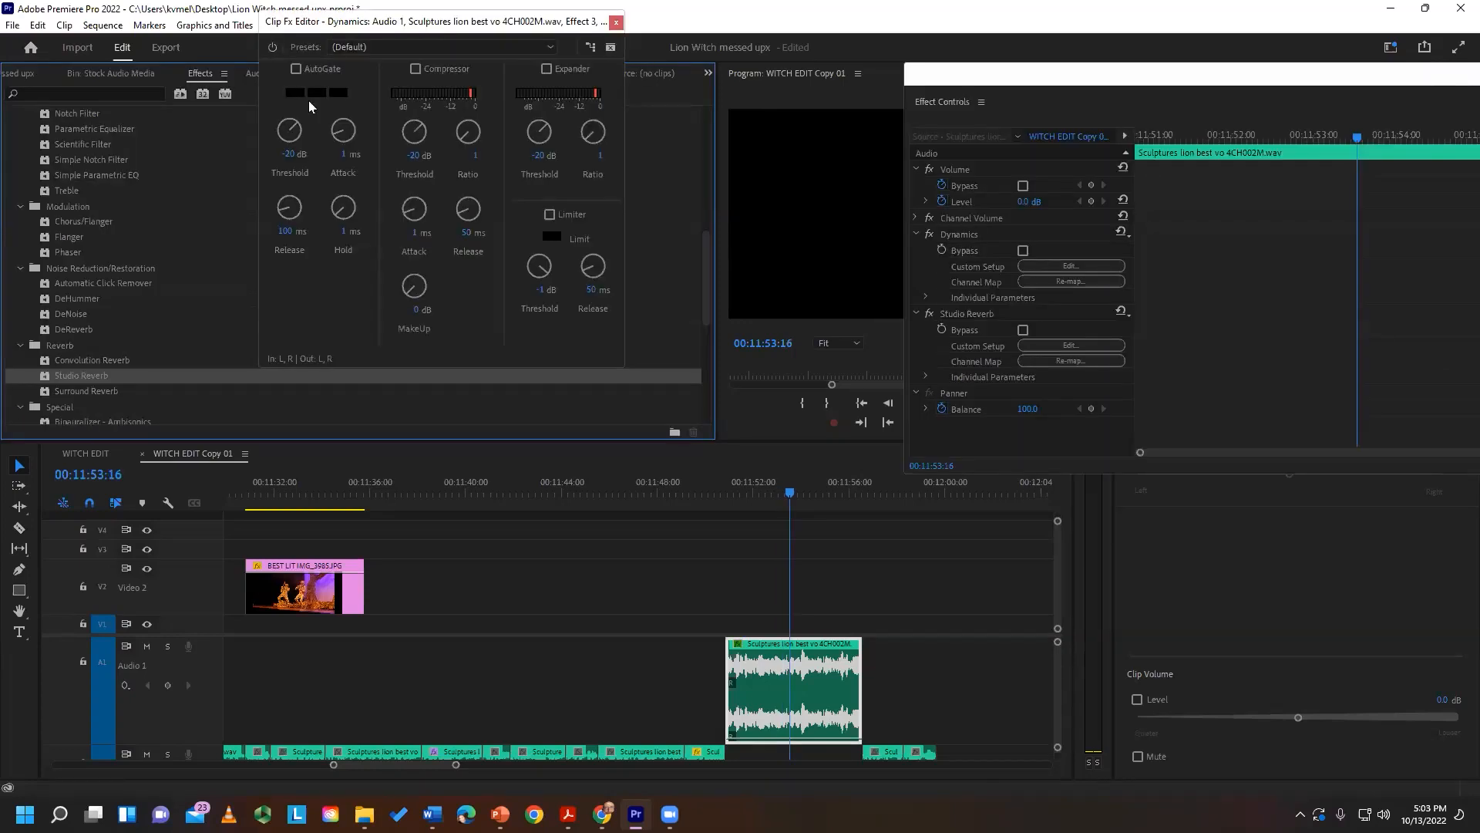
# - Close the Dynamics effect's custom editor and look through the available audio effects
pyautogui.click(312, 104)
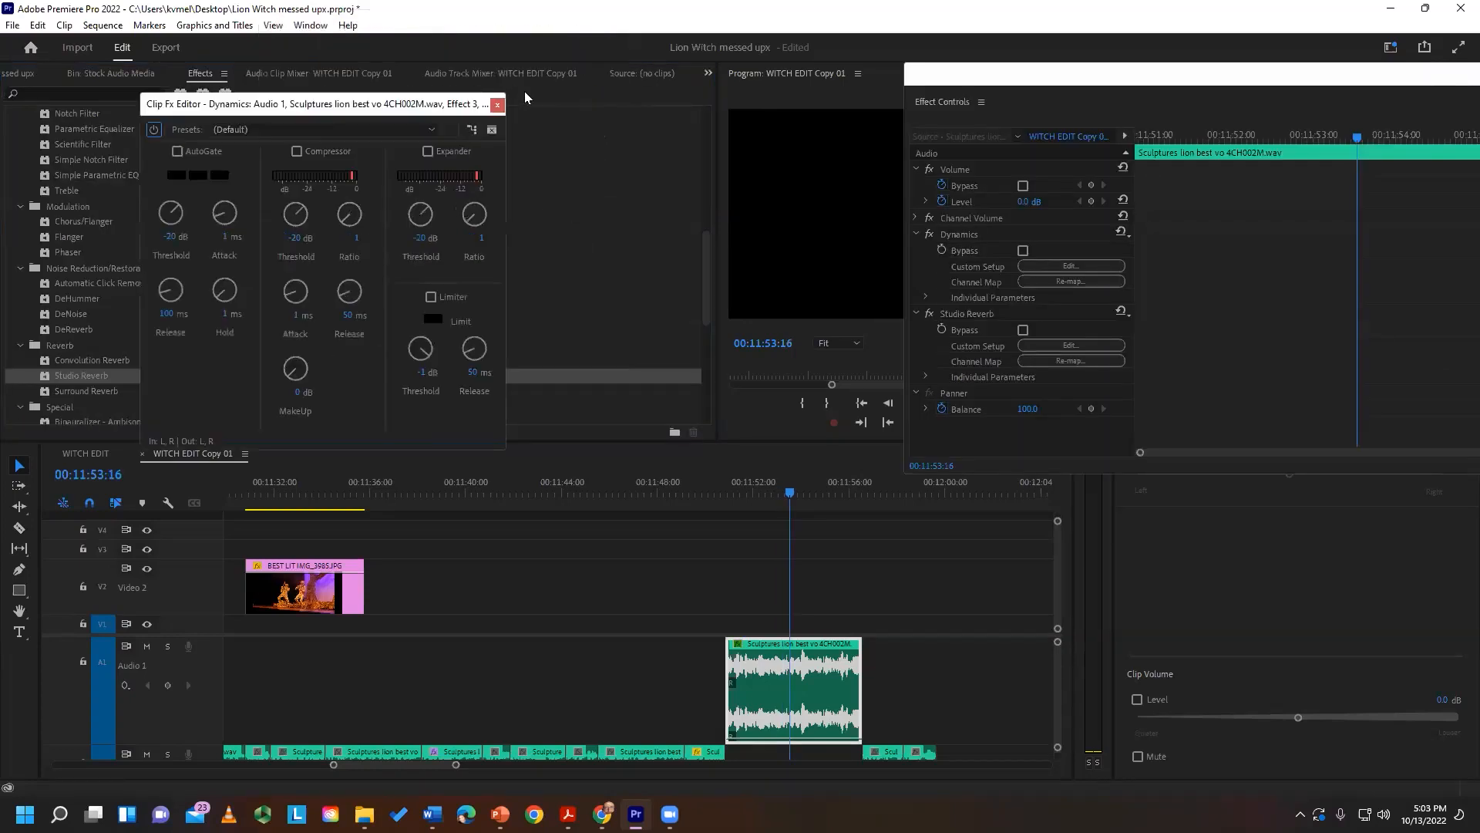
pyautogui.click(497, 105)
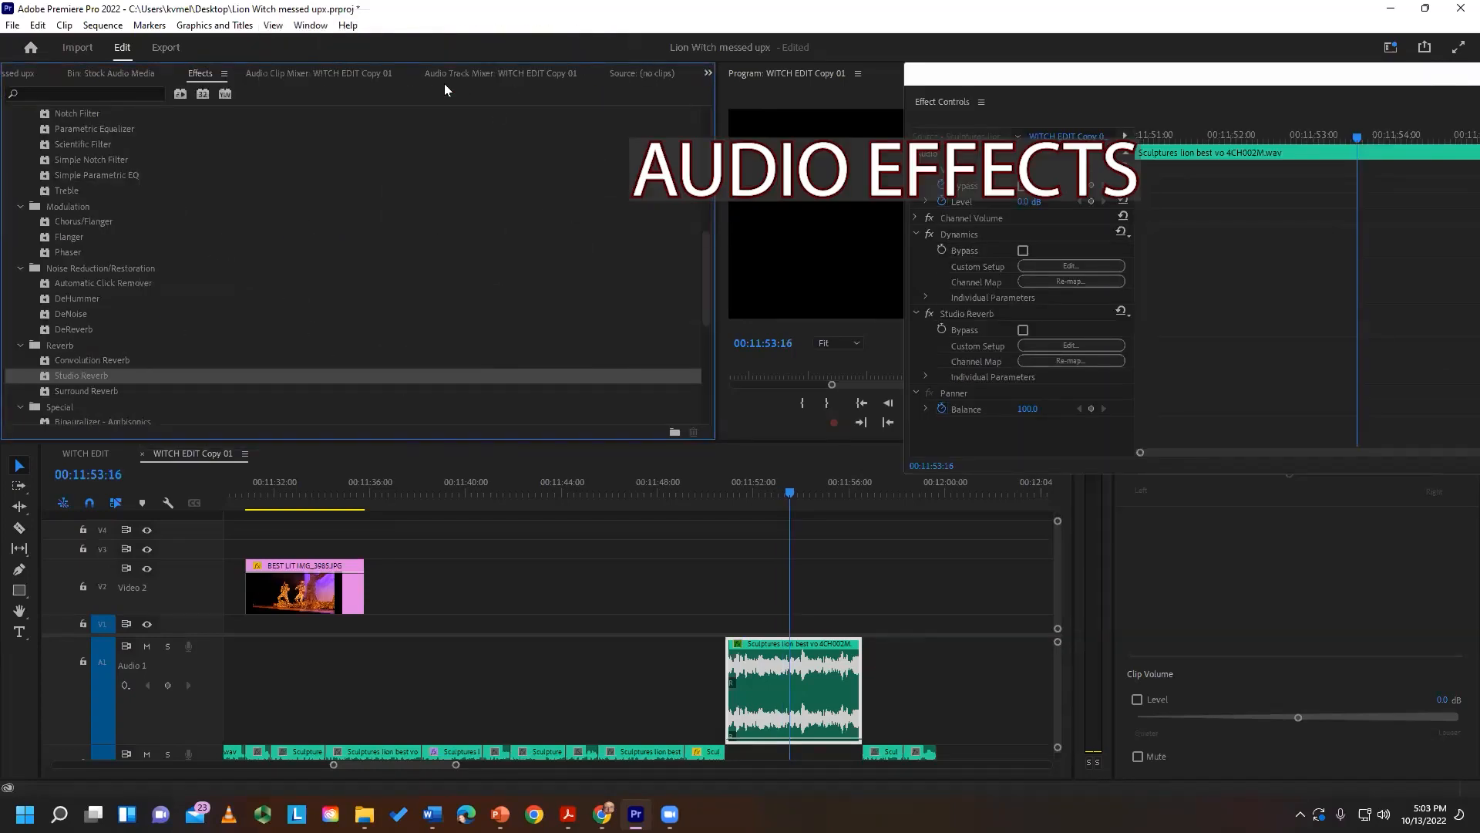
pyautogui.scroll(10, 89, 233)
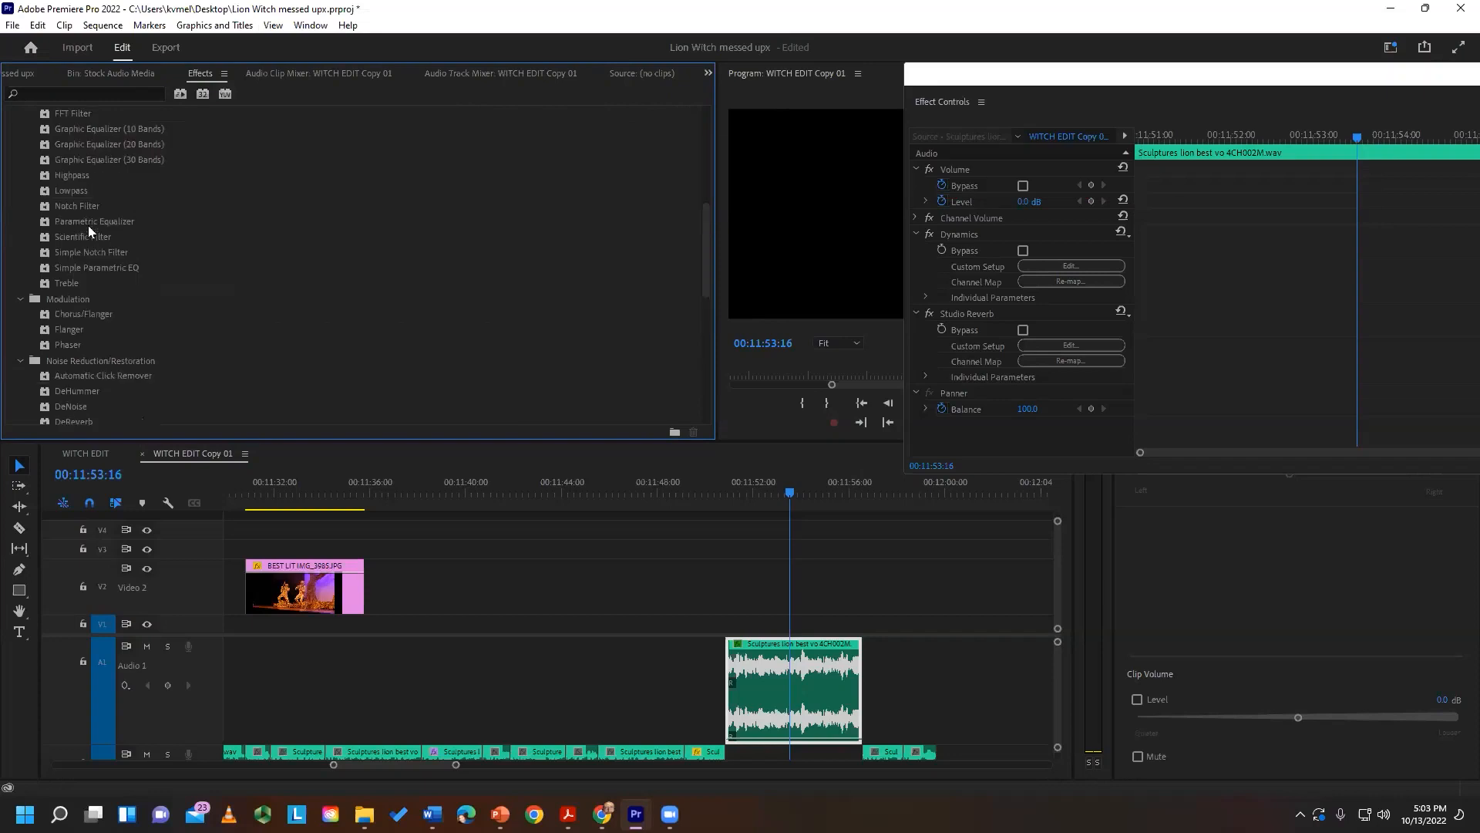
pyautogui.scroll(1, 82, 221)
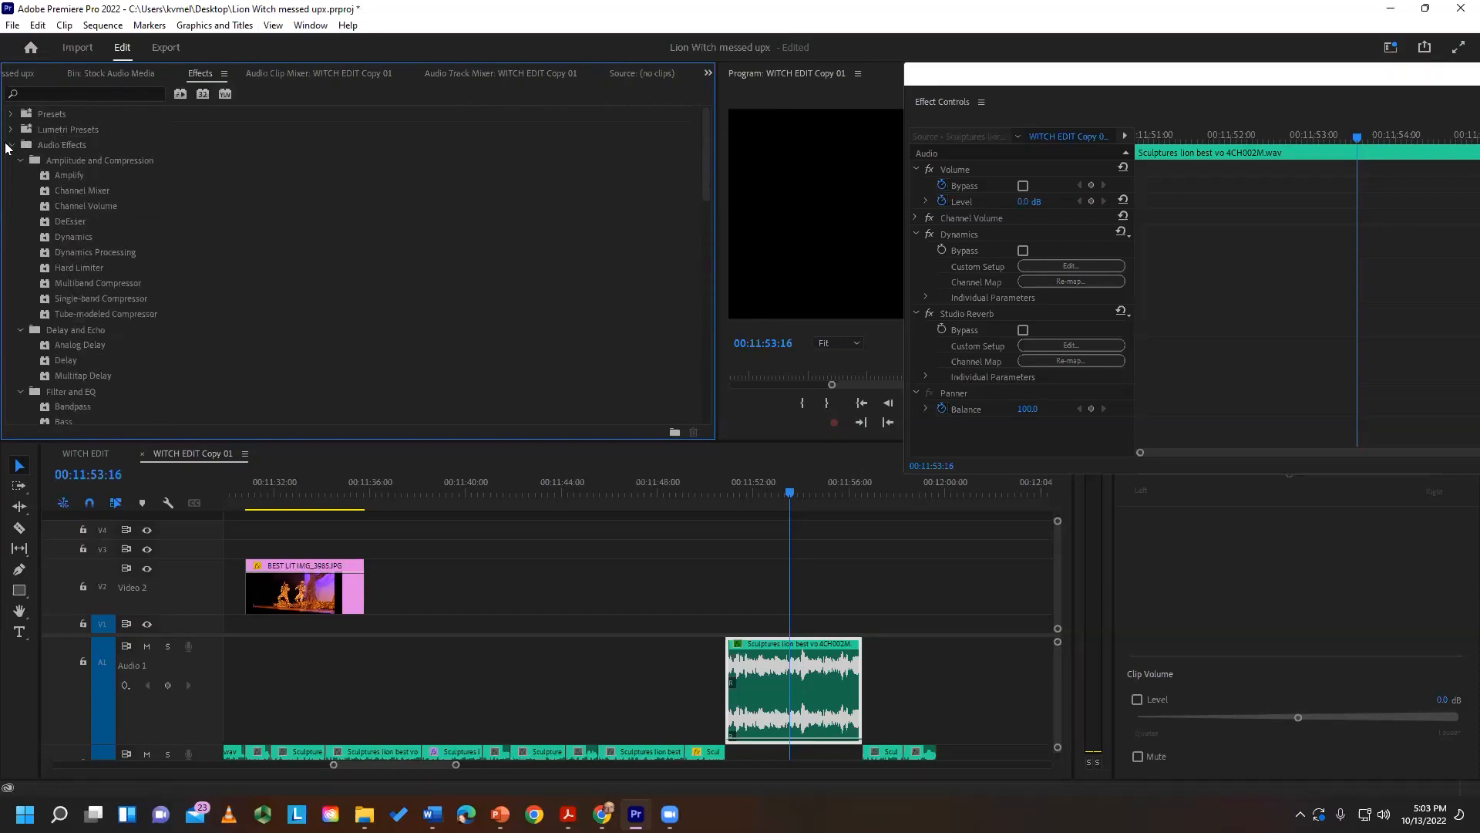
pyautogui.scroll(-10, 61, 194)
pyautogui.scroll(-10, 68, 204)
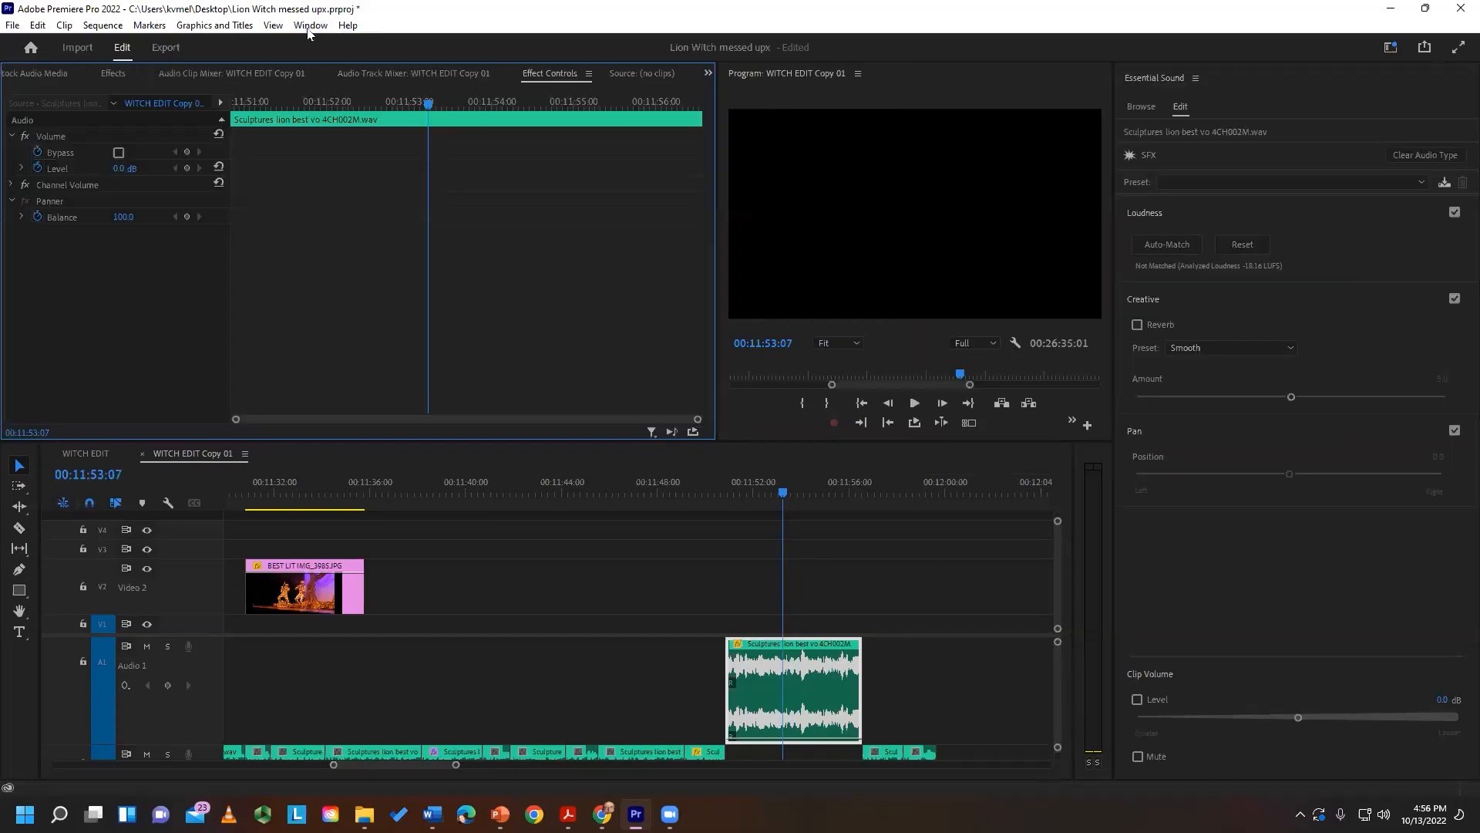
# - Bring up the effects library and apply Studio Reverb to the Sculptures clip on Audio 1
pyautogui.click(310, 28)
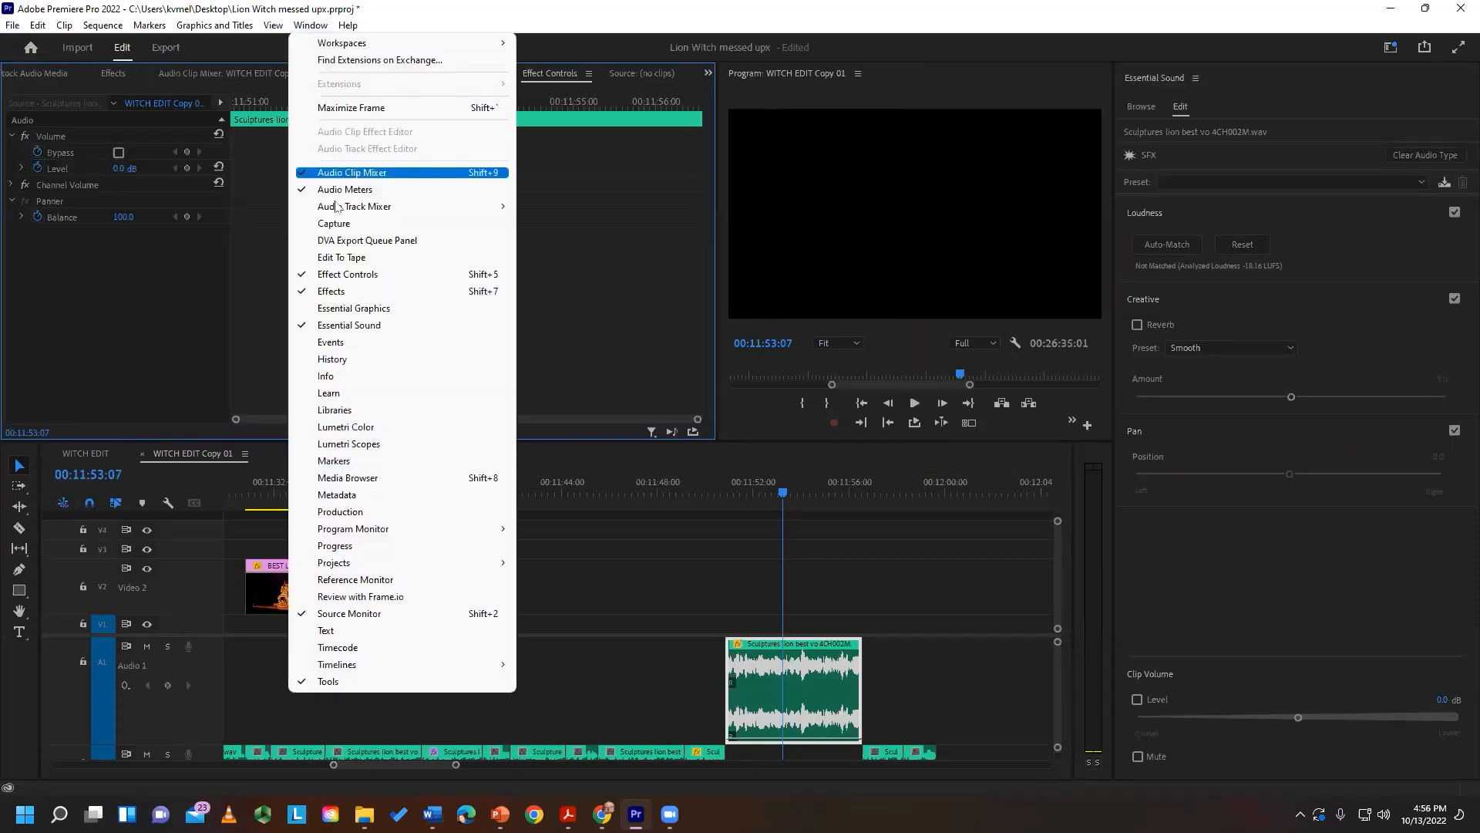
pyautogui.click(356, 293)
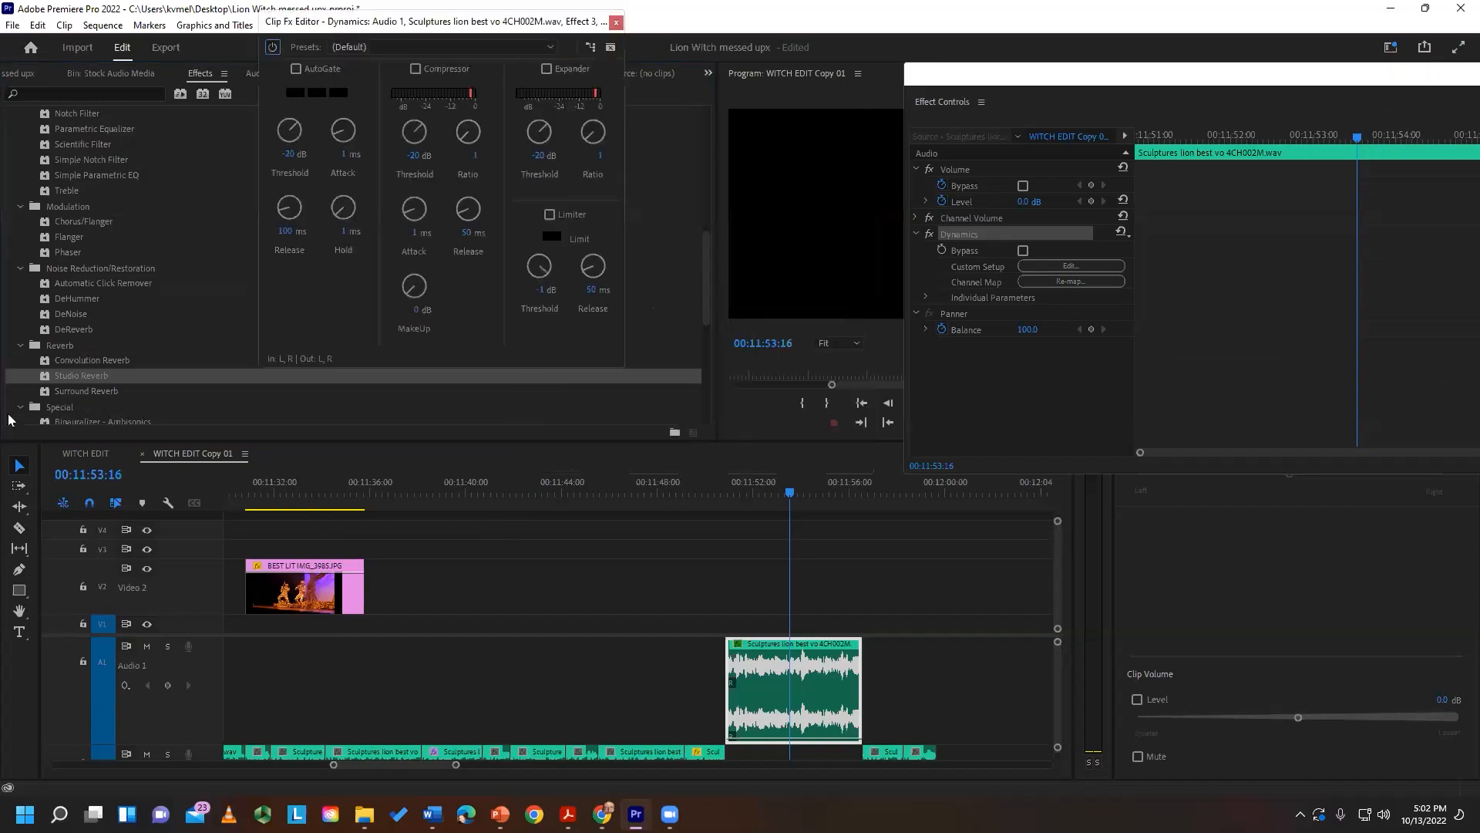
pyautogui.moveTo(49, 380); pyautogui.dragTo(790, 690)
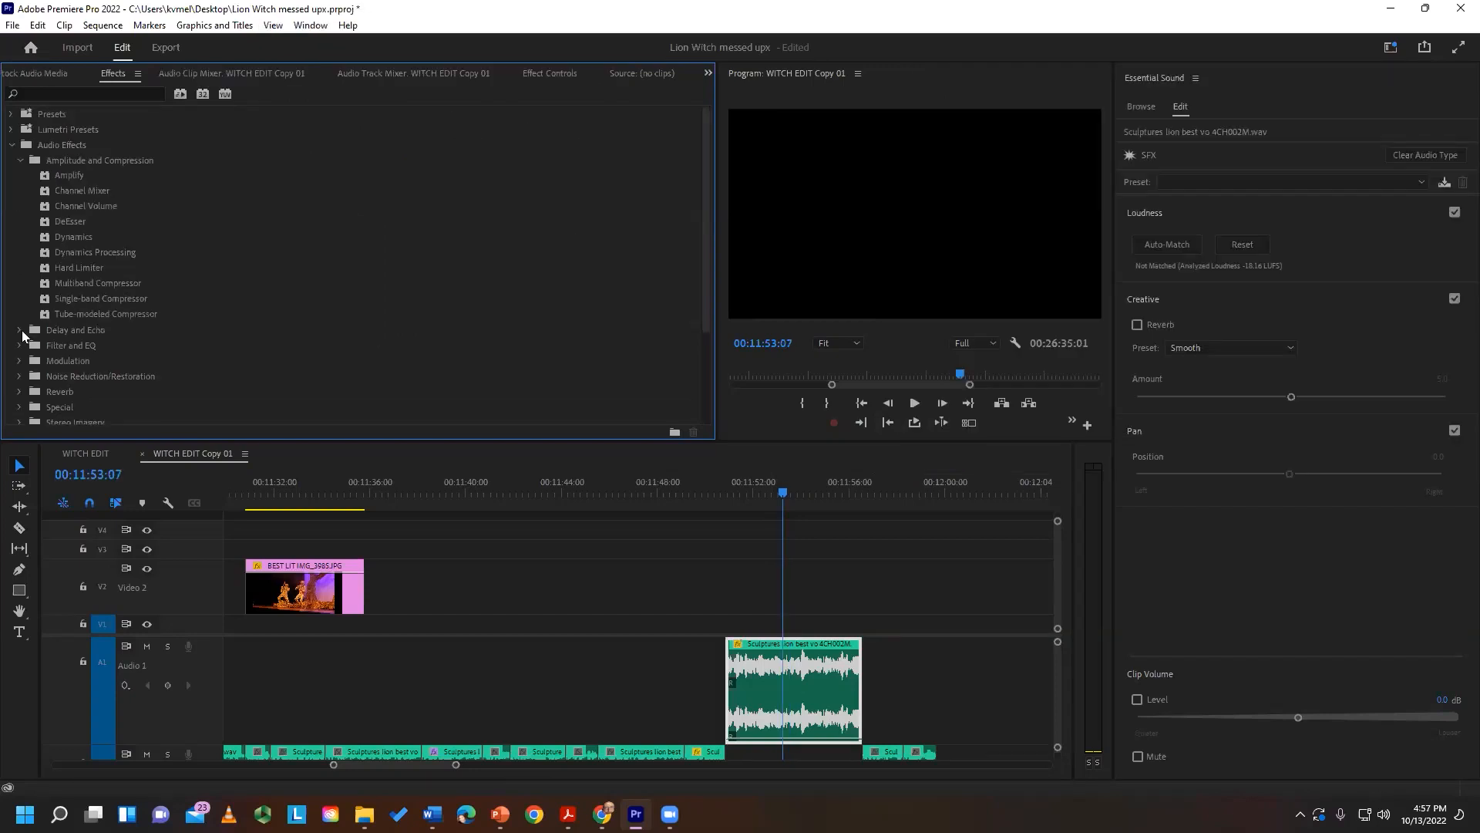
# - Expand the Delay and Echo, Filter and EQ and remaining audio effect categories and look through their effects
pyautogui.click(19, 330)
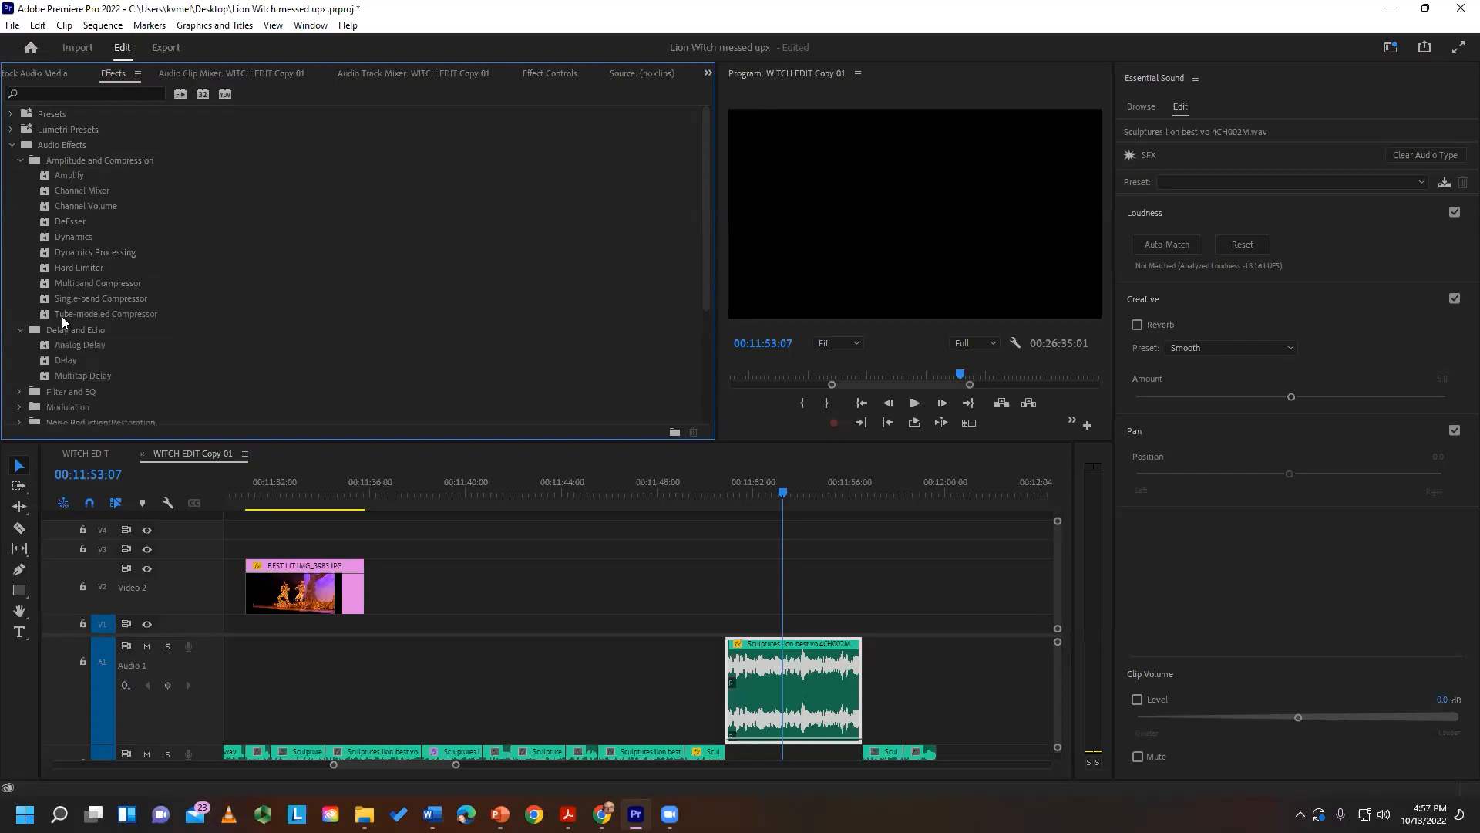
pyautogui.scroll(-1, 63, 322)
pyautogui.click(19, 361)
pyautogui.click(19, 361)
pyautogui.scroll(-3, 102, 336)
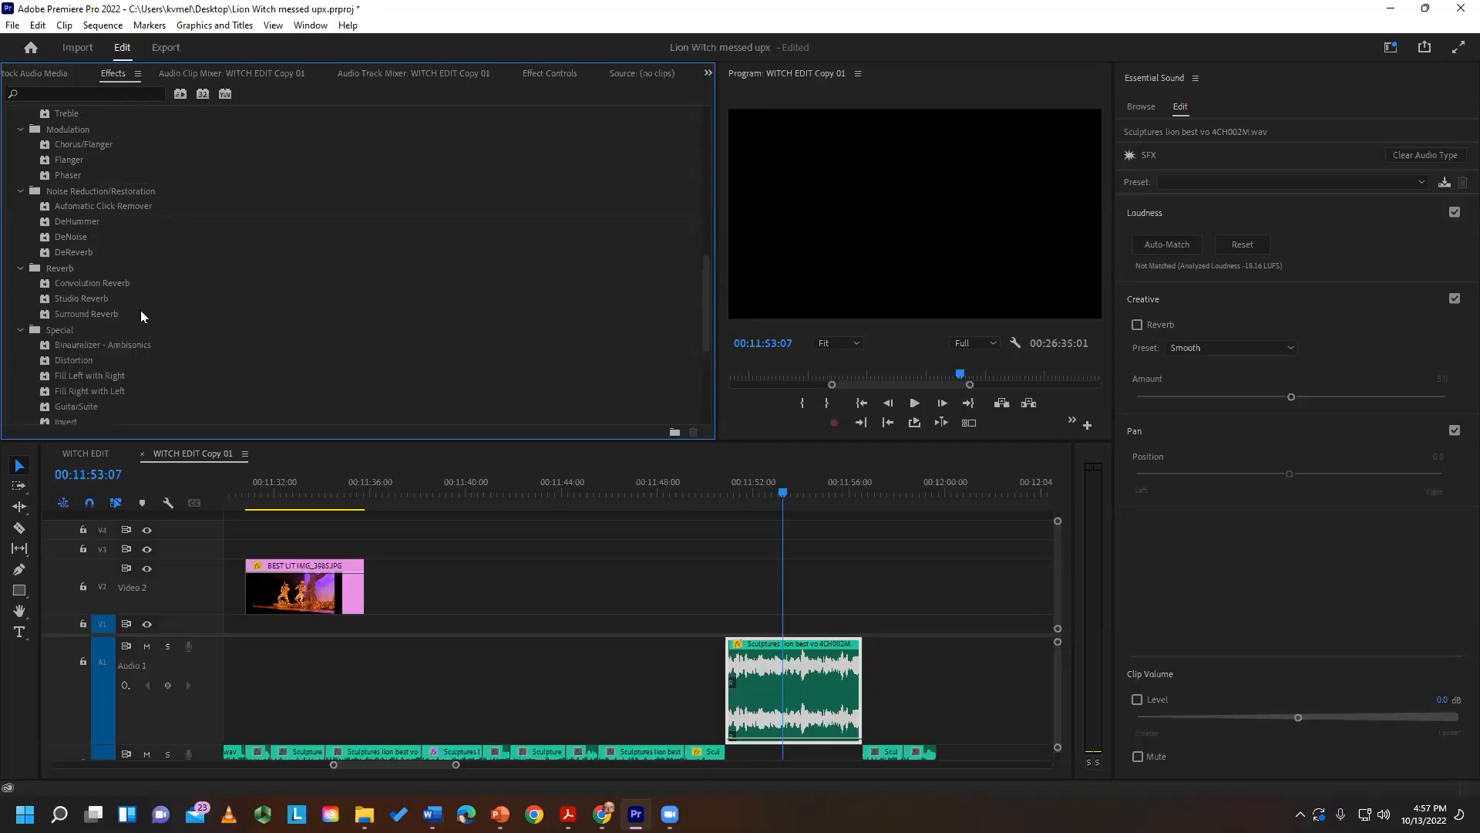
pyautogui.scroll(-2, 140, 299)
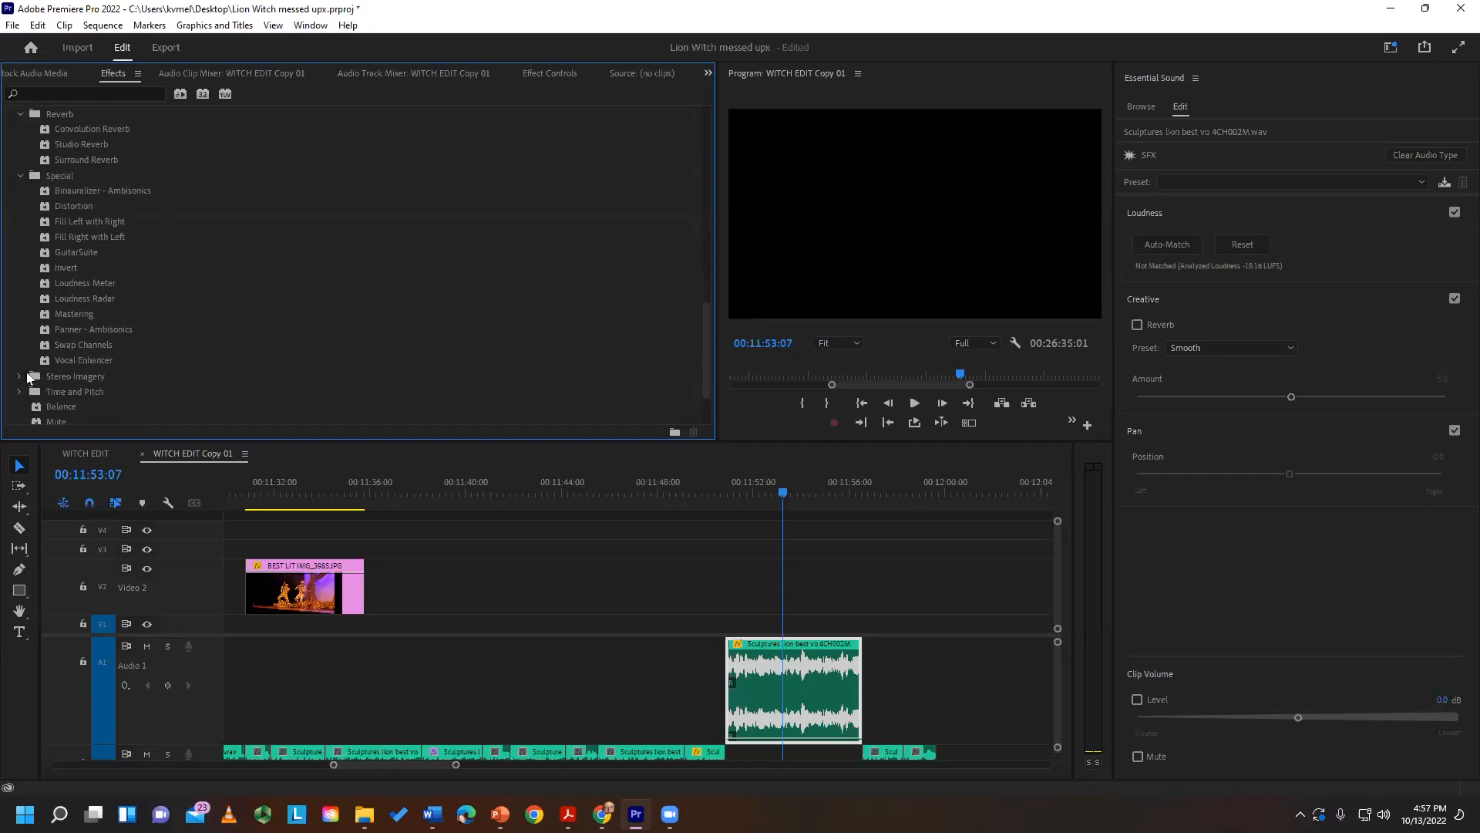
pyautogui.scroll(10, 163, 302)
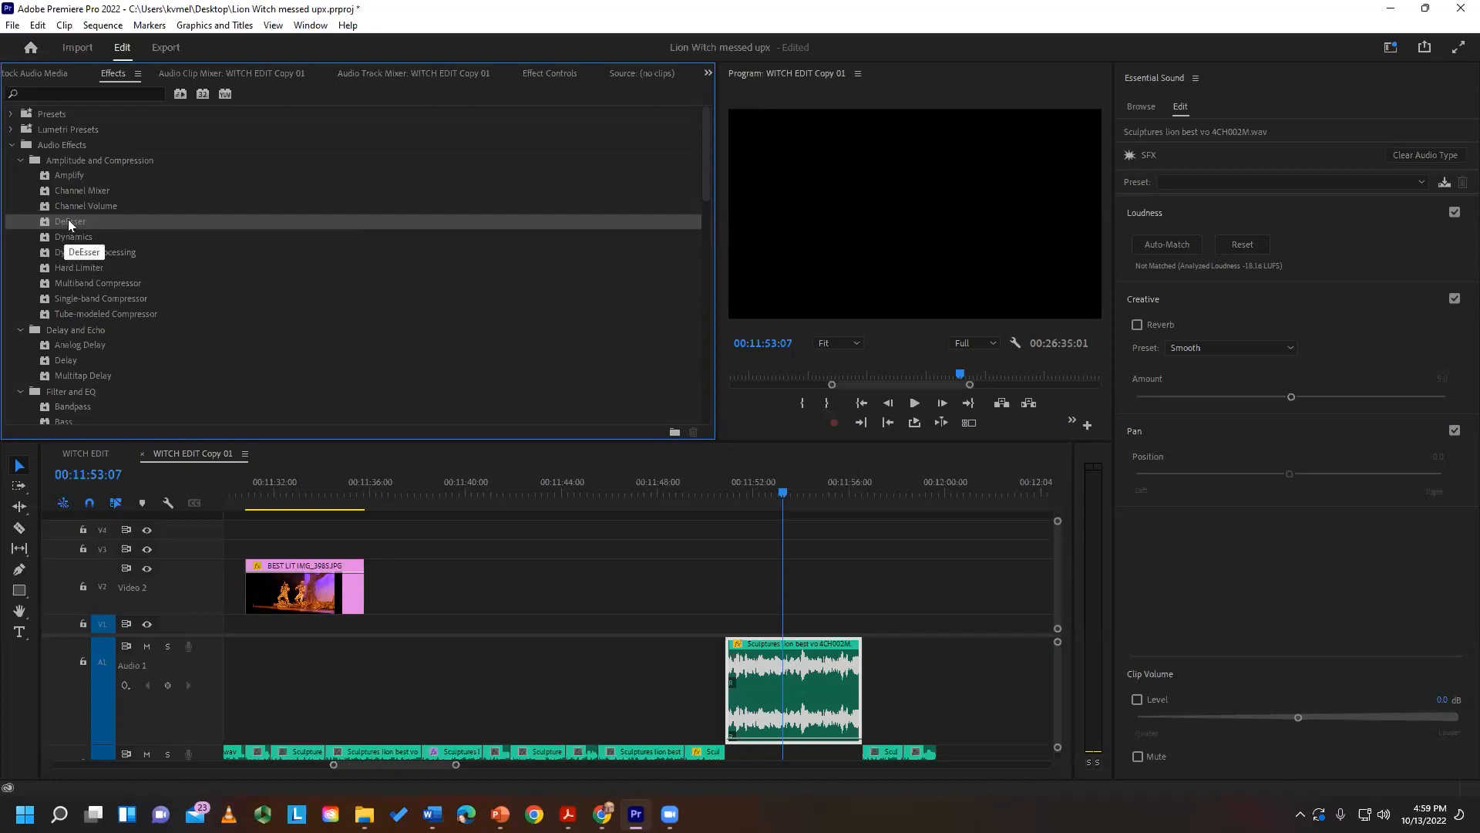
# - Apply Dynamics to the selected Sculptures clip on Audio 1 and look through the presets in its editor
pyautogui.doubleClick(75, 240)
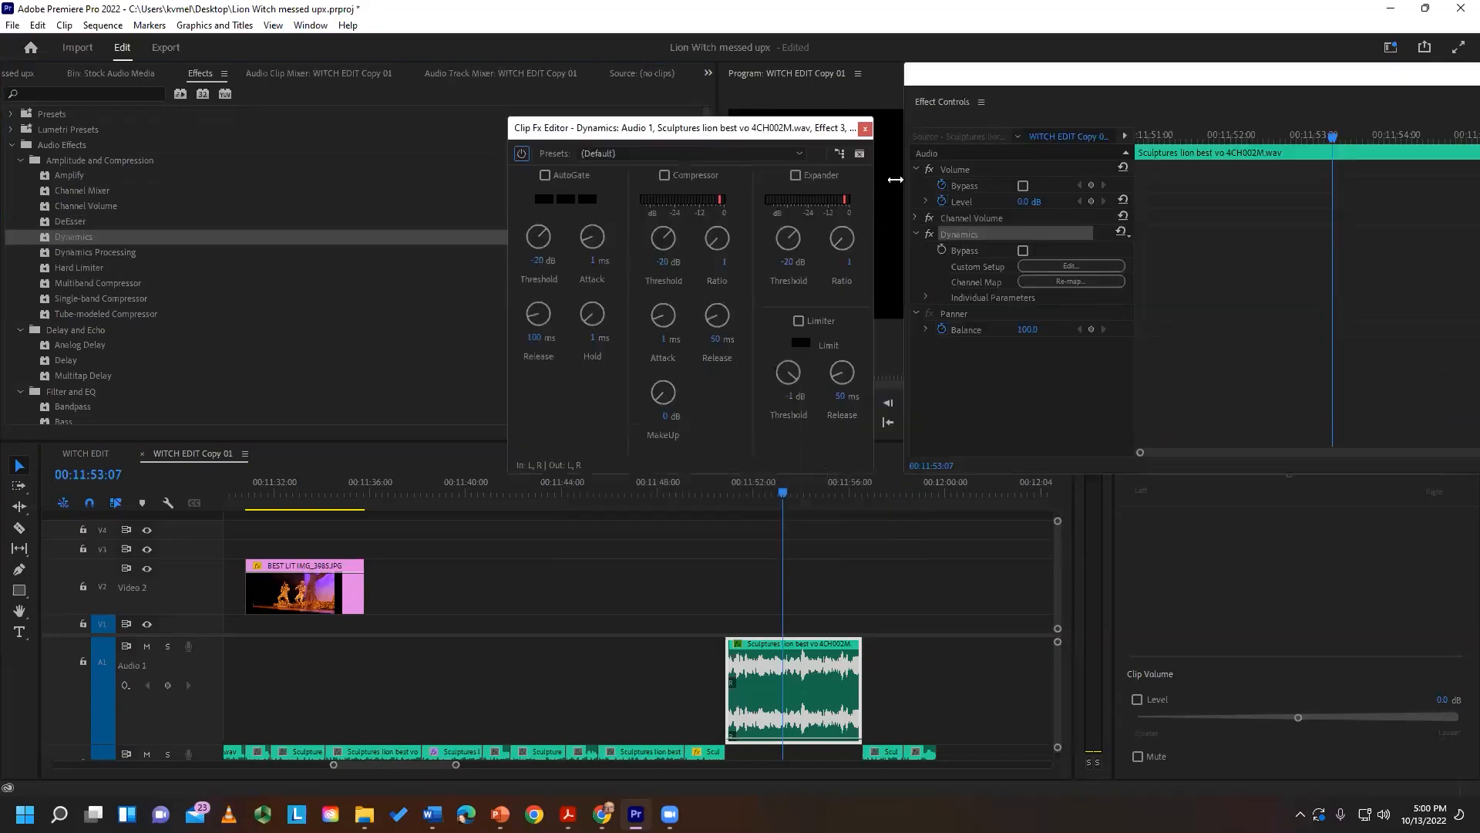
pyautogui.click(741, 153)
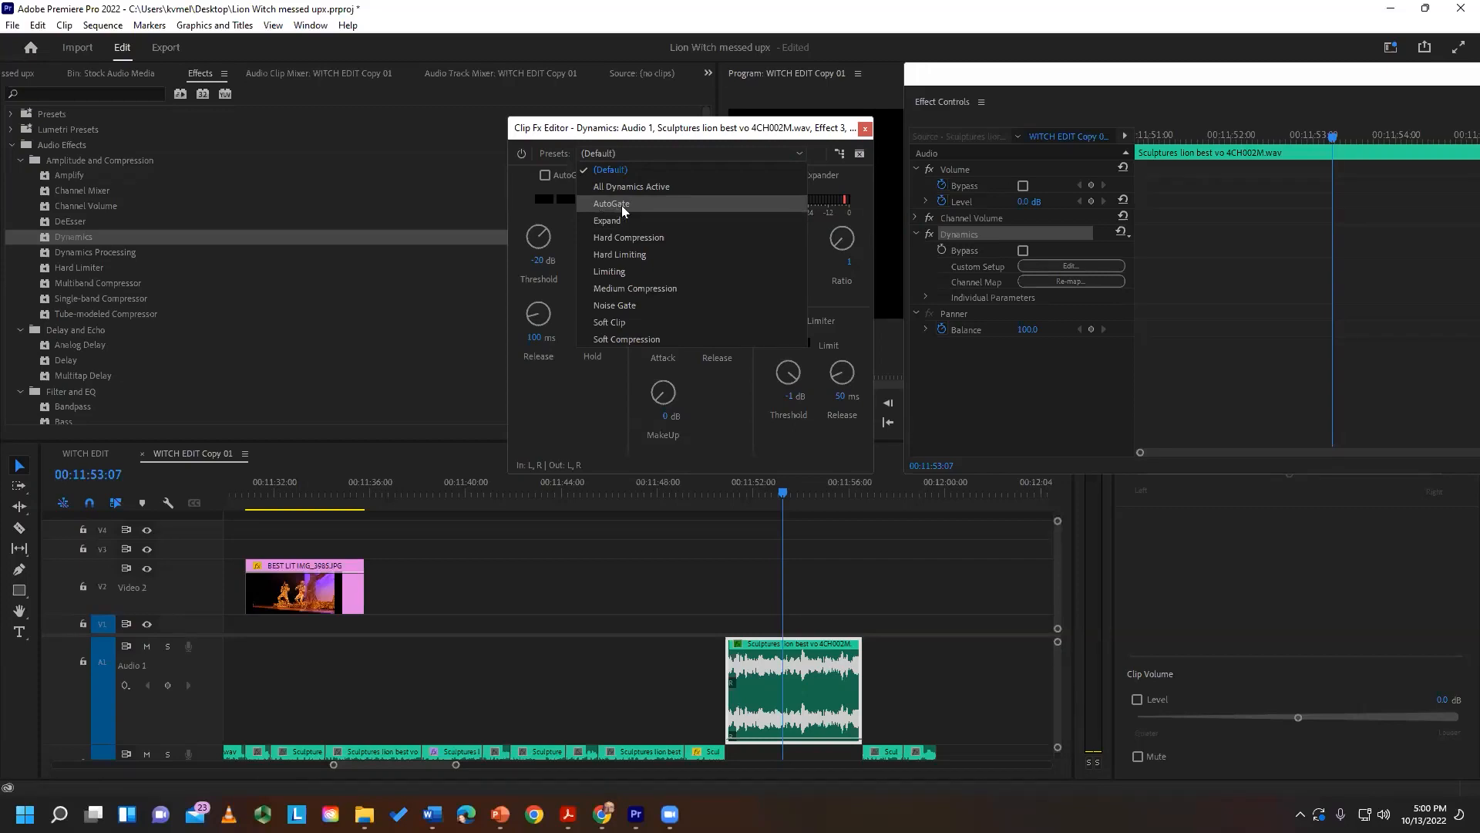
pyautogui.click(44, 284)
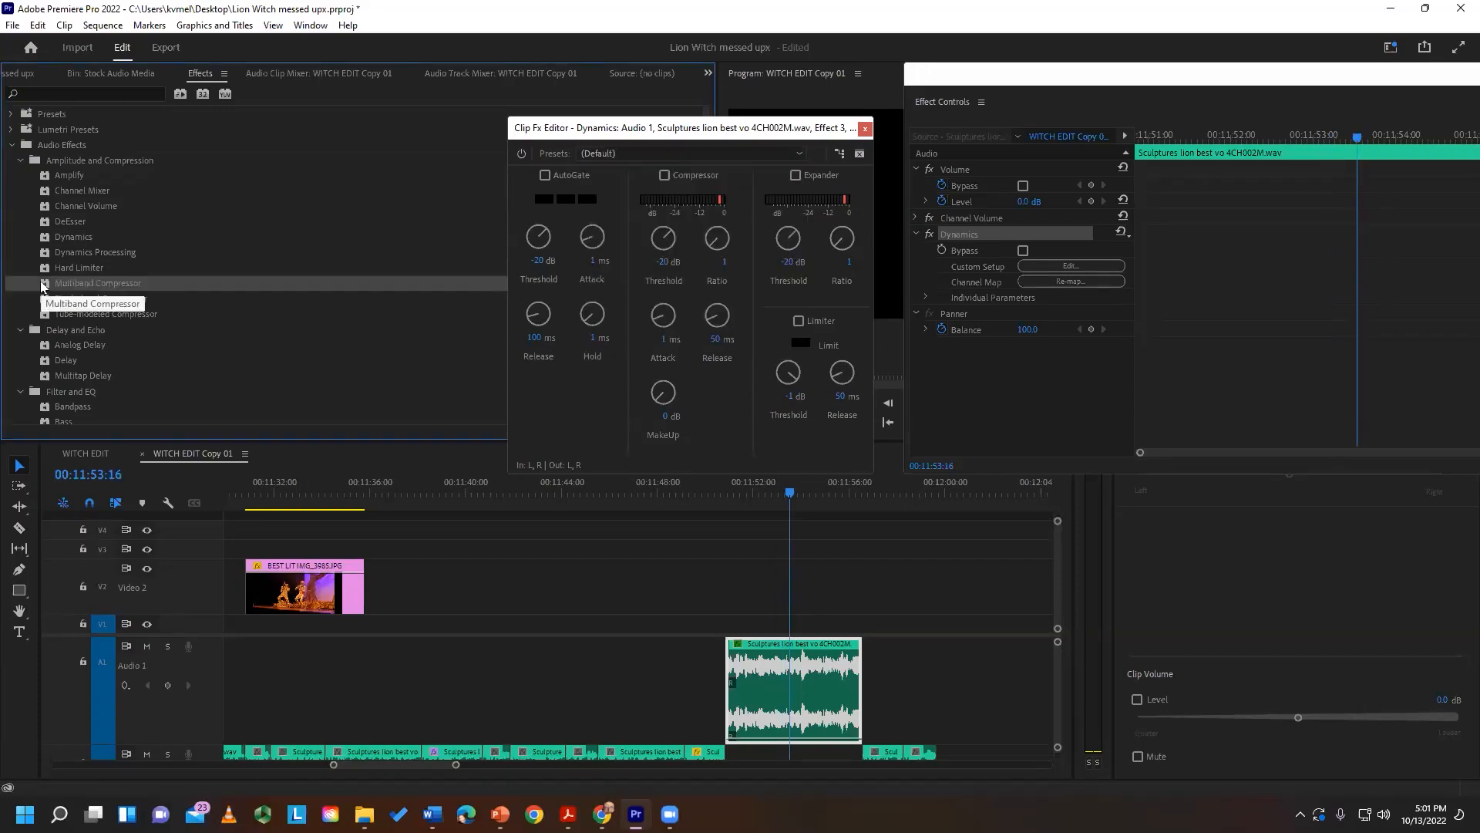
pyautogui.click(652, 151)
pyautogui.click(629, 163)
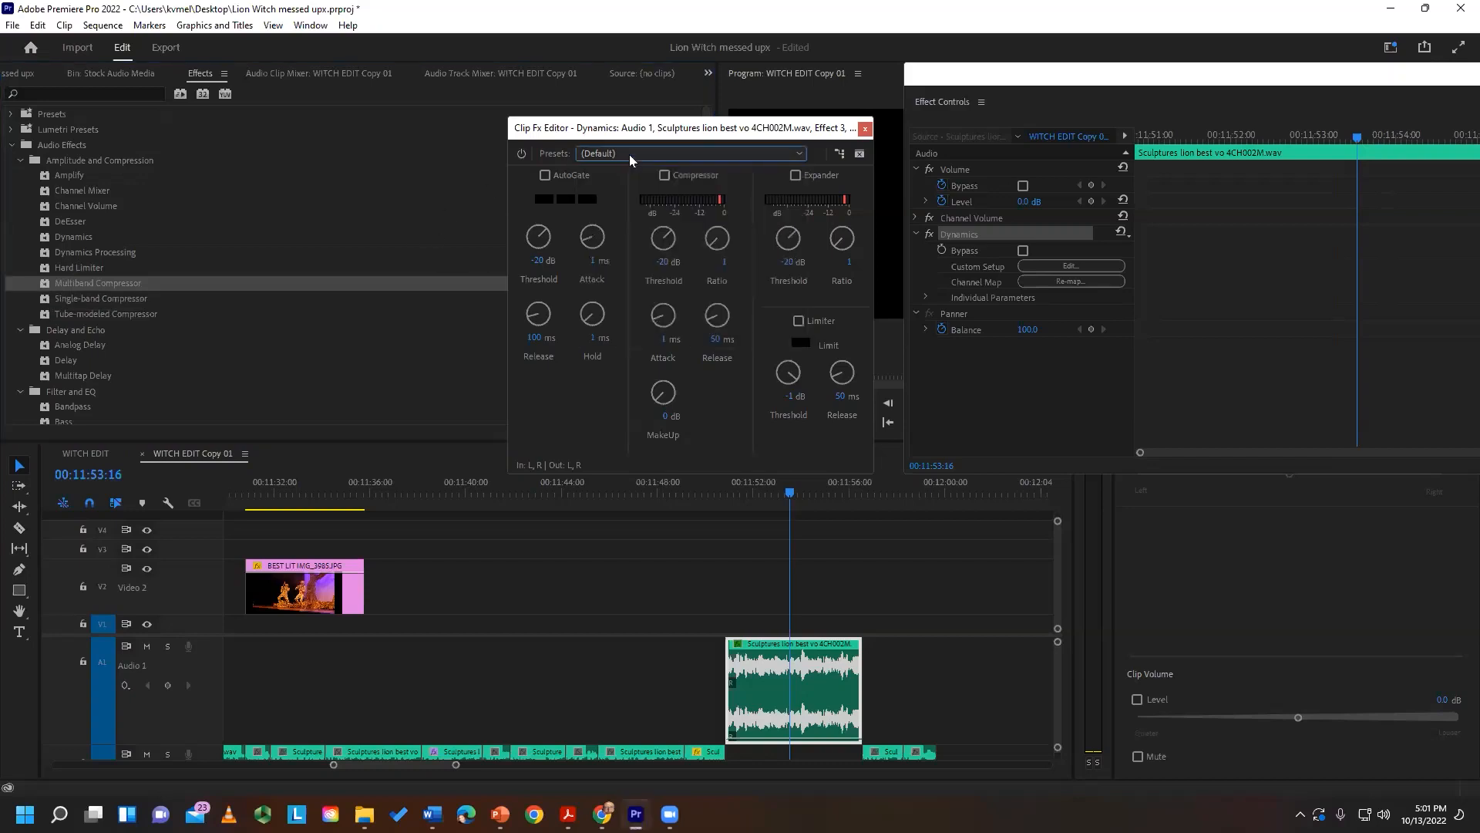
# - Examine the Delay and Echo and the Filter and EQ effects, including the graphic equalizers, Highpass, Lowpass and Parametric Equalizer
pyautogui.click(77, 345)
pyautogui.scroll(-1, 83, 348)
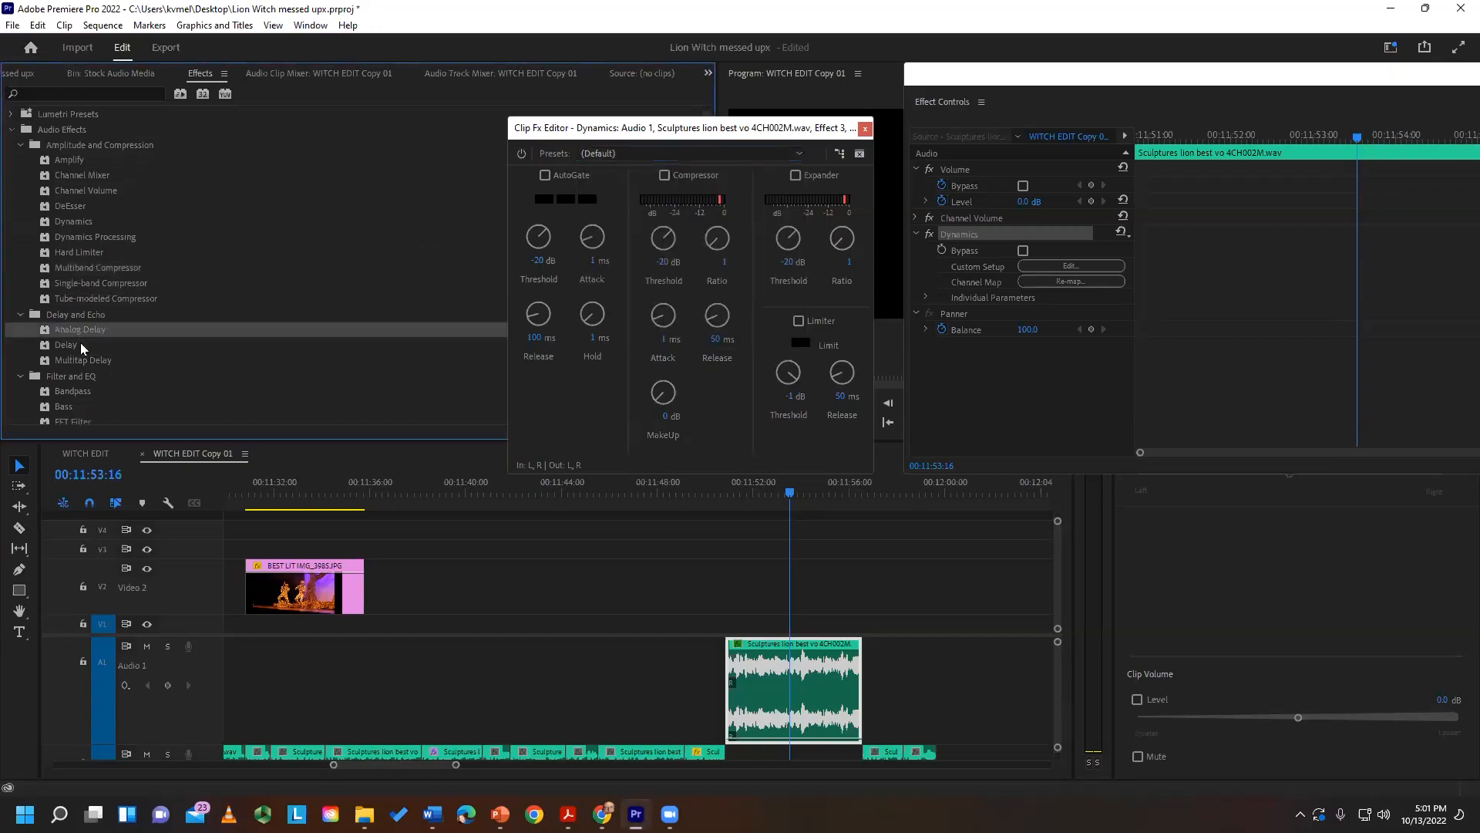
pyautogui.scroll(-3, 84, 345)
pyautogui.click(102, 299)
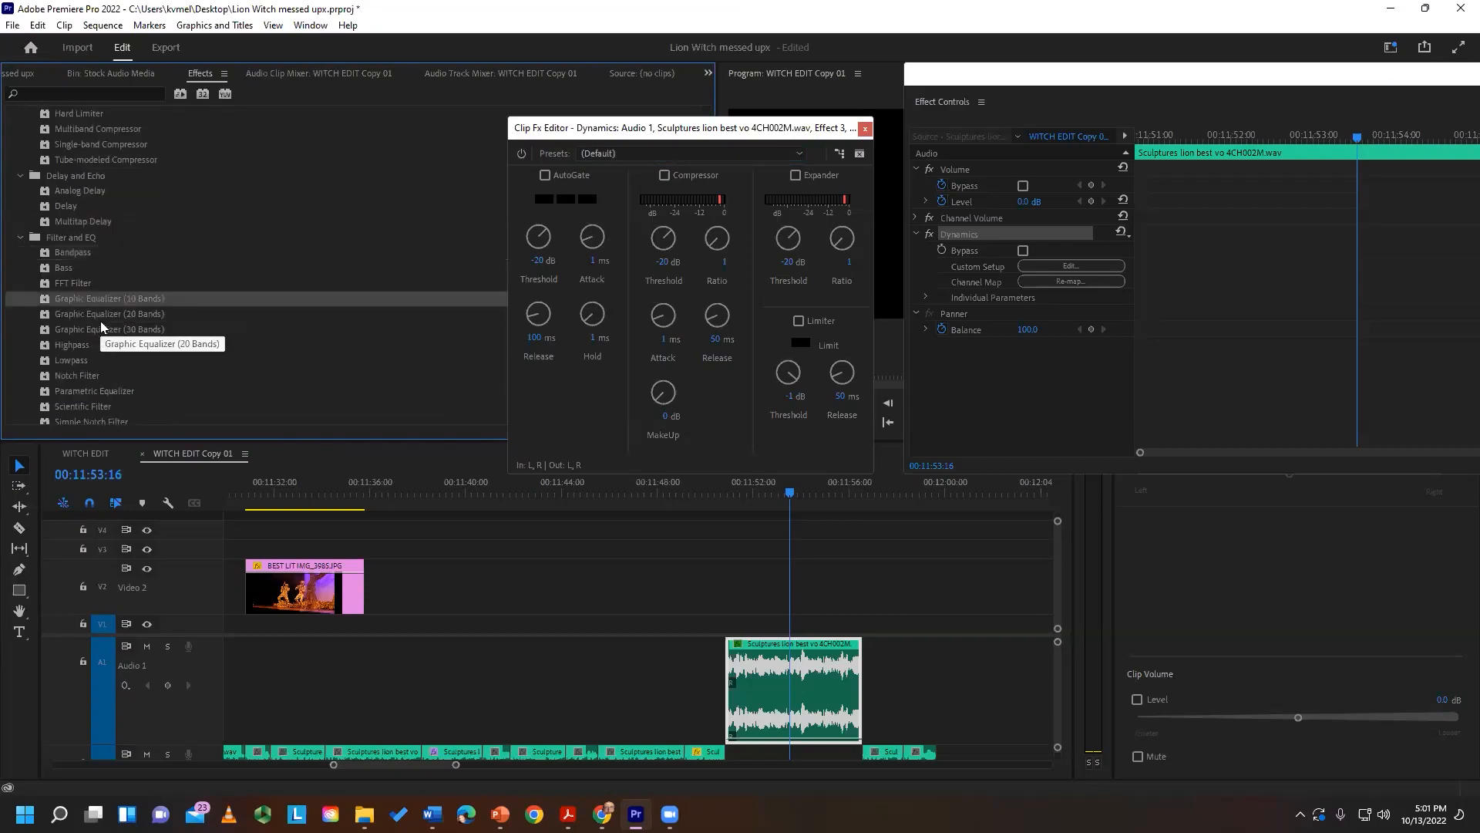
pyautogui.click(101, 319)
pyautogui.click(77, 330)
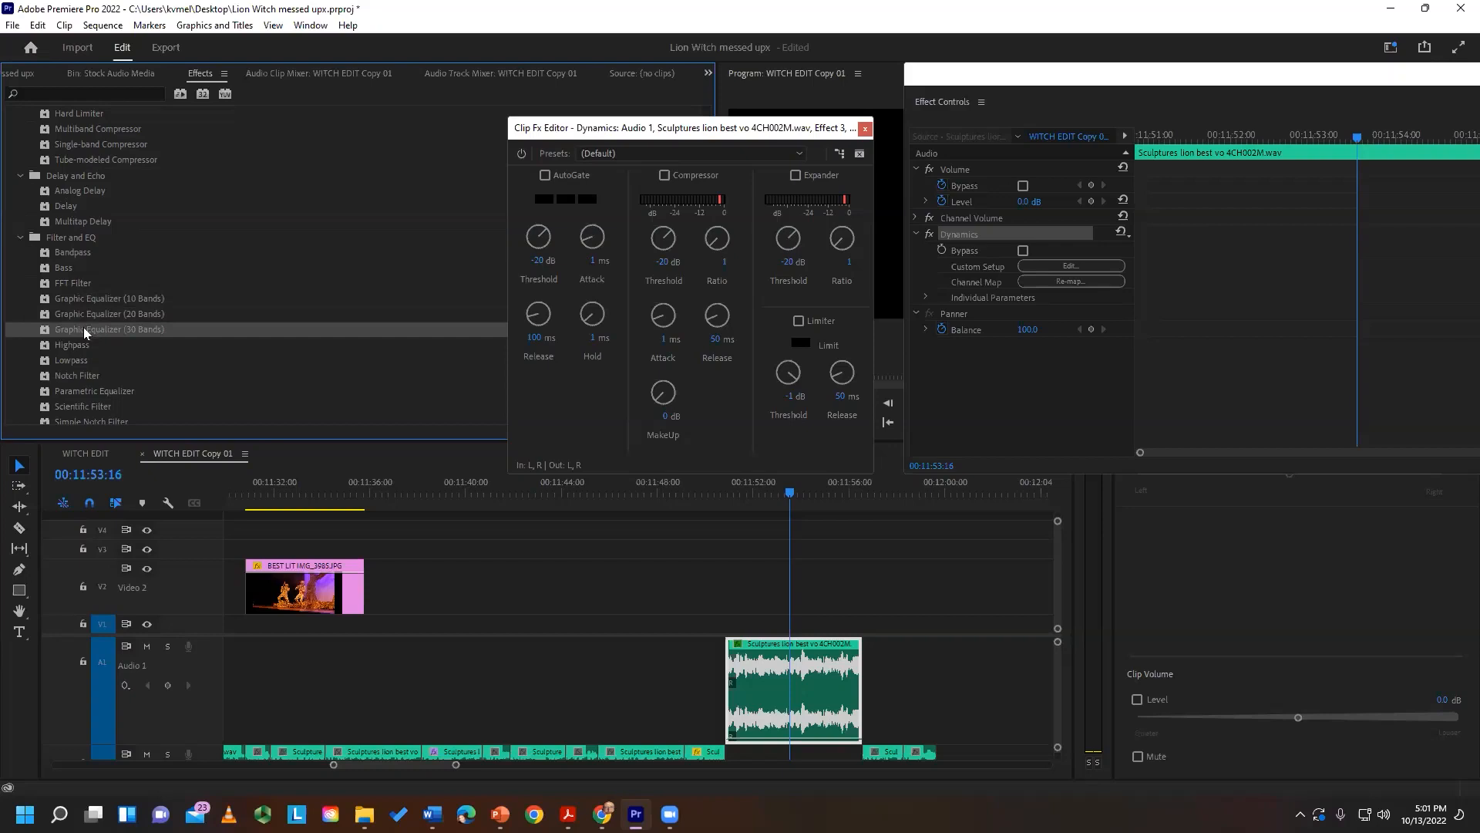
pyautogui.click(77, 345)
pyautogui.click(68, 361)
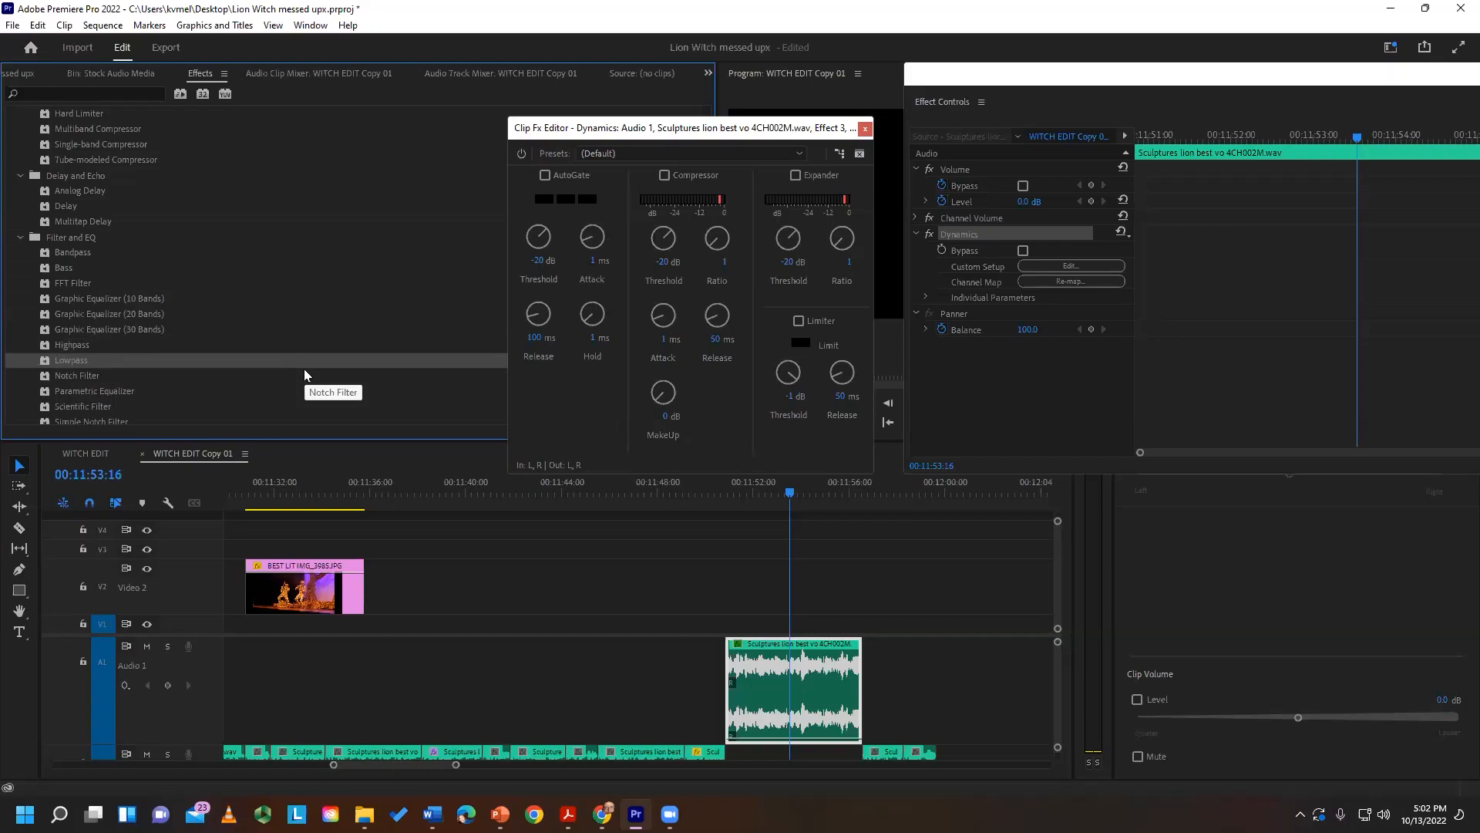
pyautogui.click(110, 393)
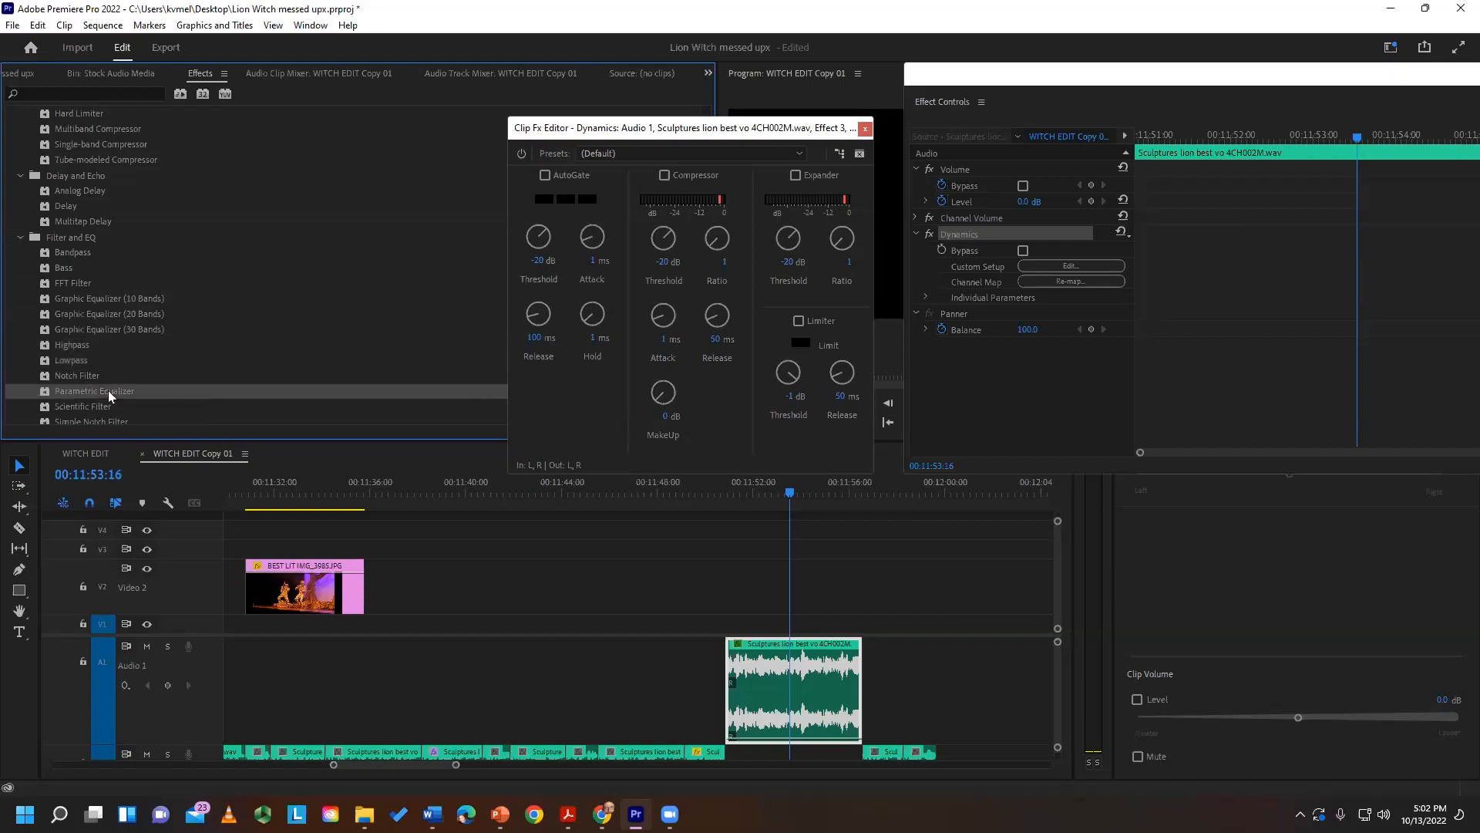
pyautogui.scroll(-2, 116, 389)
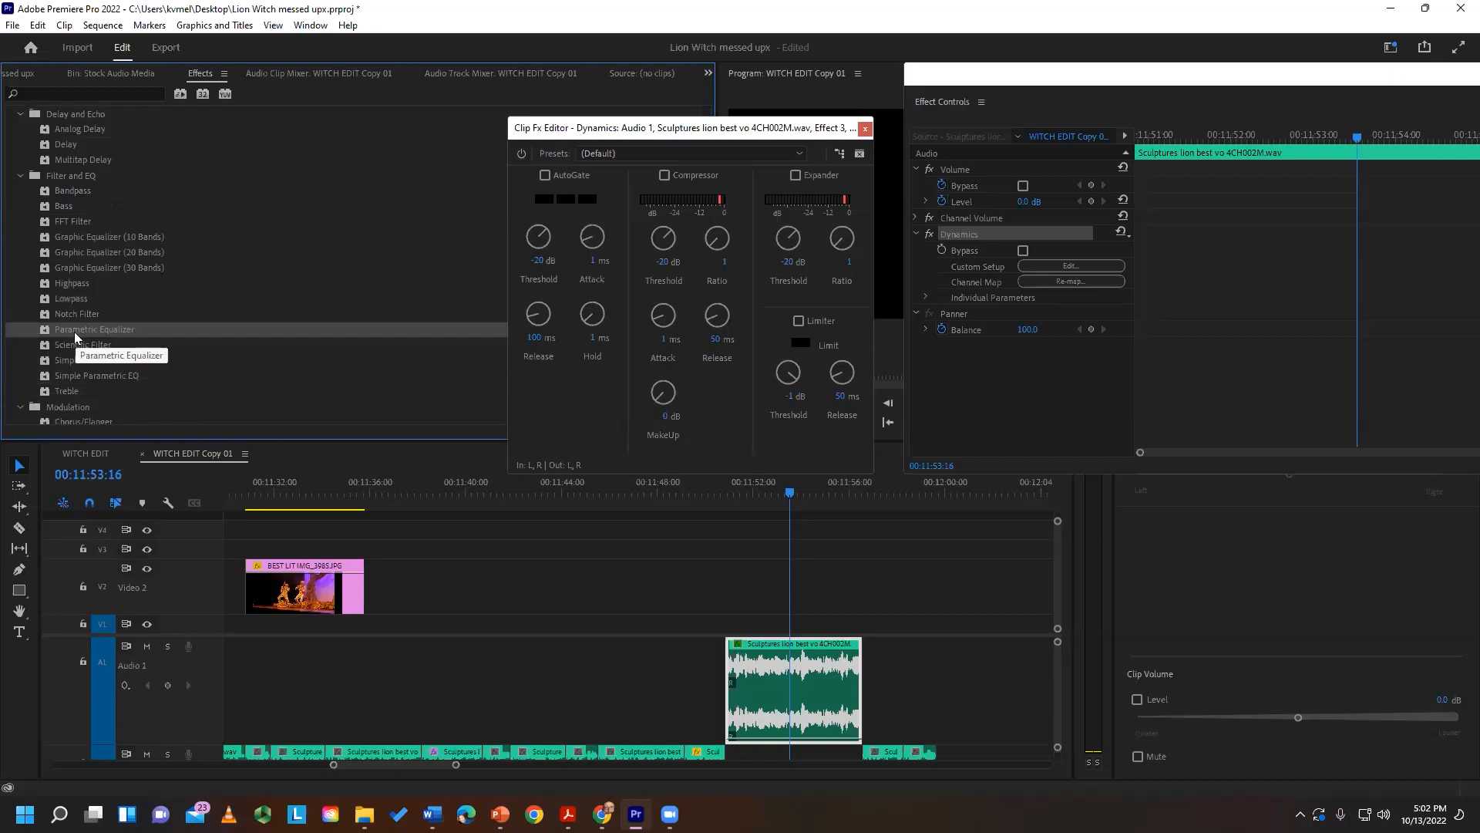
pyautogui.scroll(-3, 76, 337)
# - Examine the Modulation, Noise Reduction/Restoration and Reverb effects, including Chorus/Flanger, Convolution Reverb and Studio Reverb
pyautogui.click(112, 346)
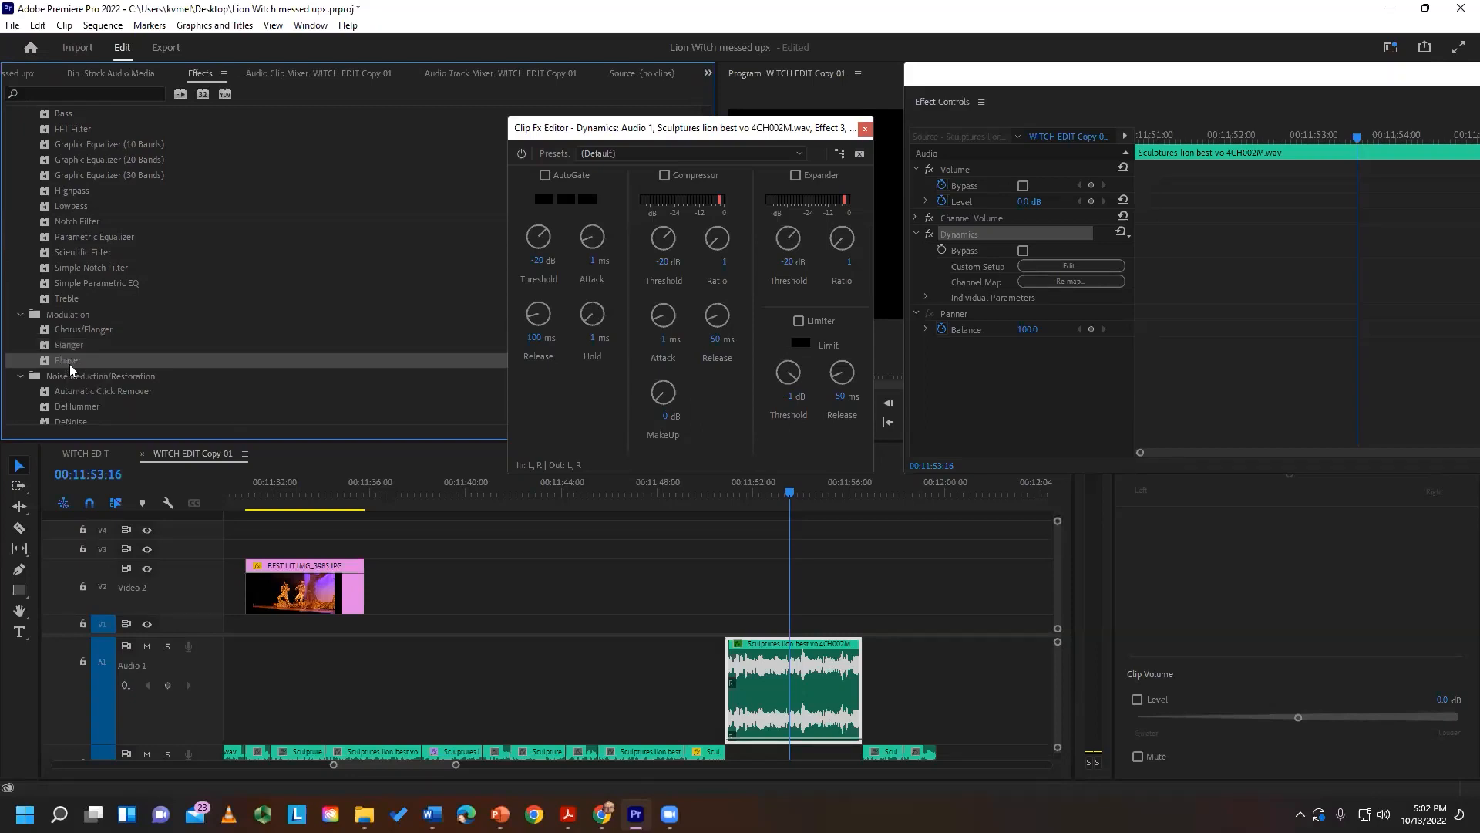
pyautogui.click(78, 333)
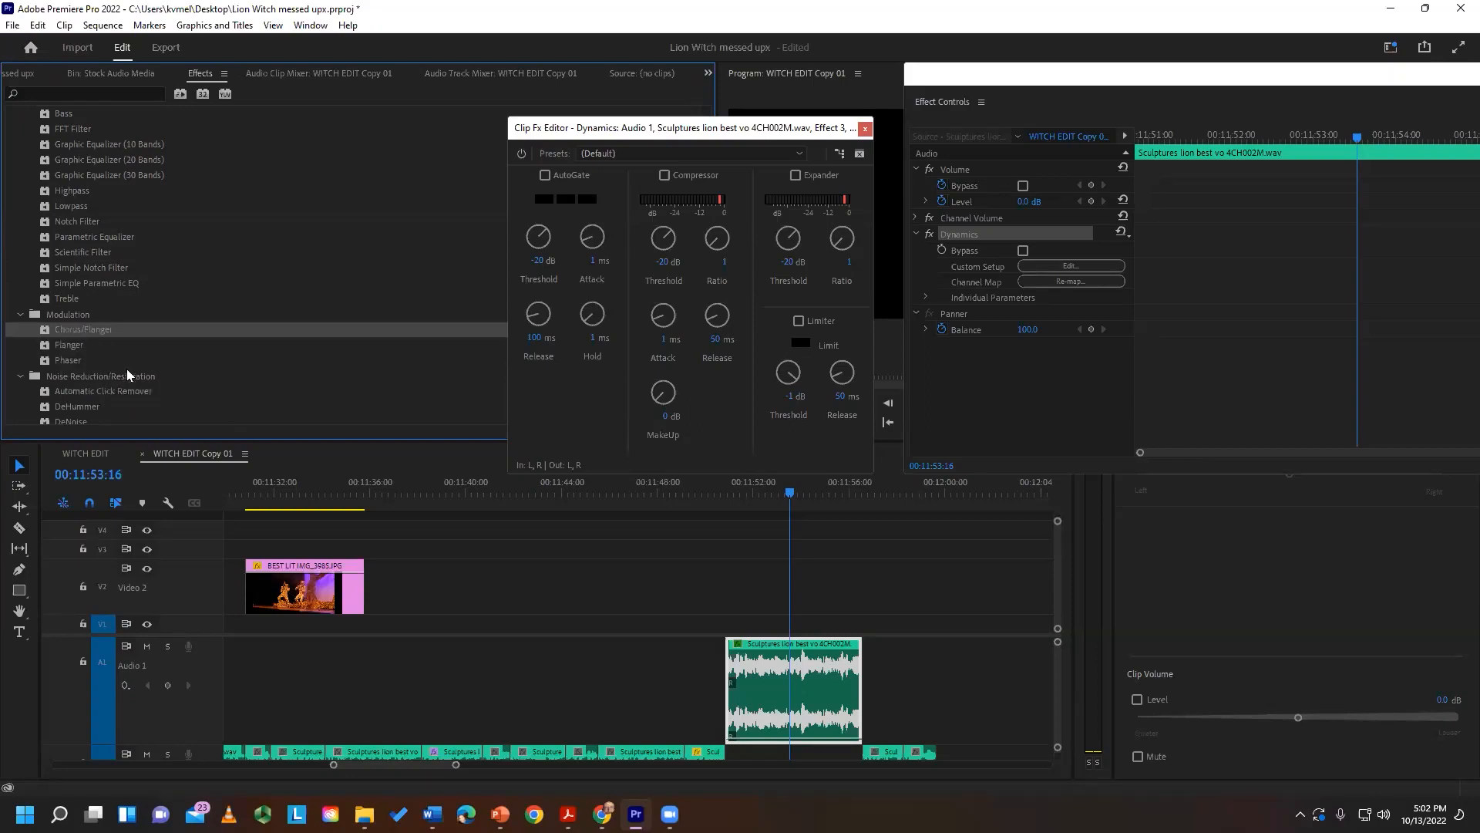
pyautogui.click(102, 377)
pyautogui.click(98, 329)
pyautogui.scroll(-2, 100, 332)
pyautogui.scroll(-1, 91, 305)
pyautogui.click(90, 345)
pyautogui.click(89, 361)
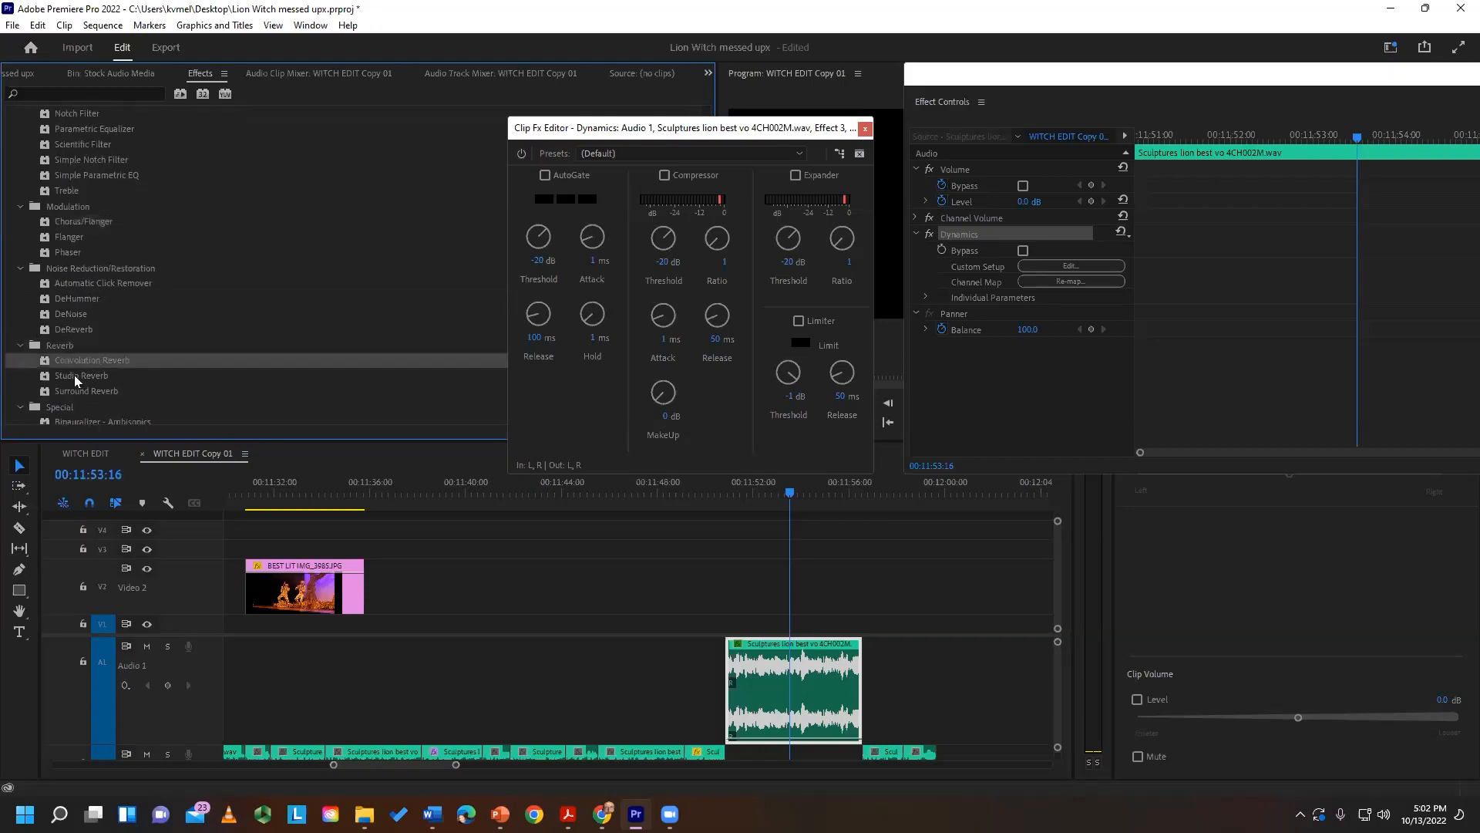
pyautogui.click(107, 377)
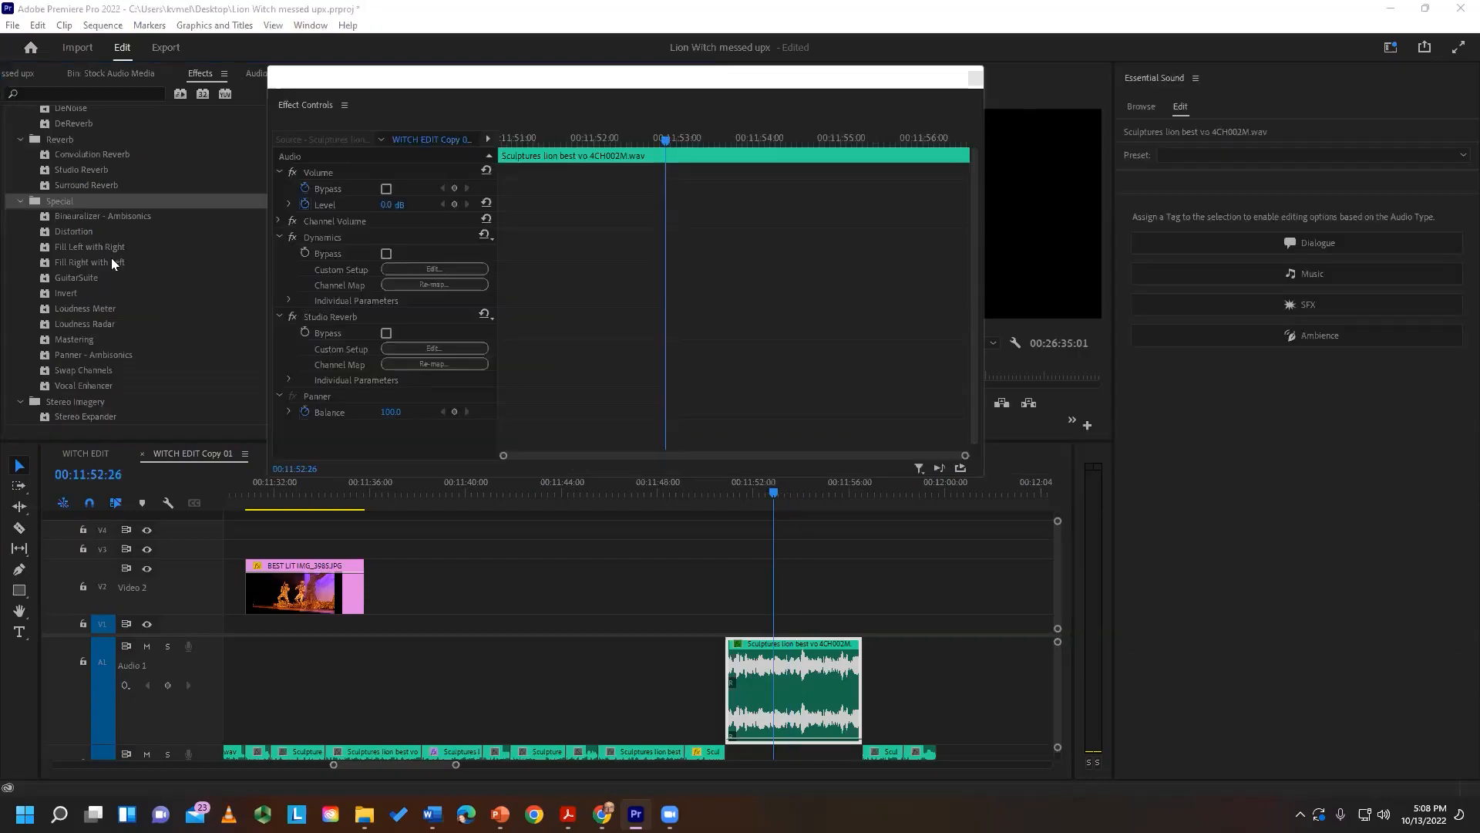
# - Look through the Special audio effects, including Distortion, GuitarSuite and Panner - Ambisonics
pyautogui.click(84, 231)
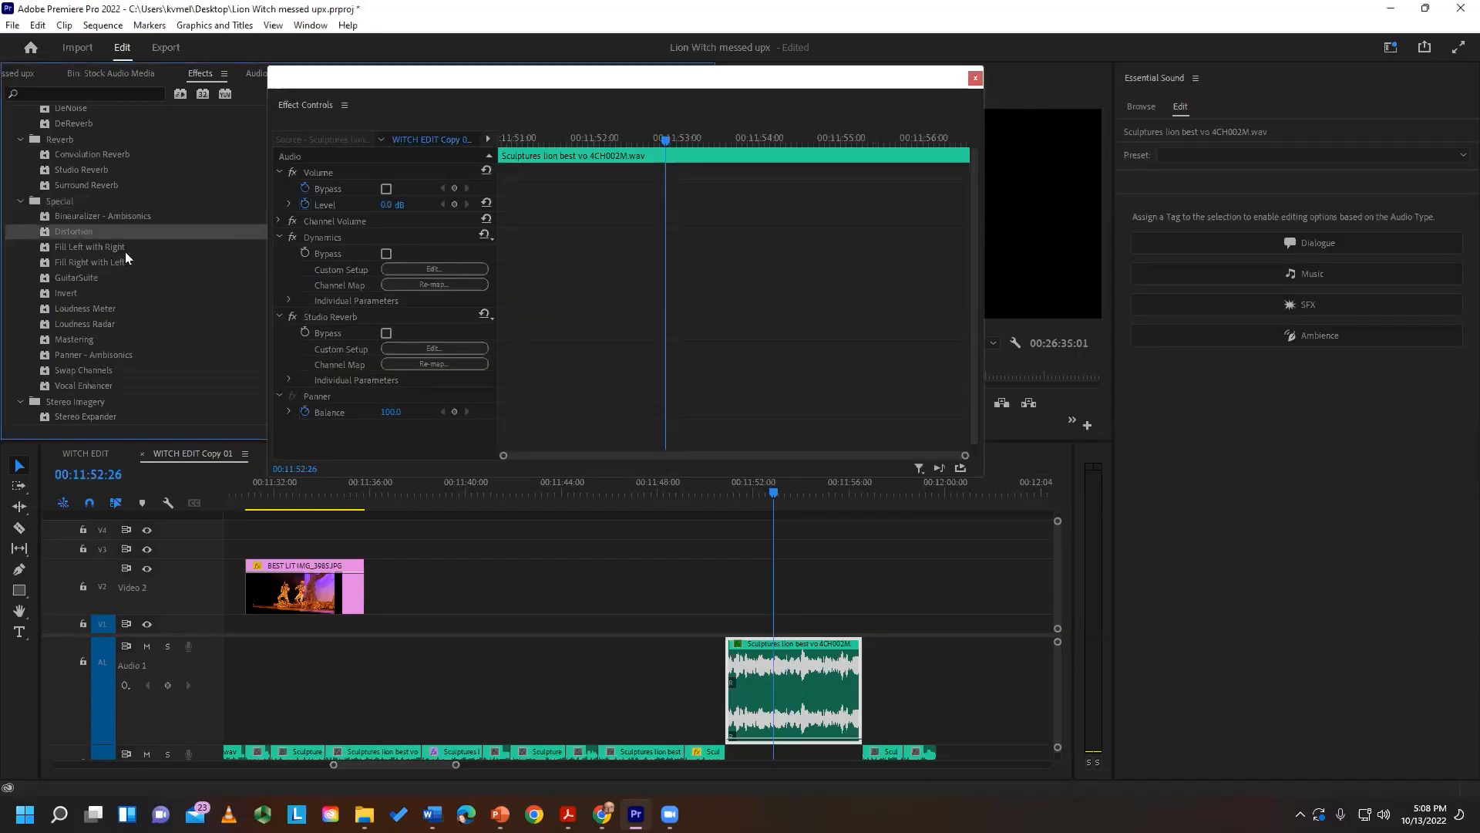
pyautogui.click(95, 279)
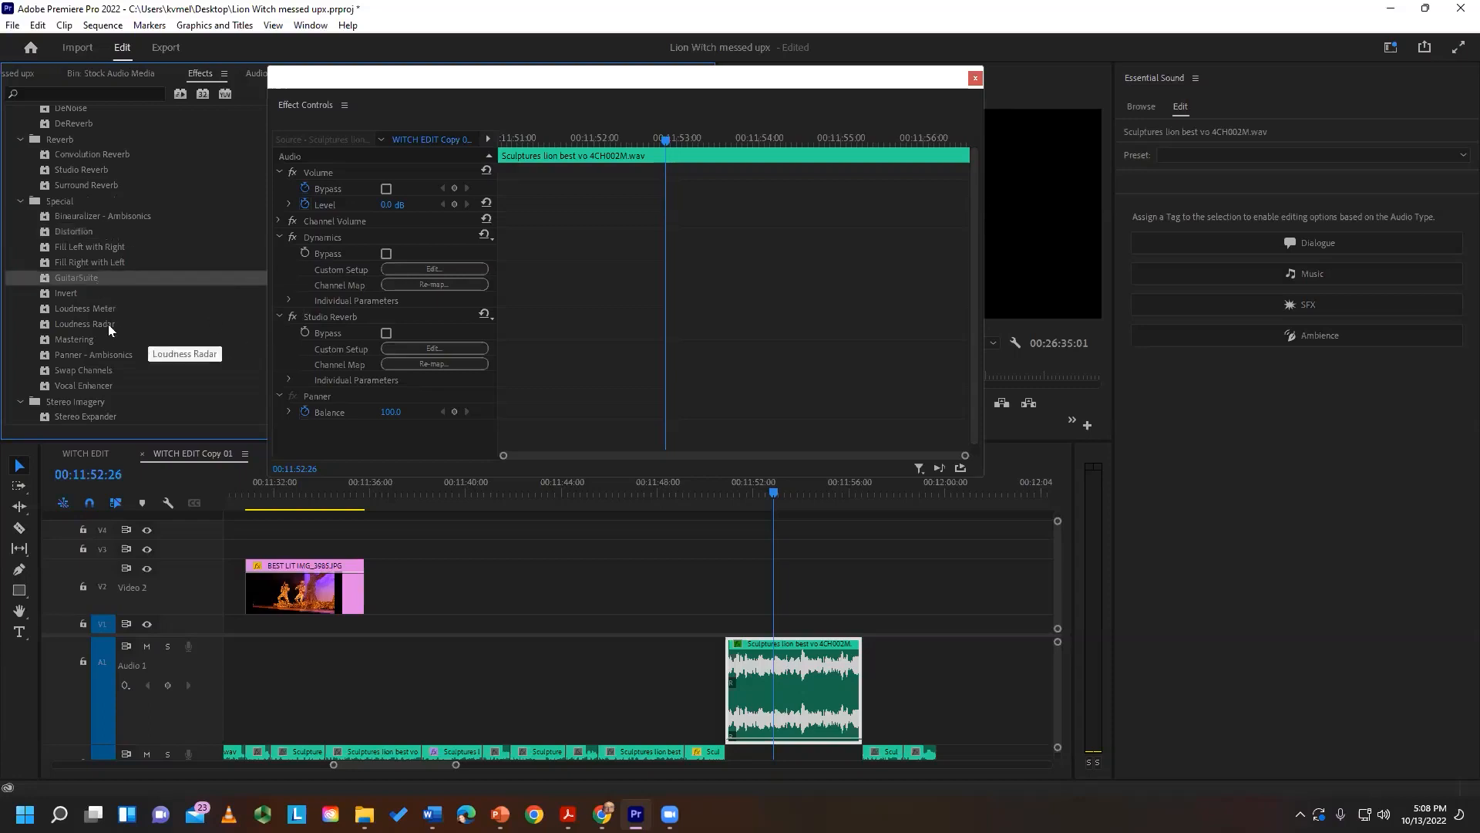
pyautogui.click(108, 354)
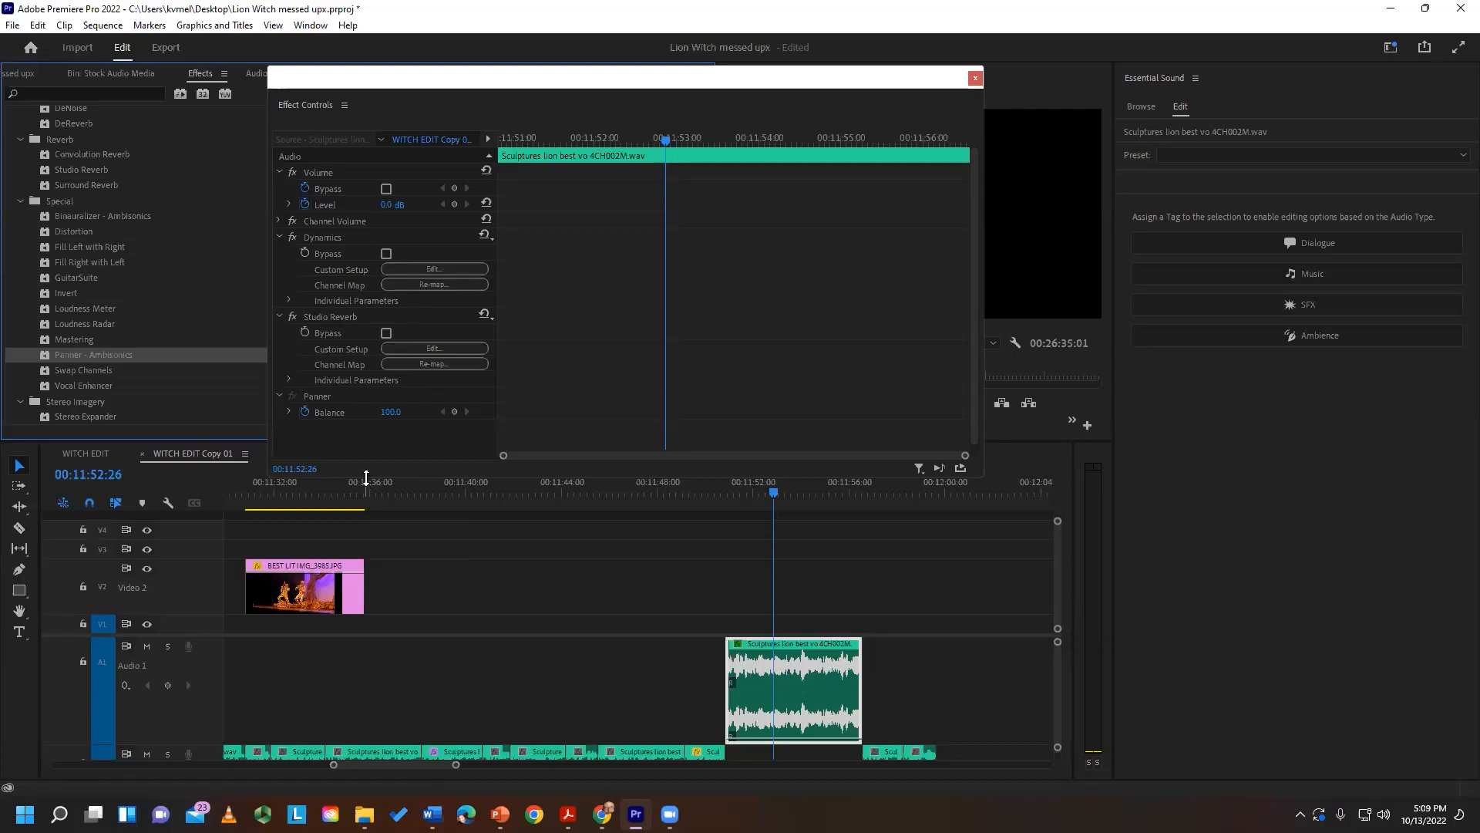
# - Heighten the clip's effect settings area and toggle Studio Reverb on and off several times, leaving it disabled
pyautogui.moveTo(366, 477); pyautogui.dragTo(367, 589)
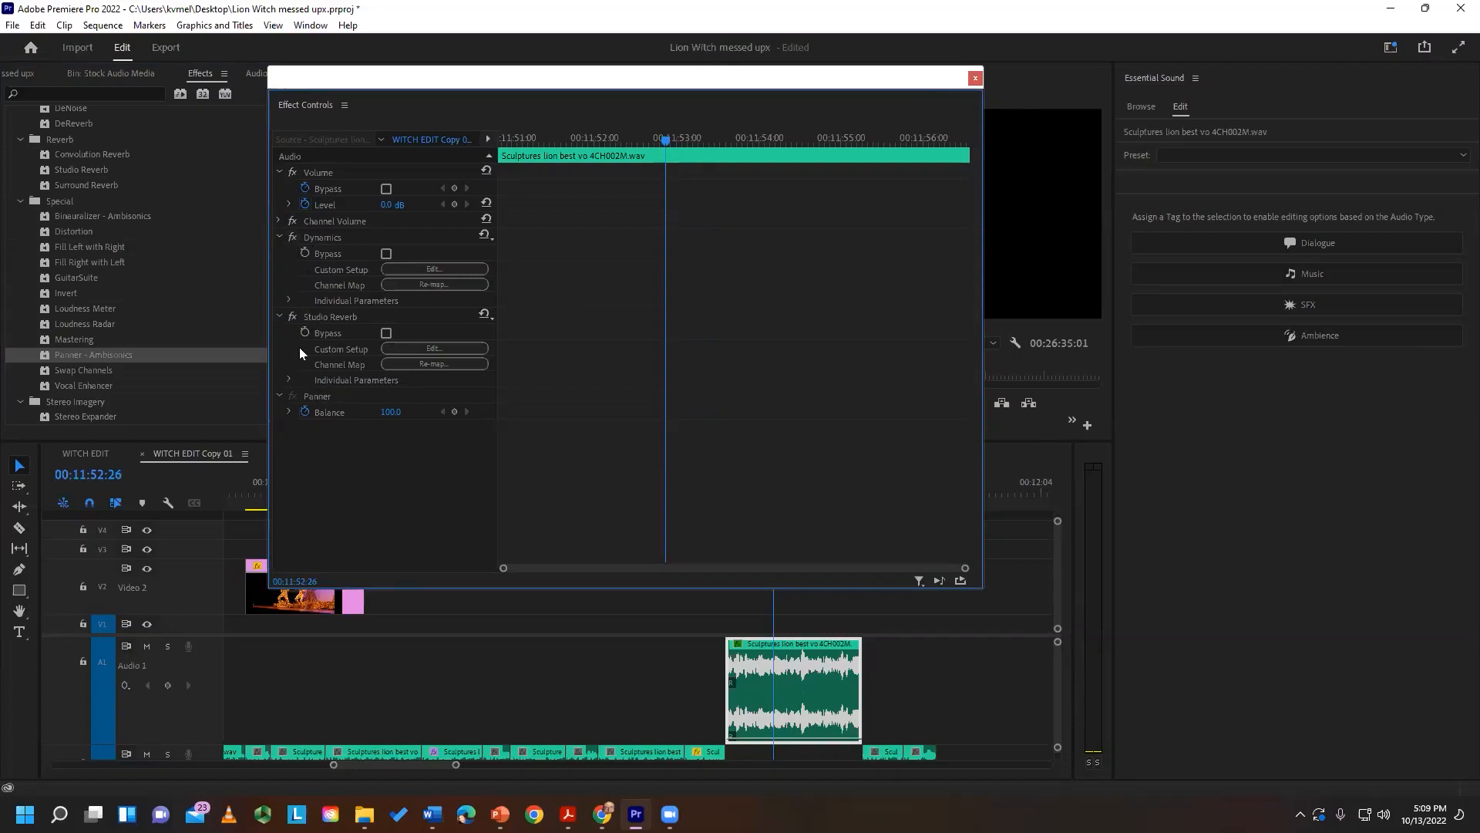
pyautogui.click(290, 317)
pyautogui.click(290, 317)
pyautogui.click(290, 316)
pyautogui.click(290, 316)
pyautogui.click(291, 318)
pyautogui.click(289, 314)
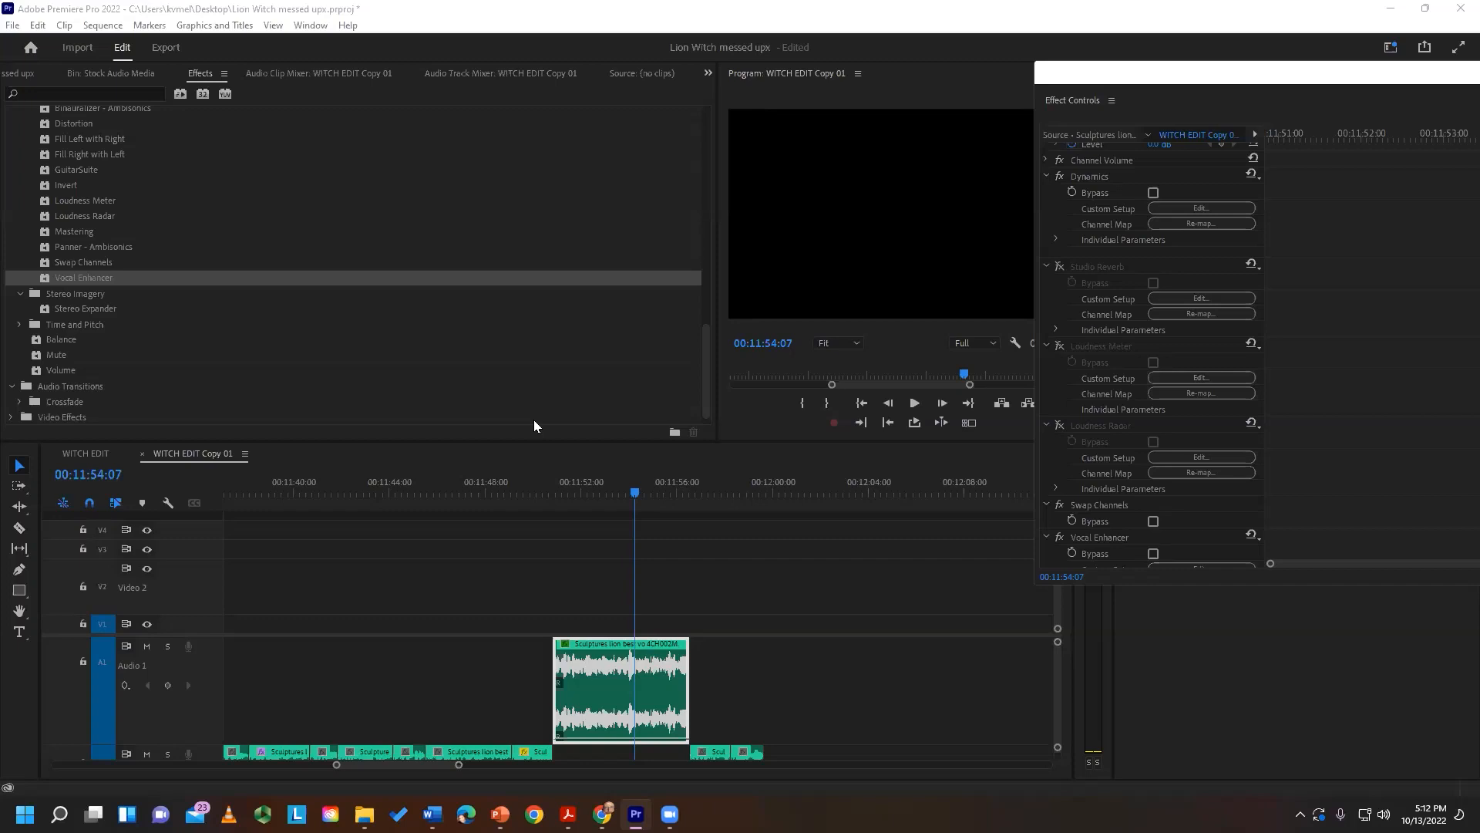
# - Highlight Swap Channels among the Special audio effects and move the playhead to 00:11:52:12 within the Sculptures clip
pyautogui.scroll(3, 58, 362)
pyautogui.click(58, 360)
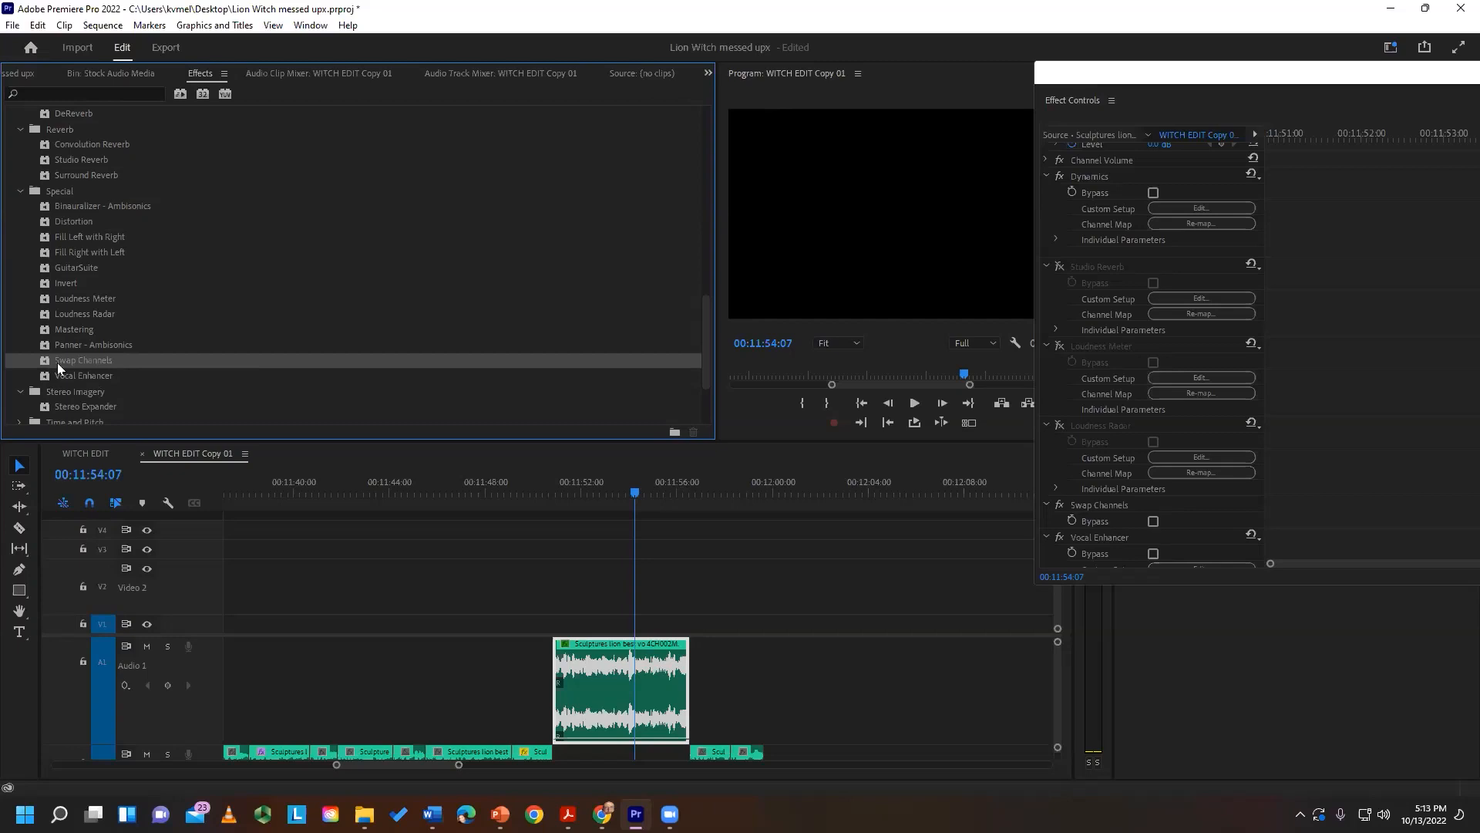
pyautogui.click(601, 486)
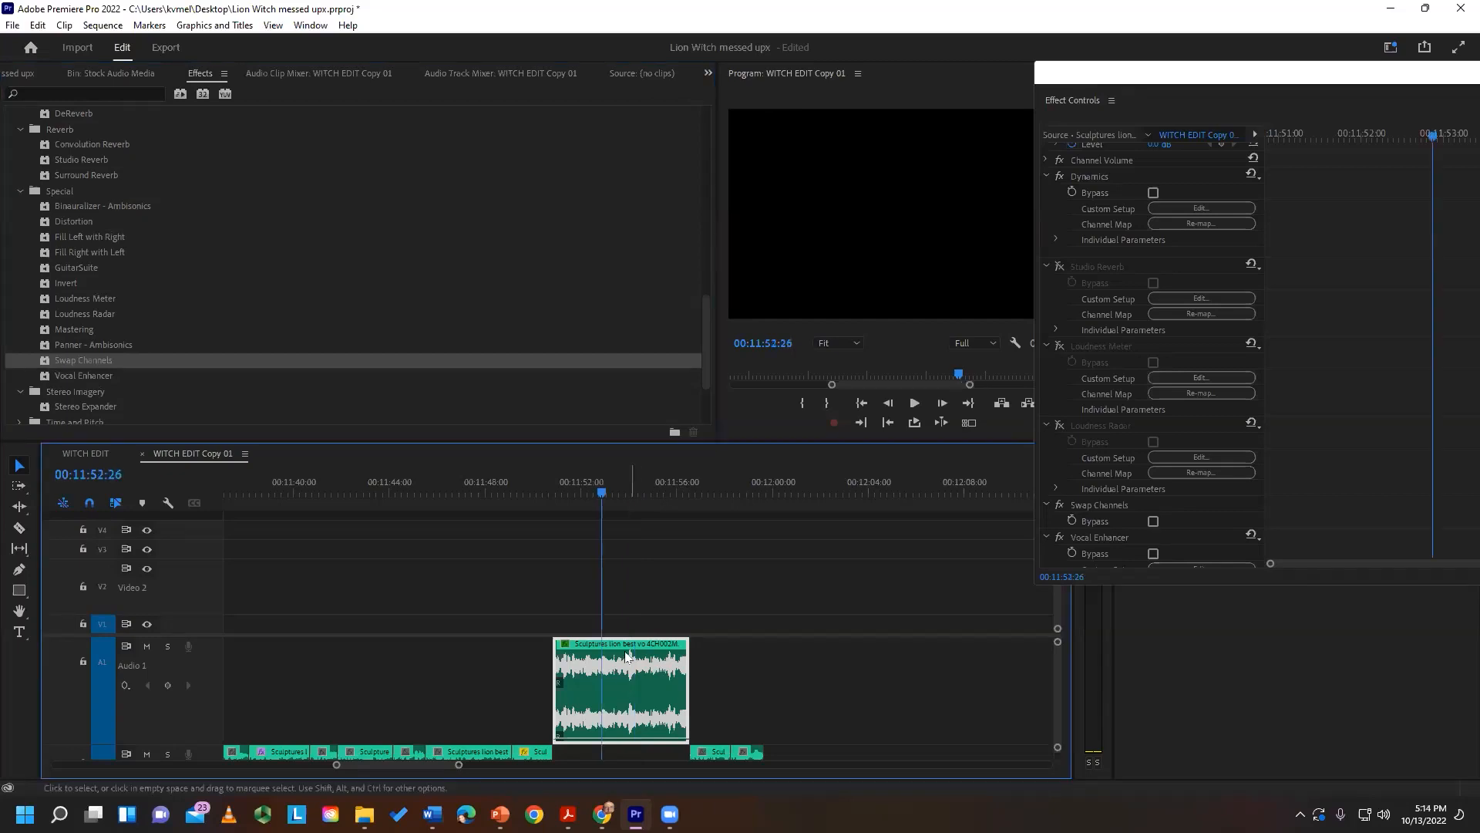
pyautogui.click(591, 485)
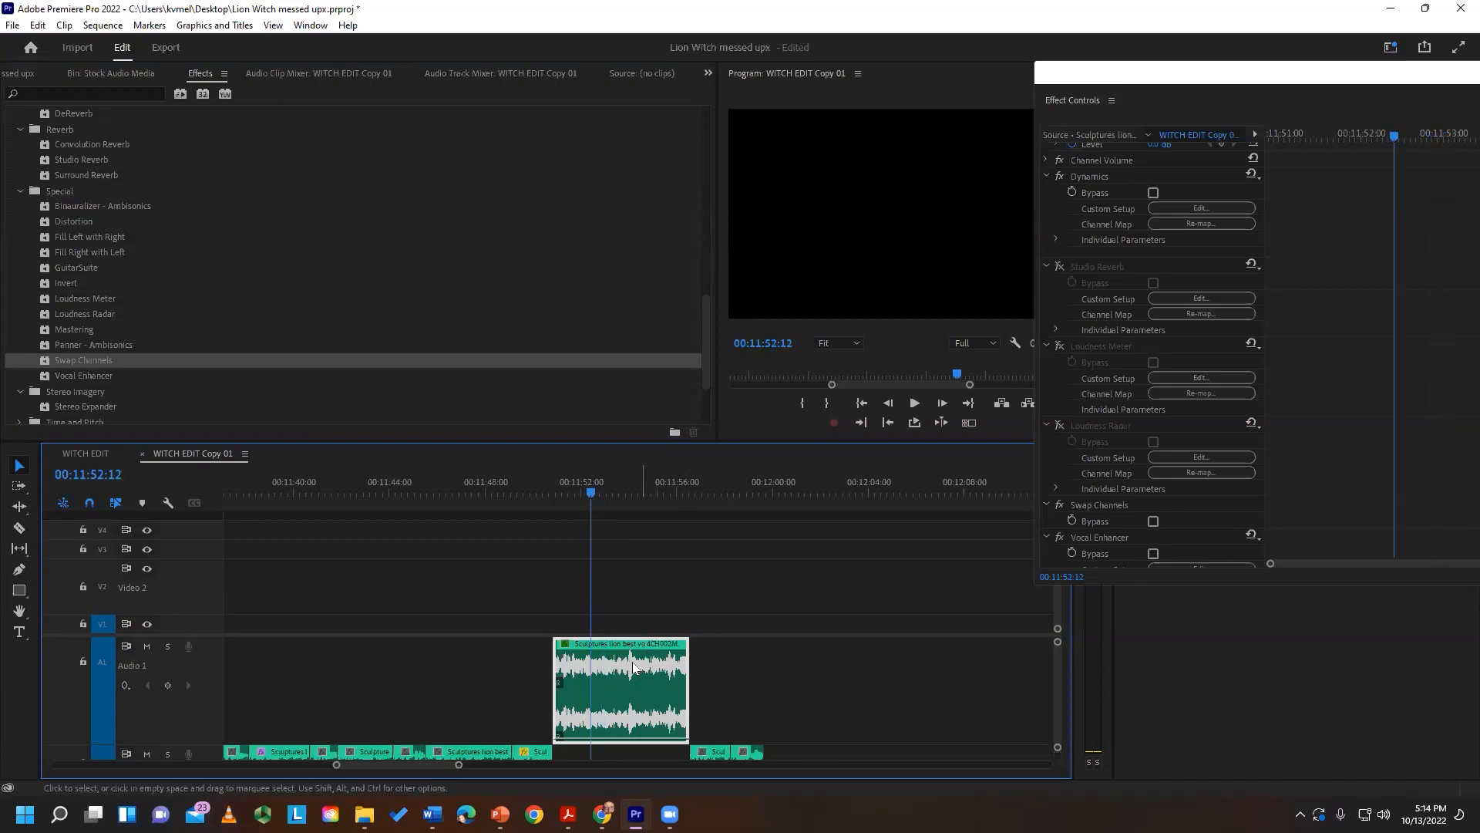
# - Modify the Sculptures clip's audio channels so its right channel uses the left media source channel
pyautogui.rightClick(630, 661)
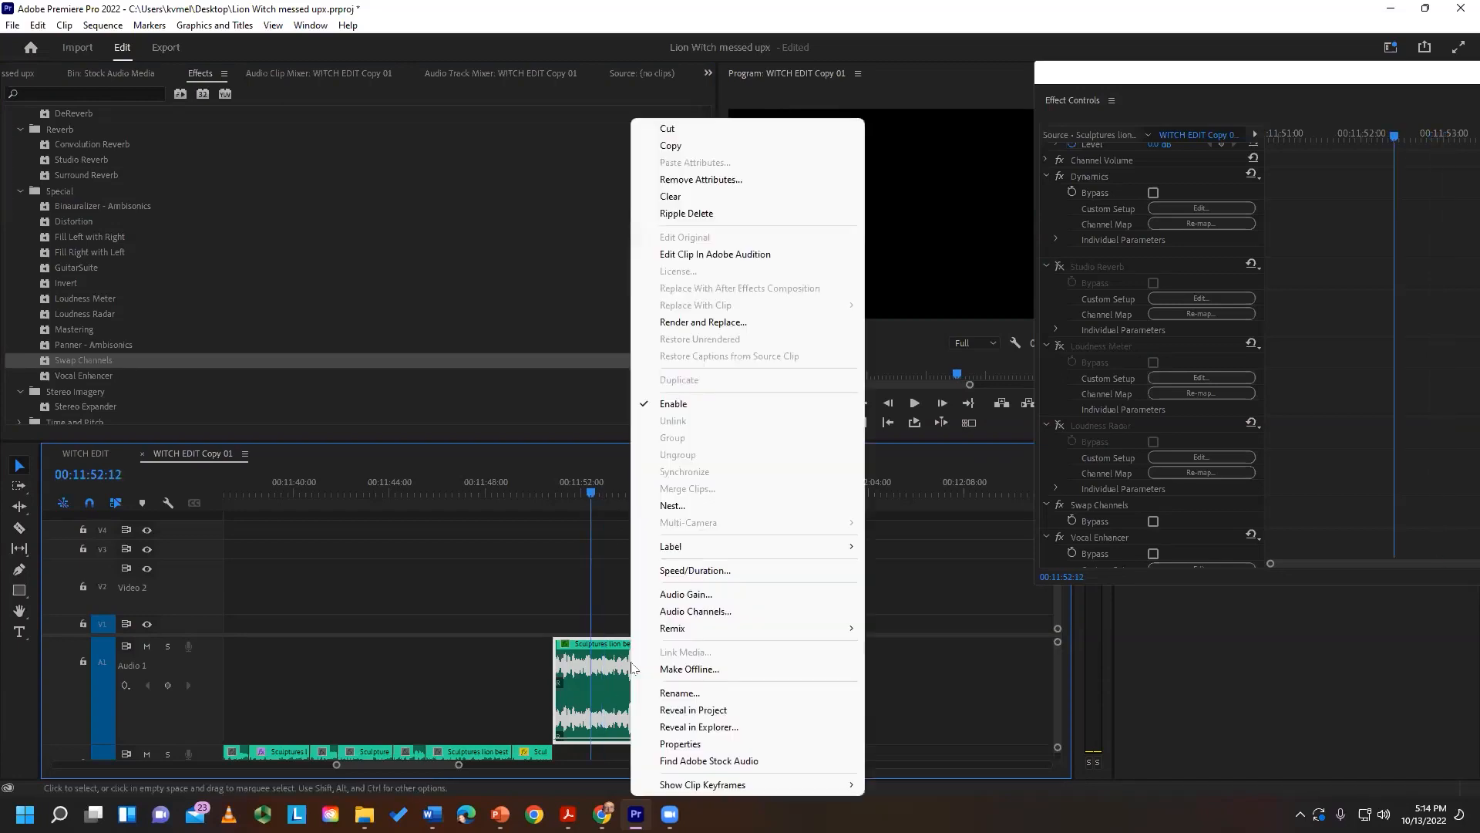
pyautogui.click(688, 611)
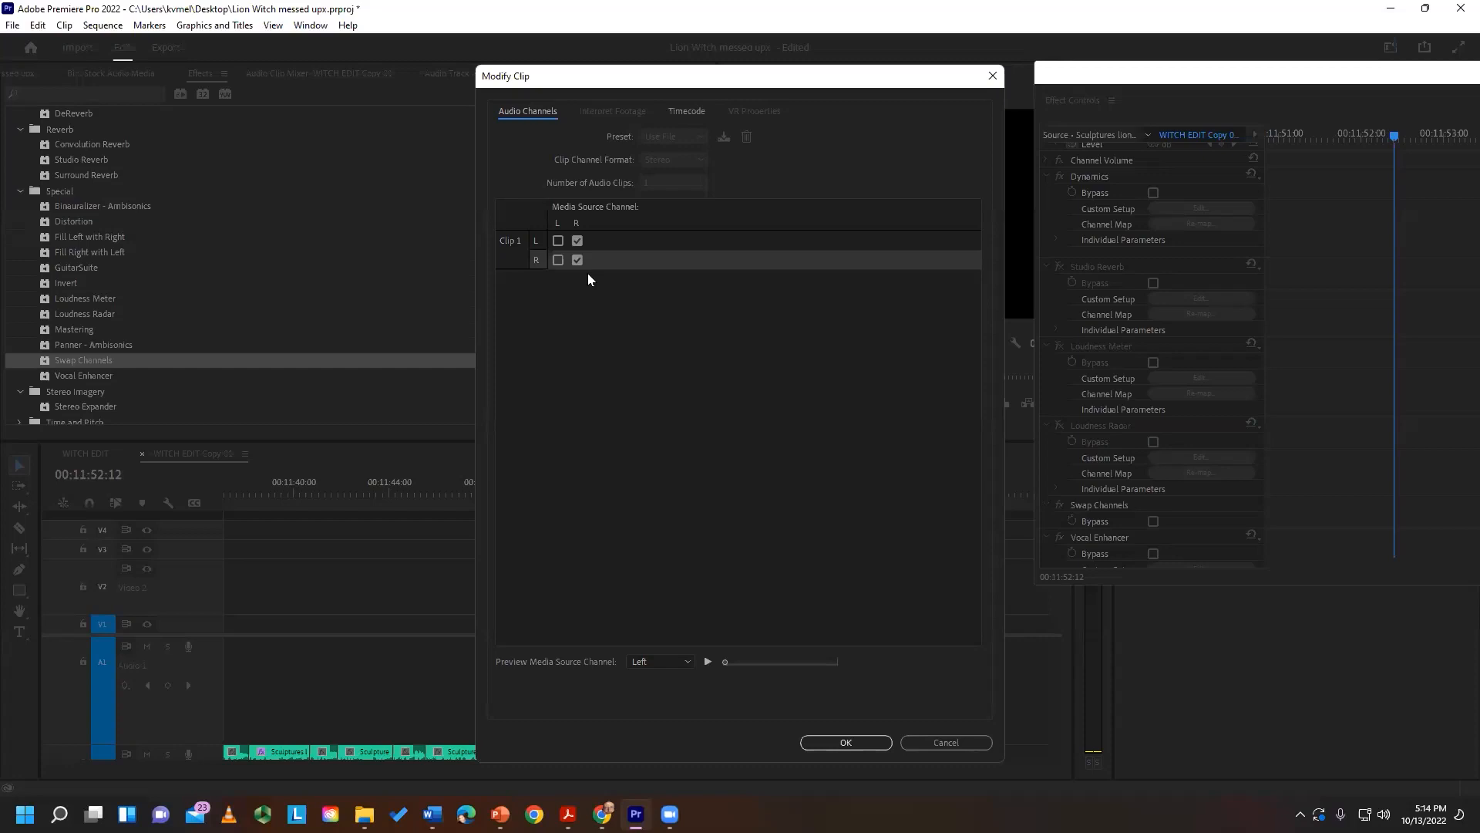
pyautogui.press('Return')
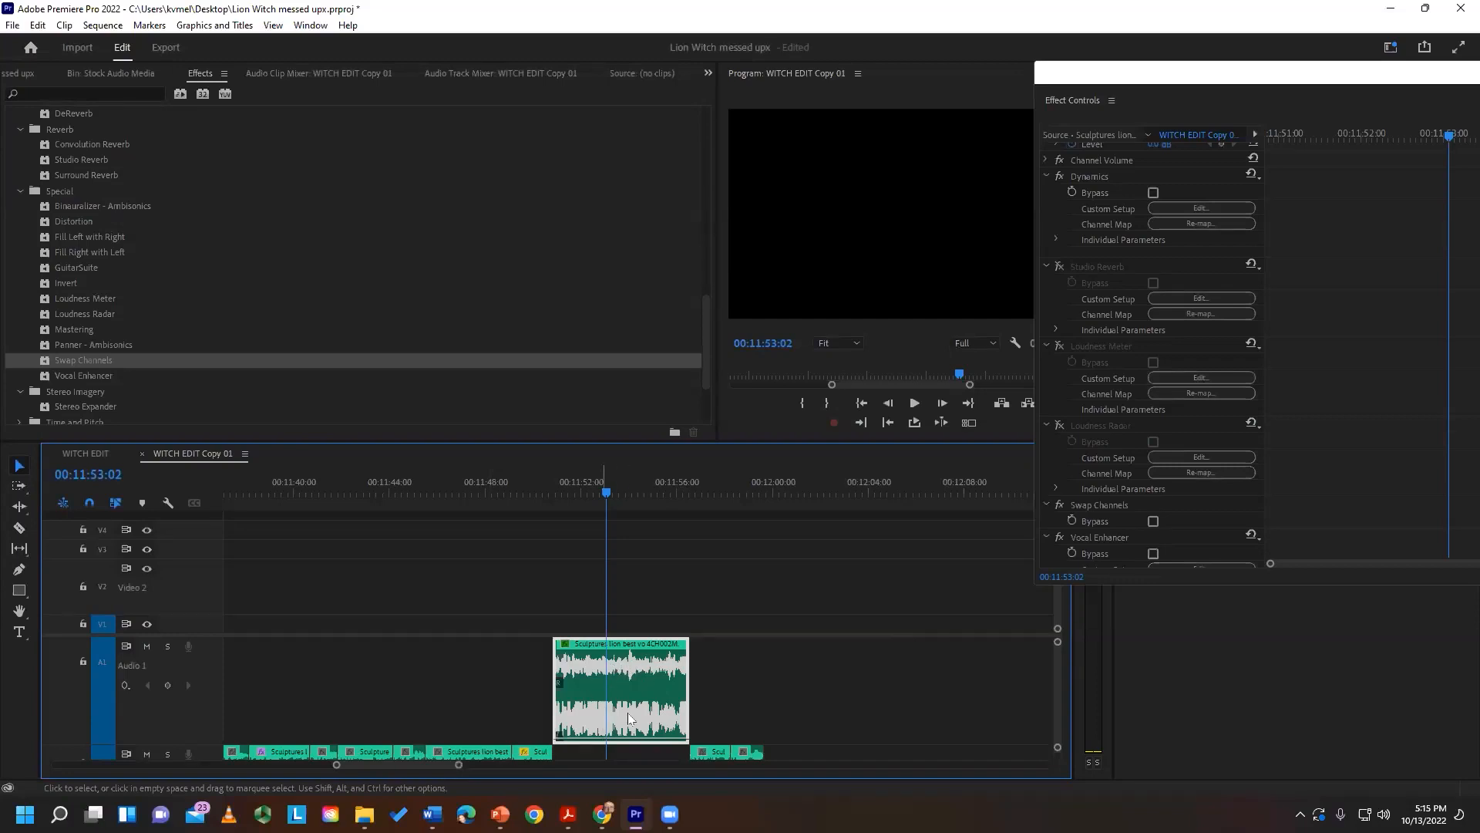
# - Modify the Sculptures clip's audio channels so its right channel uses the right media source channel
pyautogui.press('=')
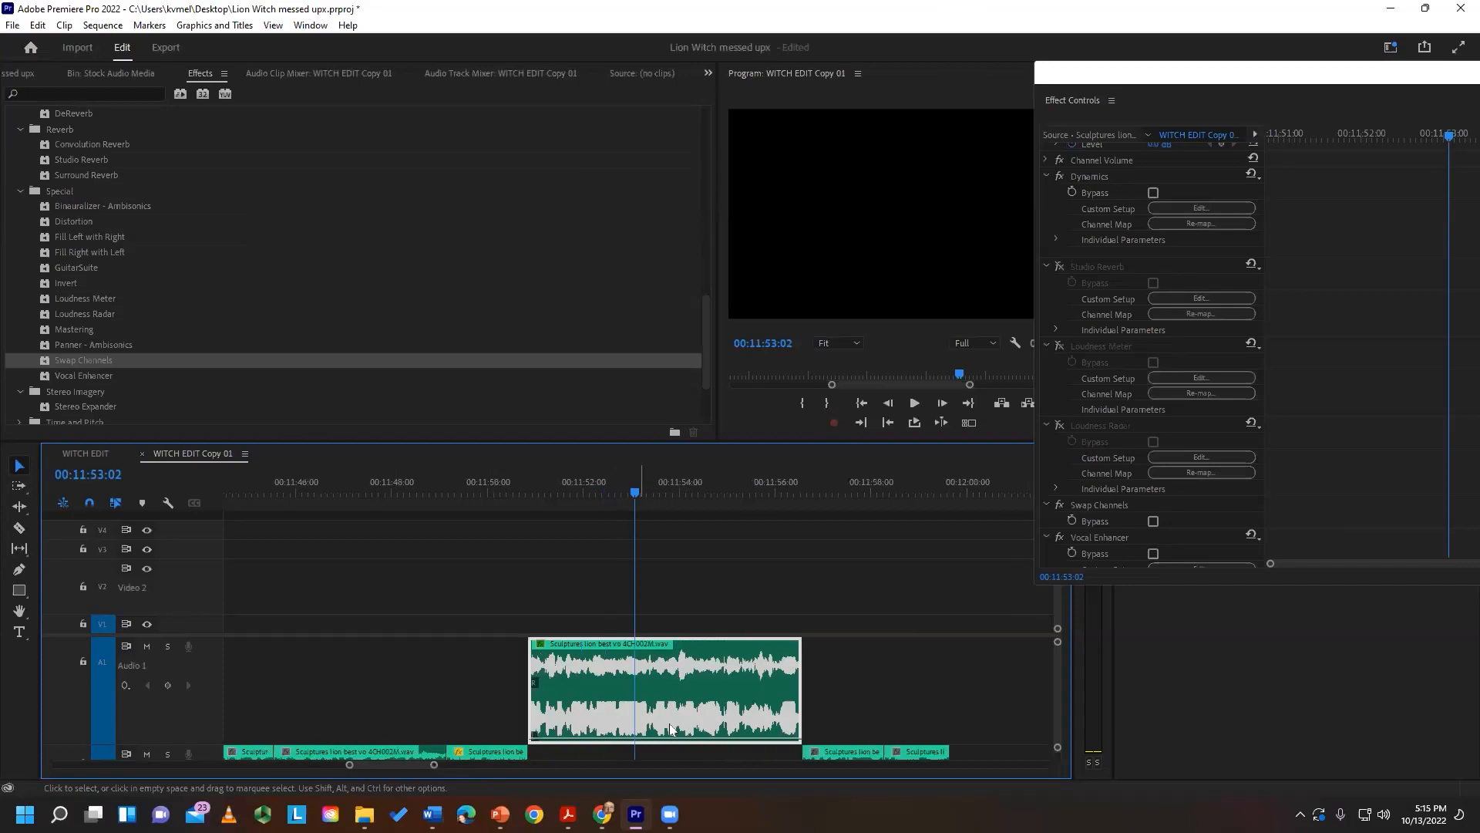
pyautogui.press('=')
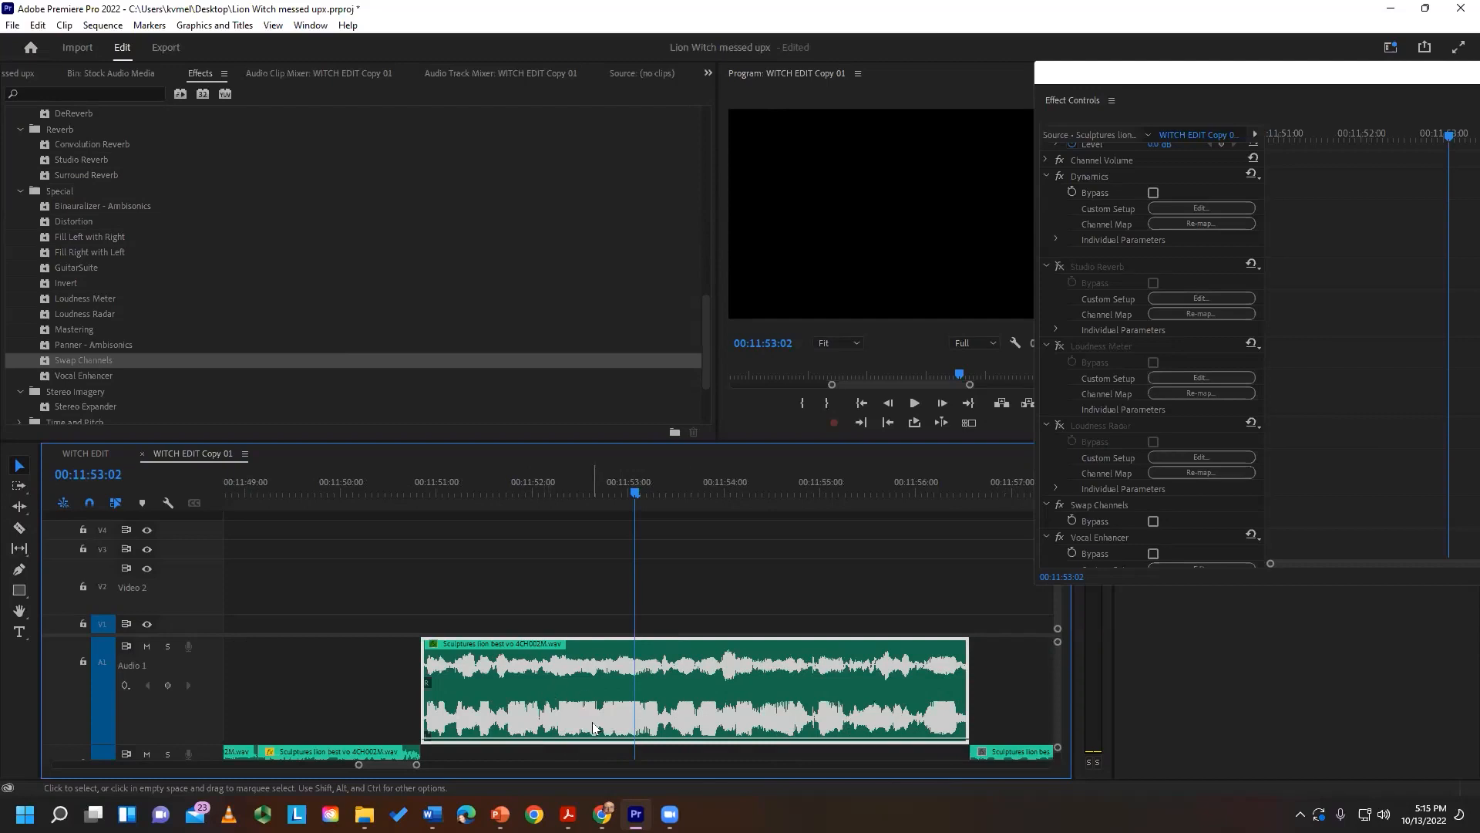
pyautogui.rightClick(583, 669)
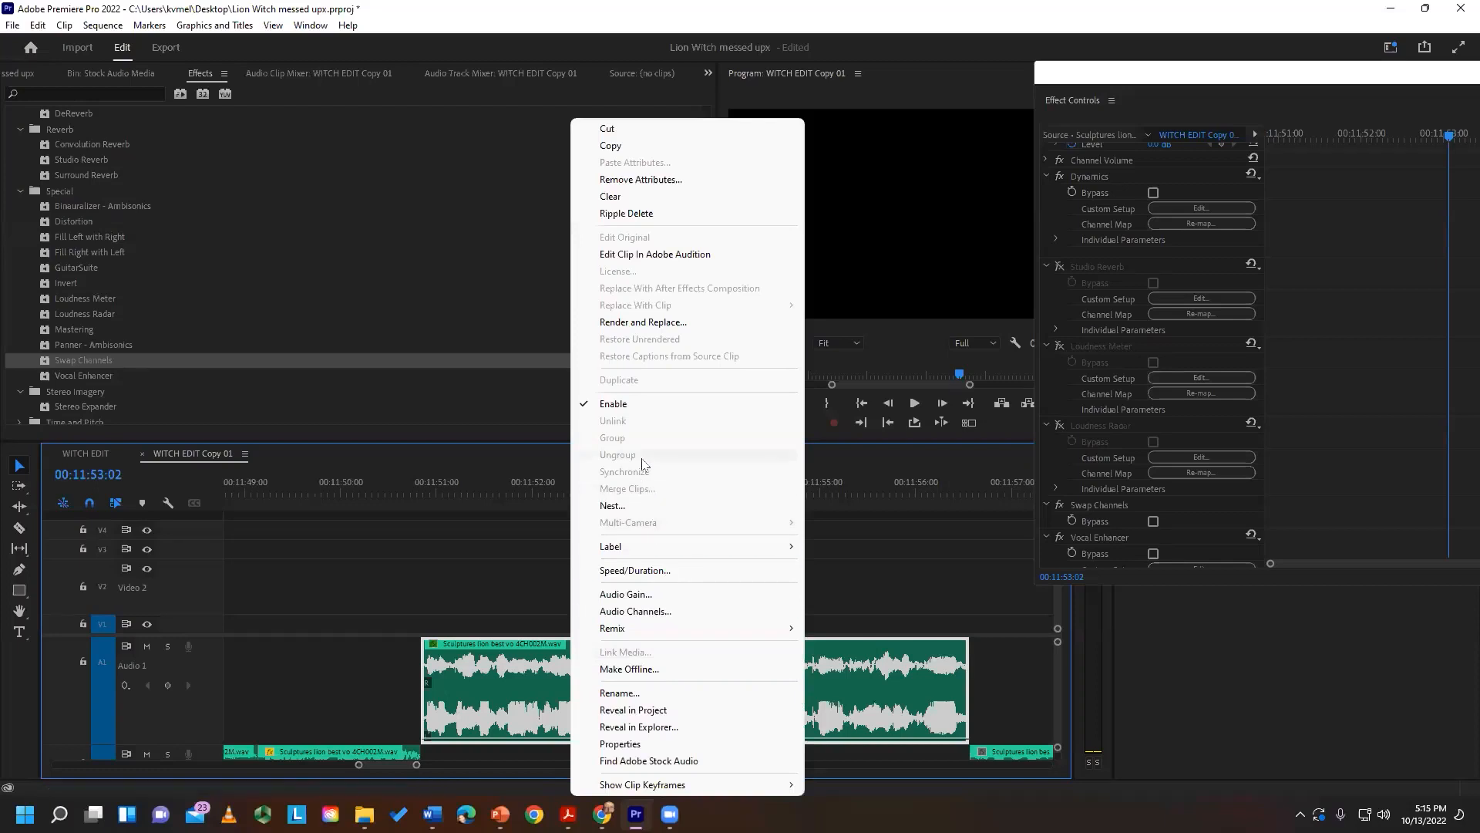
pyautogui.click(641, 612)
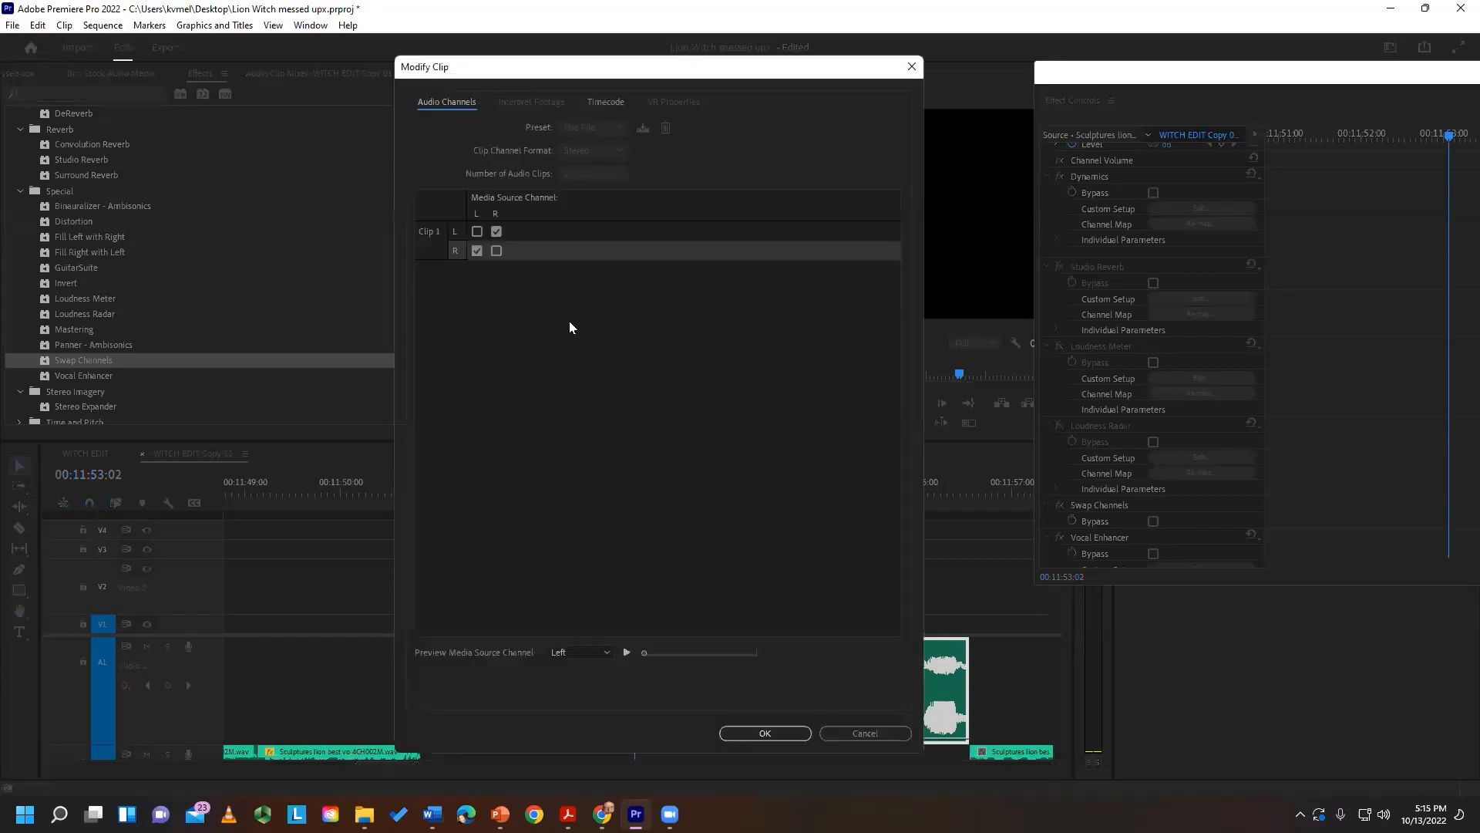
pyautogui.click(496, 251)
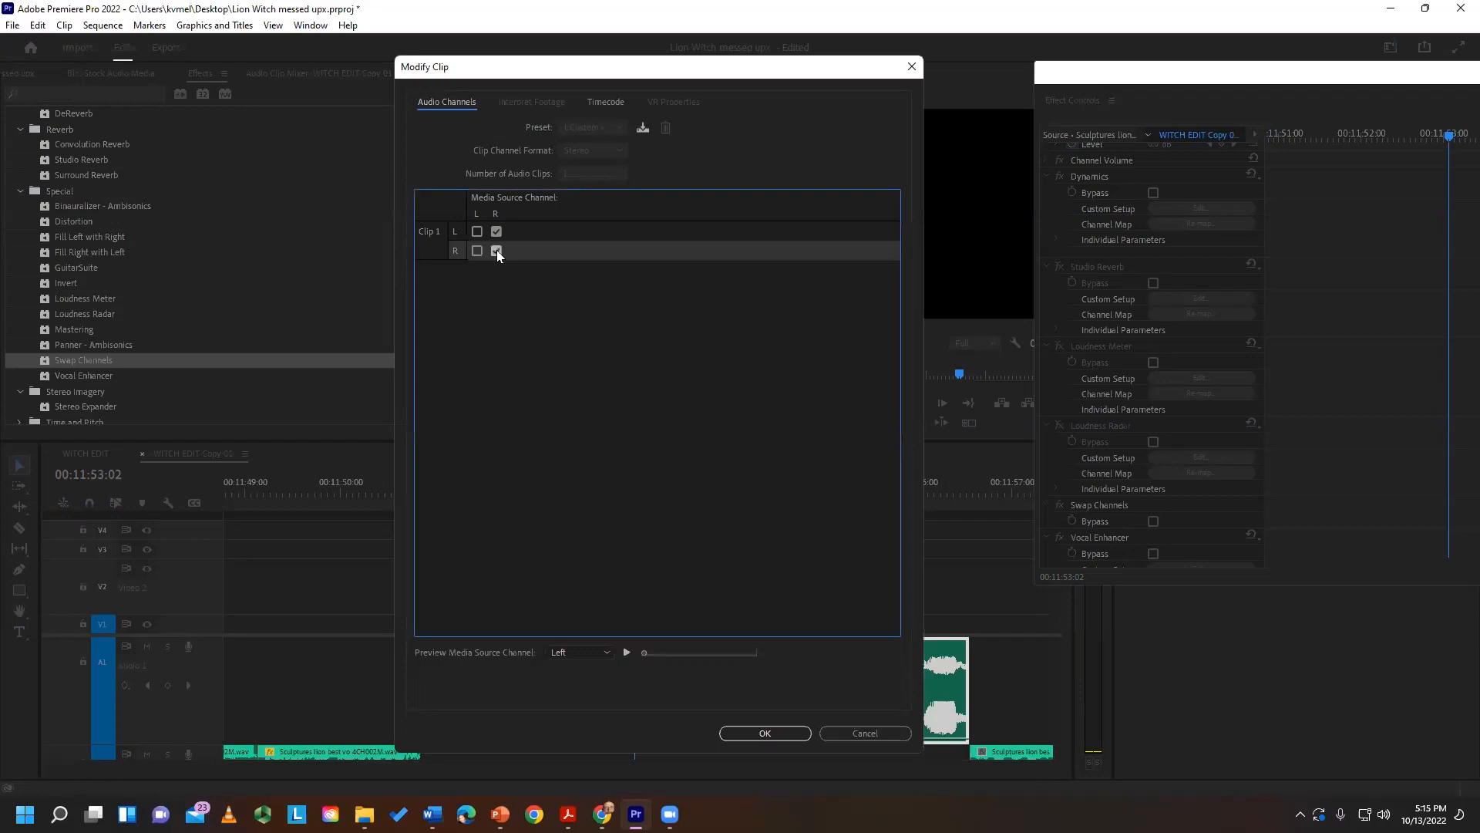
pyautogui.click(765, 733)
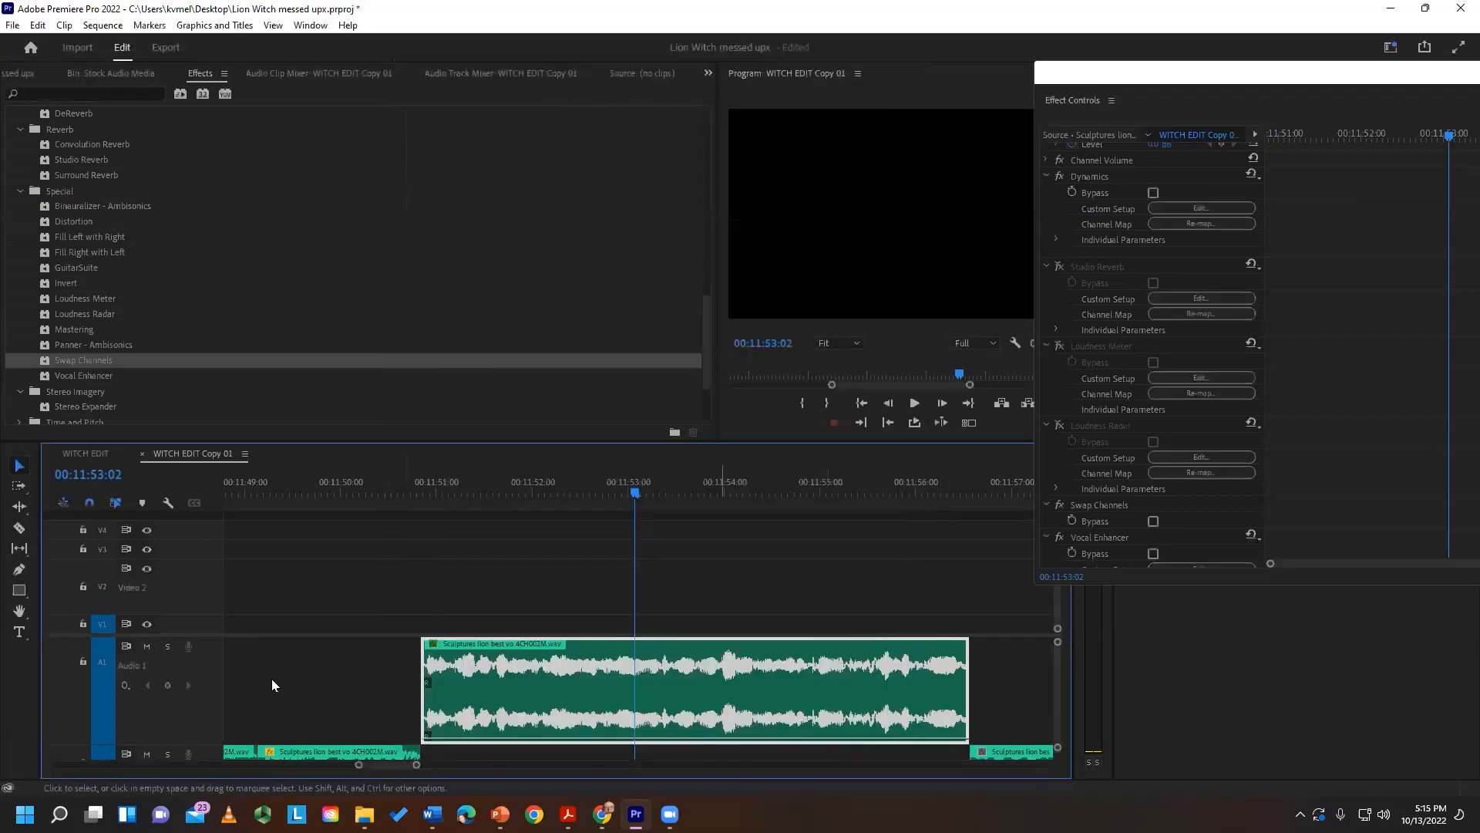
# - Move the playhead to 00:11:53:18 and look over the Sculptures clip's commands, including Edit Clip In Adobe Audition
pyautogui.moveTo(583, 486); pyautogui.dragTo(685, 487)
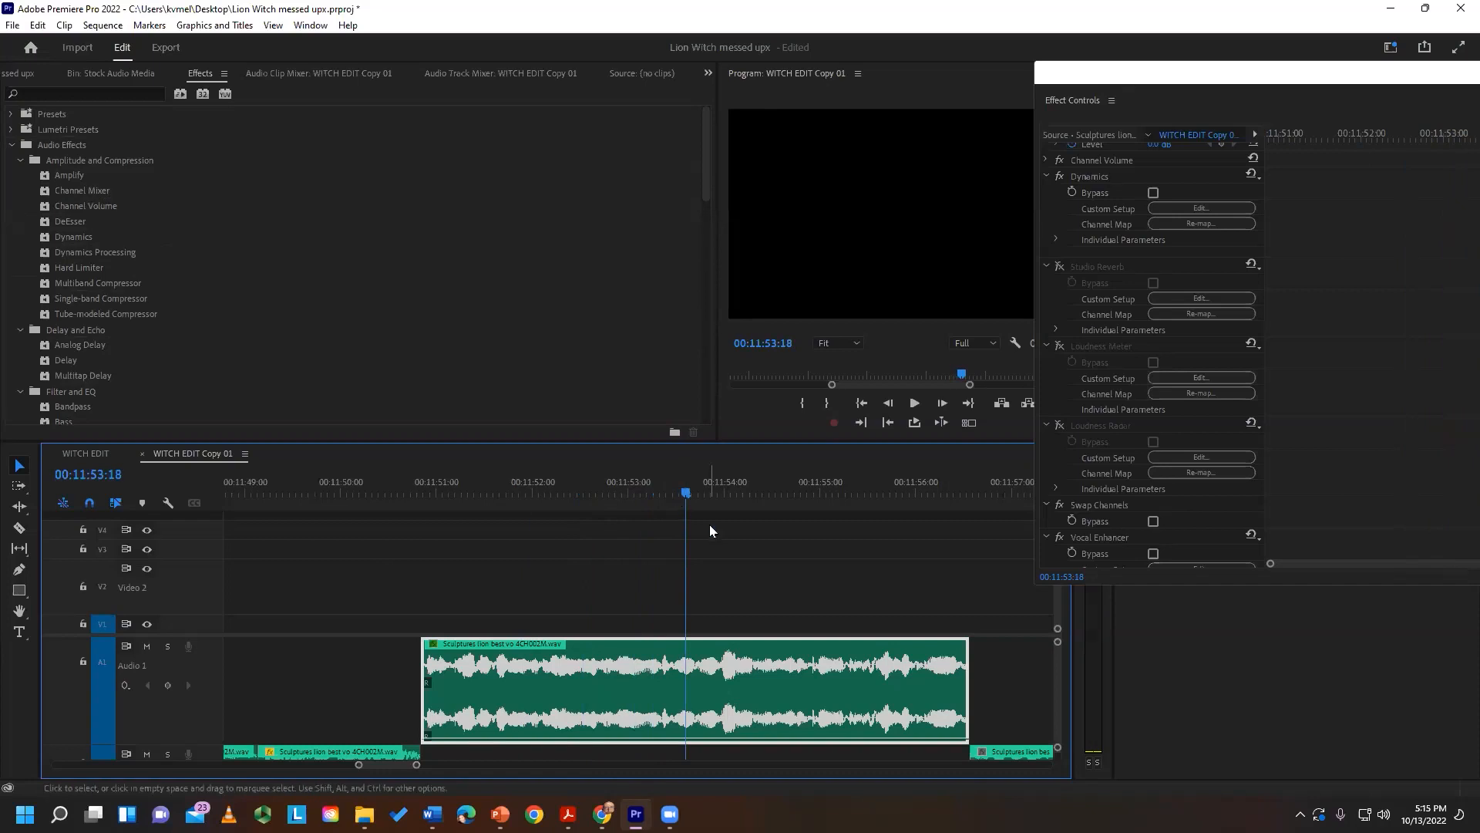
pyautogui.rightClick(639, 683)
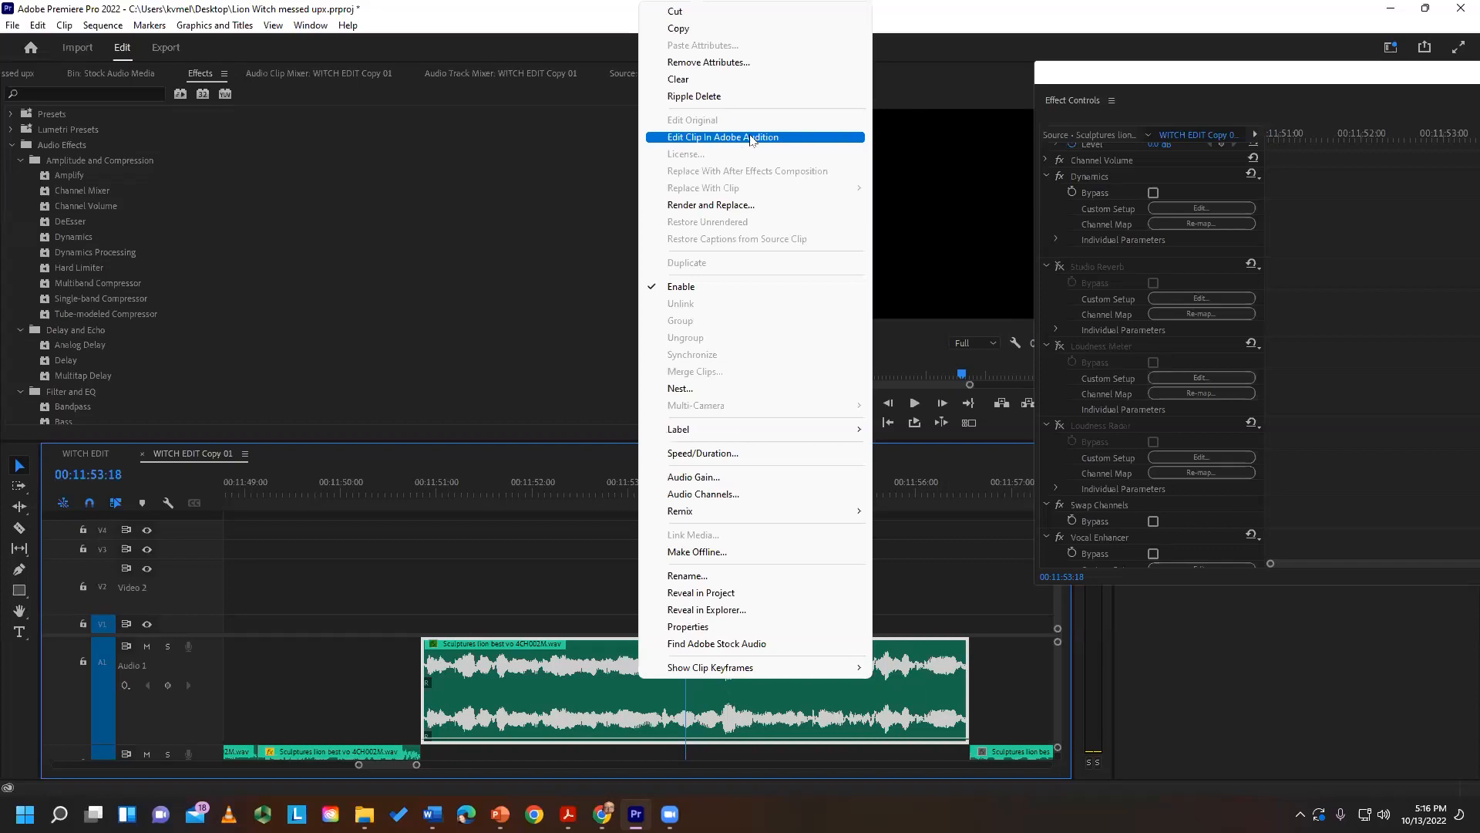
pyautogui.click(734, 139)
pyautogui.rightClick(595, 678)
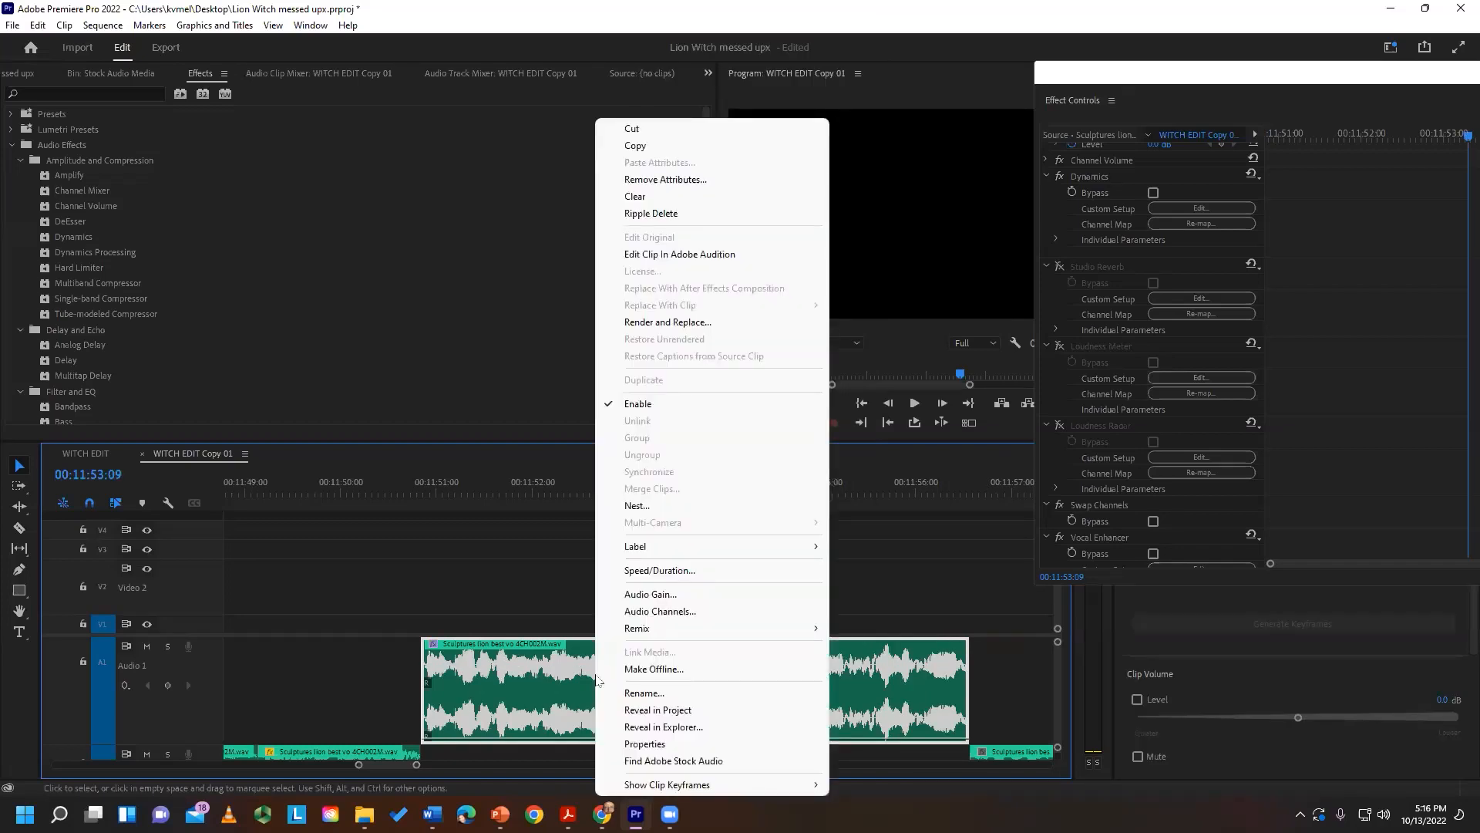
pyautogui.click(586, 668)
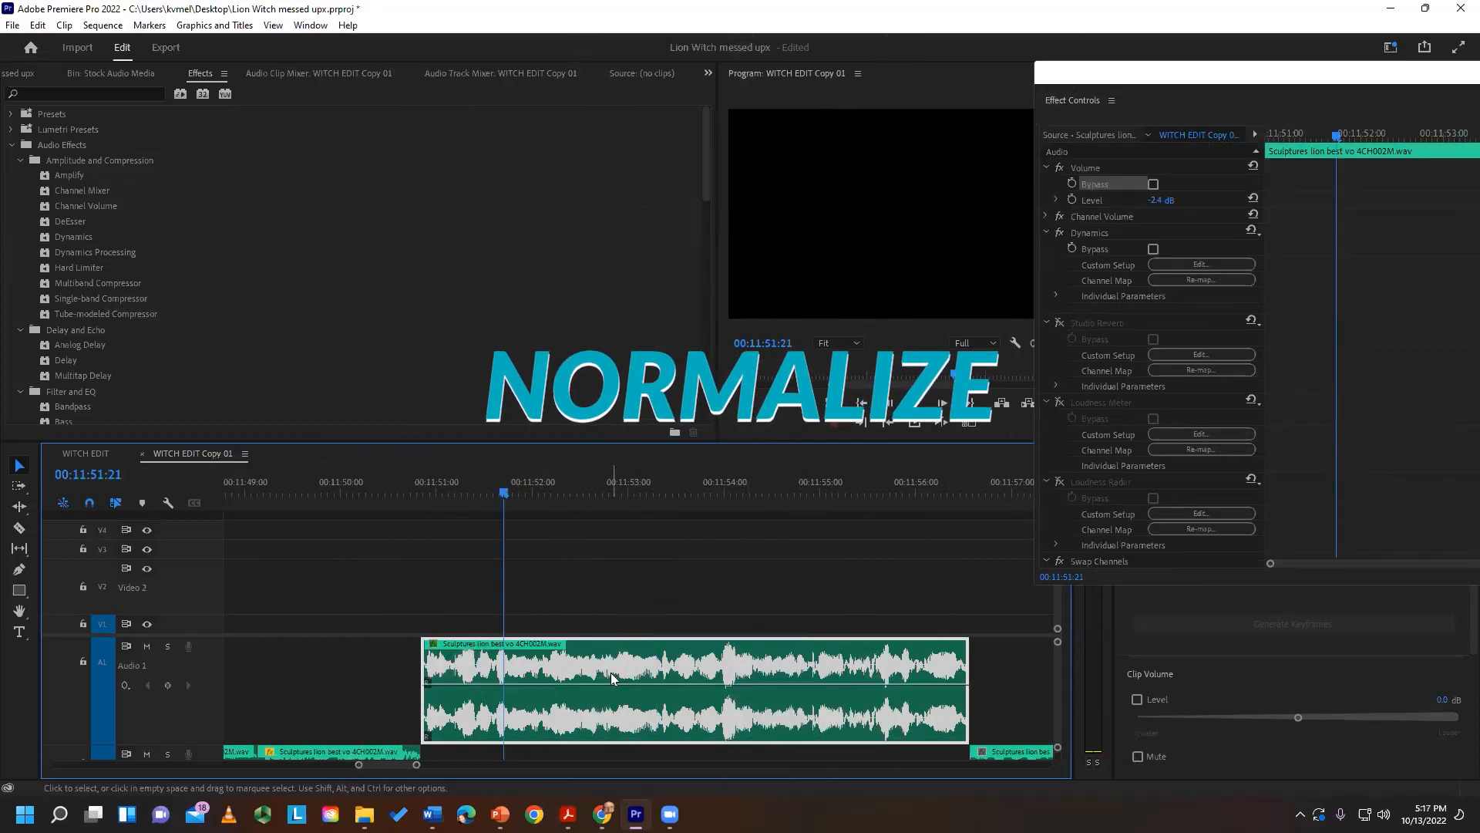
# - Play the Sculptures clip from 00:11:51:21 to listen to its current level
pyautogui.press('-')
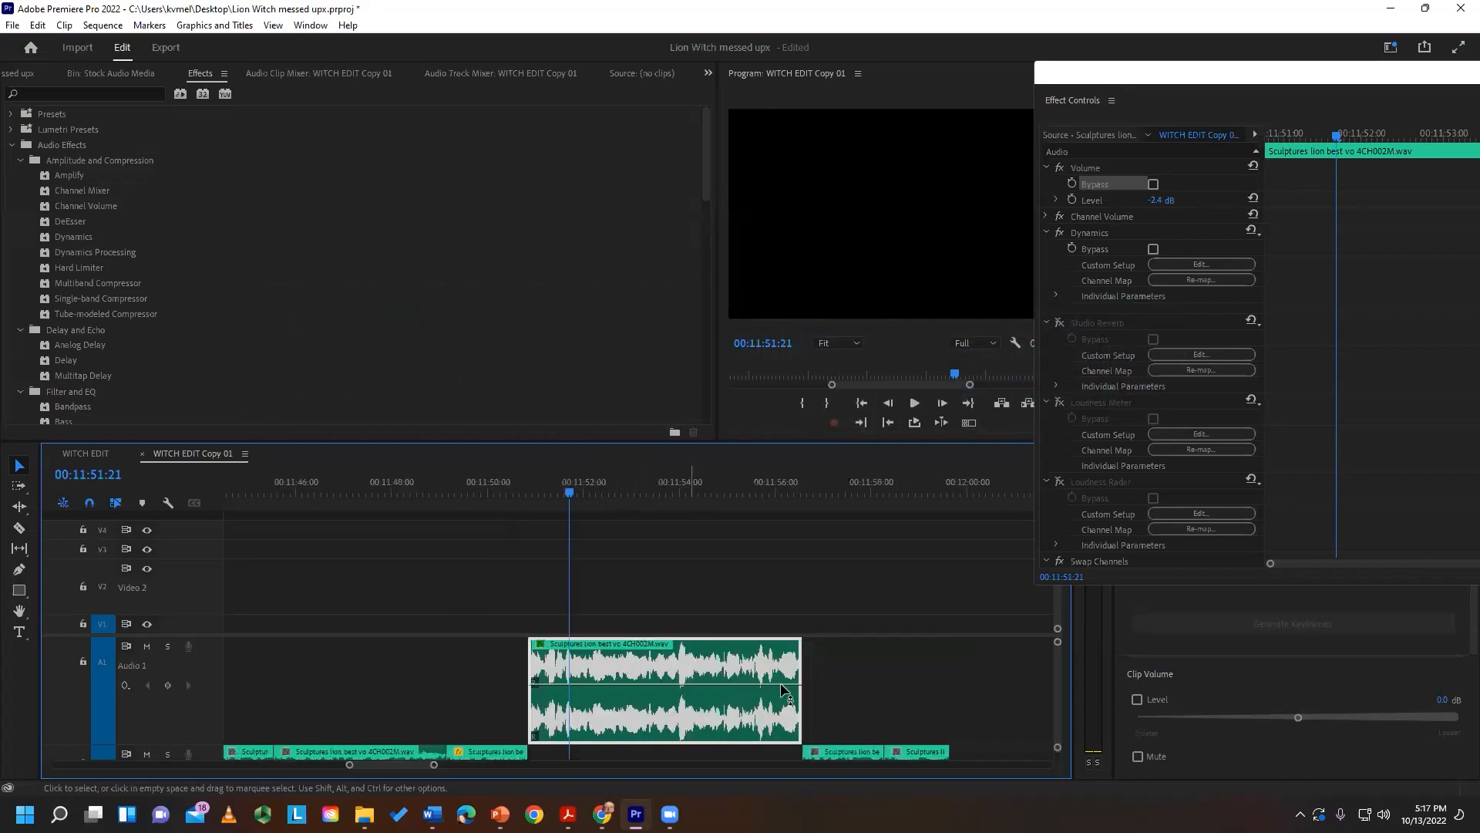
pyautogui.press('=')
pyautogui.press('=')
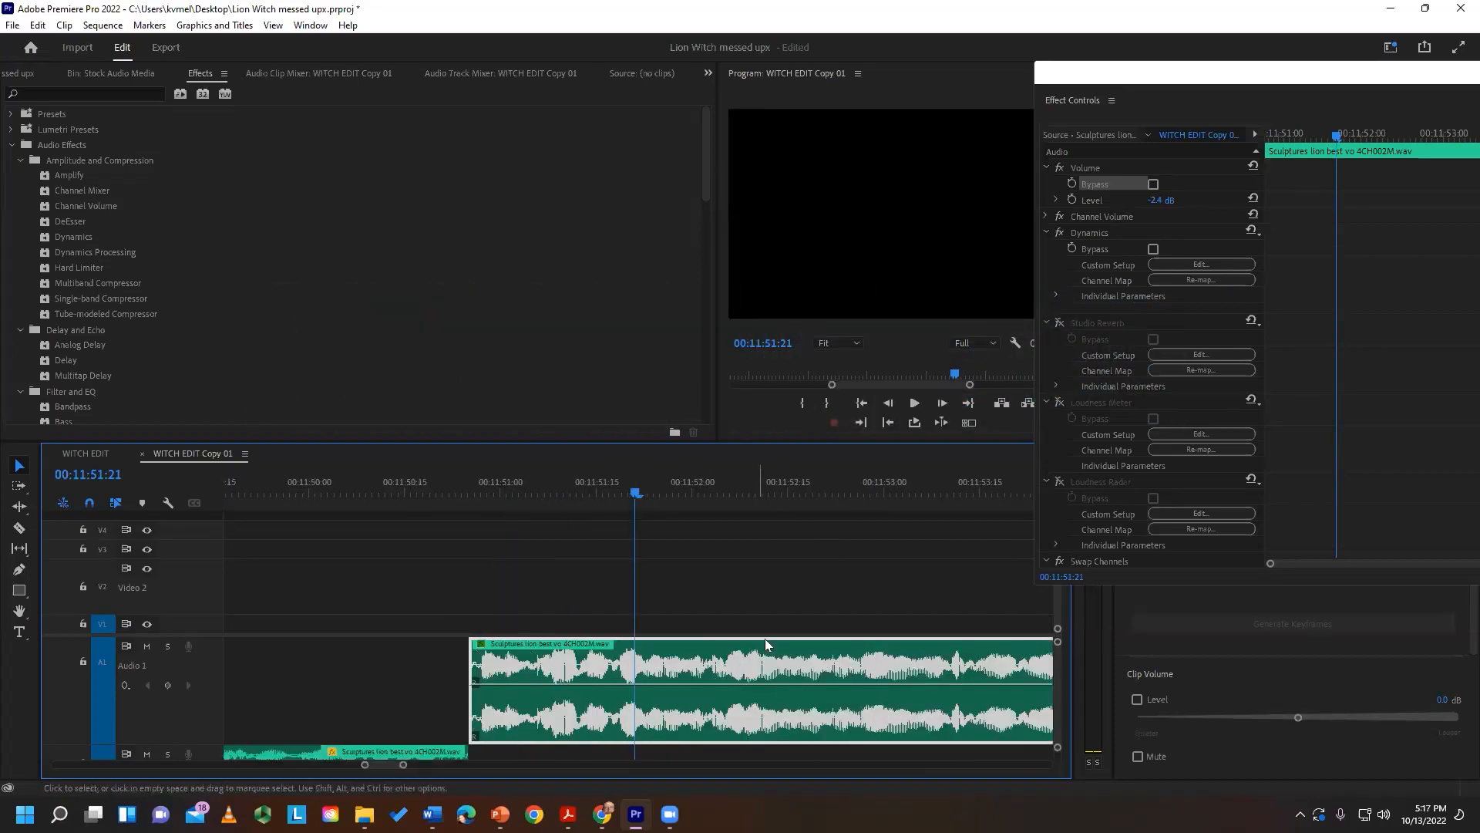
pyautogui.press('space')
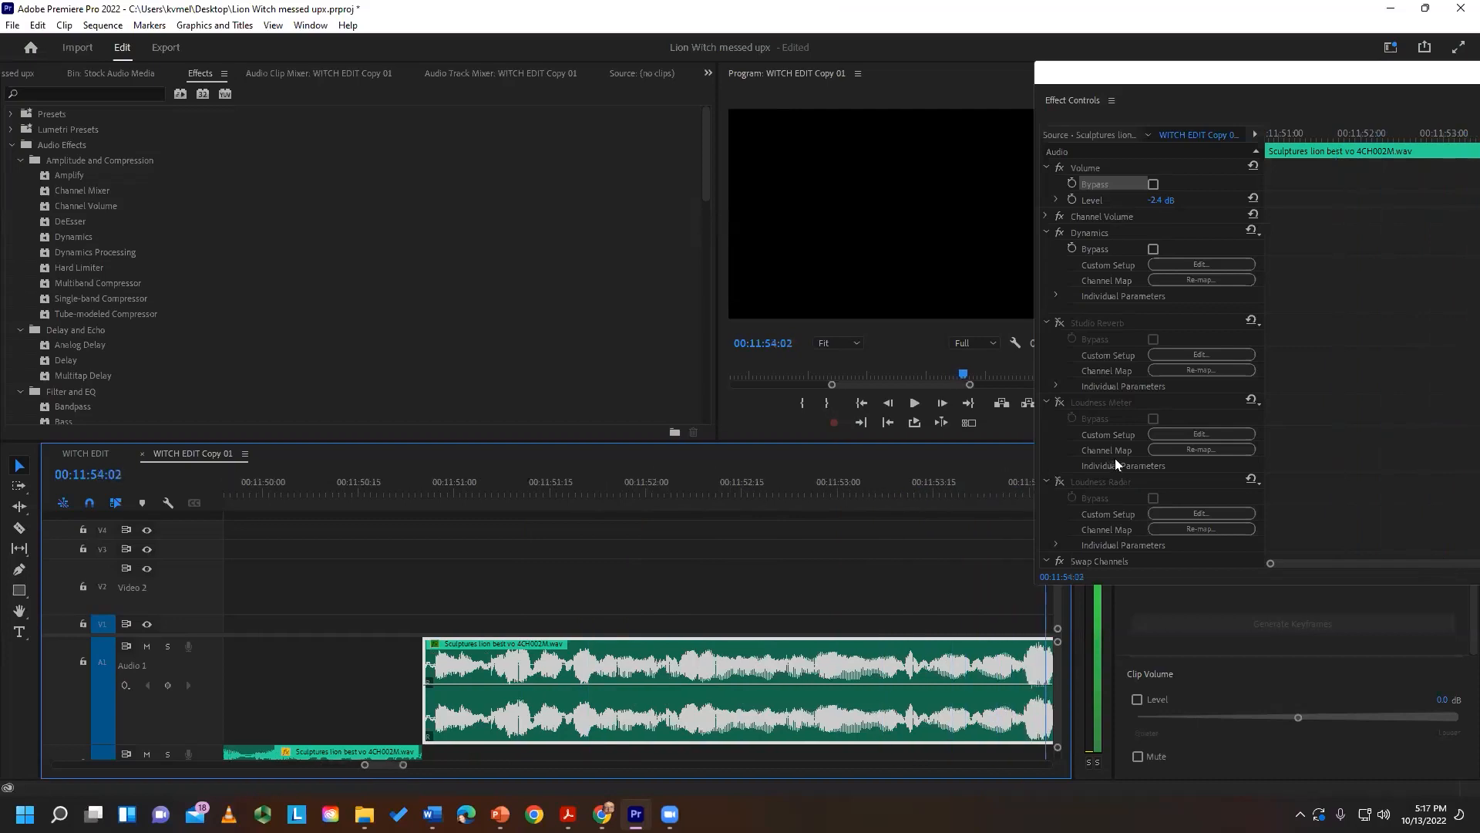
# - Move the playhead to 00:11:54:00 and examine the Sculptures clip's waveform peak there up close
pyautogui.moveTo(1157, 455); pyautogui.dragTo(778, 459)
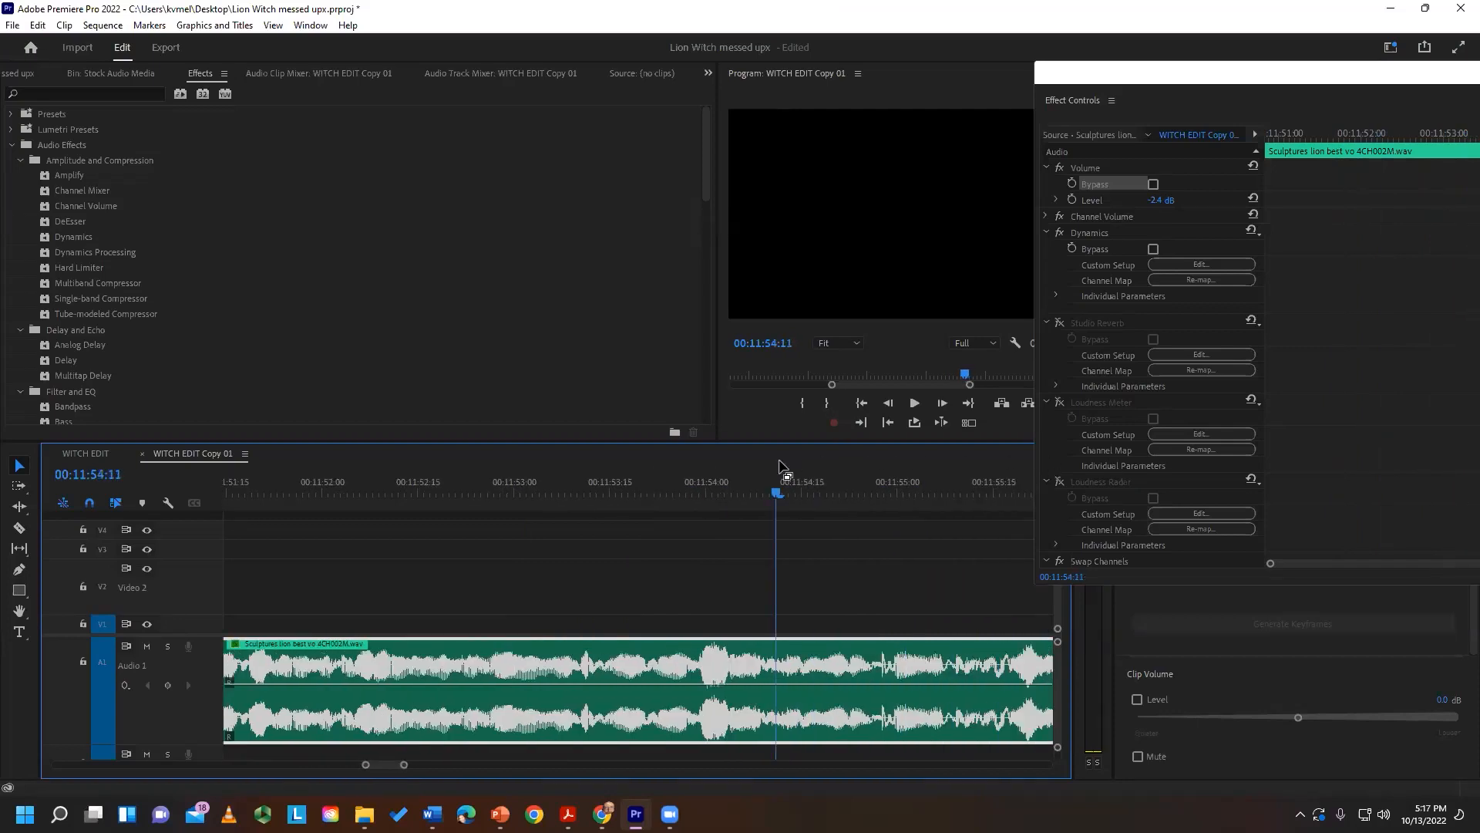
pyautogui.press('-')
pyautogui.click(679, 487)
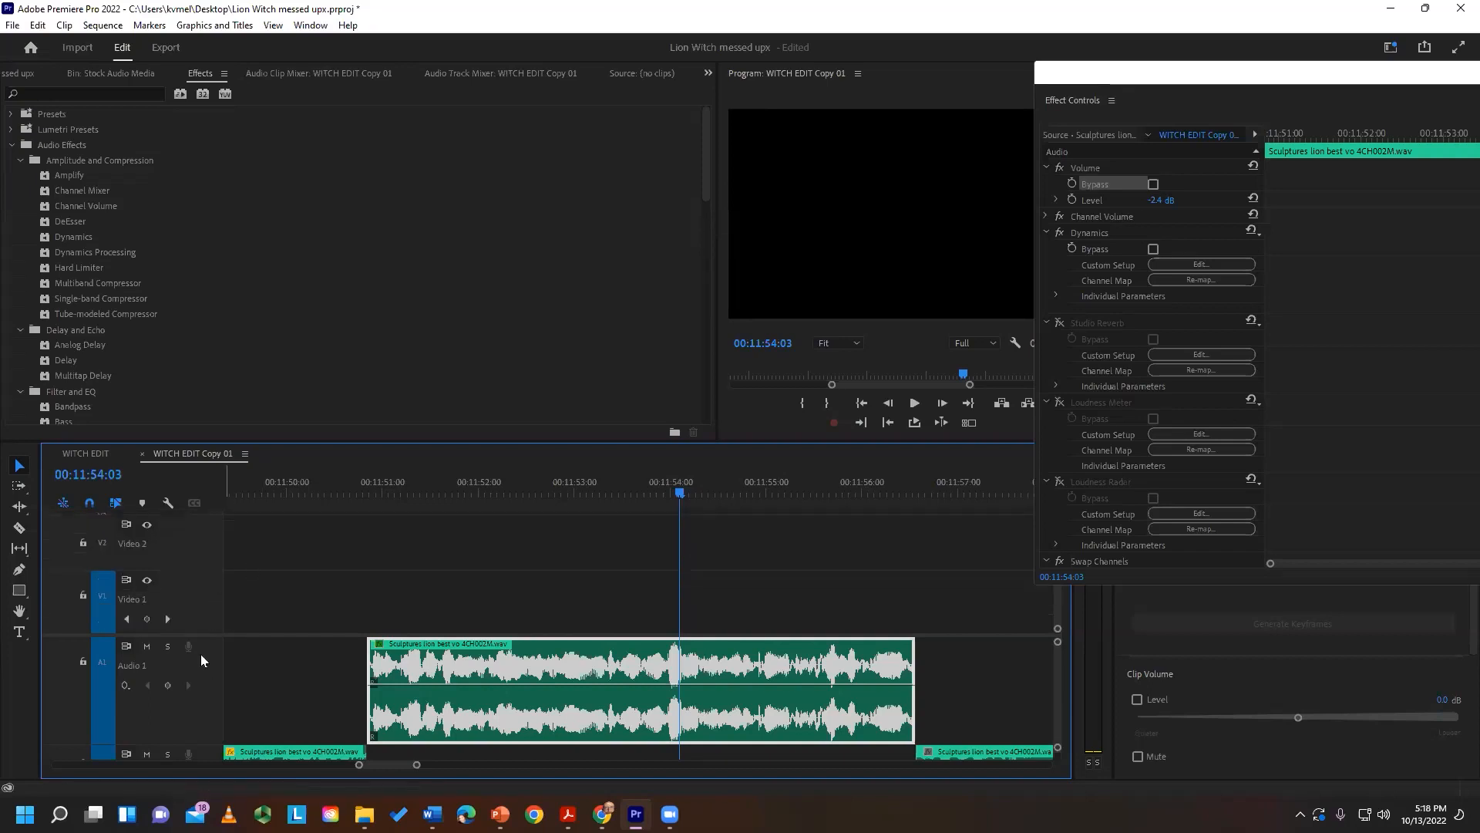
pyautogui.click(673, 491)
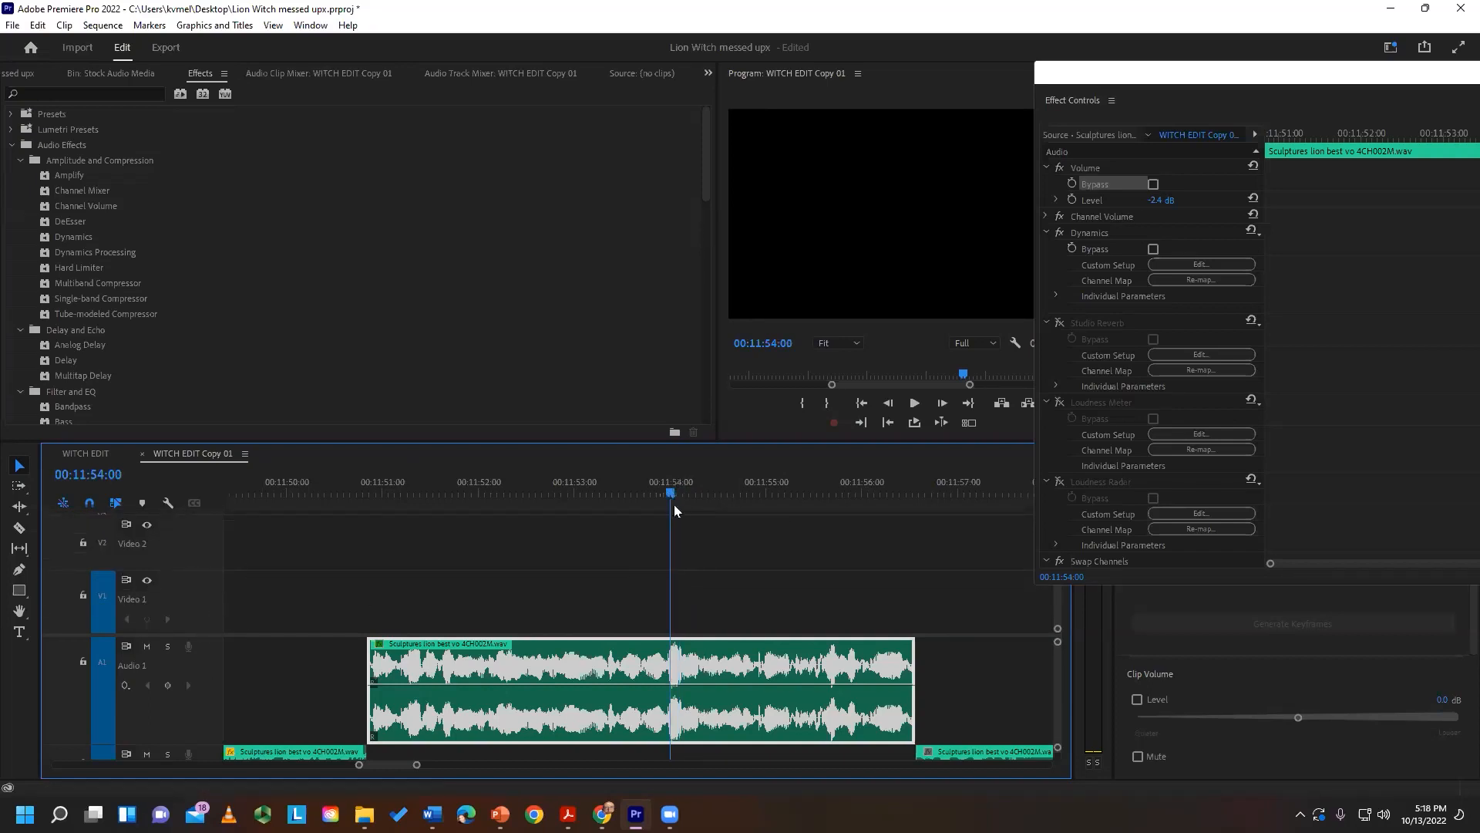
pyautogui.press('=')
pyautogui.press('=')
pyautogui.press('=')
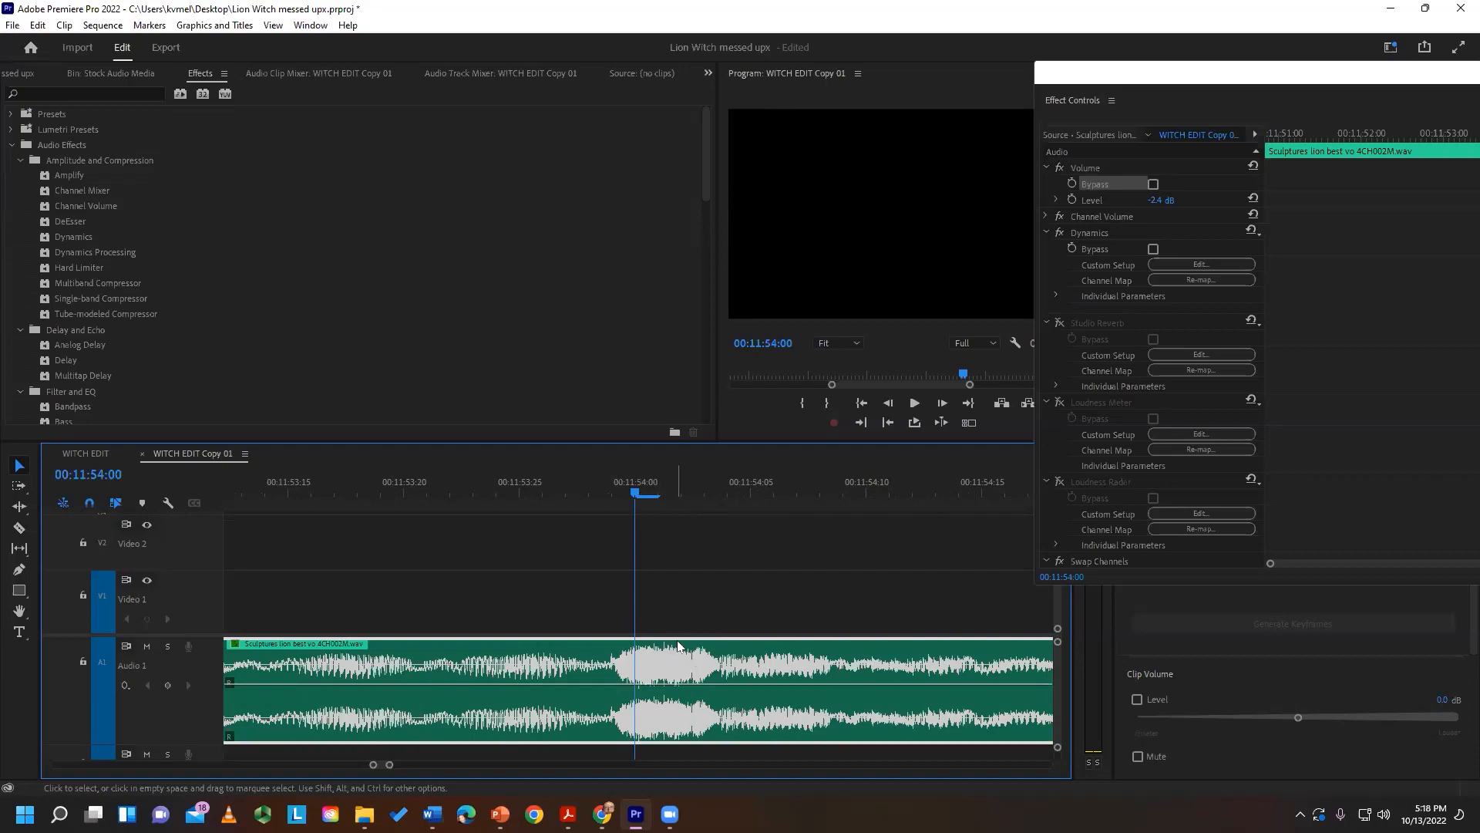
# - Move the playhead to 00:11:55:21 and examine the Sculptures clip's waveform peak there up close
pyautogui.press('-')
pyautogui.press('-')
pyautogui.press('-')
pyautogui.click(782, 486)
pyautogui.press('=')
pyautogui.press('=')
pyautogui.press('=')
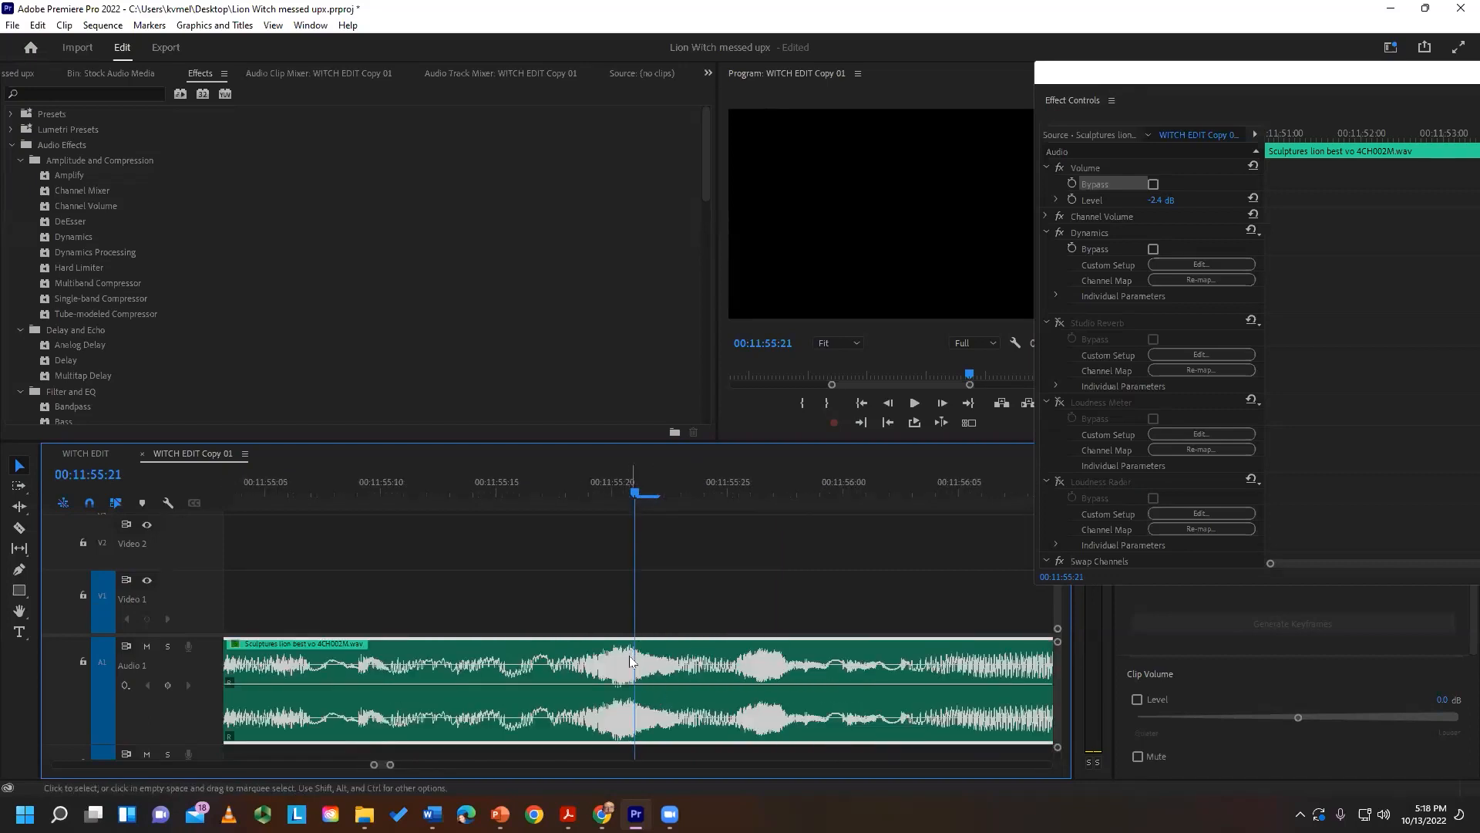
# - Return the playhead to the Sculptures clip's peak at 00:11:54:00 with the whole clip in view
pyautogui.press('-')
pyautogui.press('-')
pyautogui.press('-')
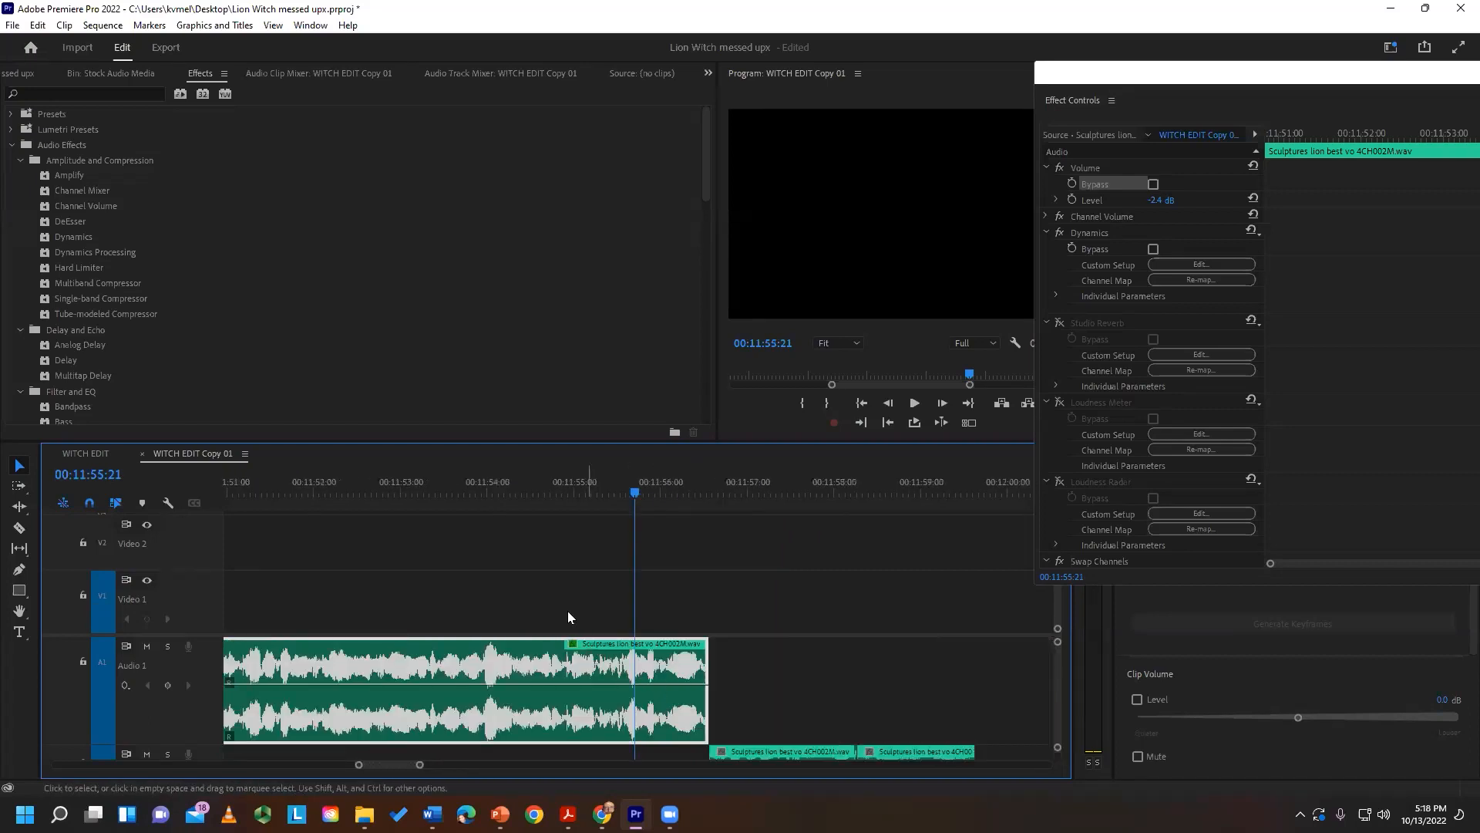
pyautogui.click(490, 489)
pyautogui.moveTo(461, 489); pyautogui.dragTo(618, 465)
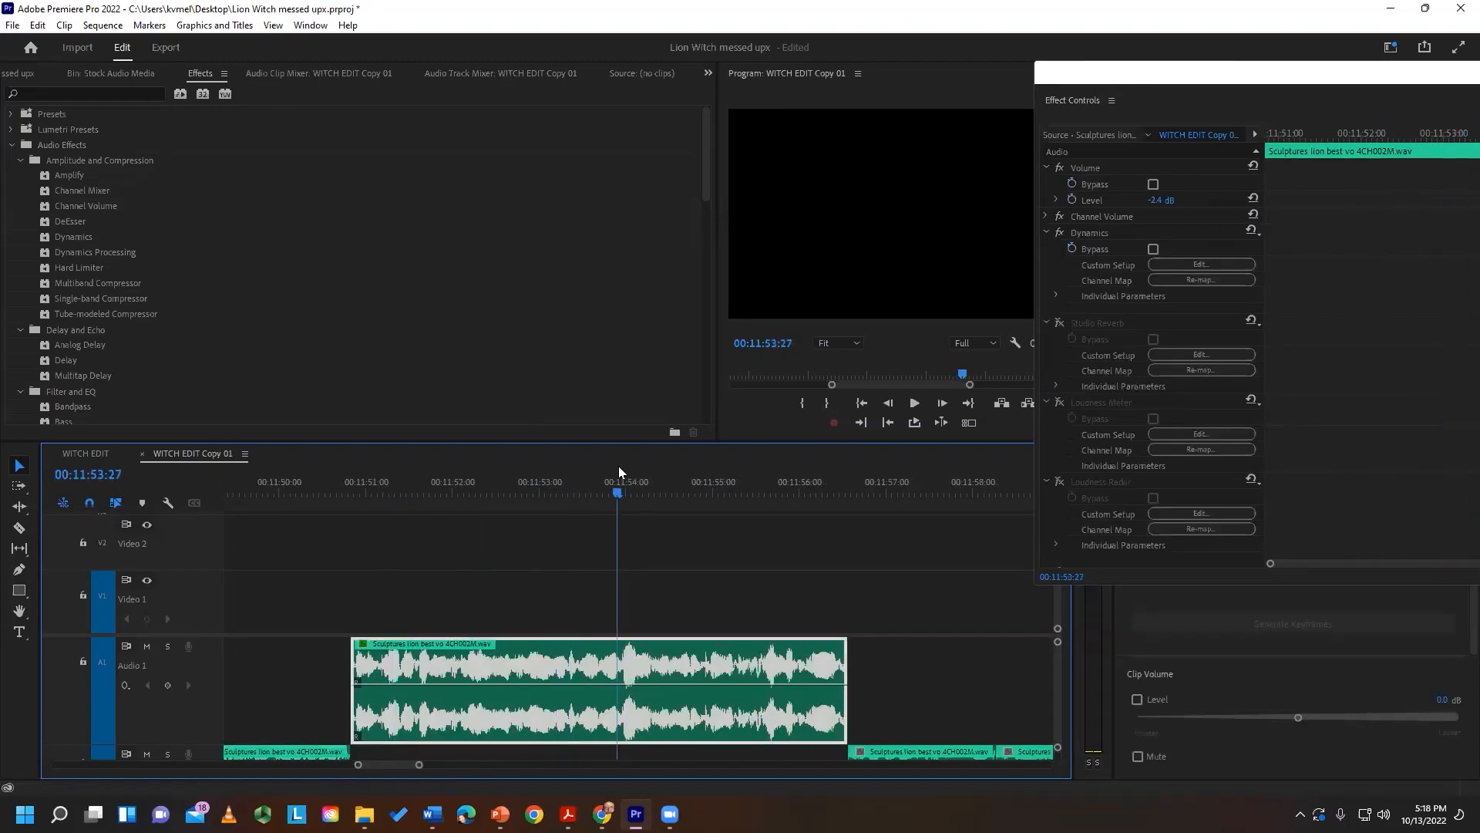
pyautogui.click(626, 485)
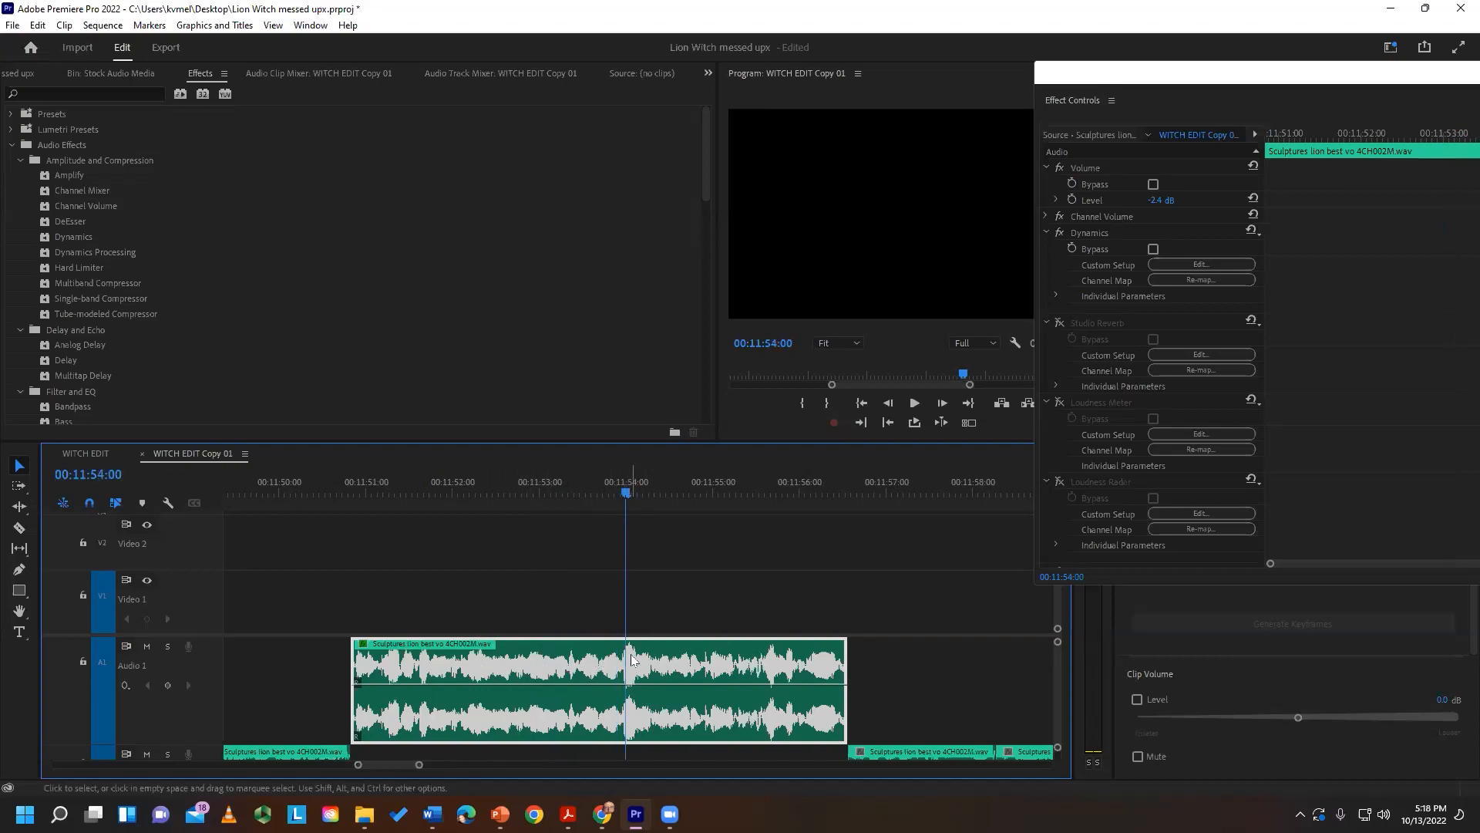
# - Adjust the Sculptures clip's audio gain by normalizing its max peak to 0 dB
pyautogui.rightClick(521, 671)
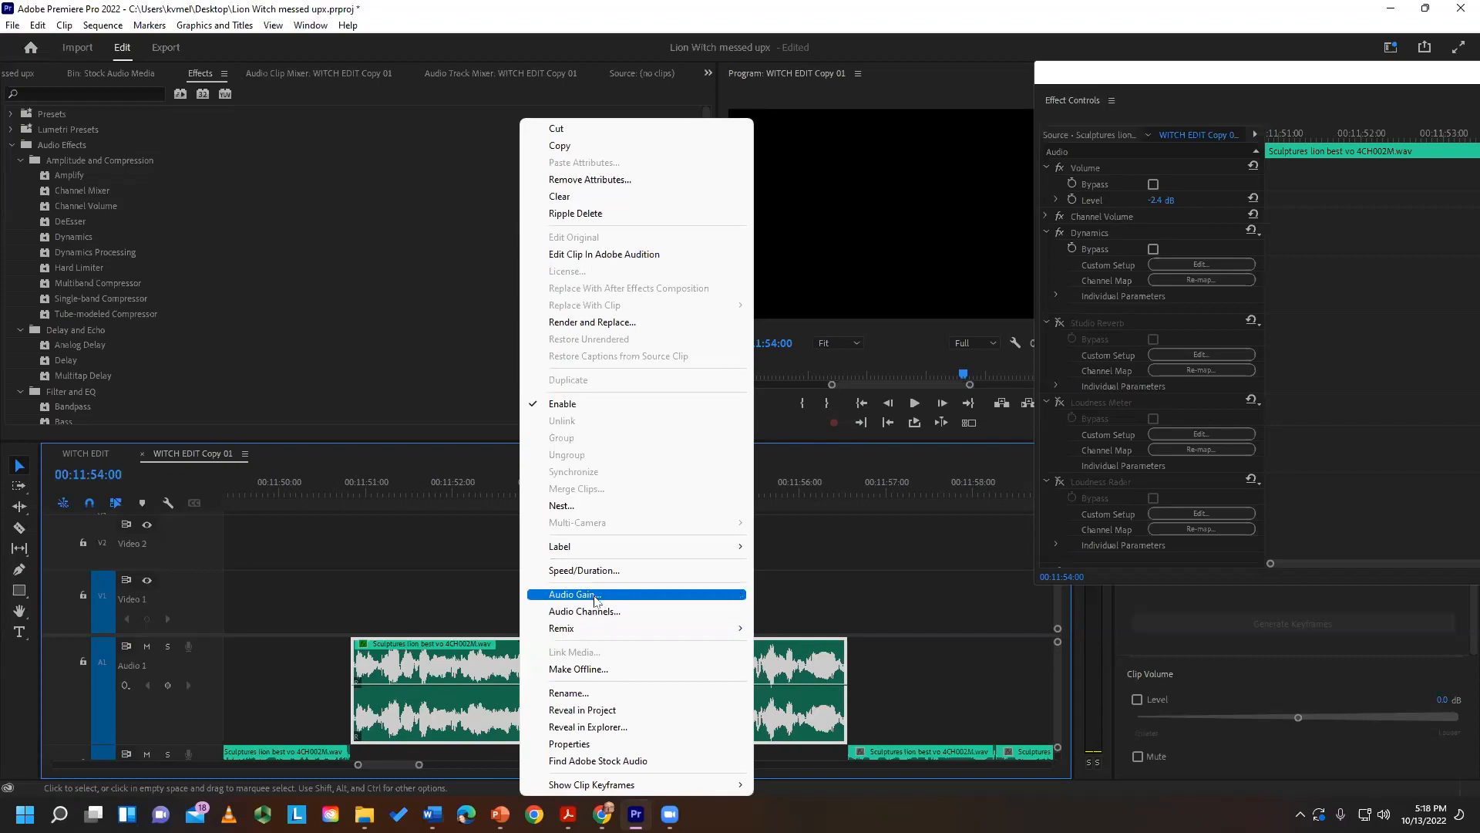
pyautogui.click(595, 595)
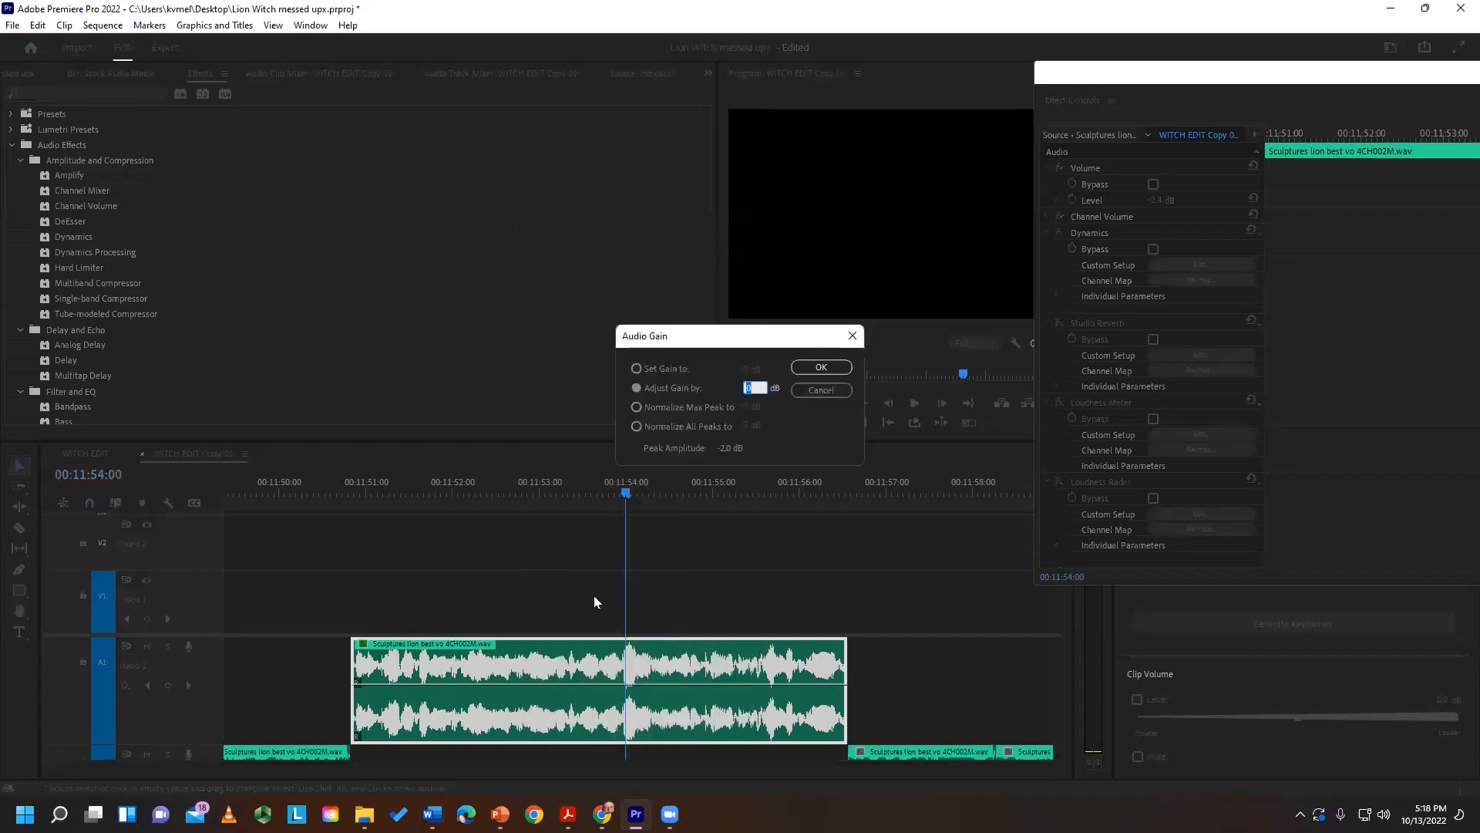
pyautogui.click(655, 365)
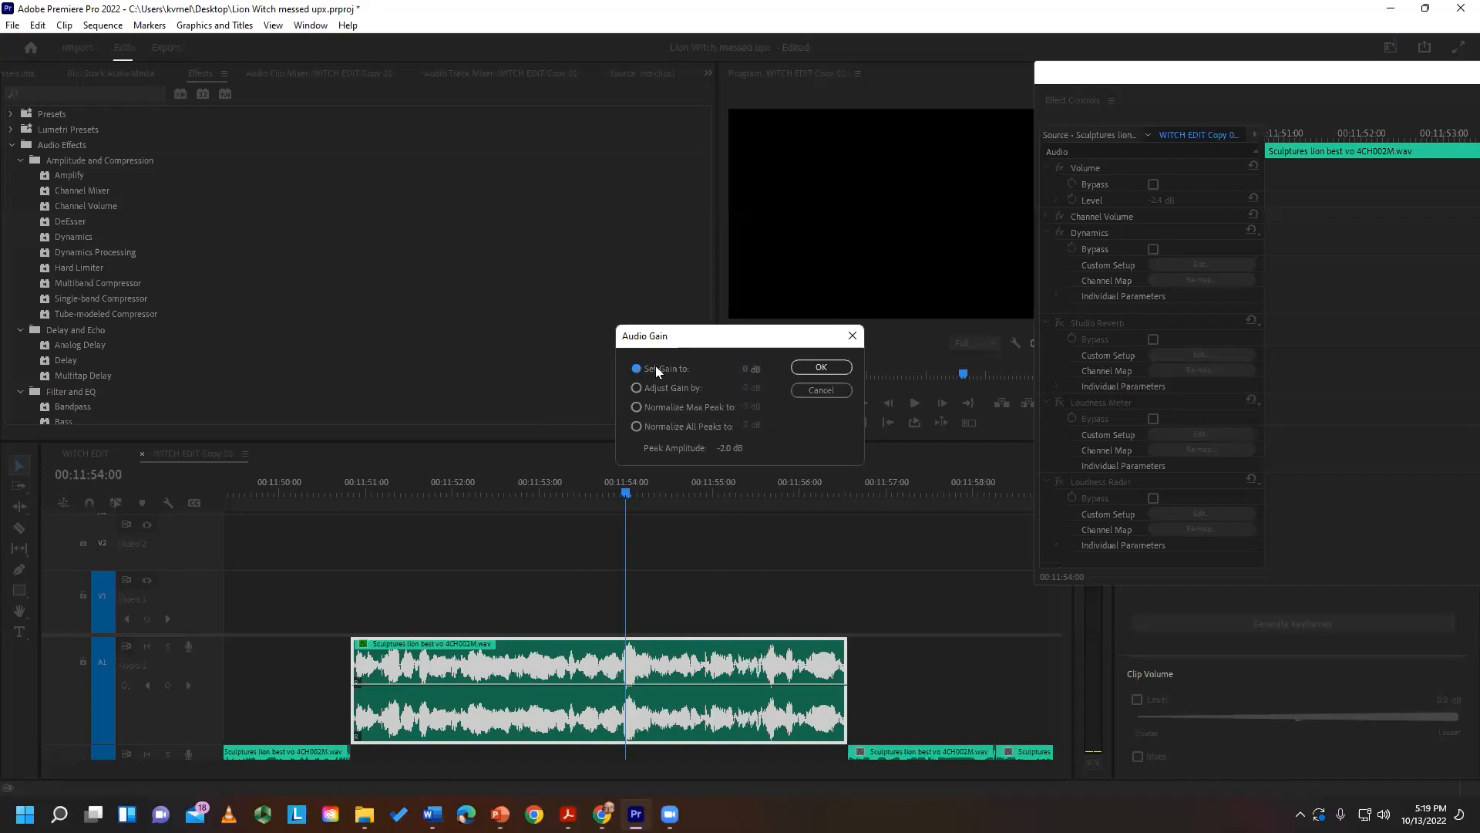
pyautogui.click(658, 389)
pyautogui.moveTo(725, 349); pyautogui.dragTo(637, 341)
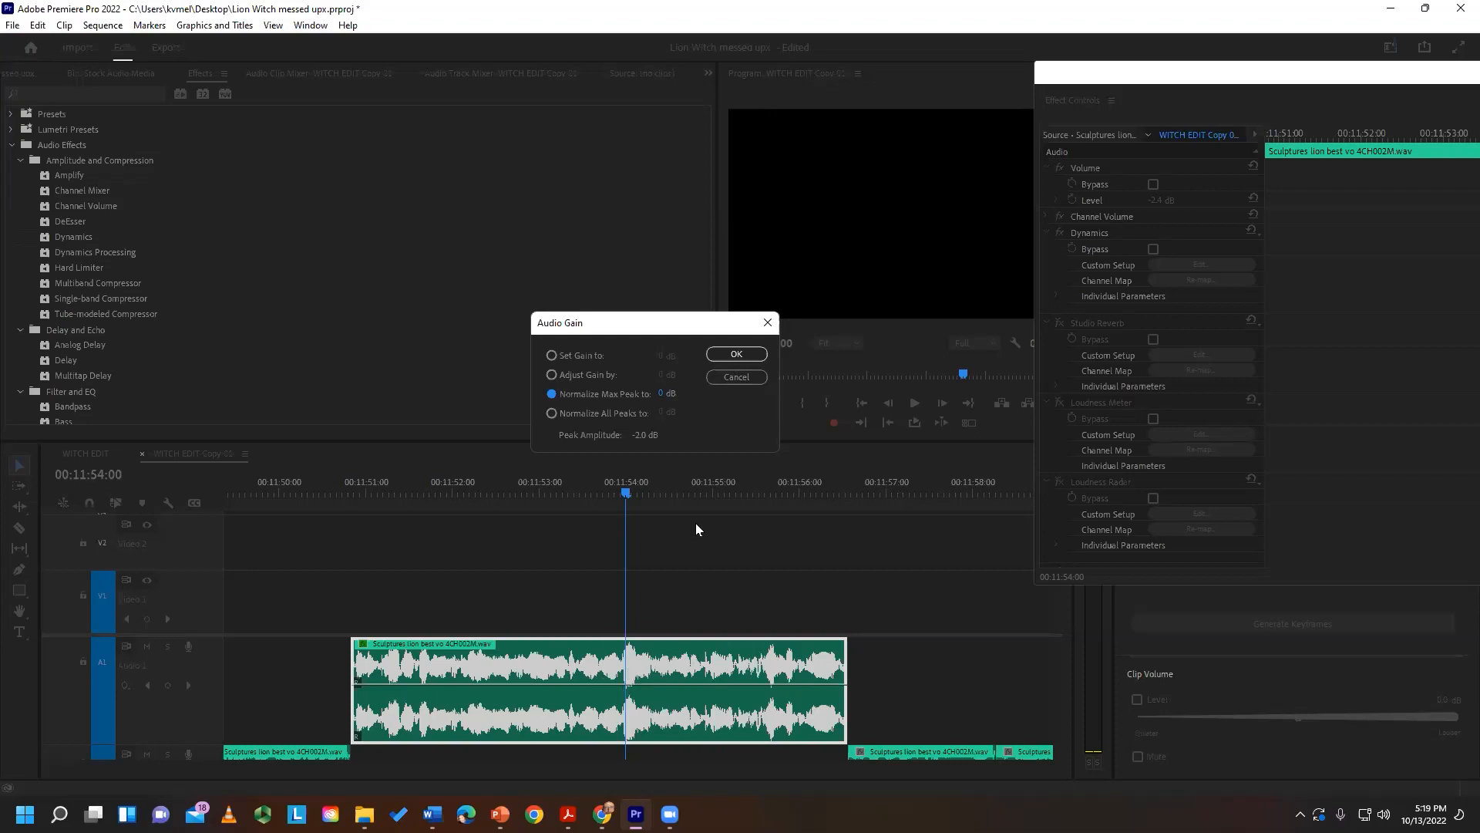
pyautogui.click(738, 355)
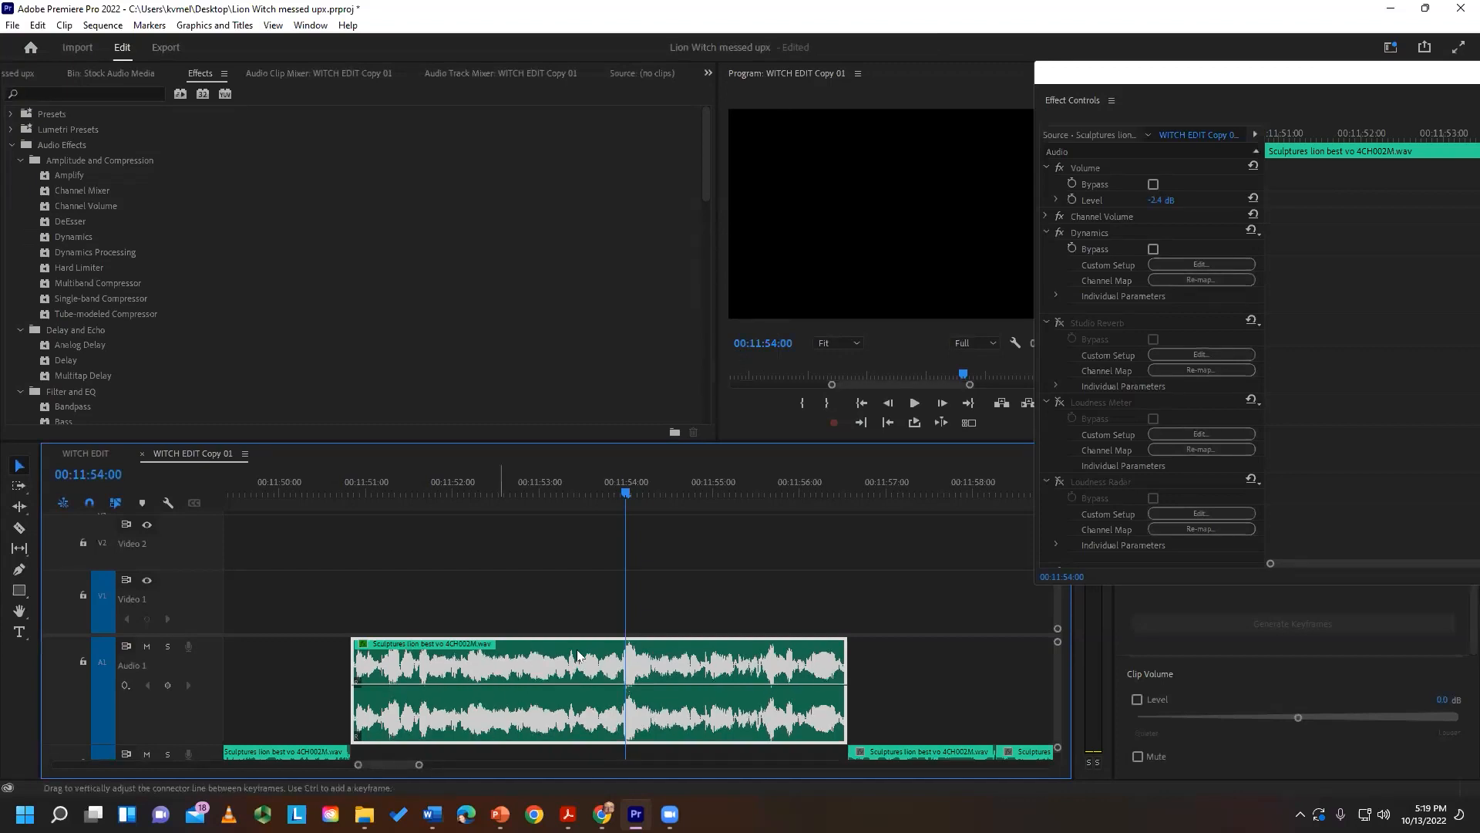
# - Move the playhead to 00:11:54:02 and inspect the normalized peak of the Sculptures clip up close
pyautogui.press('Left')
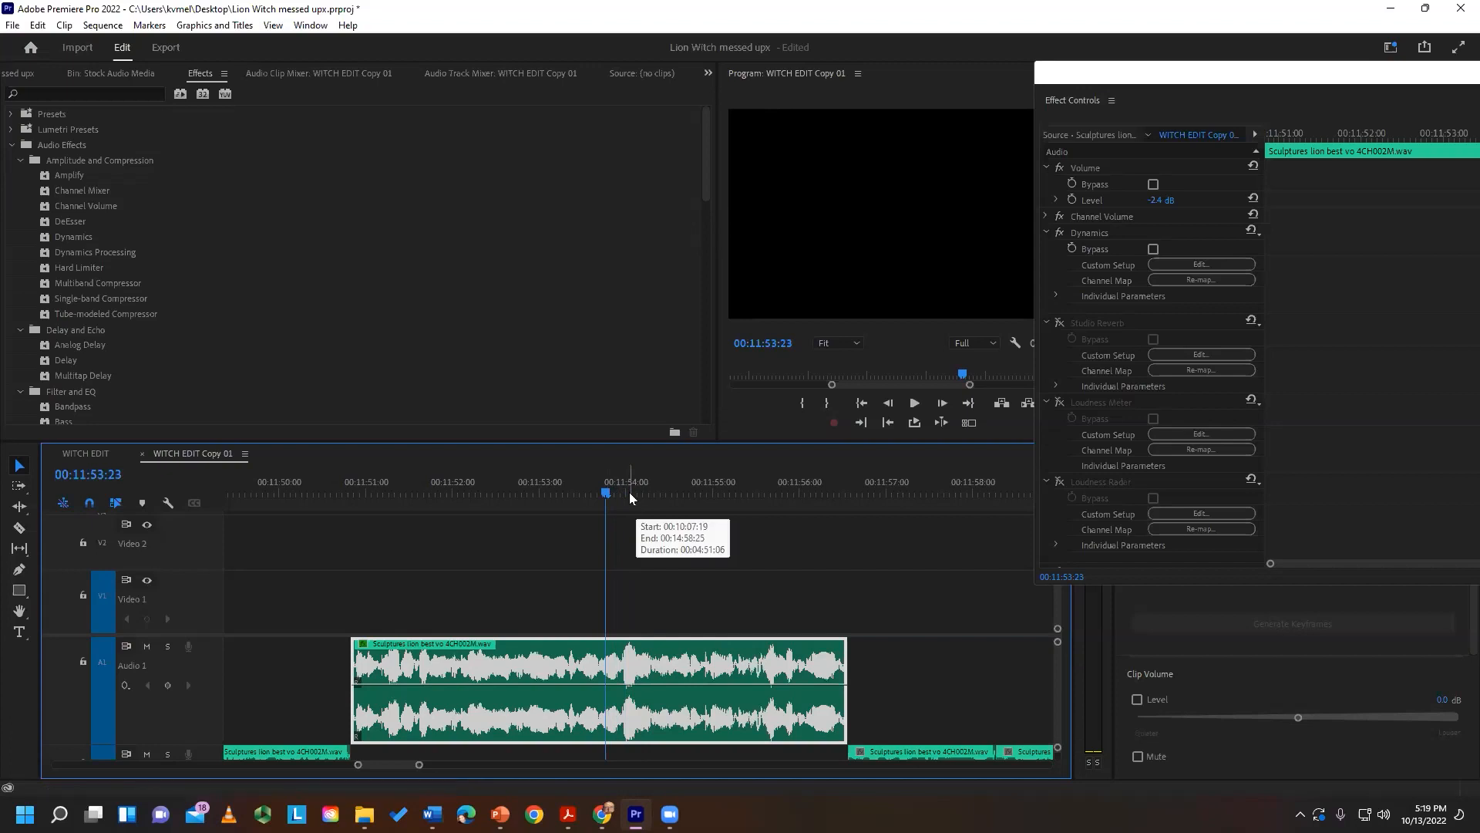
pyautogui.click(634, 486)
pyautogui.press('=')
pyautogui.press('=')
pyautogui.press('=')
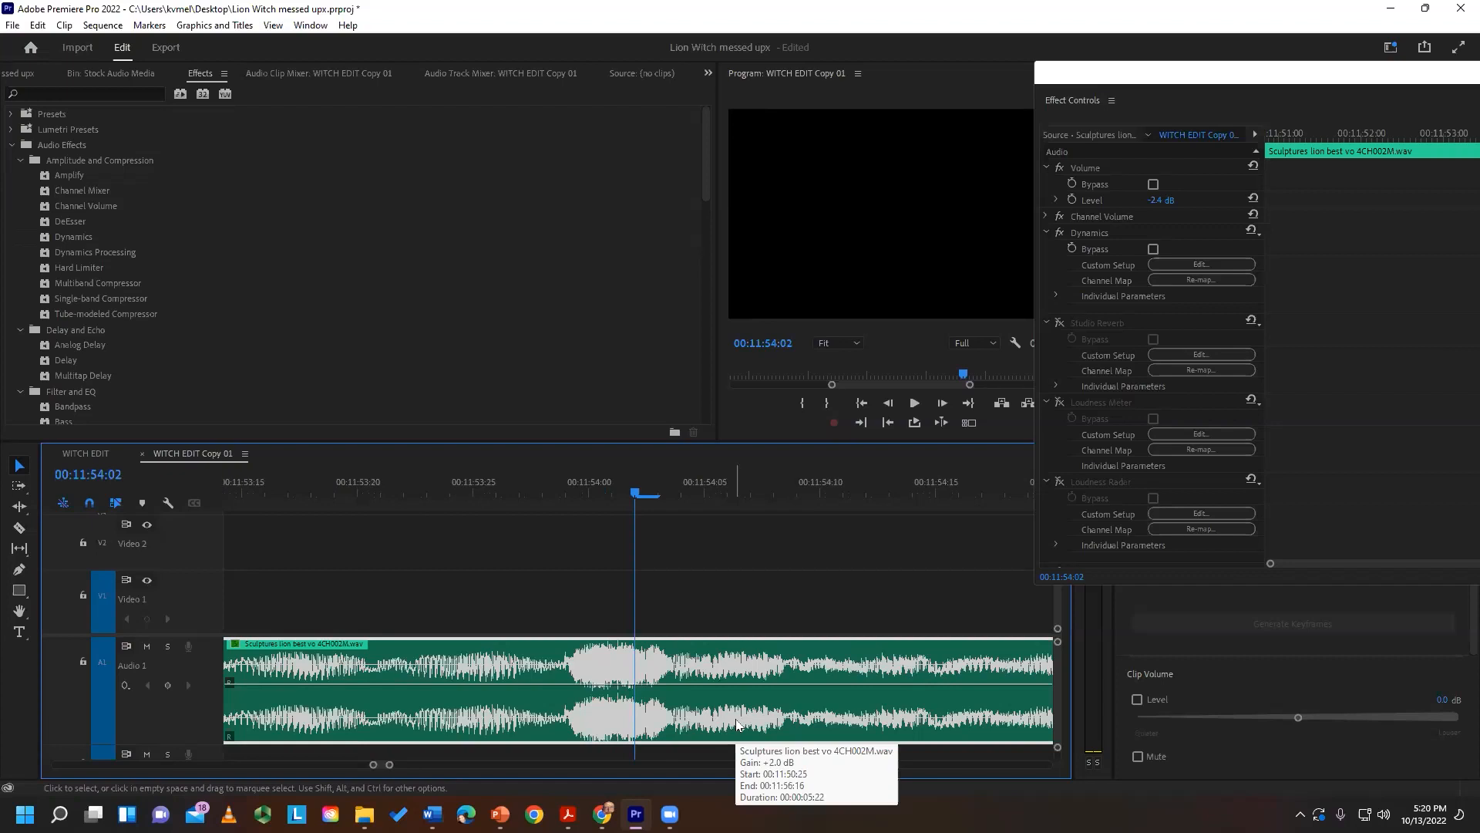
# - Select all clips on the Audio 1 track across the whole sequence and normalize their max peak to 3 dB
pyautogui.press('-')
pyautogui.press('-')
pyautogui.press('-')
pyautogui.press('-')
pyautogui.press('-')
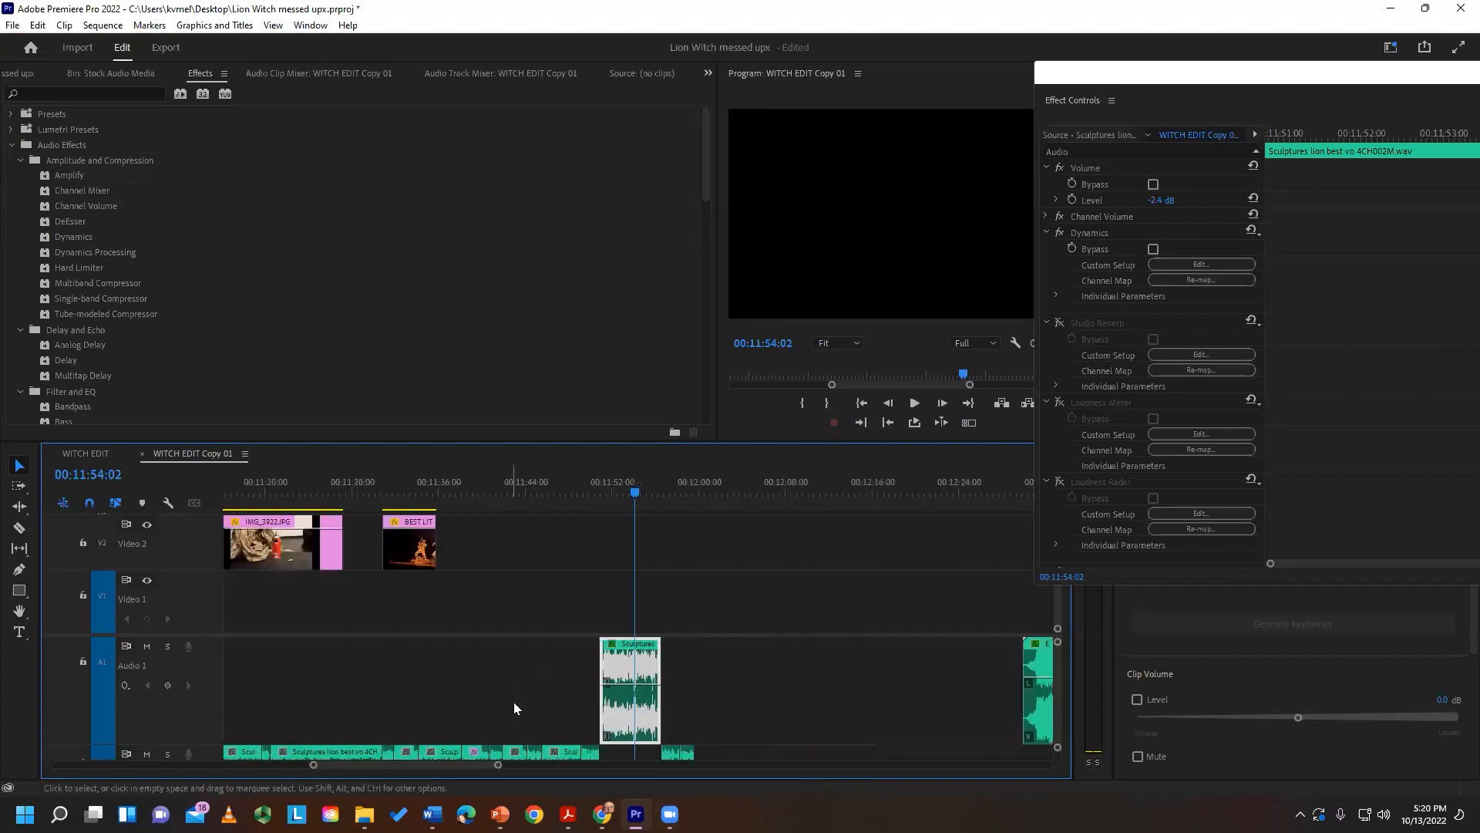
pyautogui.press('-')
pyautogui.press('-')
pyautogui.press('-')
pyautogui.press('-')
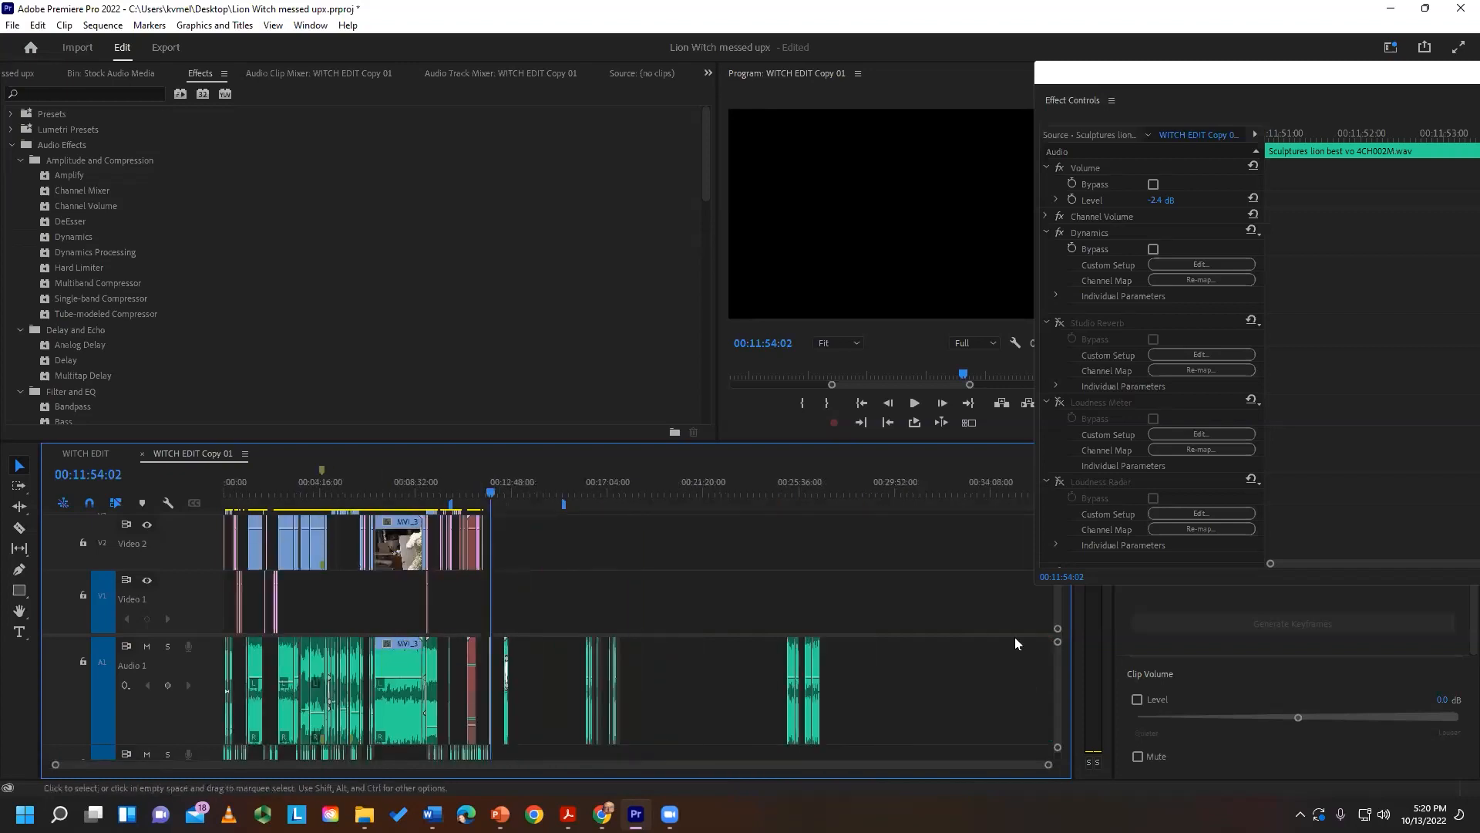
pyautogui.moveTo(912, 697); pyautogui.dragTo(224, 681)
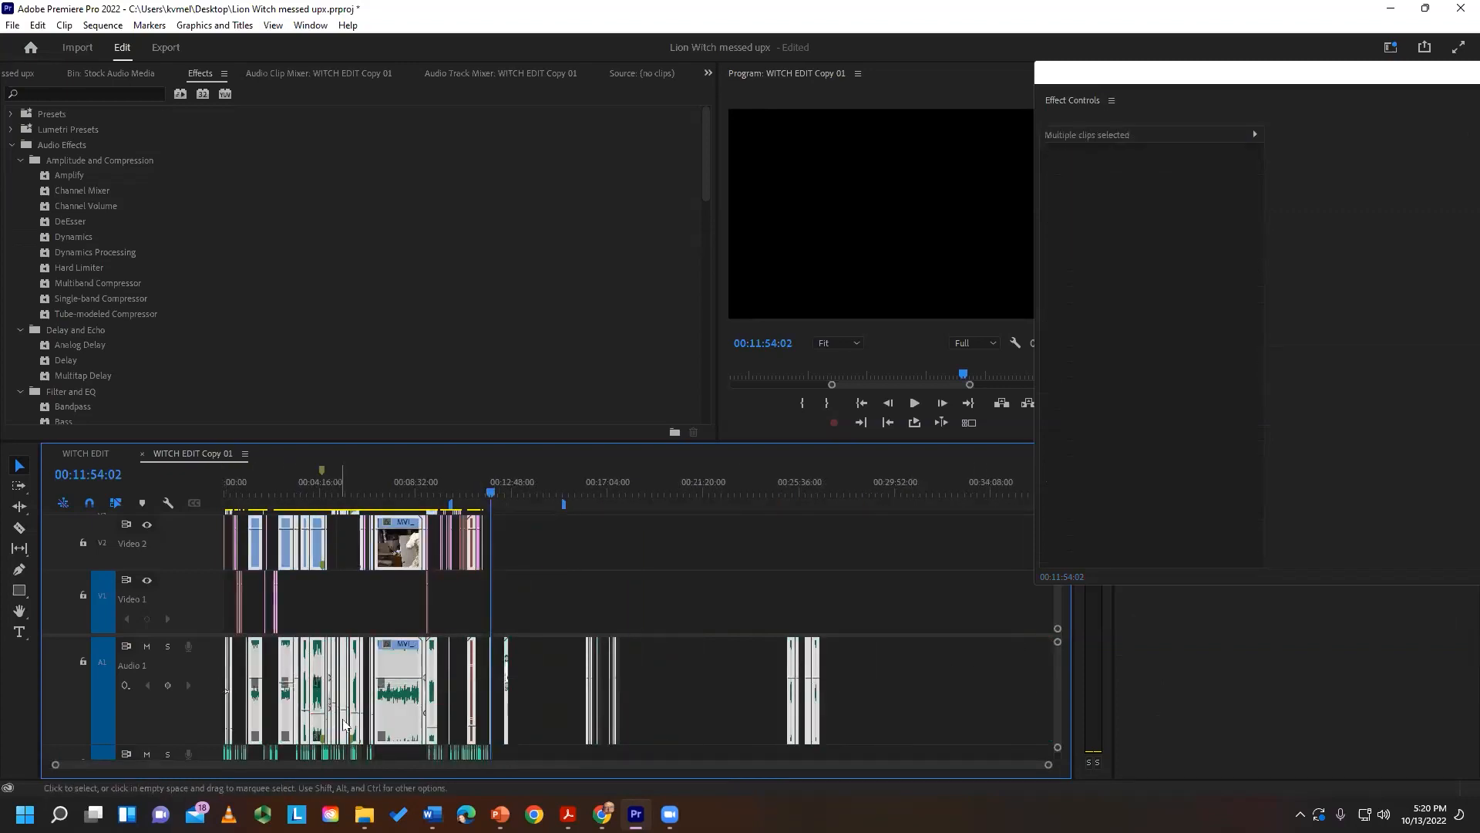
pyautogui.rightClick(401, 711)
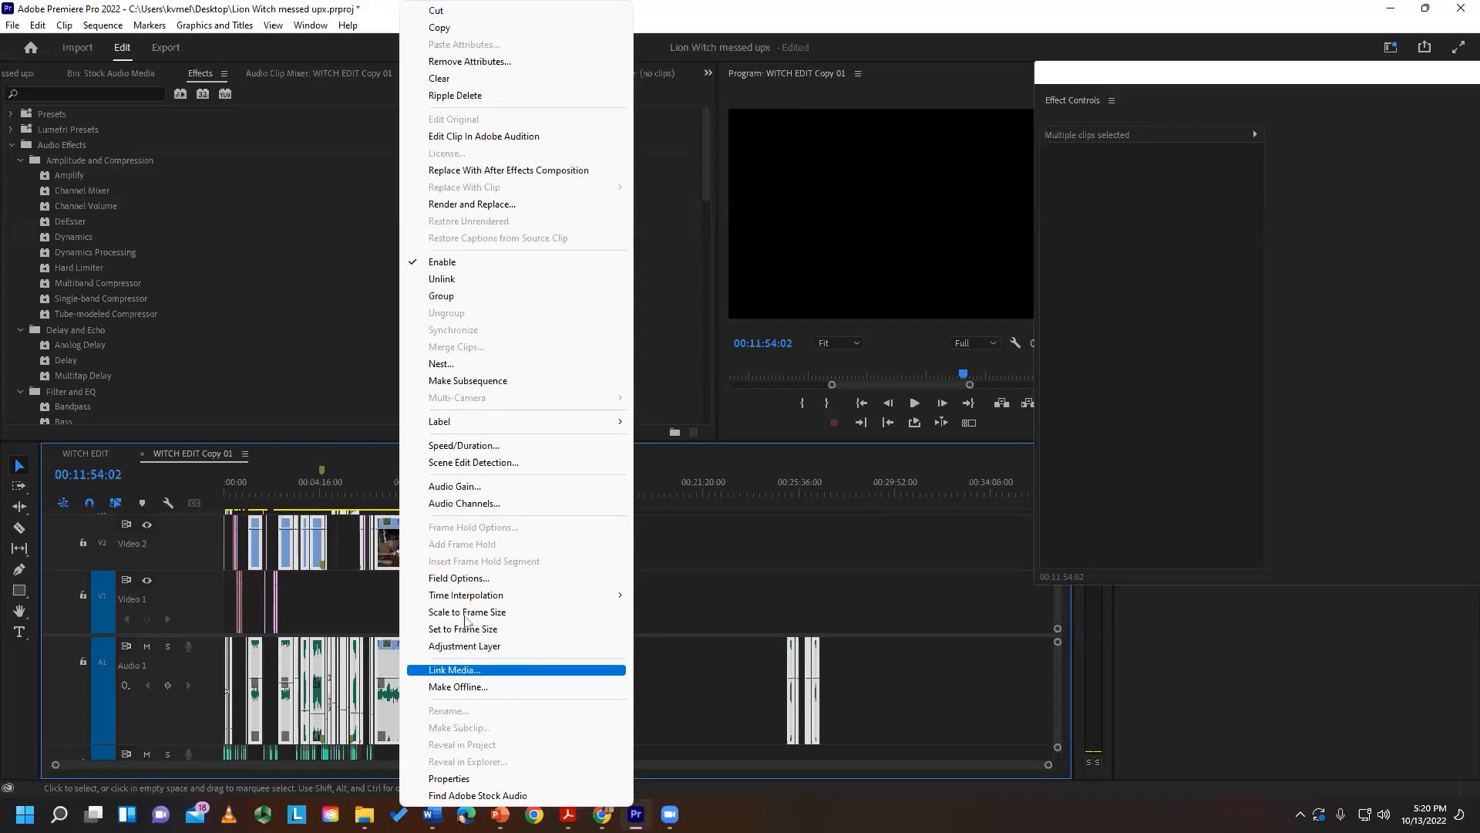
pyautogui.click(474, 486)
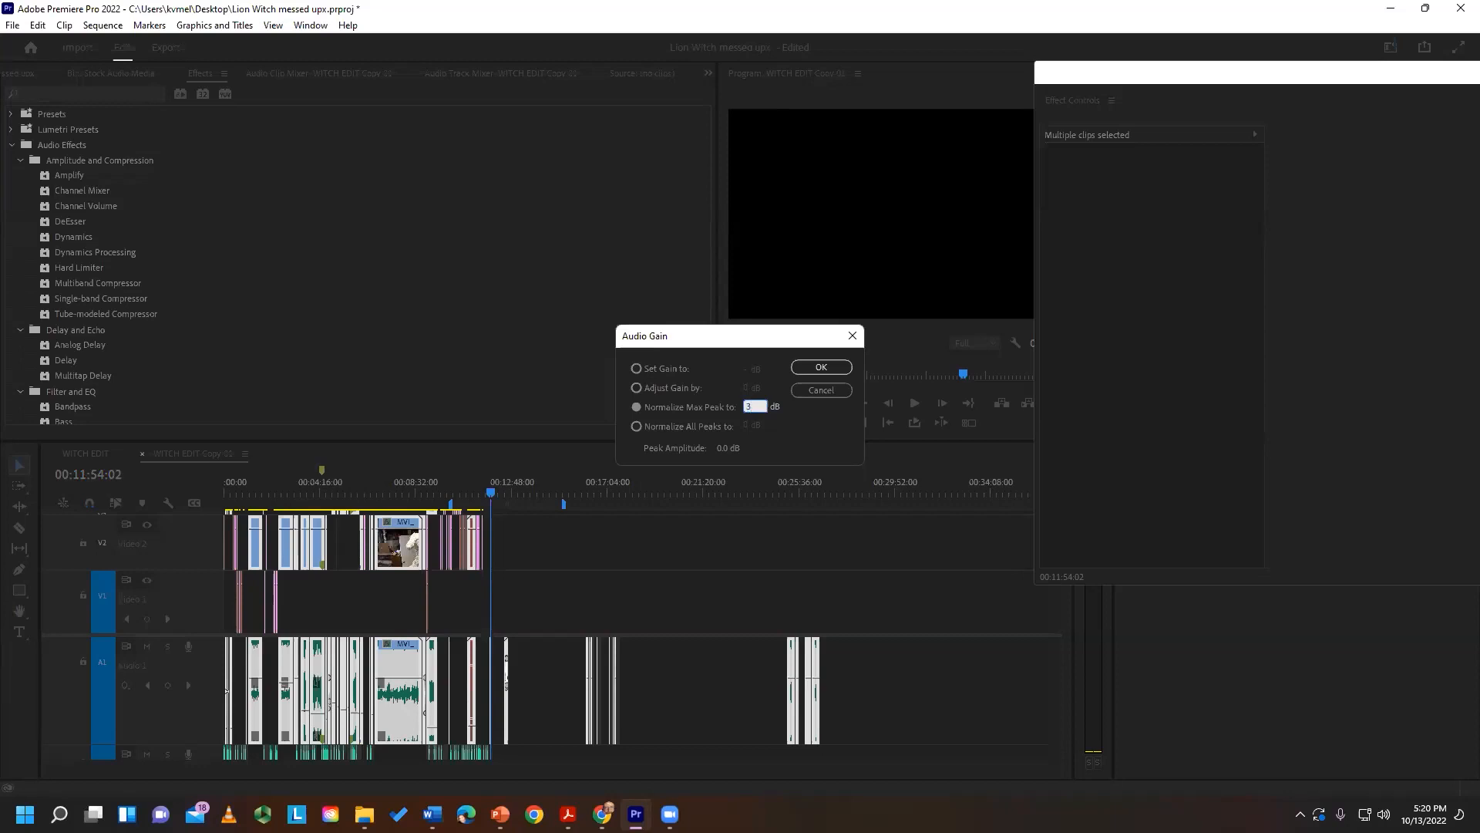
pyautogui.click(823, 368)
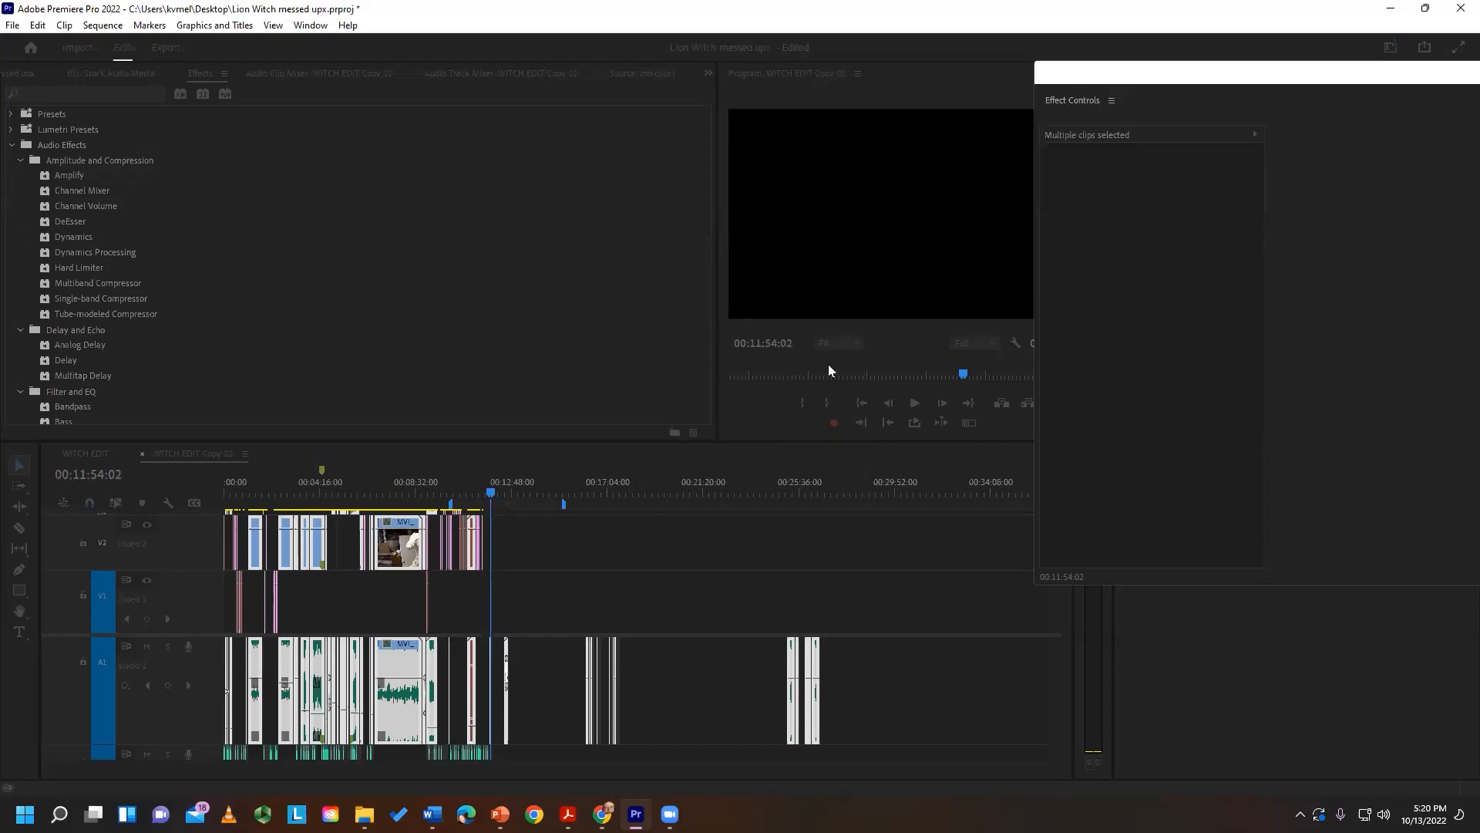
# - Move the playhead to 00:07:49:11 and examine the waveform of the MVI_3929.MOV clip's audio
pyautogui.click(401, 486)
pyautogui.press('=')
pyautogui.press('=')
pyautogui.press('=')
pyautogui.press('=')
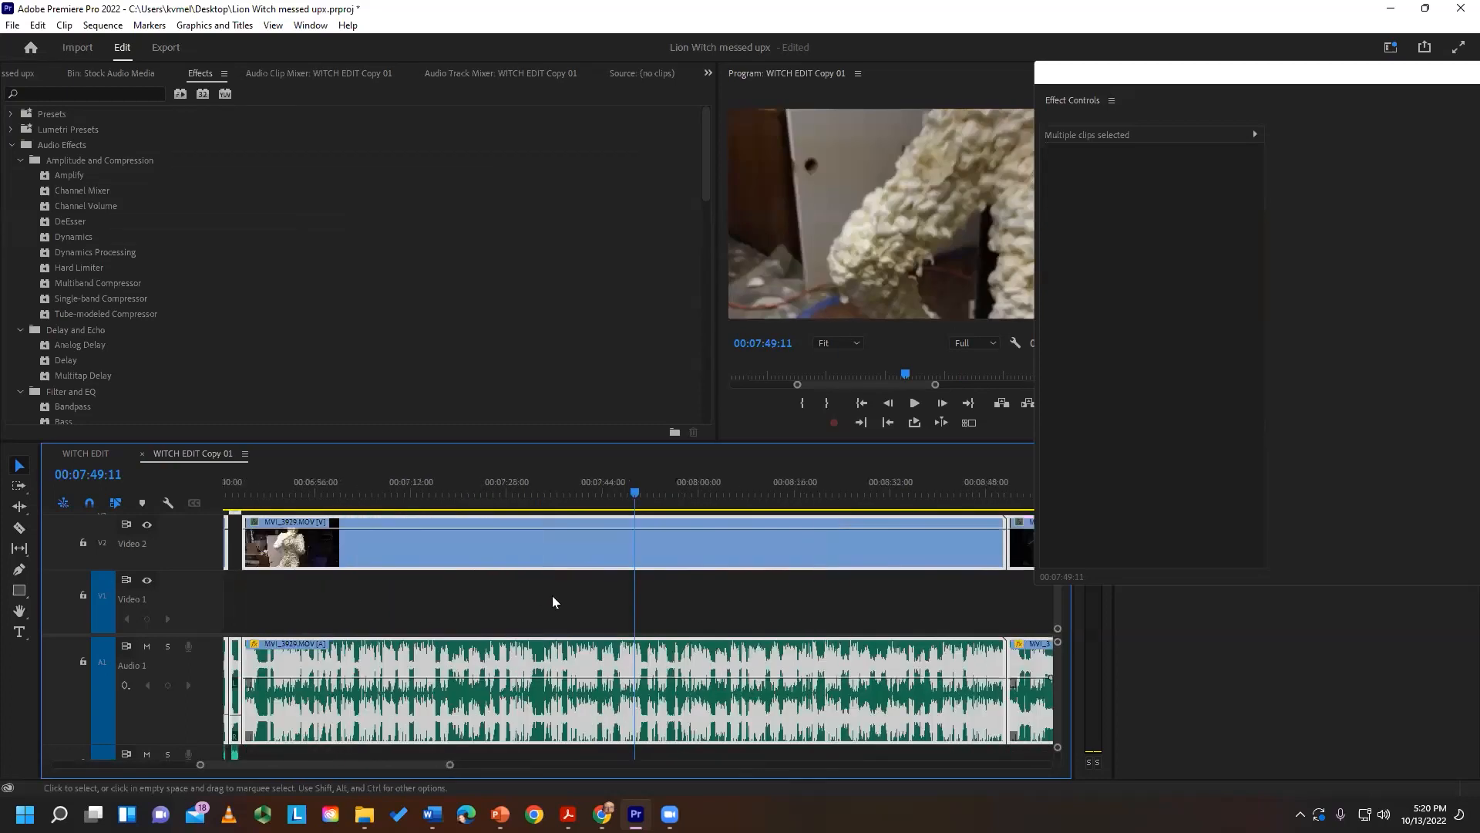
pyautogui.press('=')
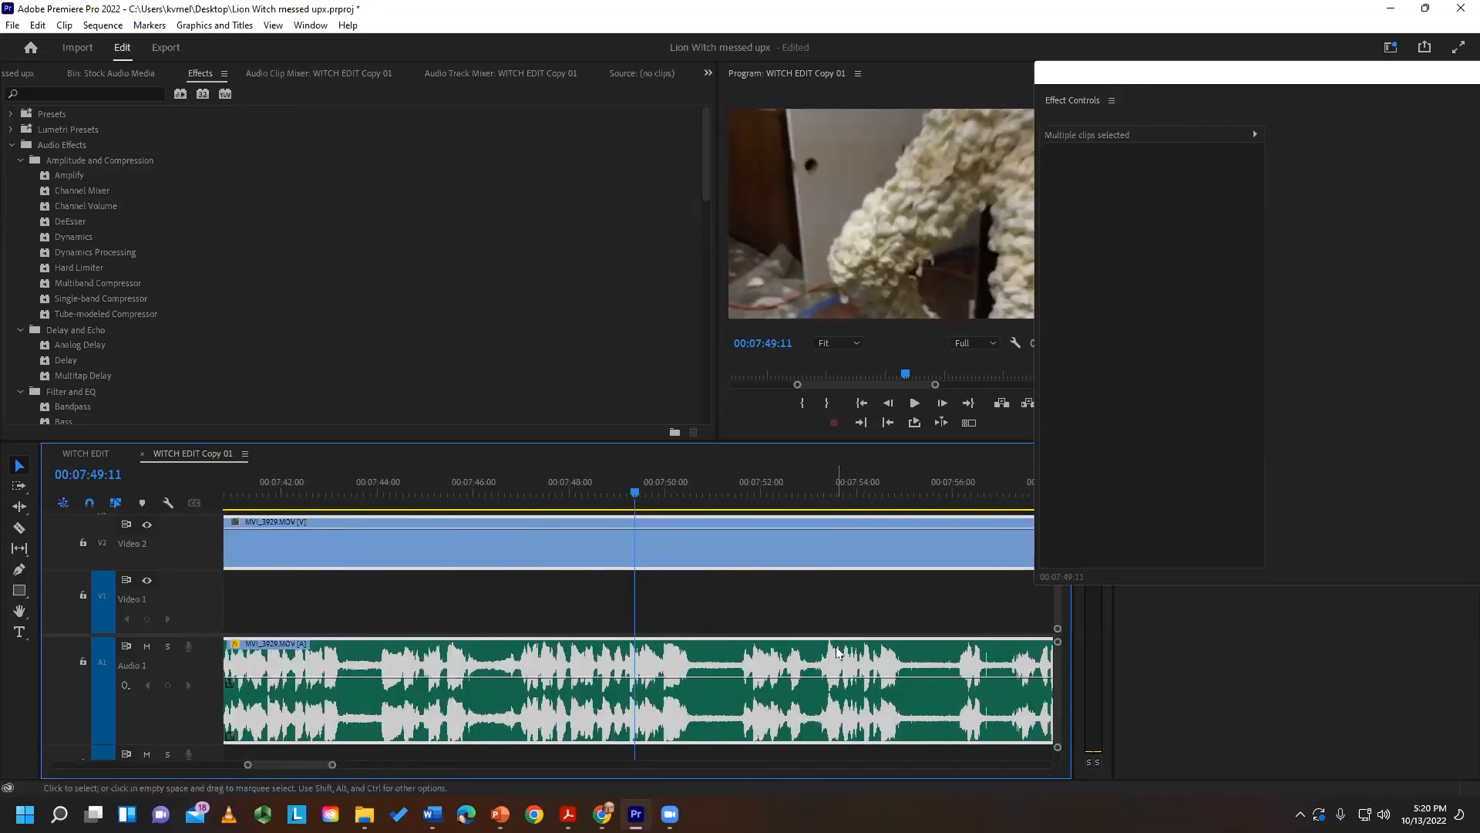
pyautogui.press('=')
# - Normalize all peaks of the selected Audio 1 clips to -1 dB through their audio gain
pyautogui.press('-')
pyautogui.press('-')
pyautogui.press('-')
pyautogui.press('-')
pyautogui.press('-')
pyautogui.write('g')
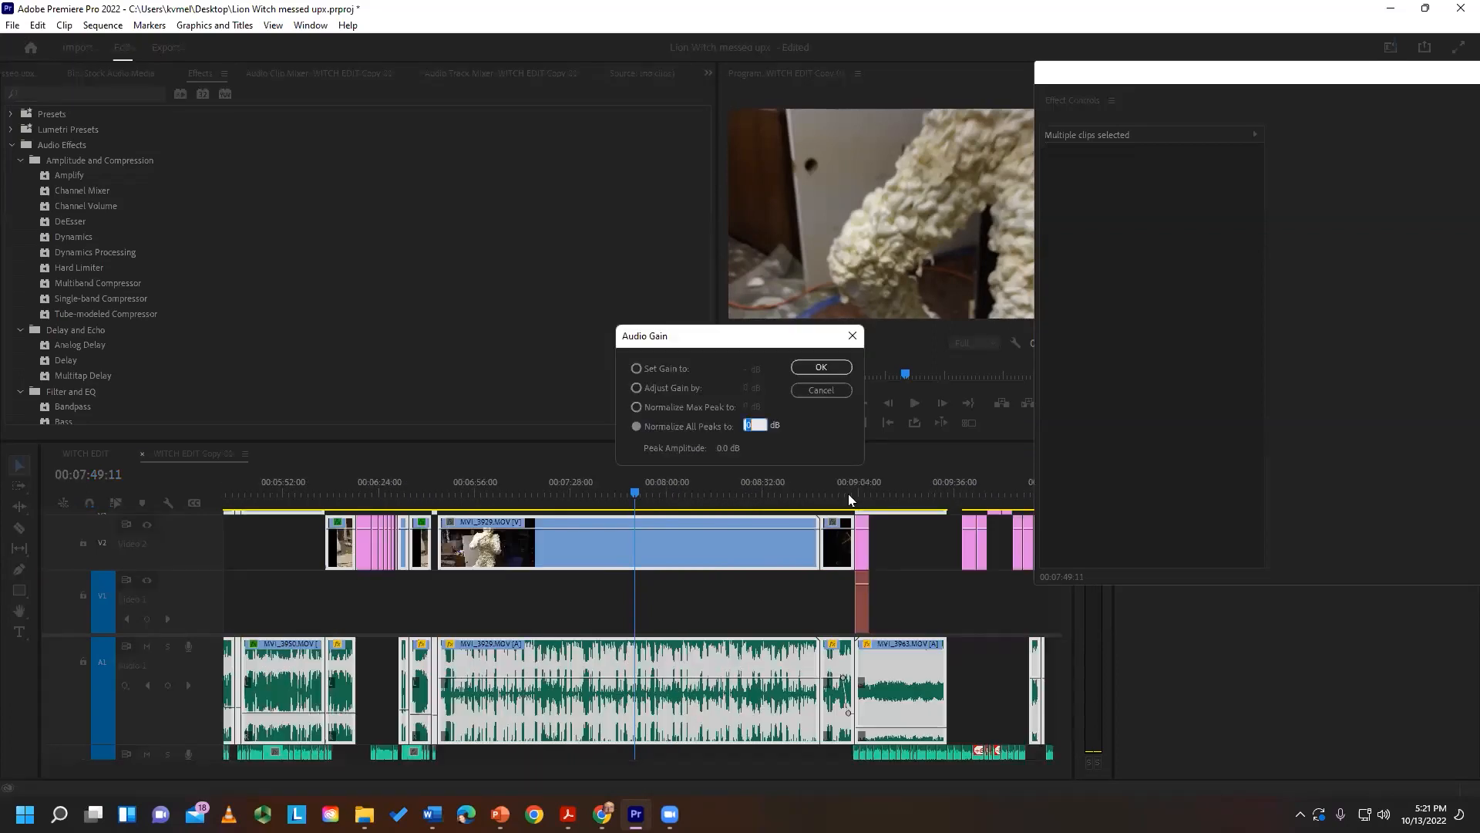
pyautogui.write('-1')
pyautogui.click(840, 366)
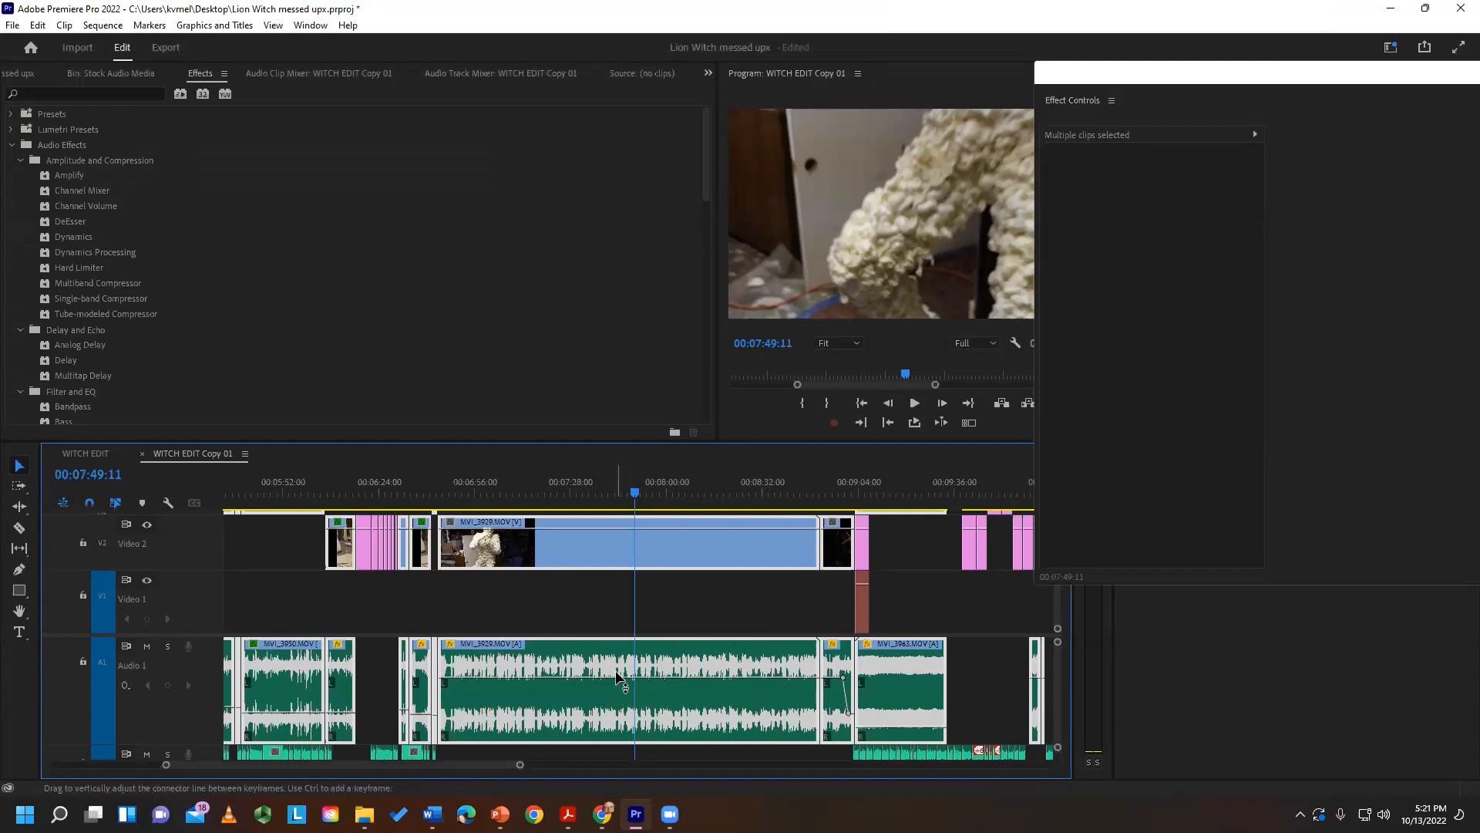
pyautogui.rightClick(720, 660)
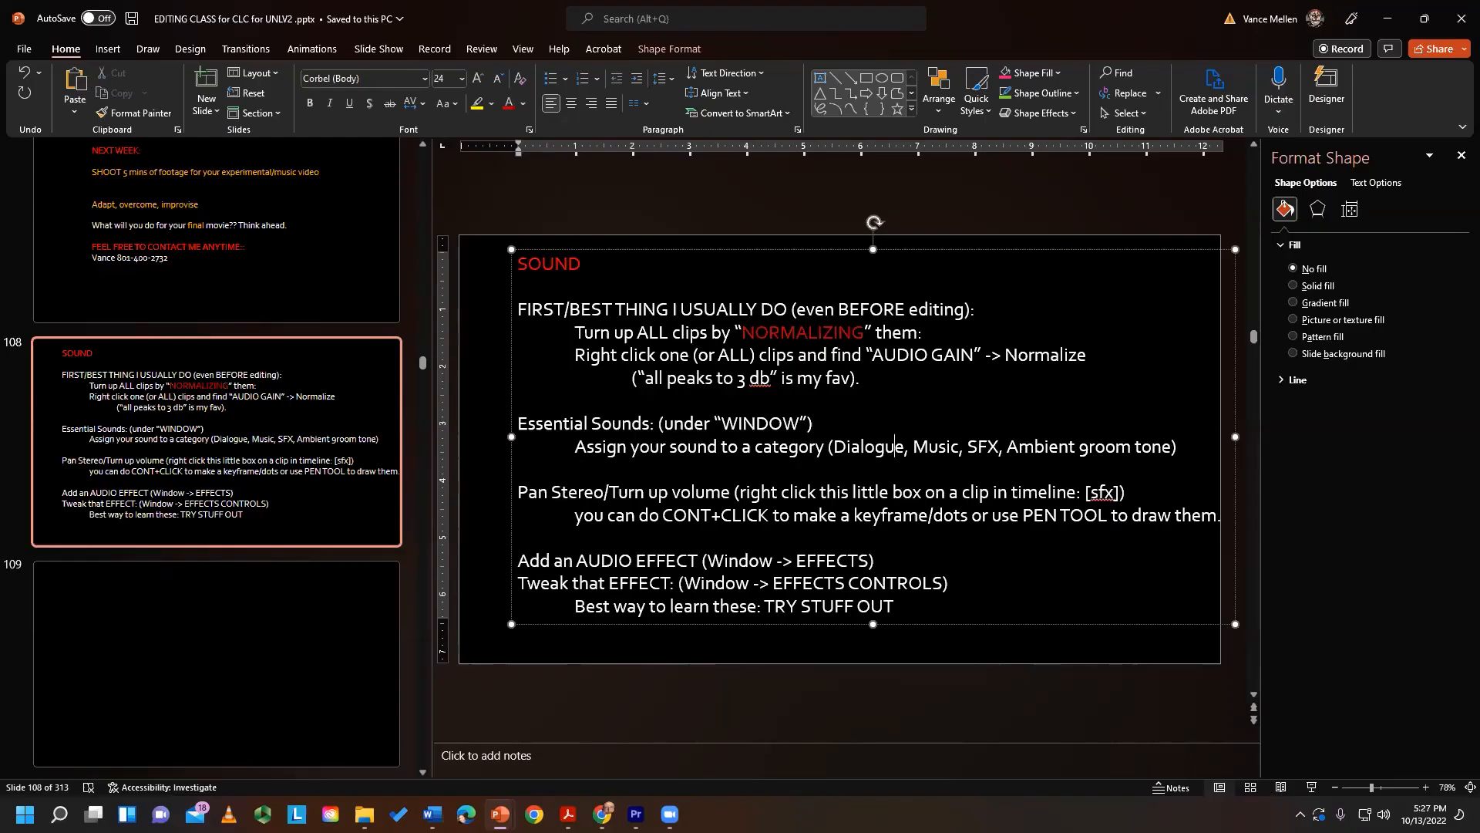
# - Switch to PowerPoint and recolor the words "Essential Sounds" red on the SOUND slide
pyautogui.moveTo(651, 424); pyautogui.dragTo(518, 424)
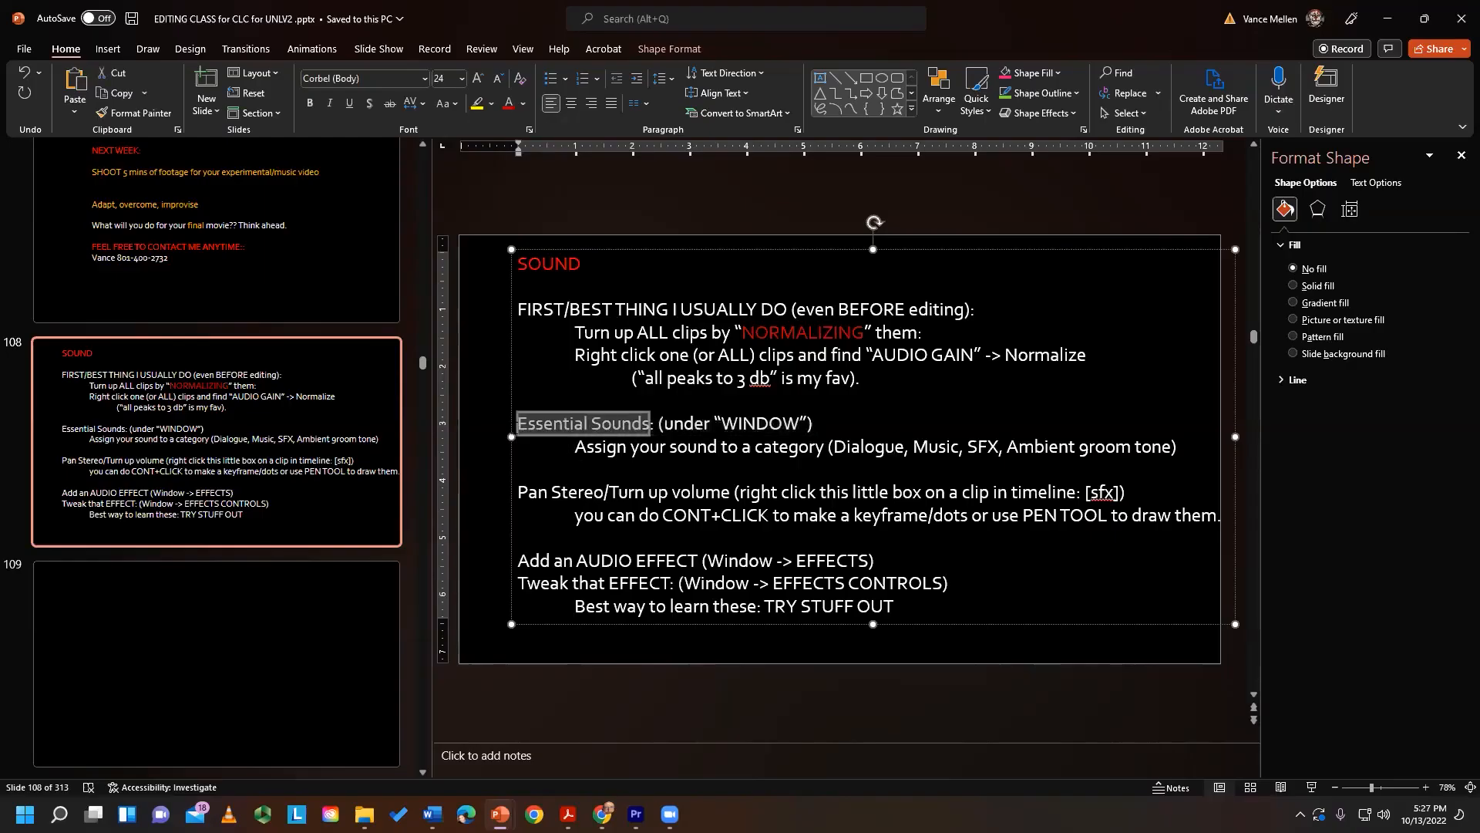
pyautogui.hotkey('ctrl', 'y')
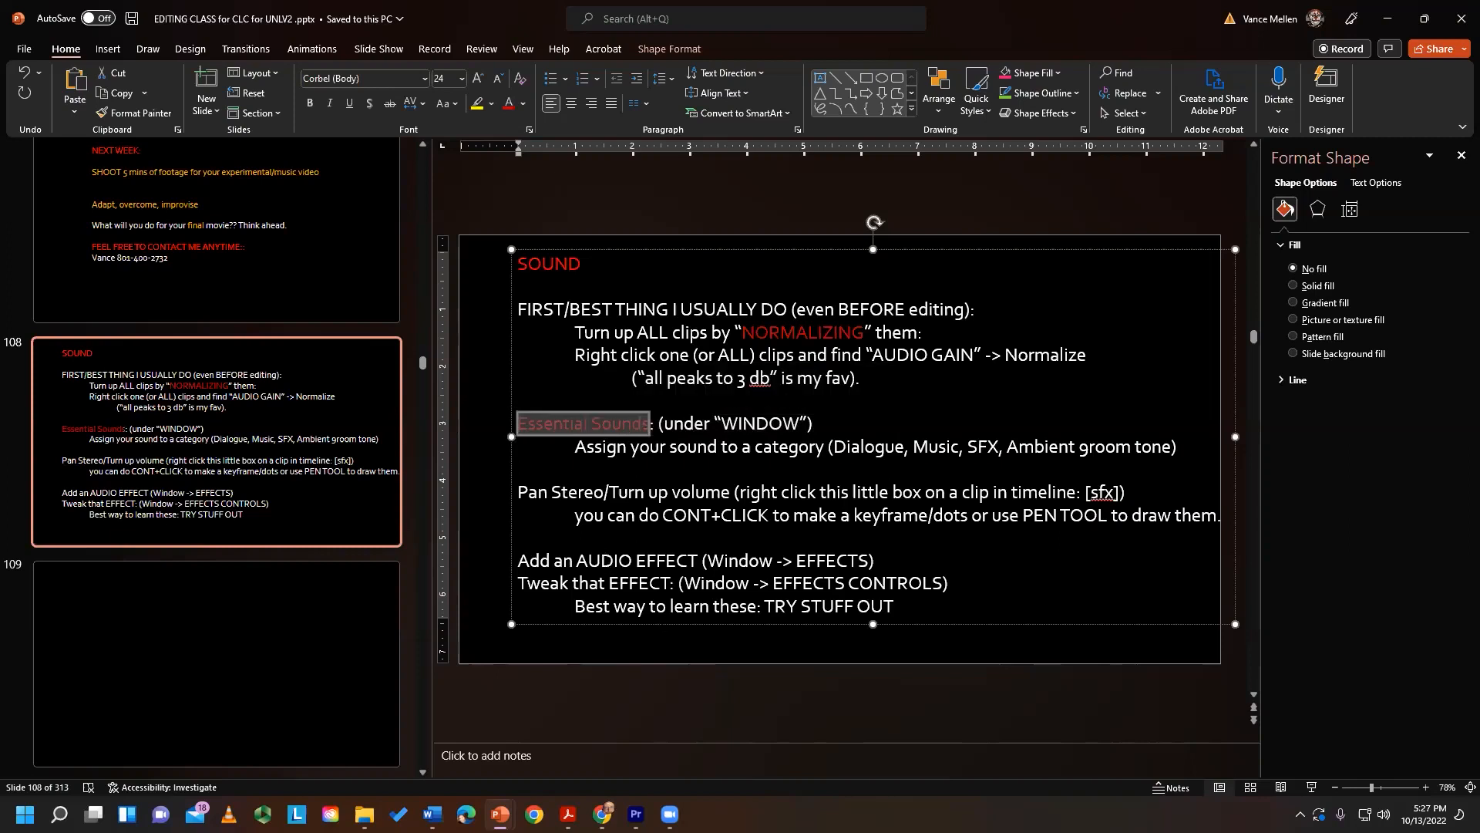
# - Recolor the words "volume", "Pan" and "EFFECTS CONTROLS" red on the SOUND slide
pyautogui.click(721, 492)
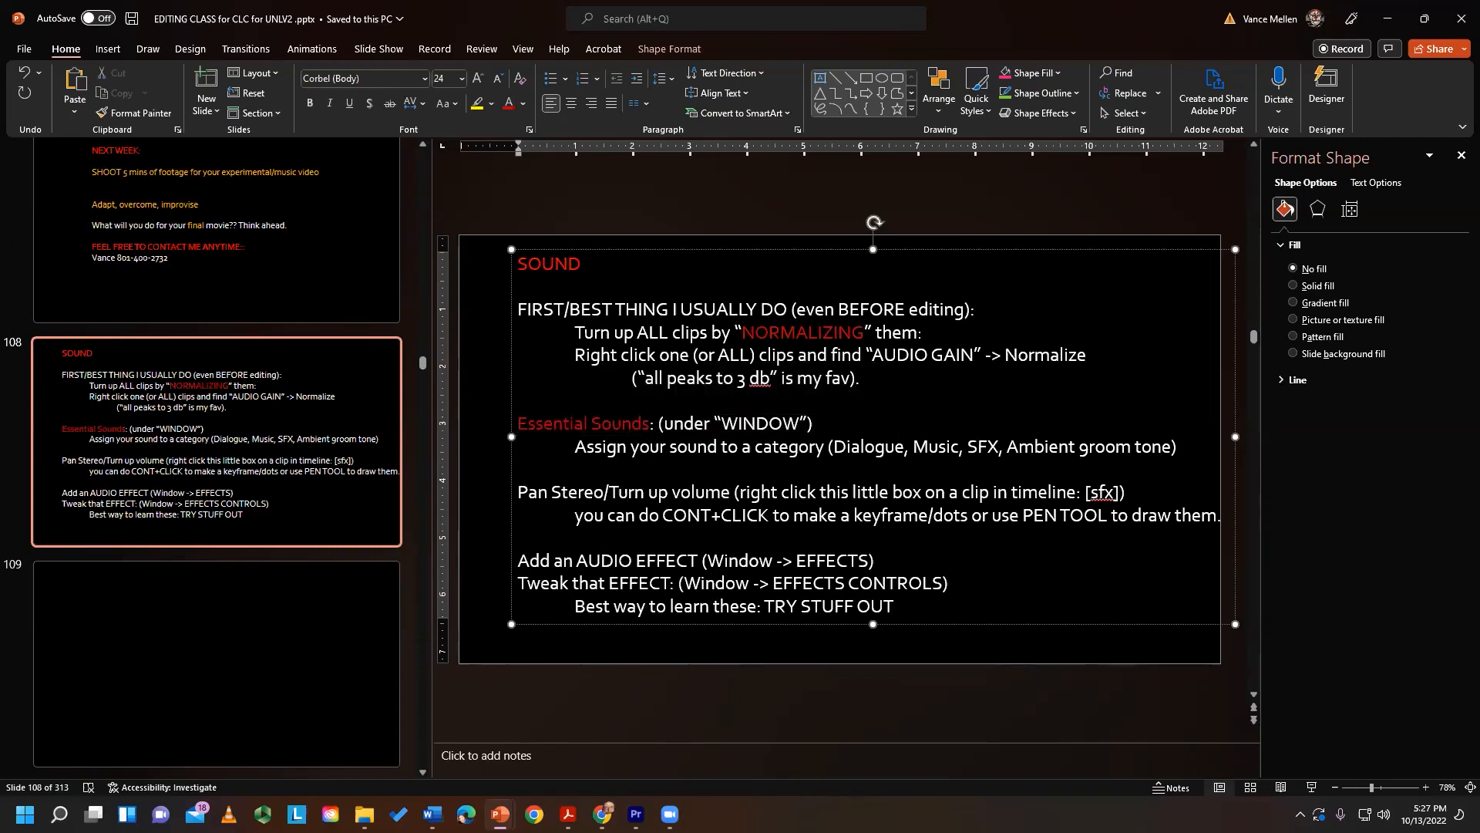
pyautogui.doubleClick(710, 494)
pyautogui.click(863, 469)
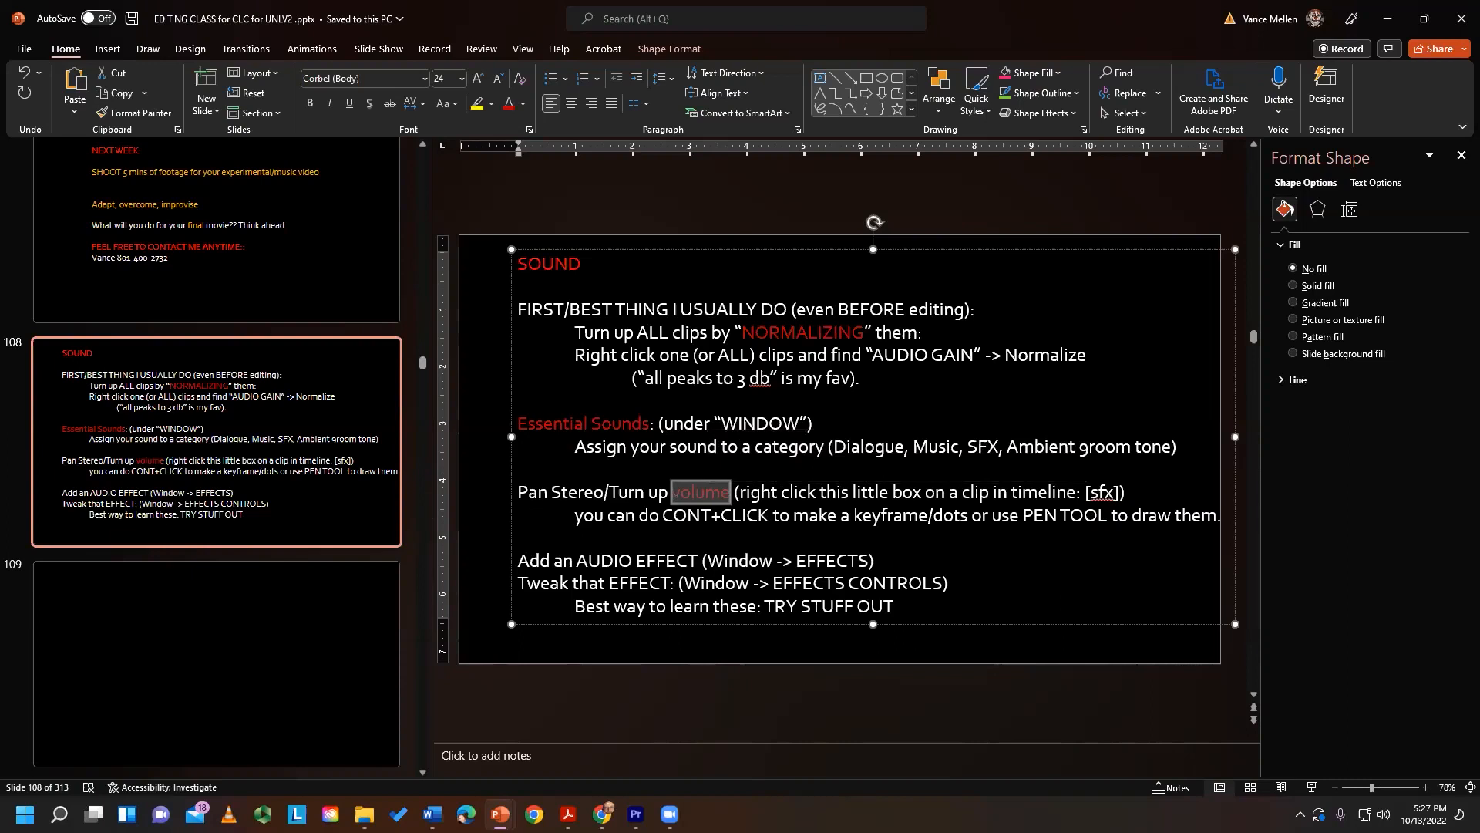
pyautogui.doubleClick(532, 492)
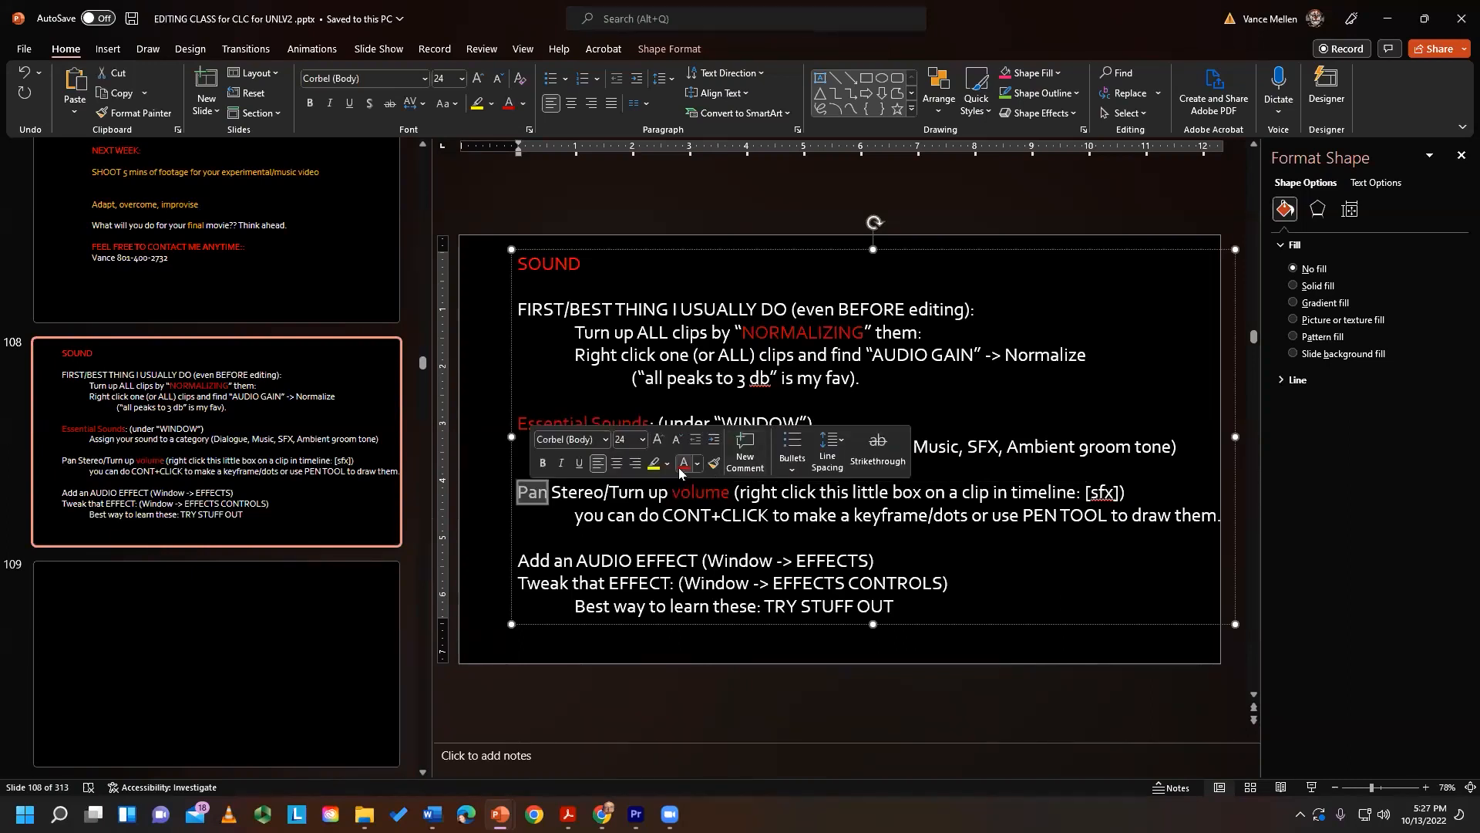
pyautogui.click(683, 463)
pyautogui.moveTo(943, 583); pyautogui.dragTo(783, 583)
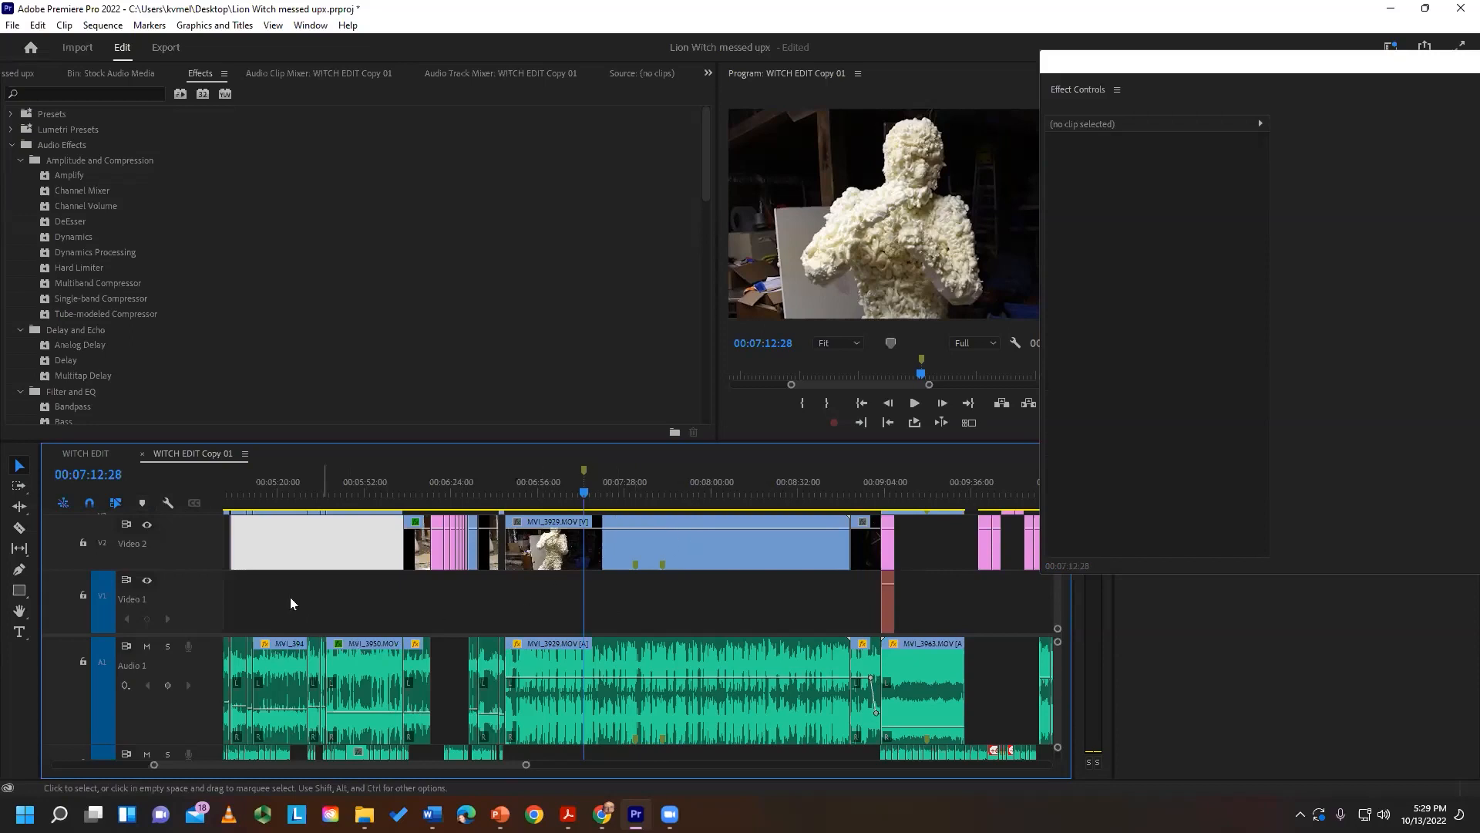
# - In Premiere Pro, name the sequence marker at 00:07:12:28 "tree in wind", comment "put wind effect here", and color it lavender
pyautogui.doubleClick(585, 471)
pyautogui.write('tree in wind')
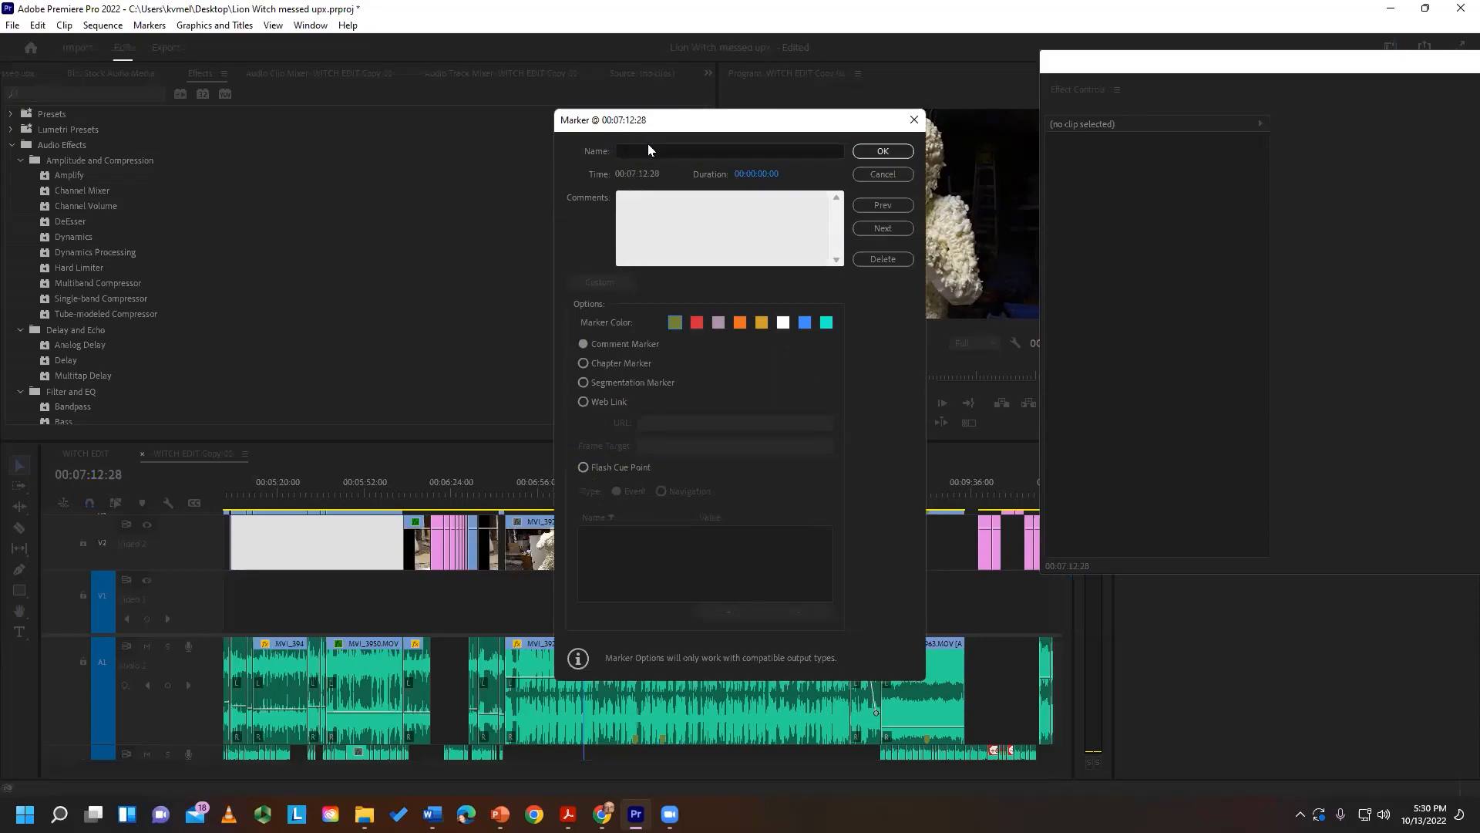
pyautogui.click(677, 204)
pyautogui.write('put wind effe')
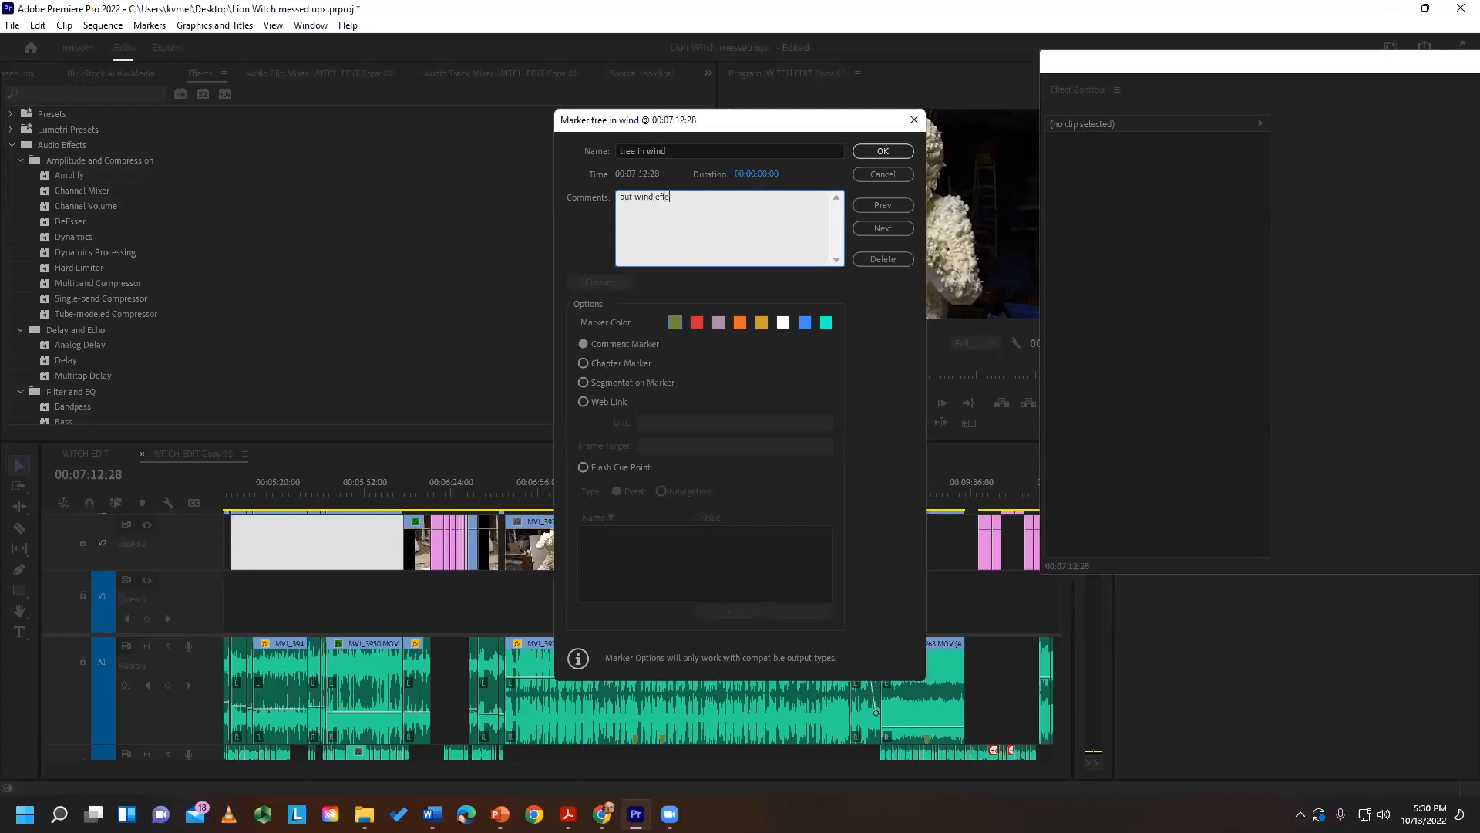
pyautogui.write('ct here')
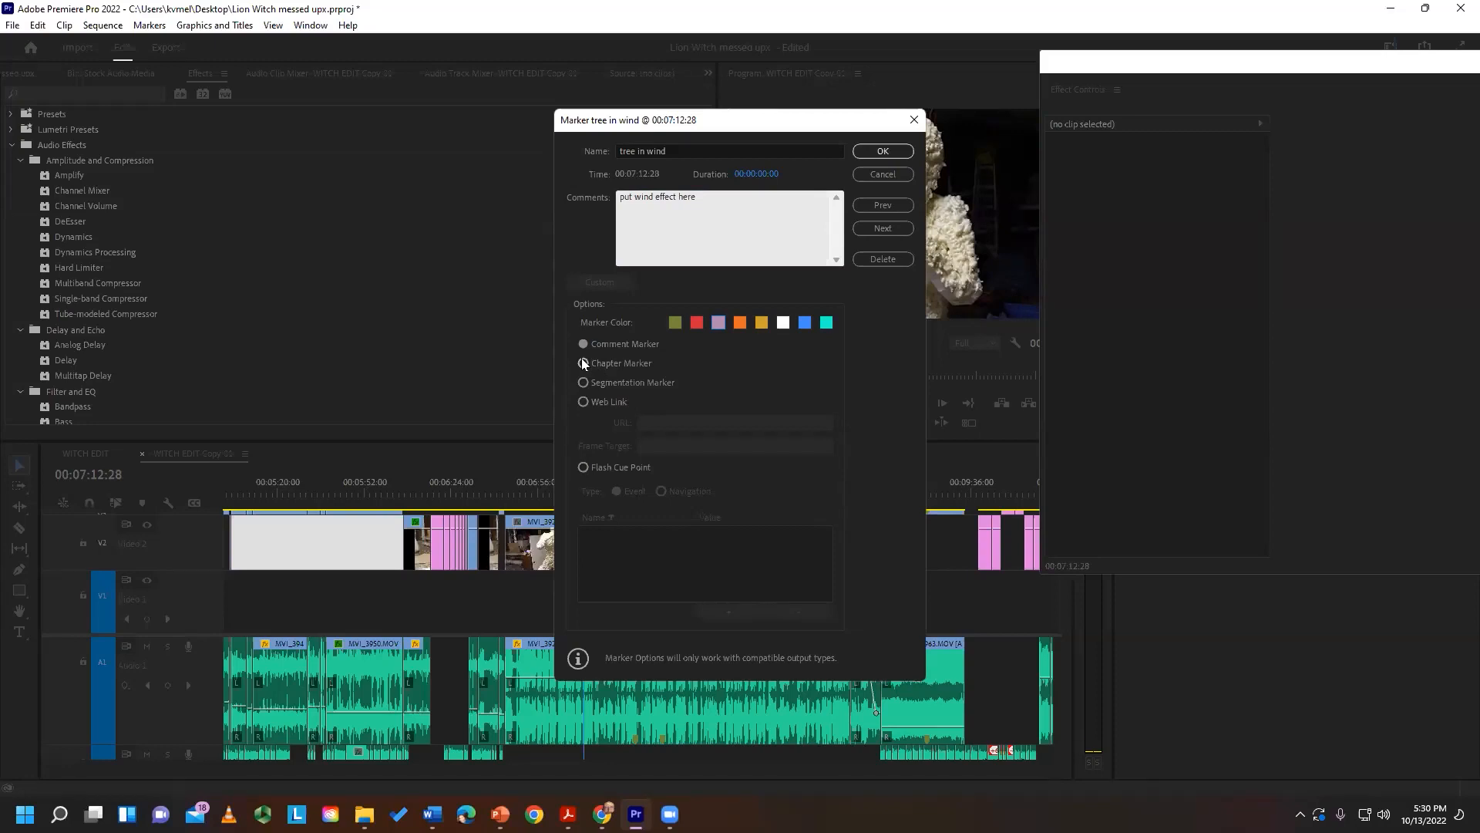
pyautogui.press('Return')
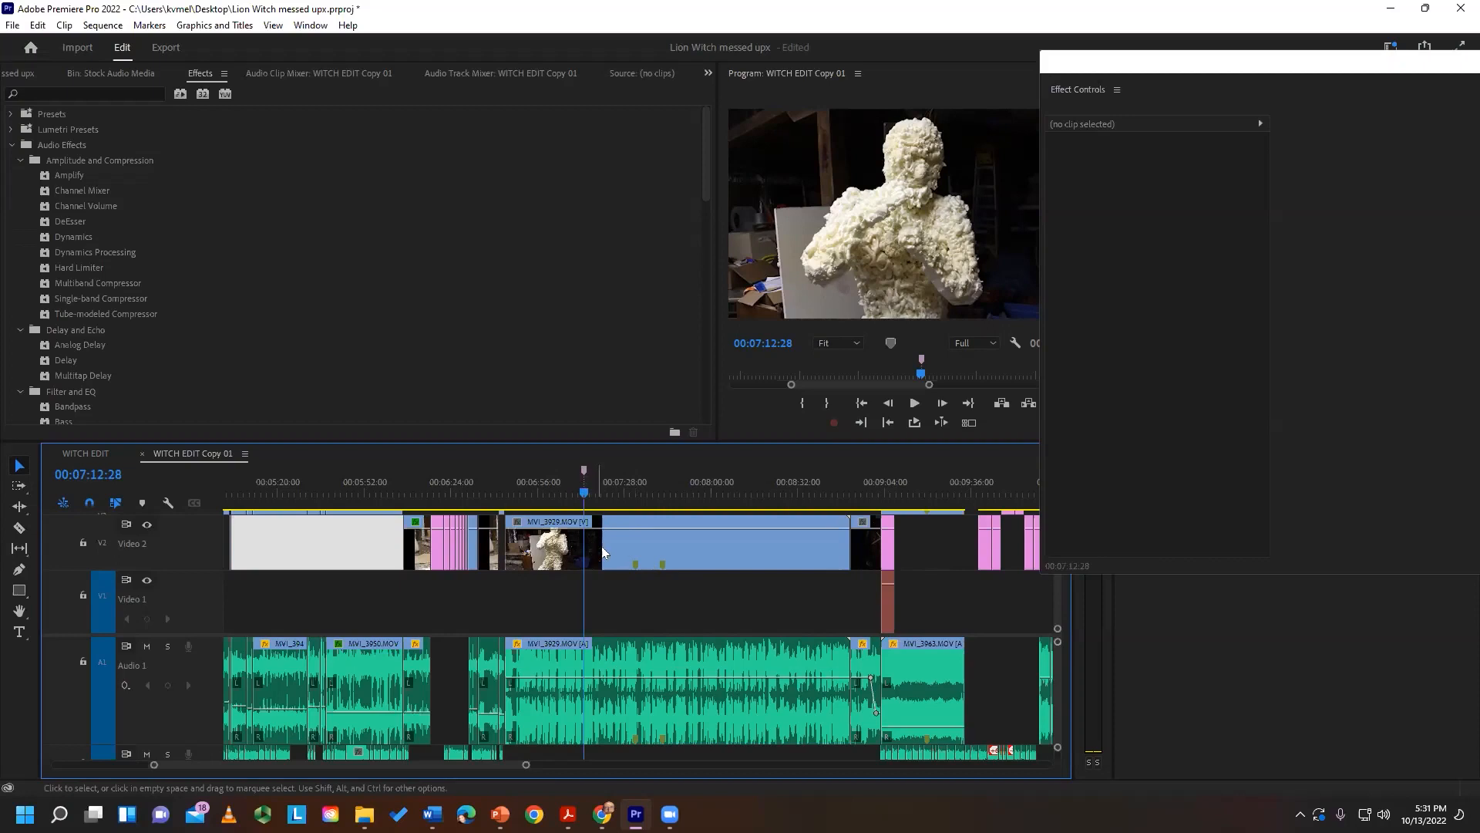
# - Move the MVI_3929.MOV clip down to Video 1 and snap its second clip marker to the sequence marker at 00:07:12:28
pyautogui.moveTo(602, 555); pyautogui.dragTo(633, 614)
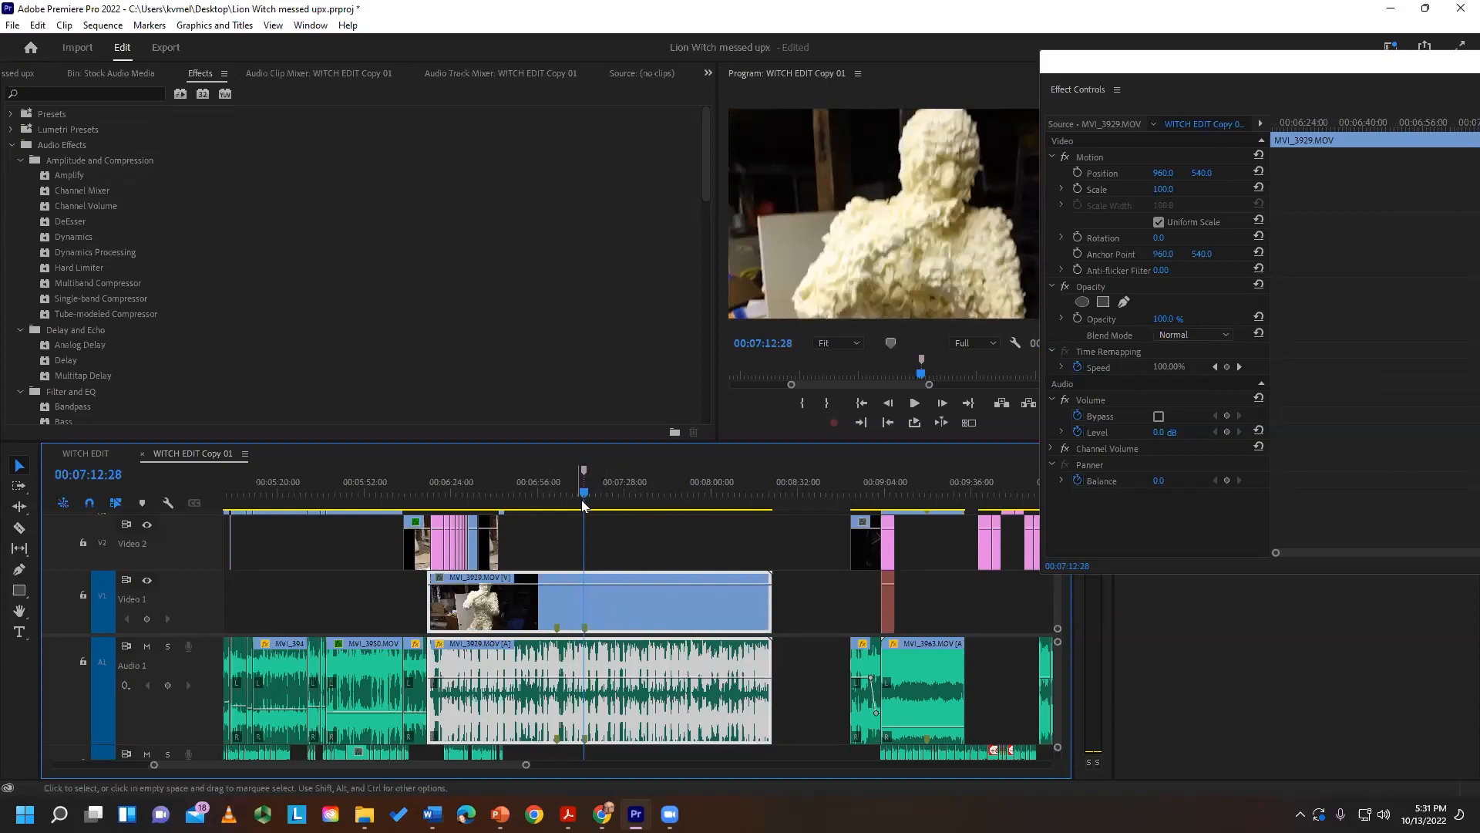
pyautogui.press('=')
pyautogui.press('=')
pyautogui.press('=')
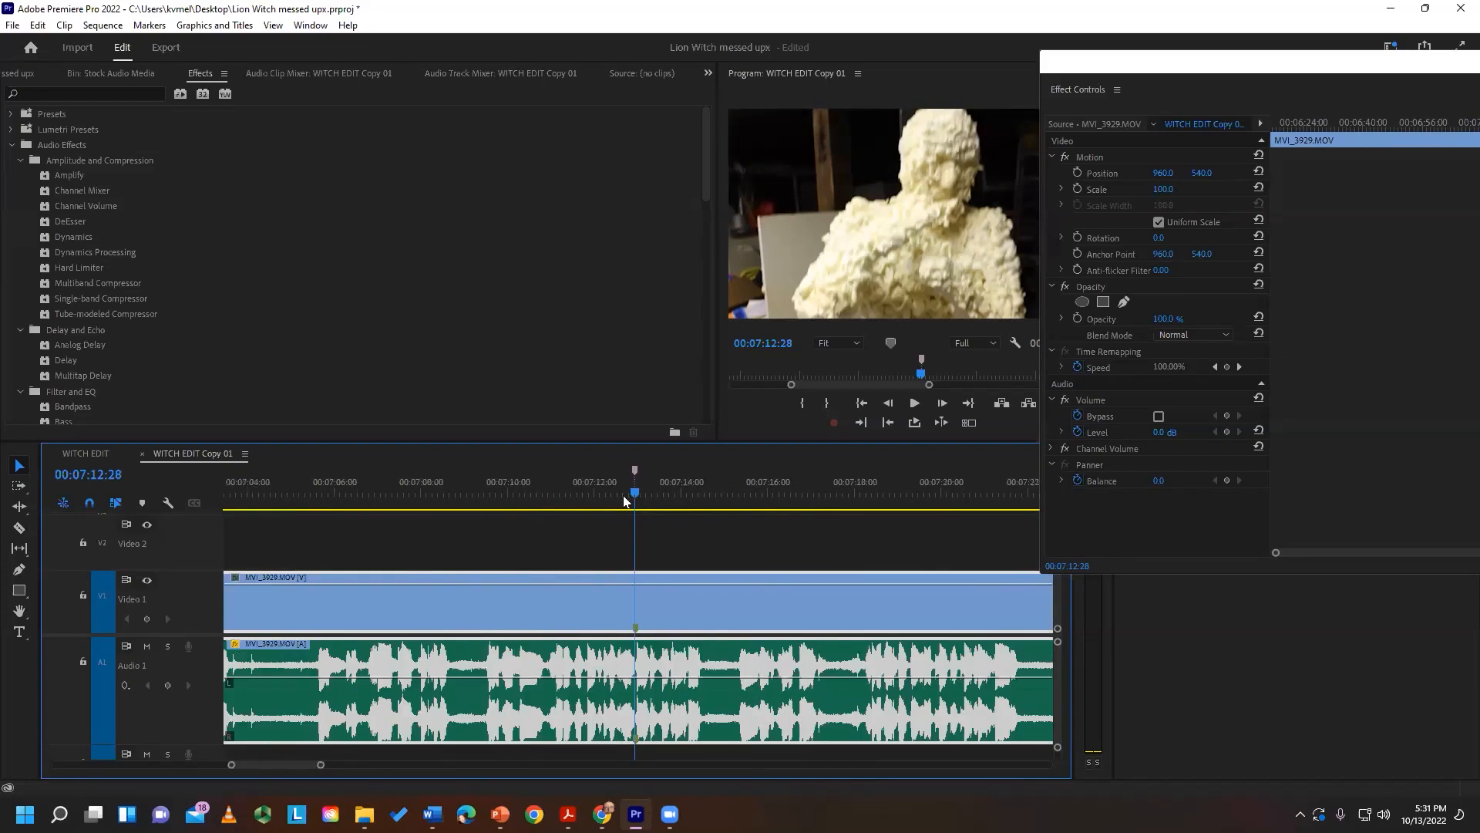
pyautogui.moveTo(592, 578); pyautogui.dragTo(605, 462)
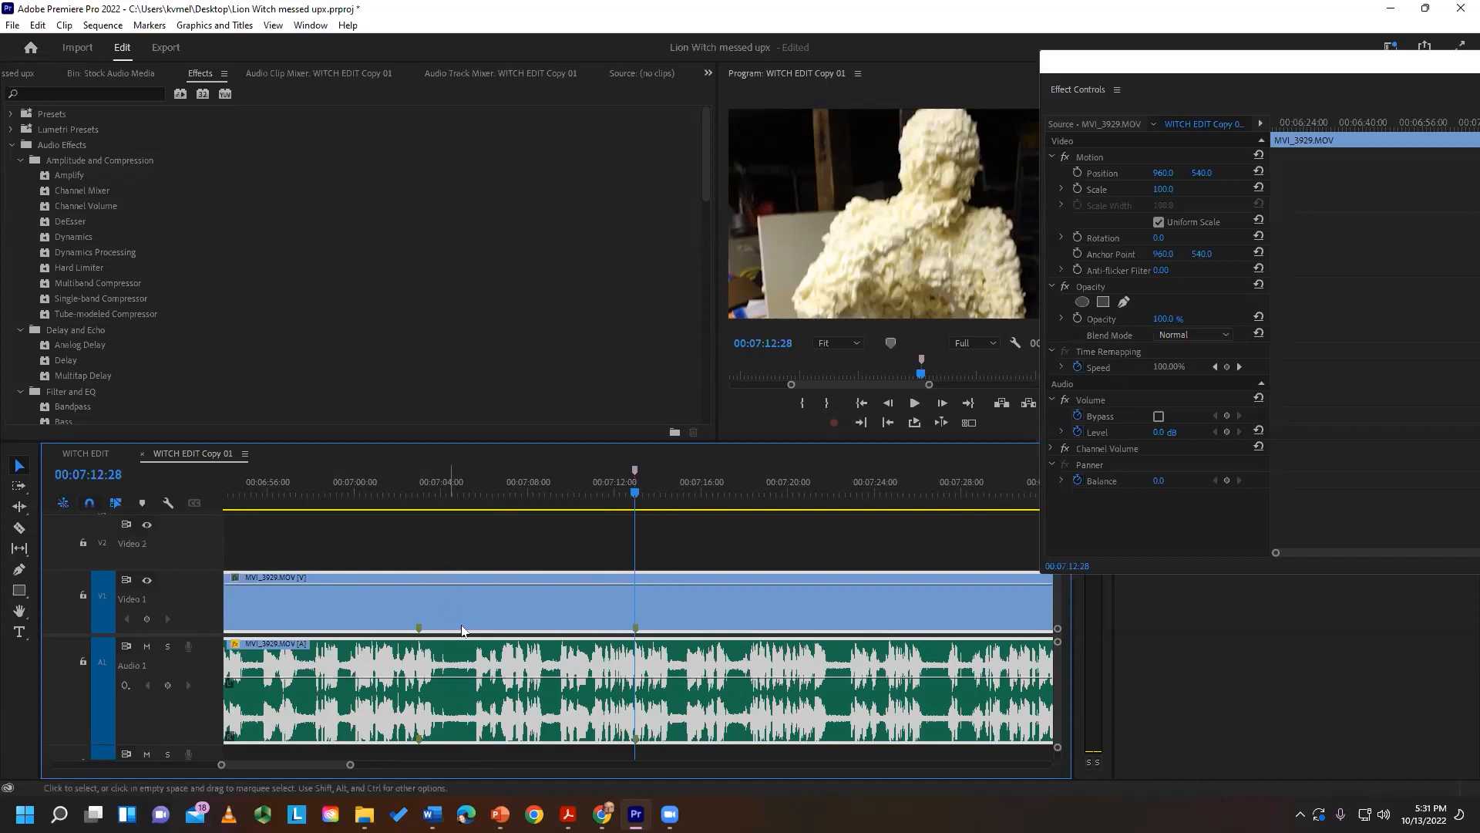
# - Slide the MVI_3929.MOV clip later so its first clip marker aligns with the sequence marker at 00:07:12:28
pyautogui.moveTo(475, 613); pyautogui.dragTo(655, 608)
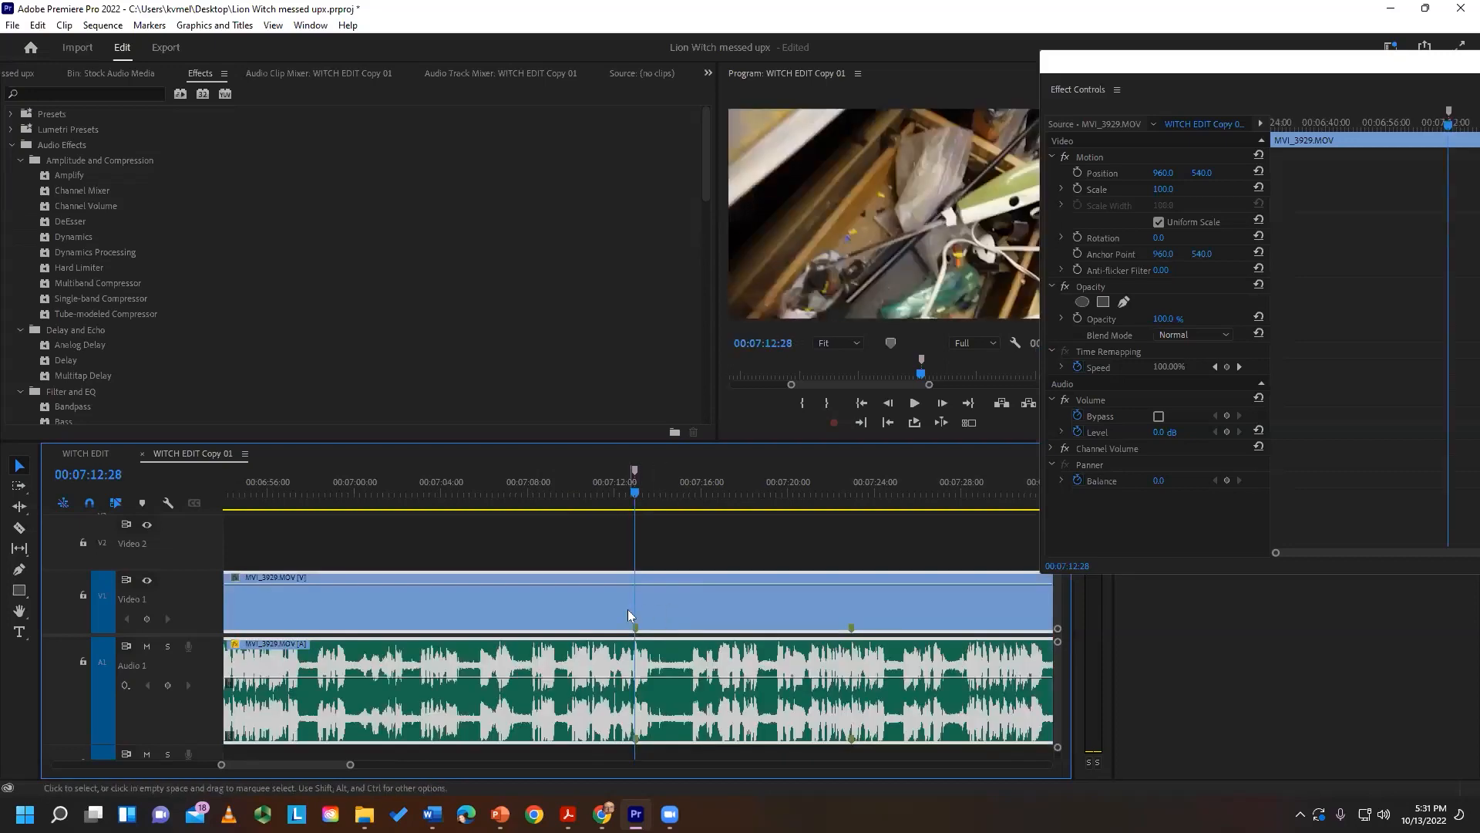
pyautogui.press('-')
pyautogui.press('-')
pyautogui.press('-')
pyautogui.press('=')
pyautogui.press('=')
pyautogui.press('=')
pyautogui.press('=')
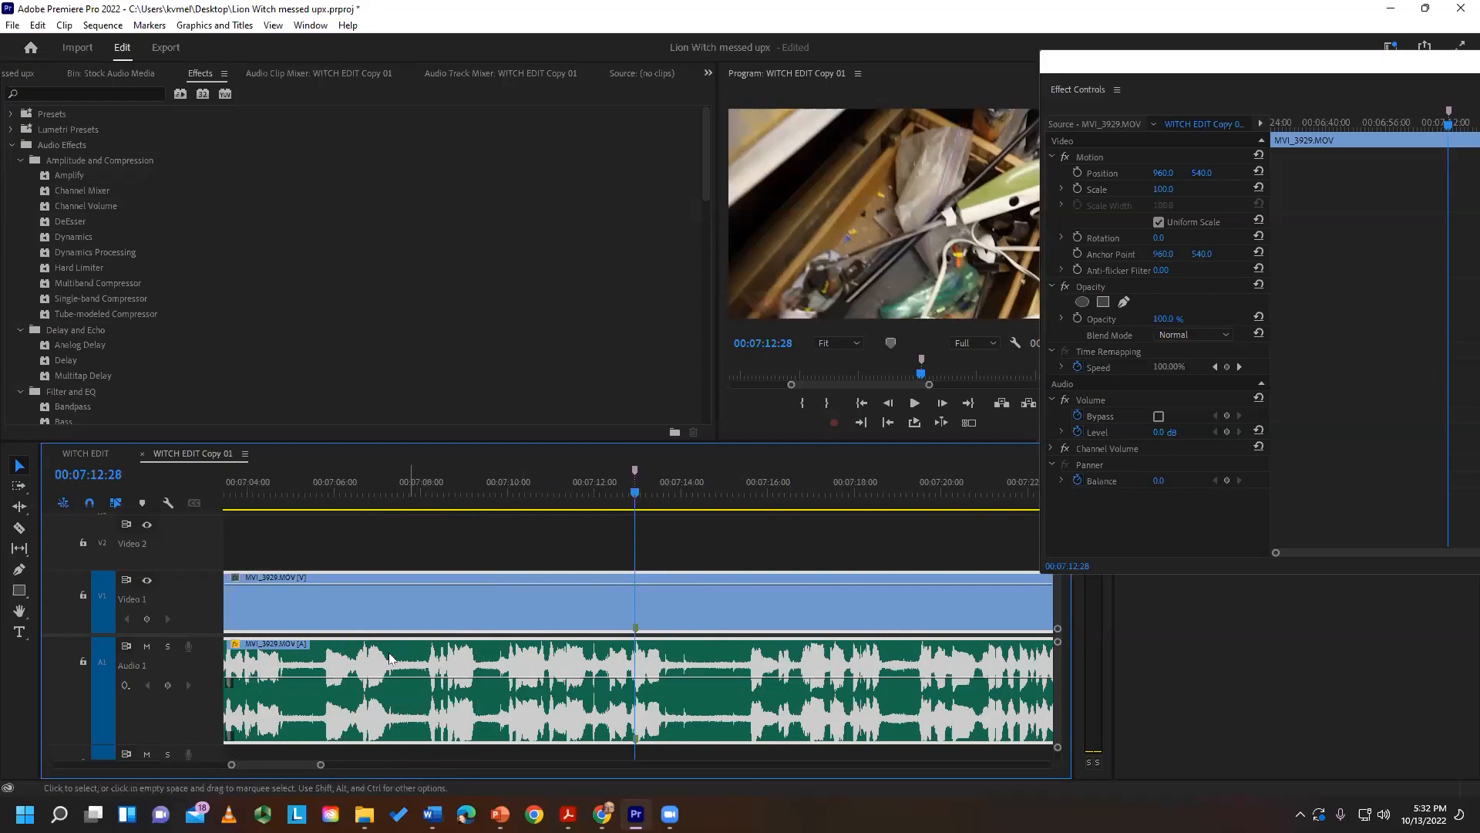
# - Add a marker at 00:07:06:17 and move the playhead further along the MVI_3929.MOV clip
pyautogui.click(360, 496)
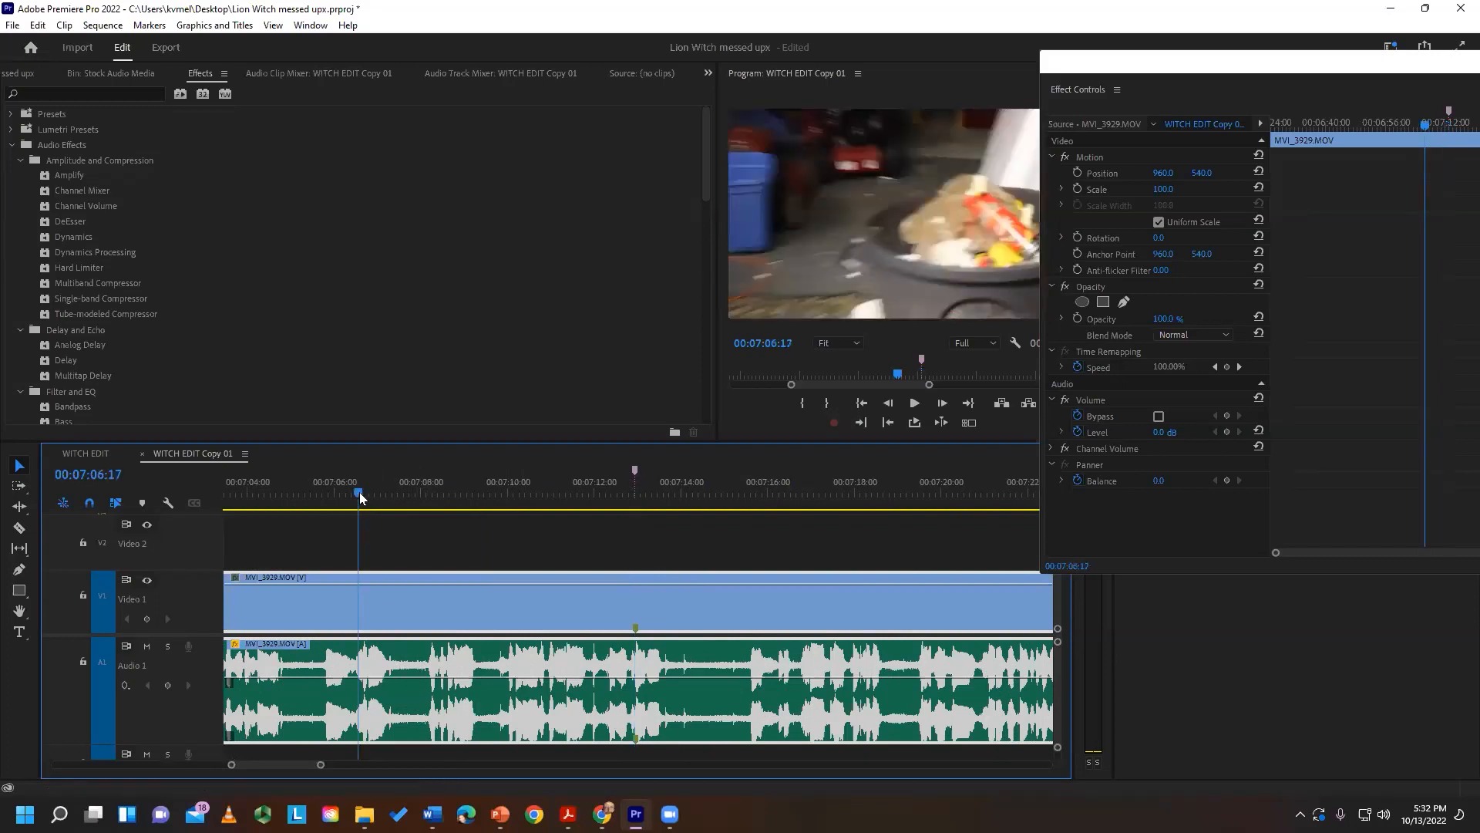
pyautogui.click(142, 503)
pyautogui.click(461, 492)
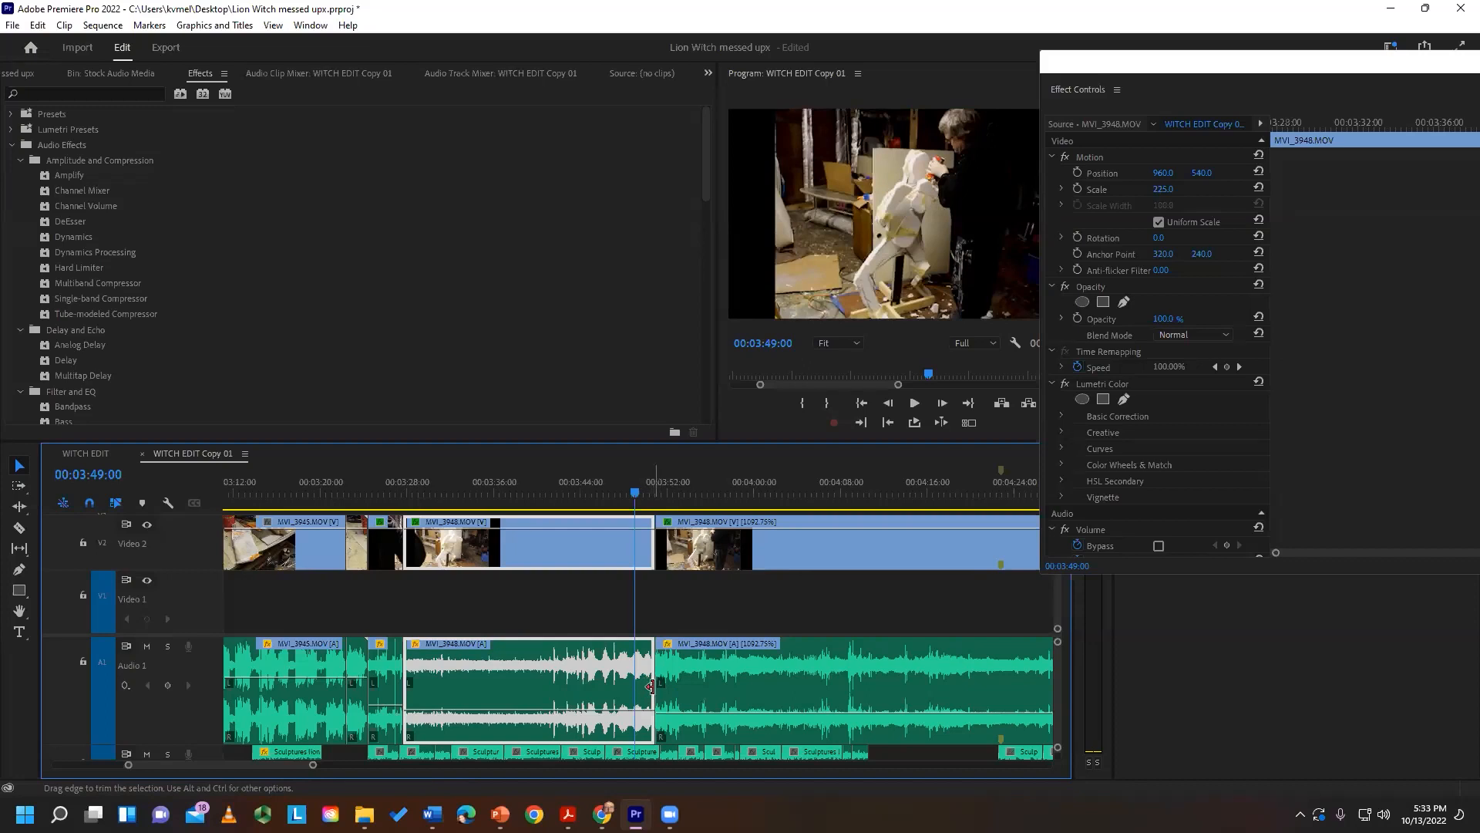
# - Roll only the audio edit between the two MVI_3948.MOV clips back to 00:03:46:09, ahead of the picture cut, and play across it
pyautogui.moveTo(650, 687); pyautogui.dragTo(615, 681)
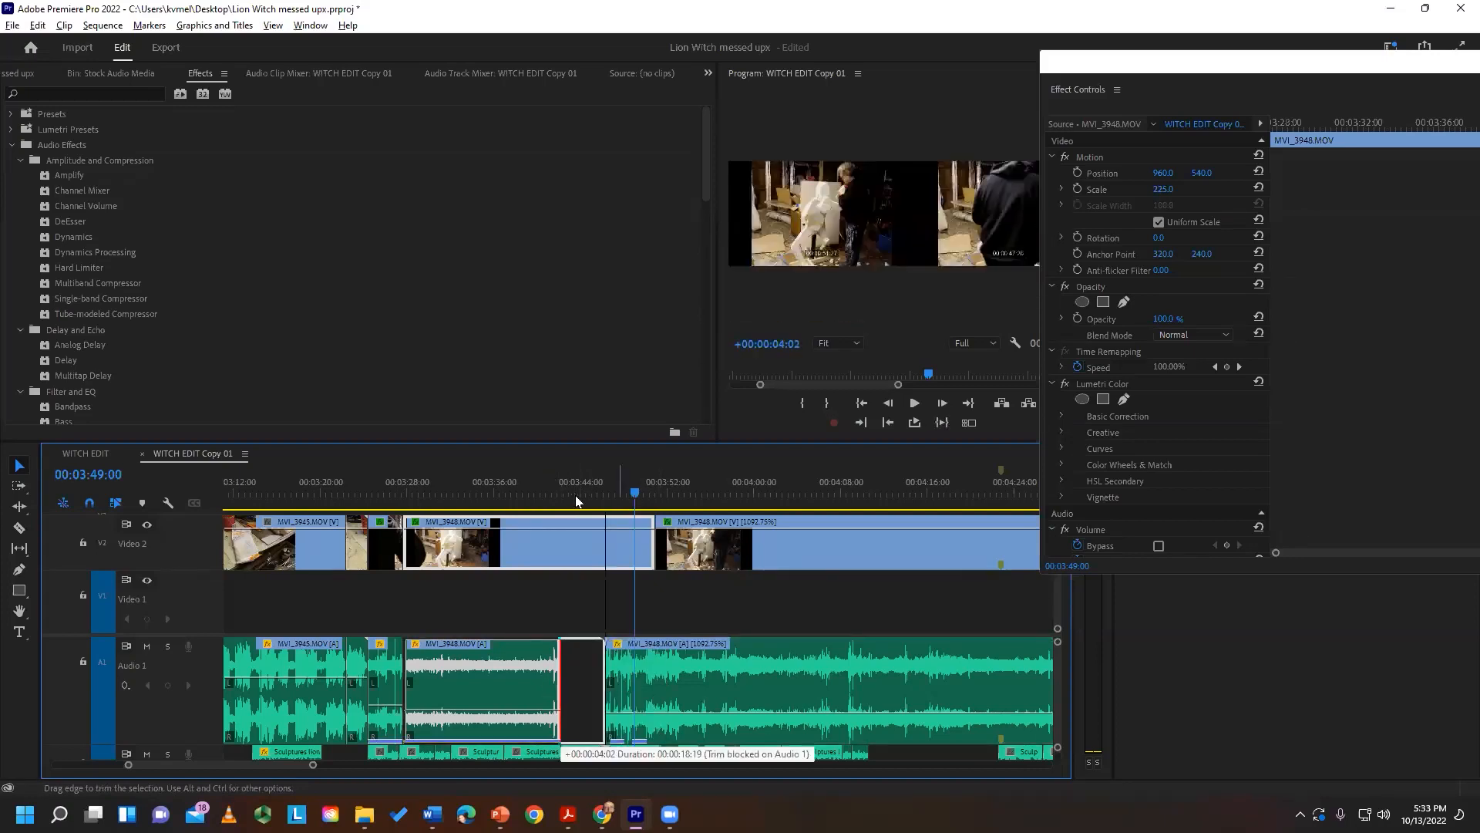
pyautogui.press('space')
pyautogui.moveTo(656, 499); pyautogui.dragTo(612, 509)
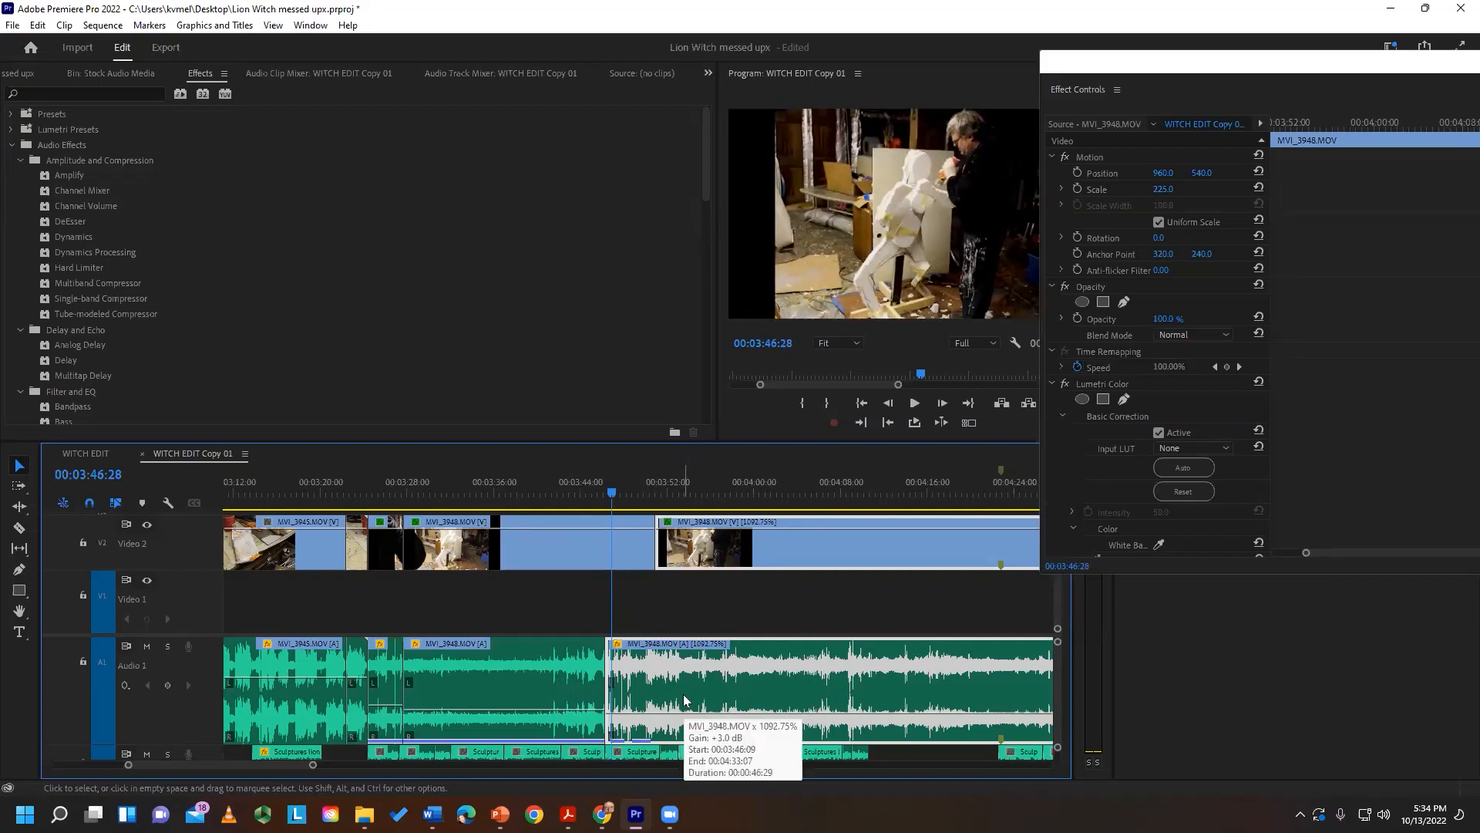
# - Roll the video and audio edits between the two MVI_3948.MOV clips earlier, placing the picture cut ahead of the audio cut
pyautogui.click(636, 544)
pyautogui.moveTo(649, 543); pyautogui.dragTo(538, 544)
pyautogui.moveTo(602, 668); pyautogui.dragTo(540, 683)
pyautogui.moveTo(538, 547); pyautogui.dragTo(501, 542)
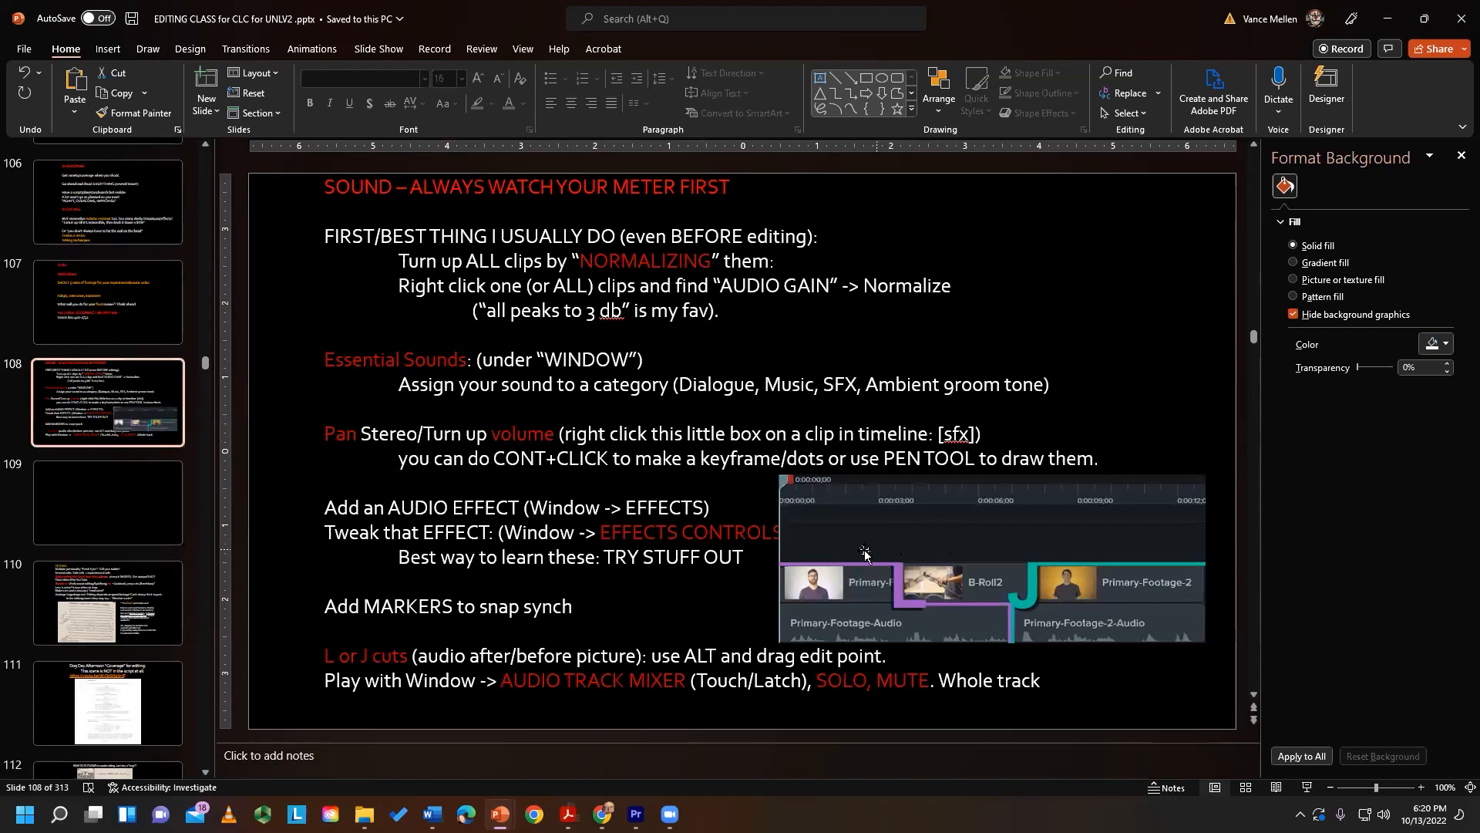
# - Switch to PowerPoint and move the timeline picture on the SOUND slide clear of the words "EFFECTS CONTROLS"
pyautogui.moveTo(952, 550); pyautogui.dragTo(986, 550)
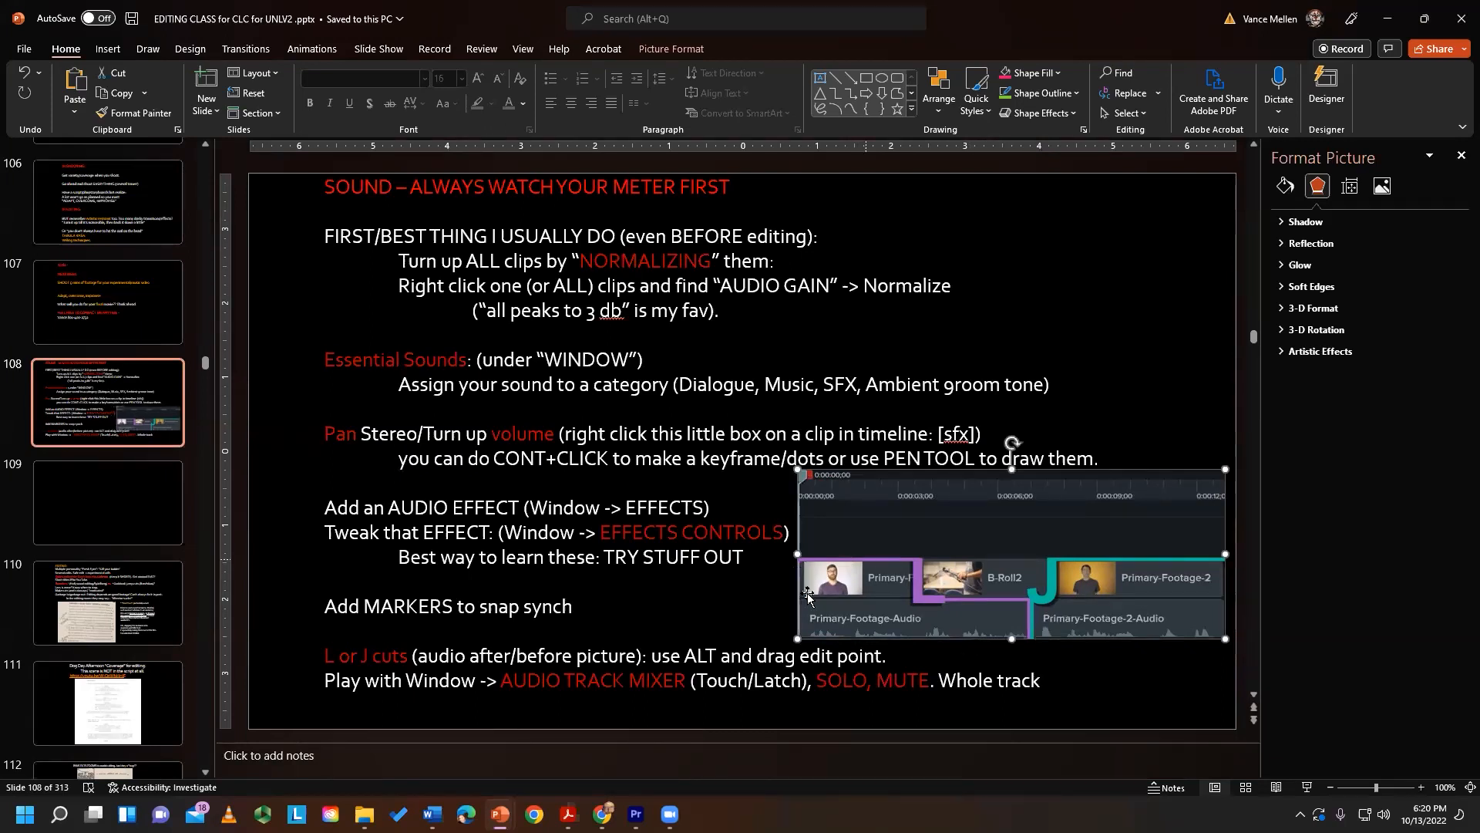
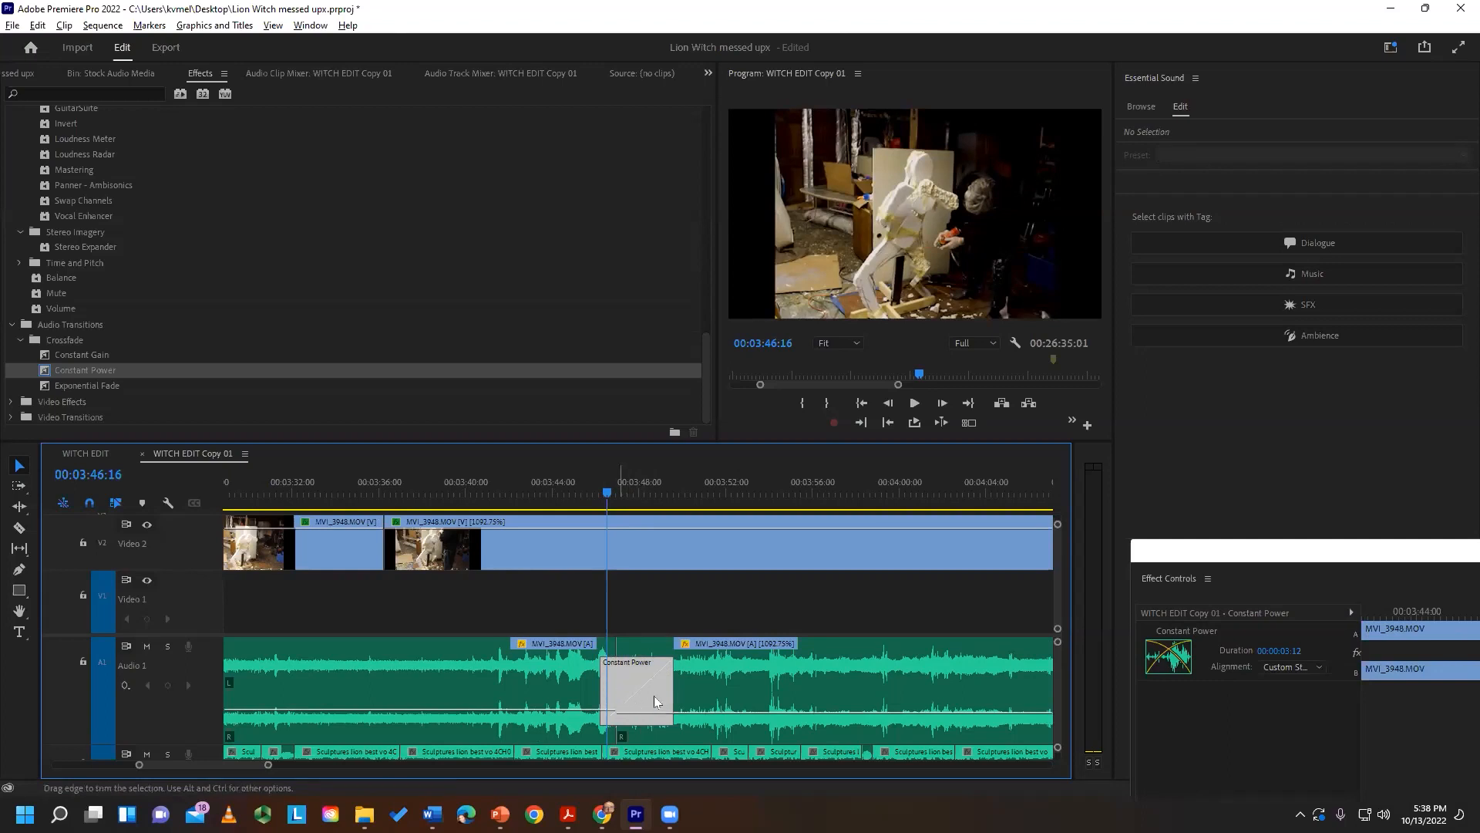
# - In Premiere Pro, enlarge the timeline and move the second MVI_3948.MOV clip's audio down from Audio 1 to Audio 2
pyautogui.press('-')
pyautogui.press('-')
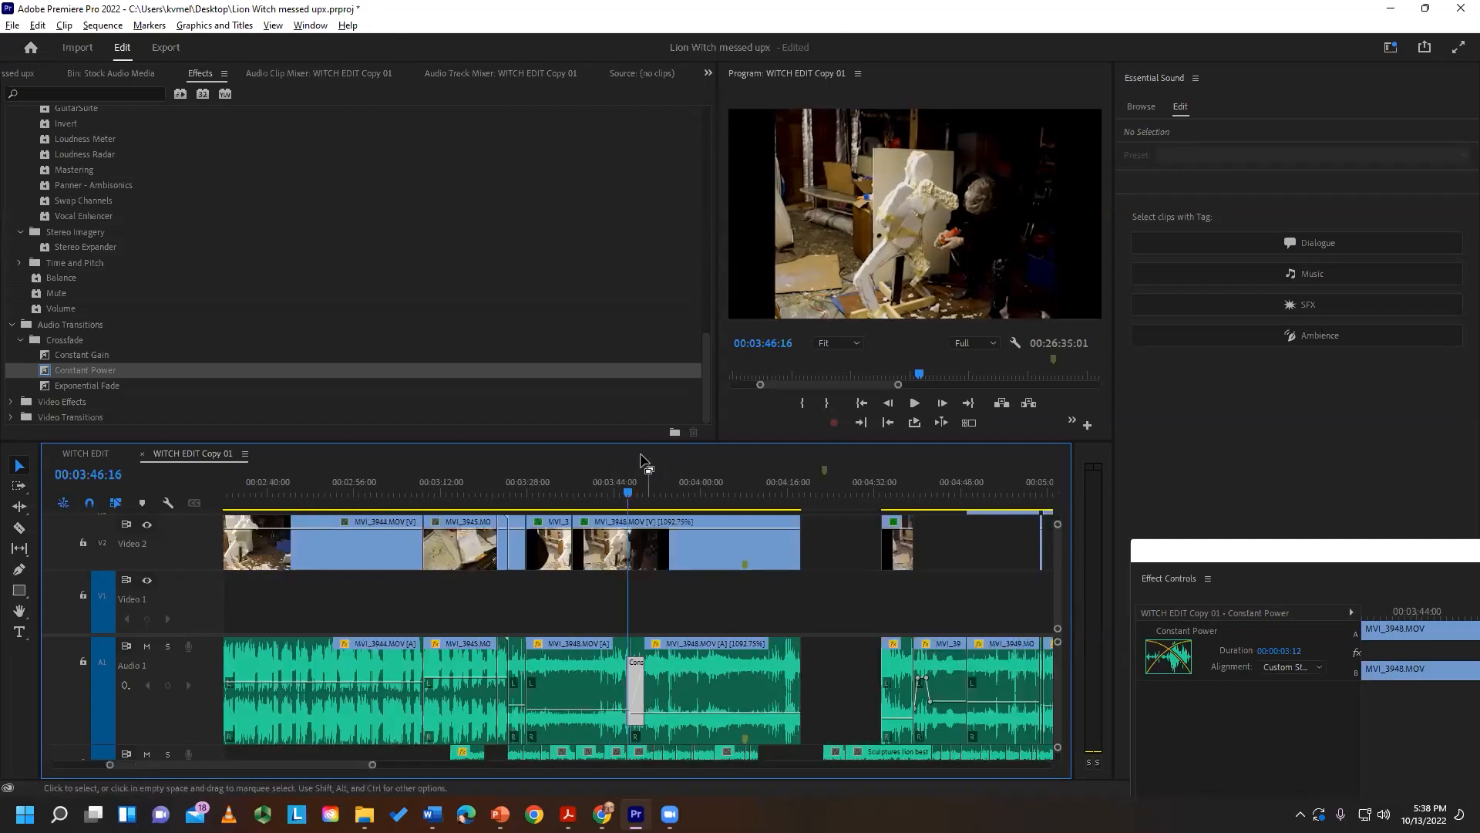
pyautogui.moveTo(624, 441); pyautogui.dragTo(625, 340)
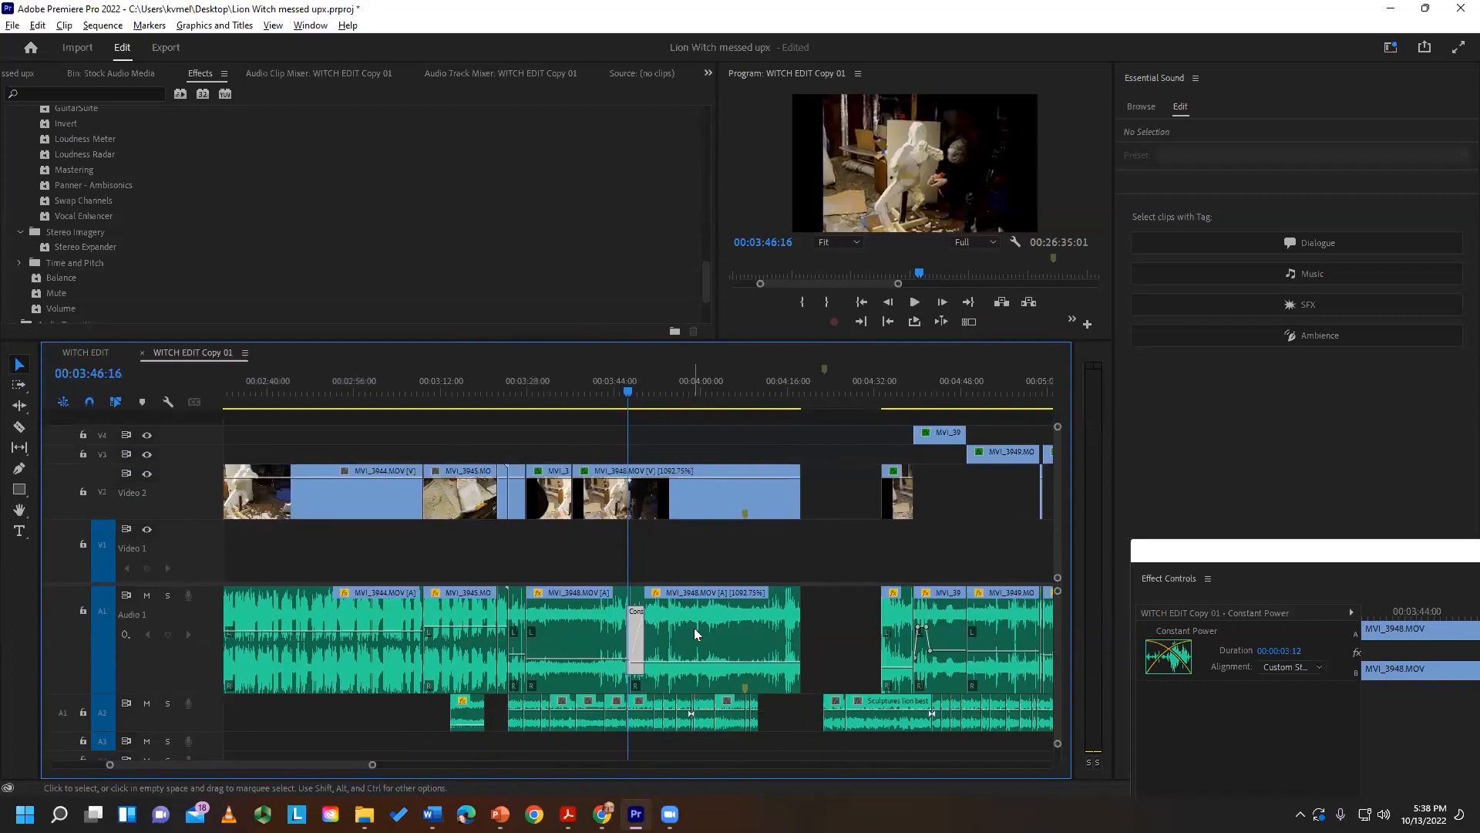
pyautogui.moveTo(688, 627); pyautogui.dragTo(701, 715)
# - Extend the Audio 1 MVI_3948.MOV clip's end over the Audio 2 clip and fade out its volume with keyframes
pyautogui.press('=')
pyautogui.press('=')
pyautogui.press('=')
pyautogui.moveTo(651, 643); pyautogui.dragTo(684, 622)
pyautogui.click(661, 662)
pyautogui.keyDown('ctrl'); pyautogui.click(661, 661); pyautogui.keyUp('ctrl')
pyautogui.moveTo(672, 661); pyautogui.dragTo(685, 678)
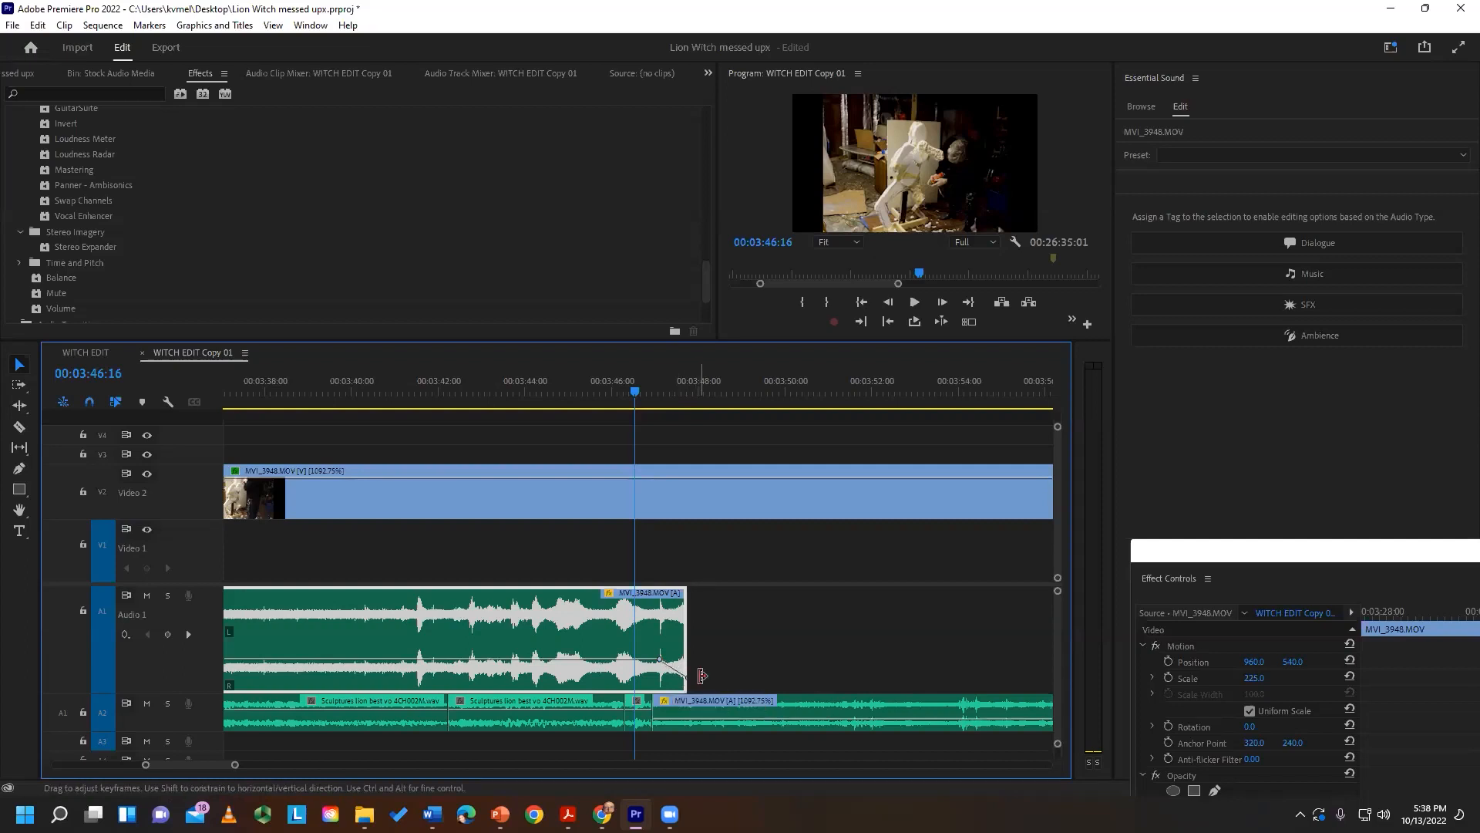
# - Keyframe a volume fade-in at the start of the Audio 2 MVI_3948.MOV clip, then reduce Audio 1's height and expand Audio 2
pyautogui.click(681, 721)
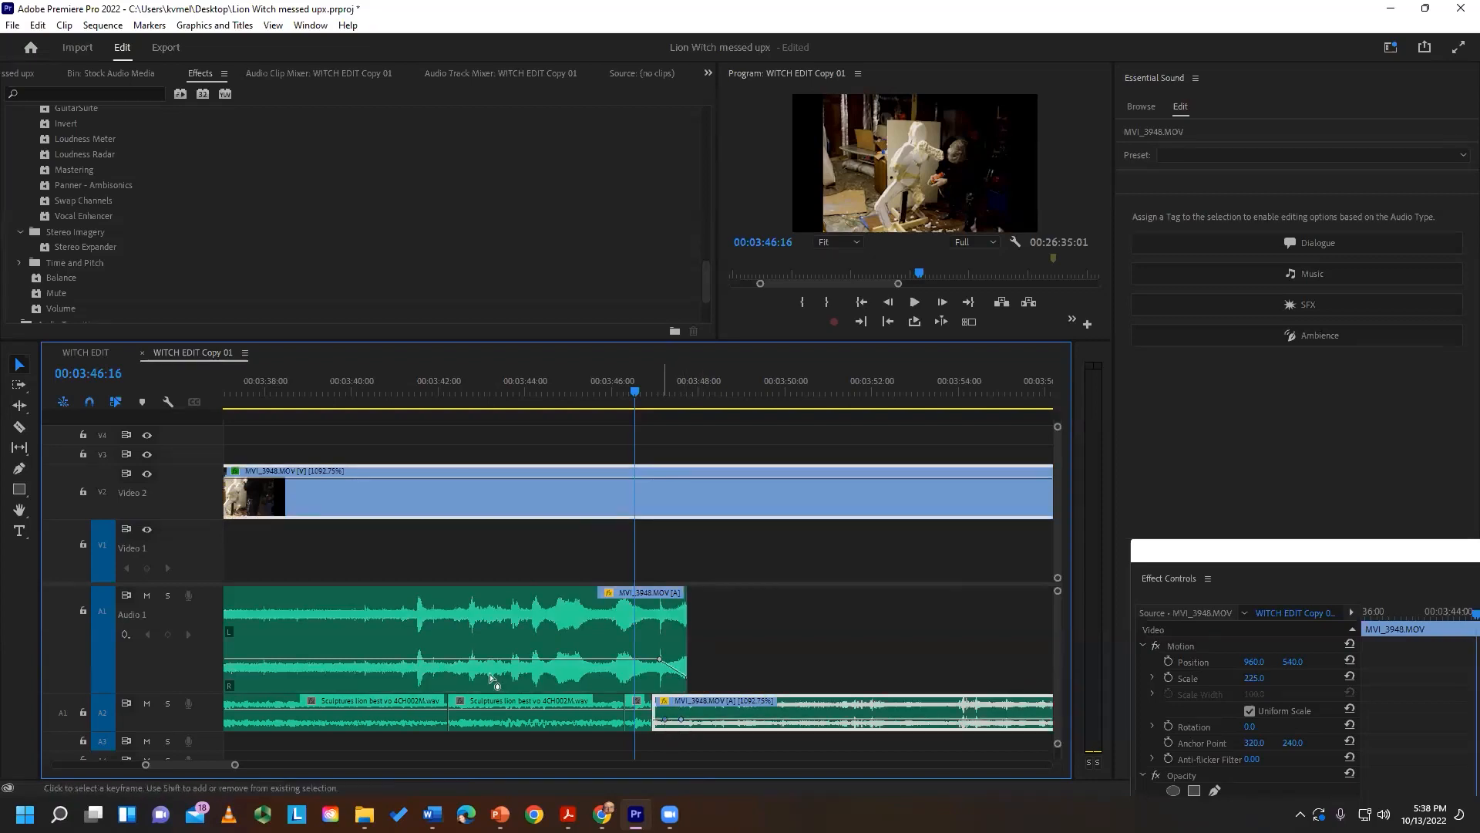
pyautogui.moveTo(204, 693); pyautogui.dragTo(204, 653)
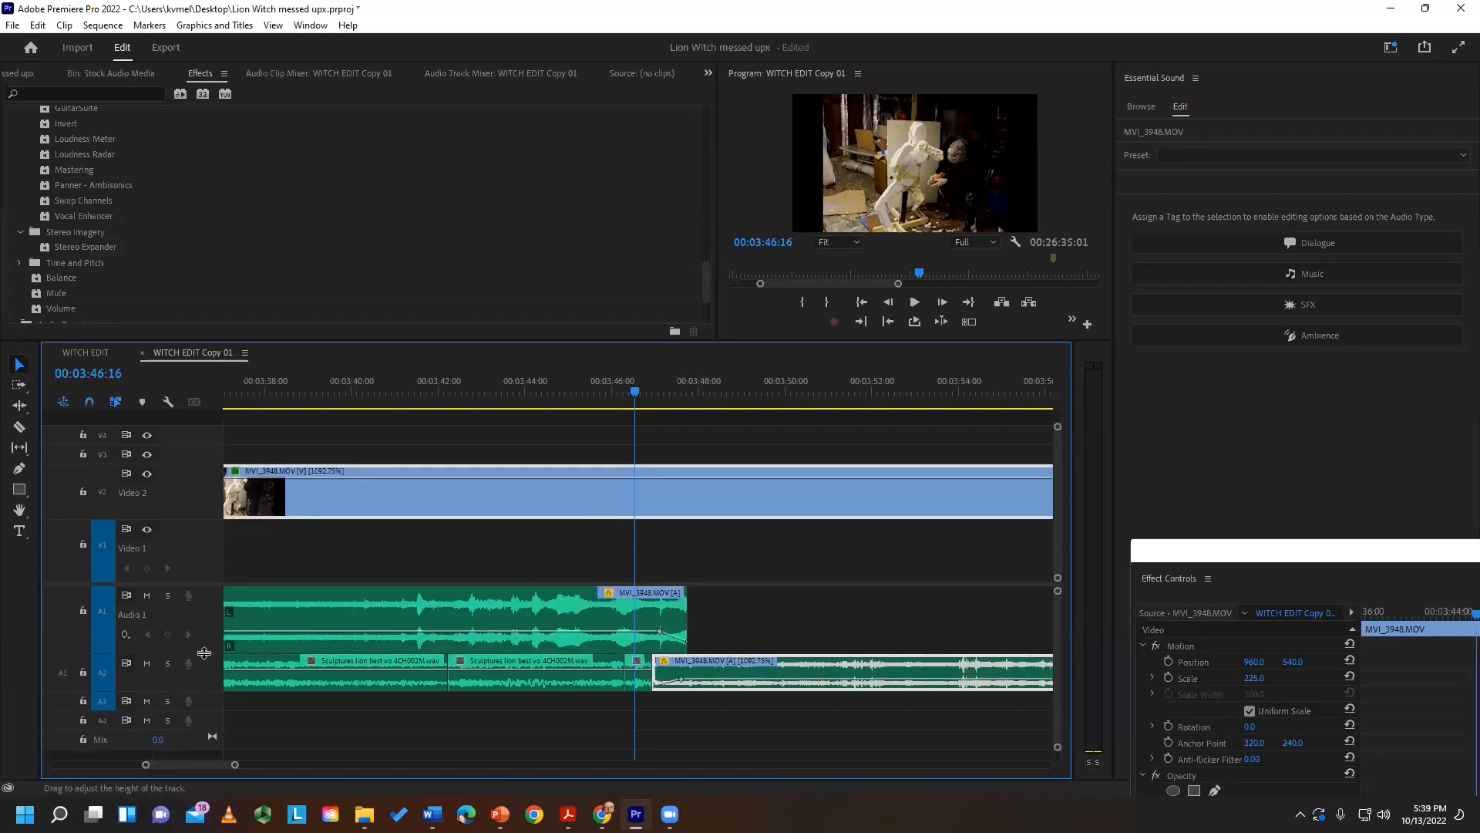
pyautogui.doubleClick(207, 683)
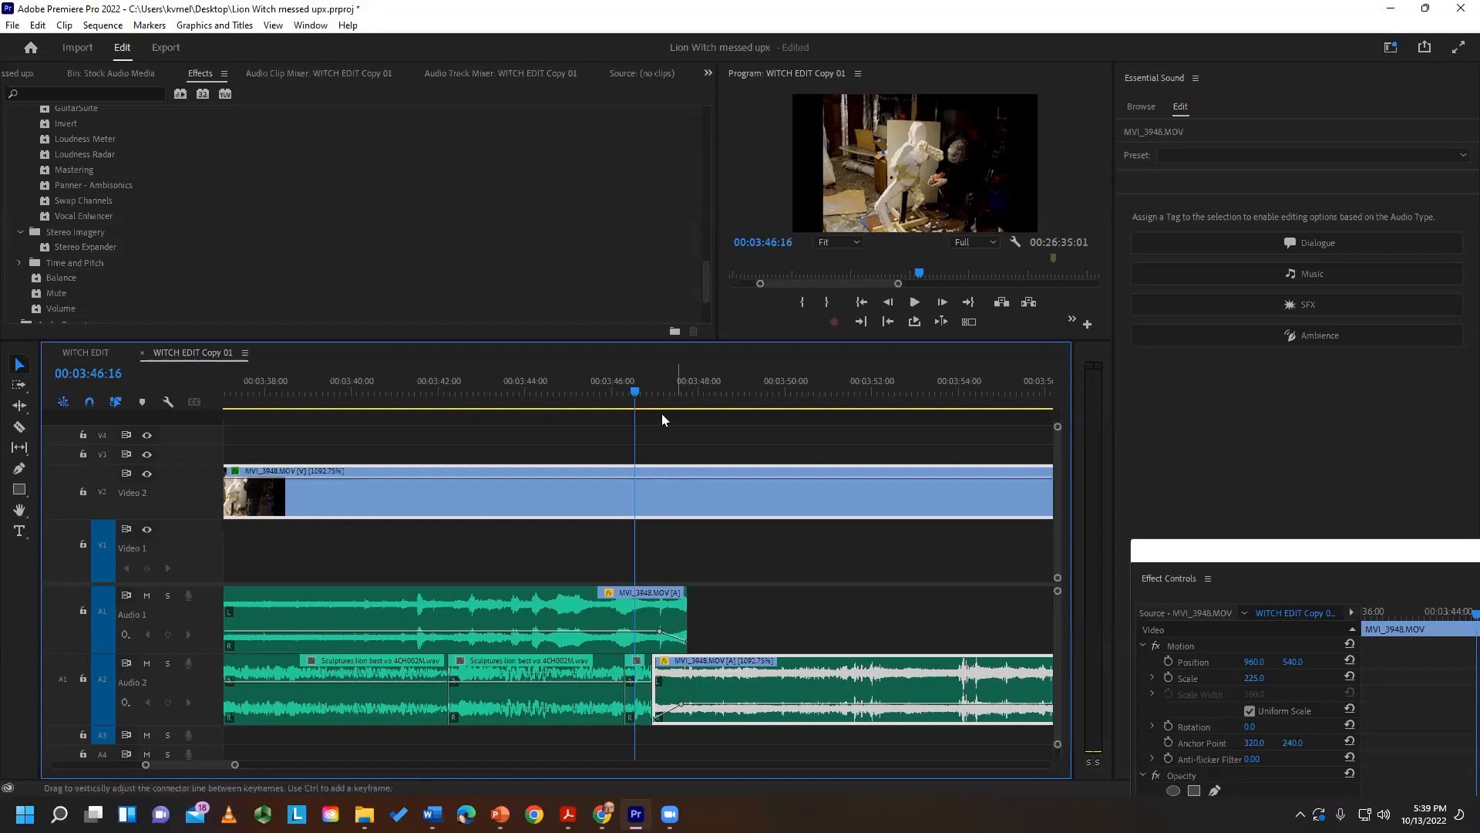
# - Move the playhead to 00:03:45:27 and examine the overlapping MVI_3948.MOV audio on Audio 1 and Audio 2
pyautogui.click(607, 378)
pyautogui.press('-')
pyautogui.press('=')
pyautogui.press('=')
pyautogui.press('=')
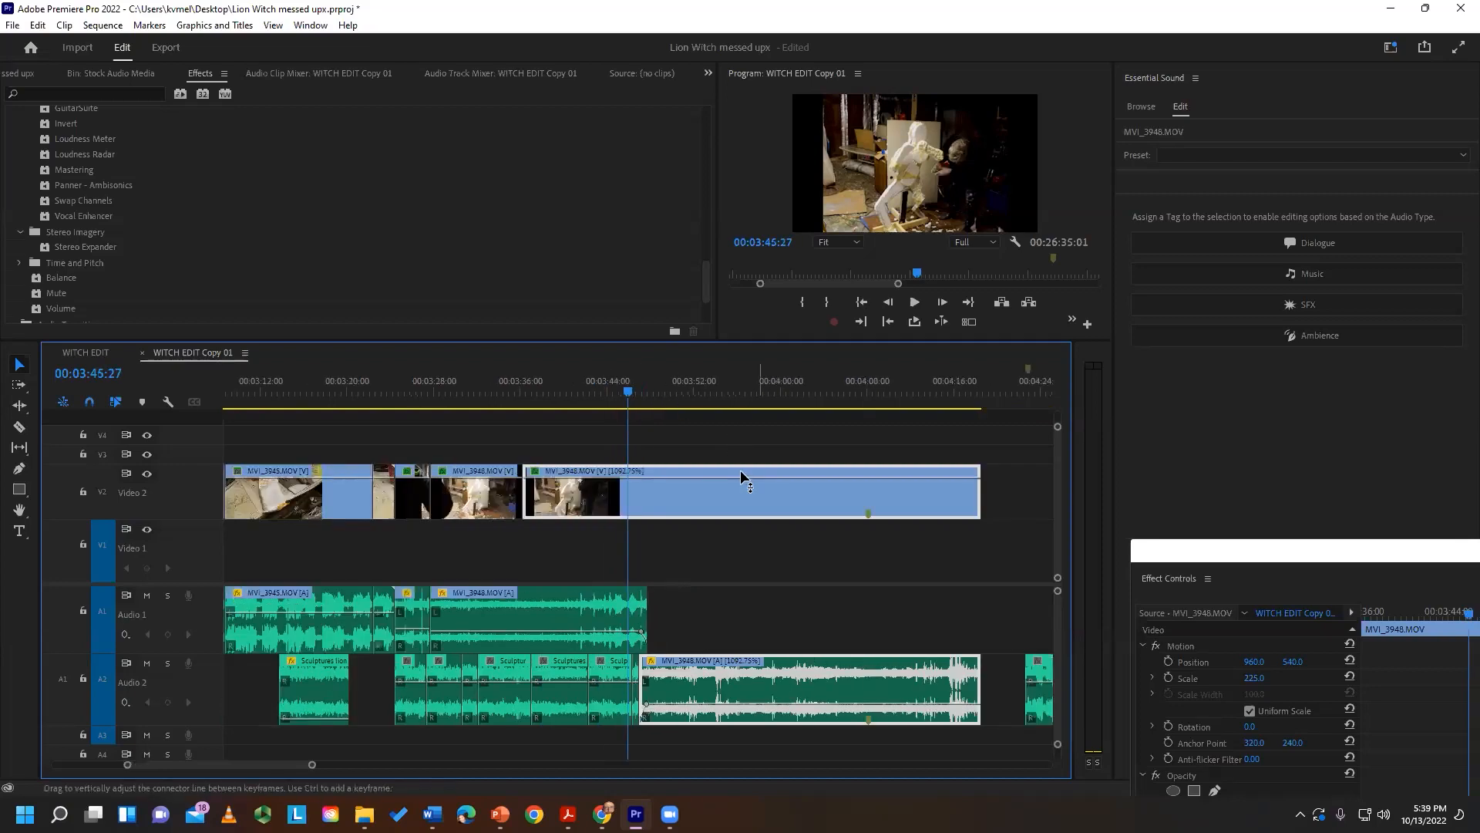
pyautogui.moveTo(652, 395); pyautogui.dragTo(676, 394)
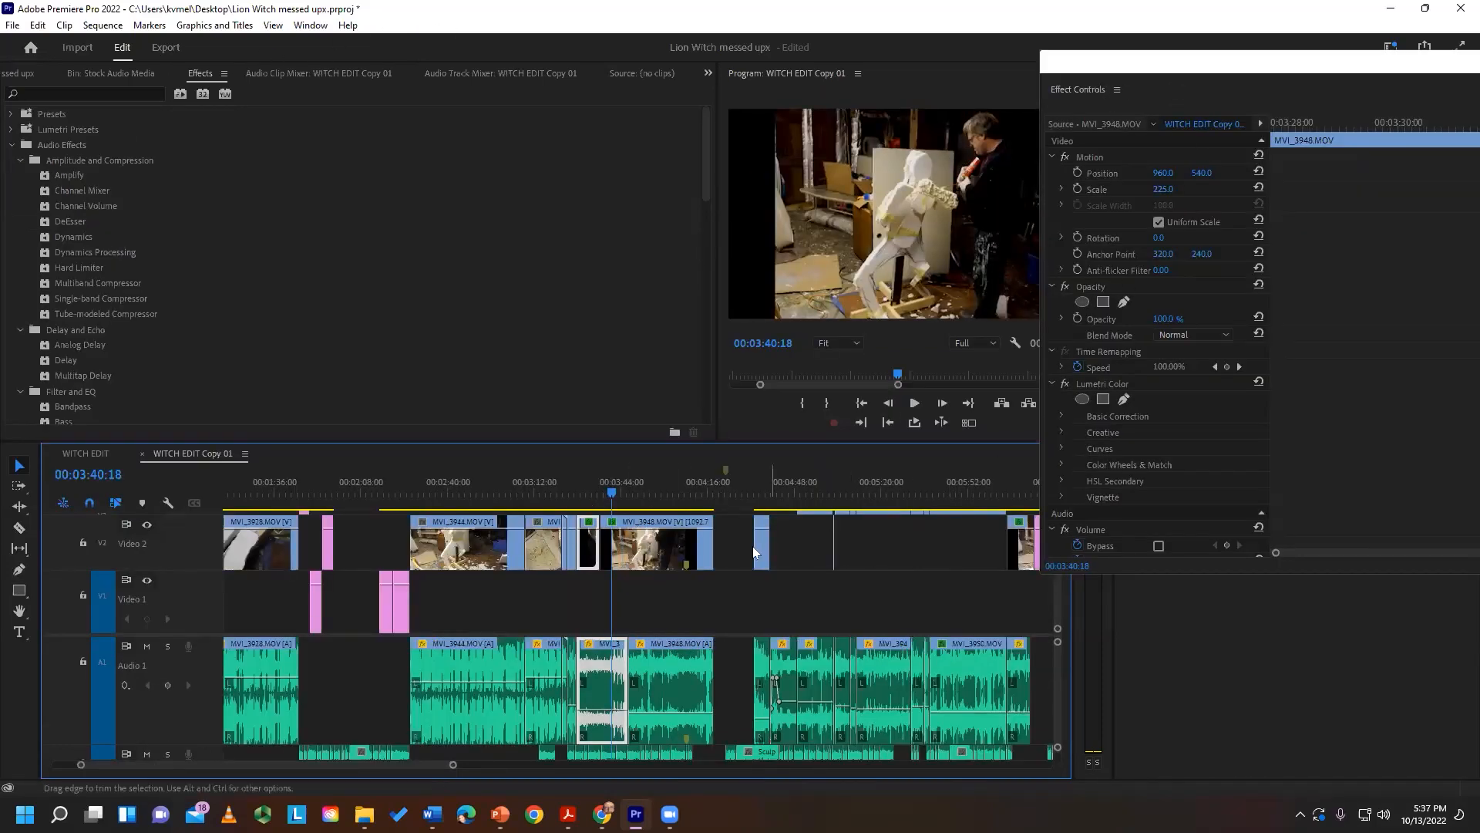
pyautogui.click(646, 544)
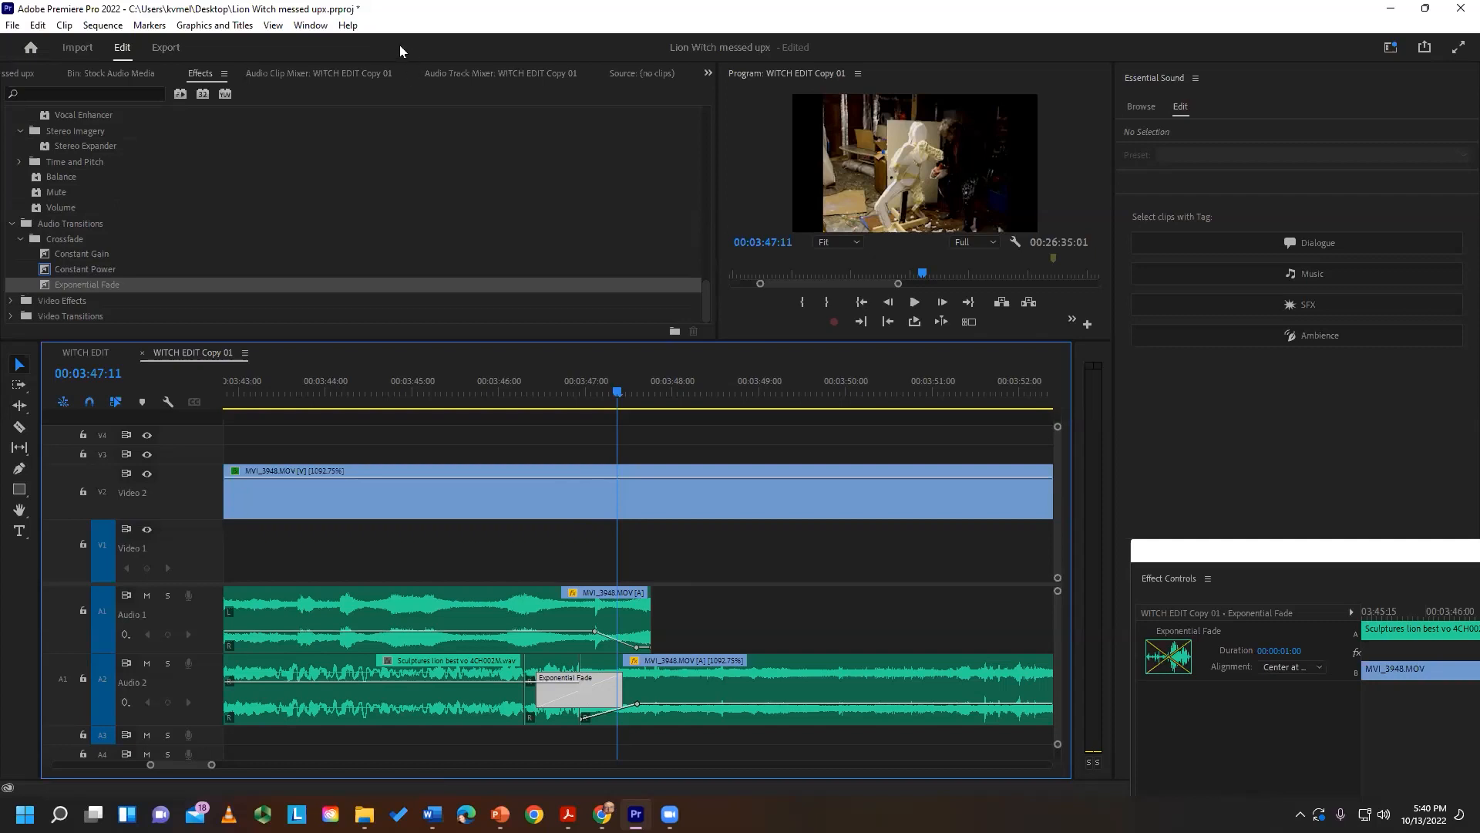
# - Show the Audio Track Mixer for the WITCH EDIT Copy 01 sequence
pyautogui.click(312, 26)
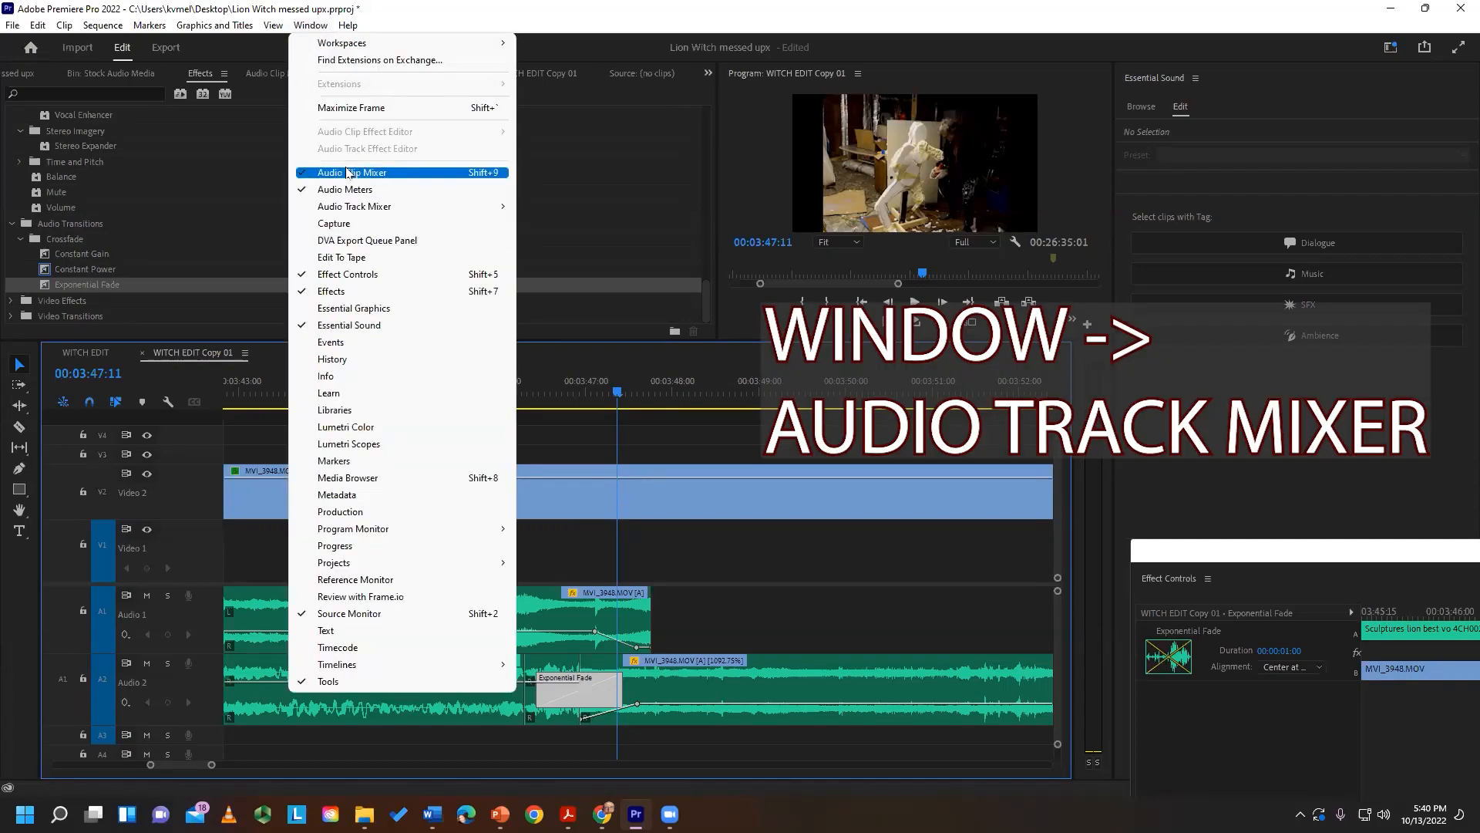
pyautogui.moveTo(333, 210)
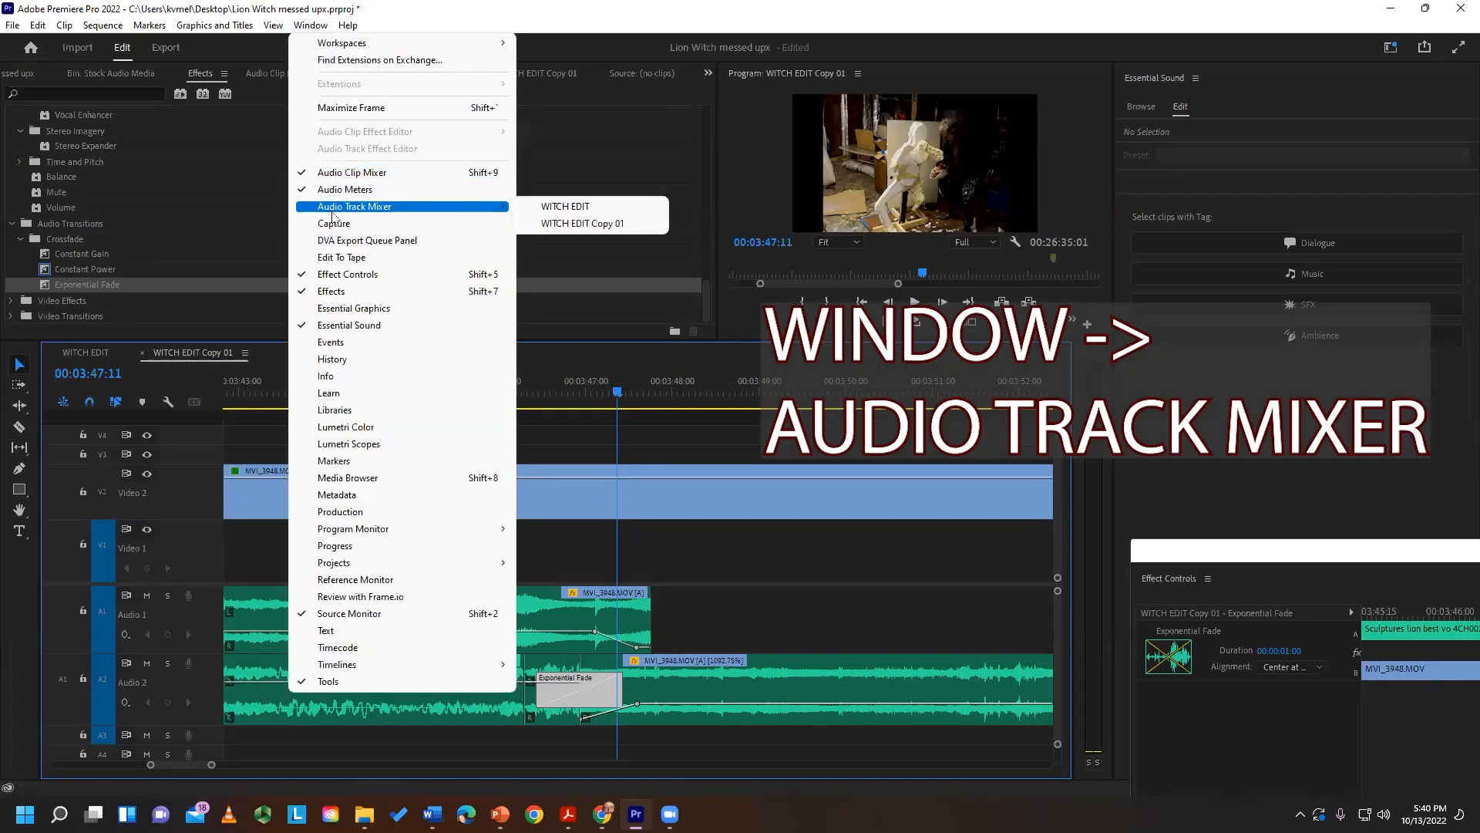
pyautogui.click(588, 223)
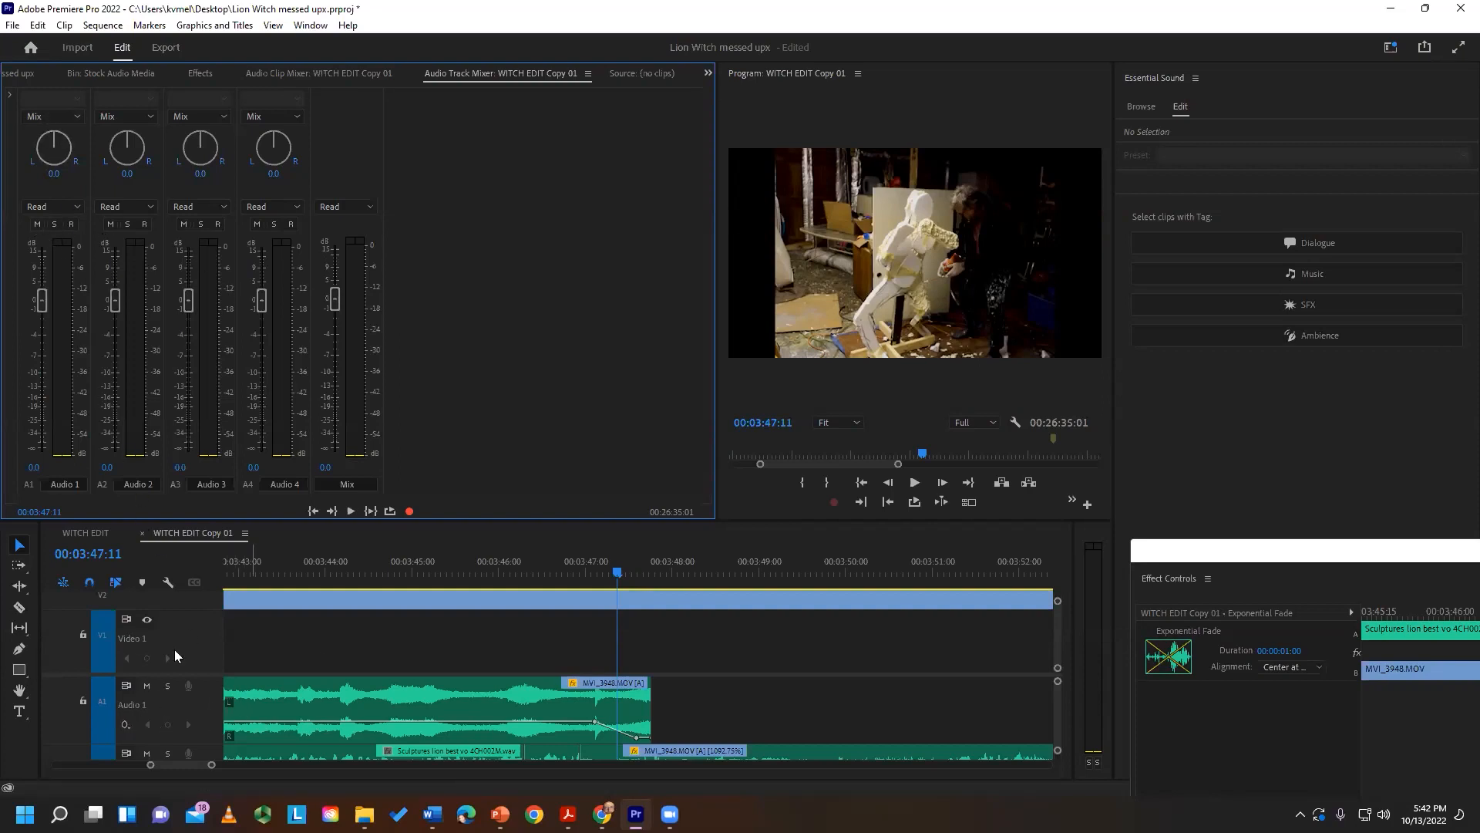
# - Play the sequence up to 00:03:47:06 from before the audio overlap and watch the track levels in the mixer
pyautogui.click(279, 560)
pyautogui.press('space')
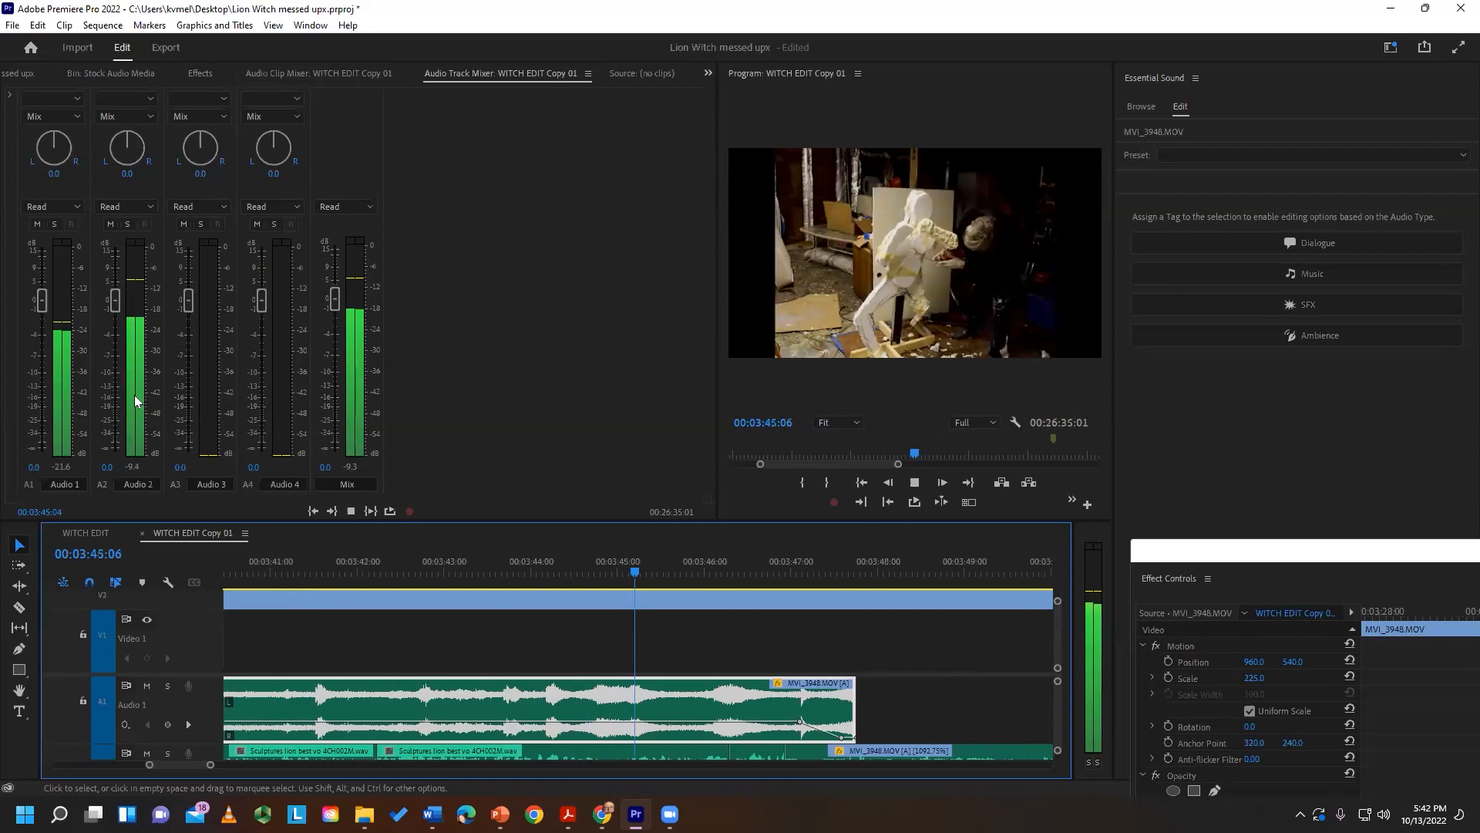
pyautogui.press('space')
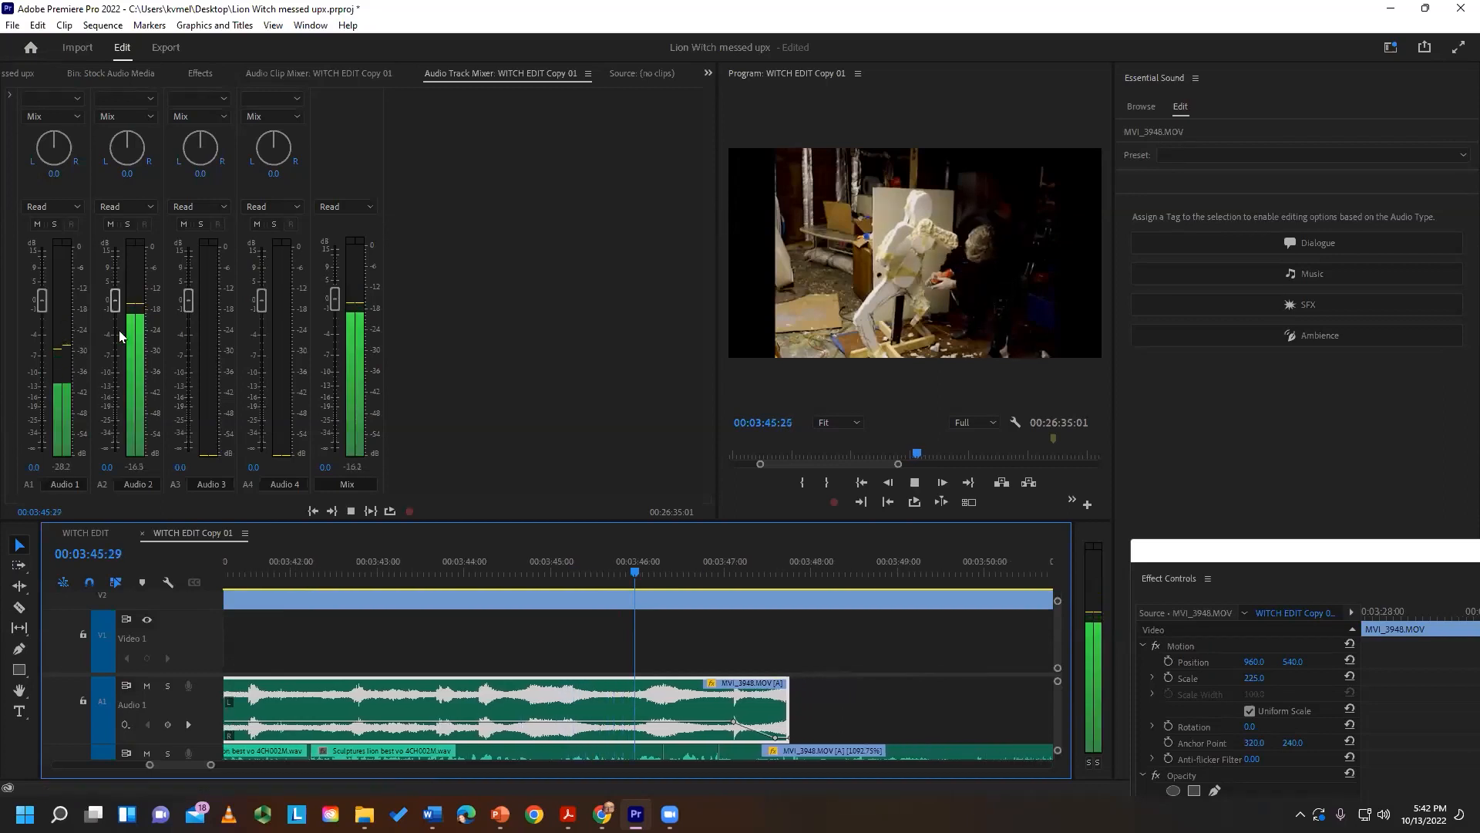
pyautogui.press('space')
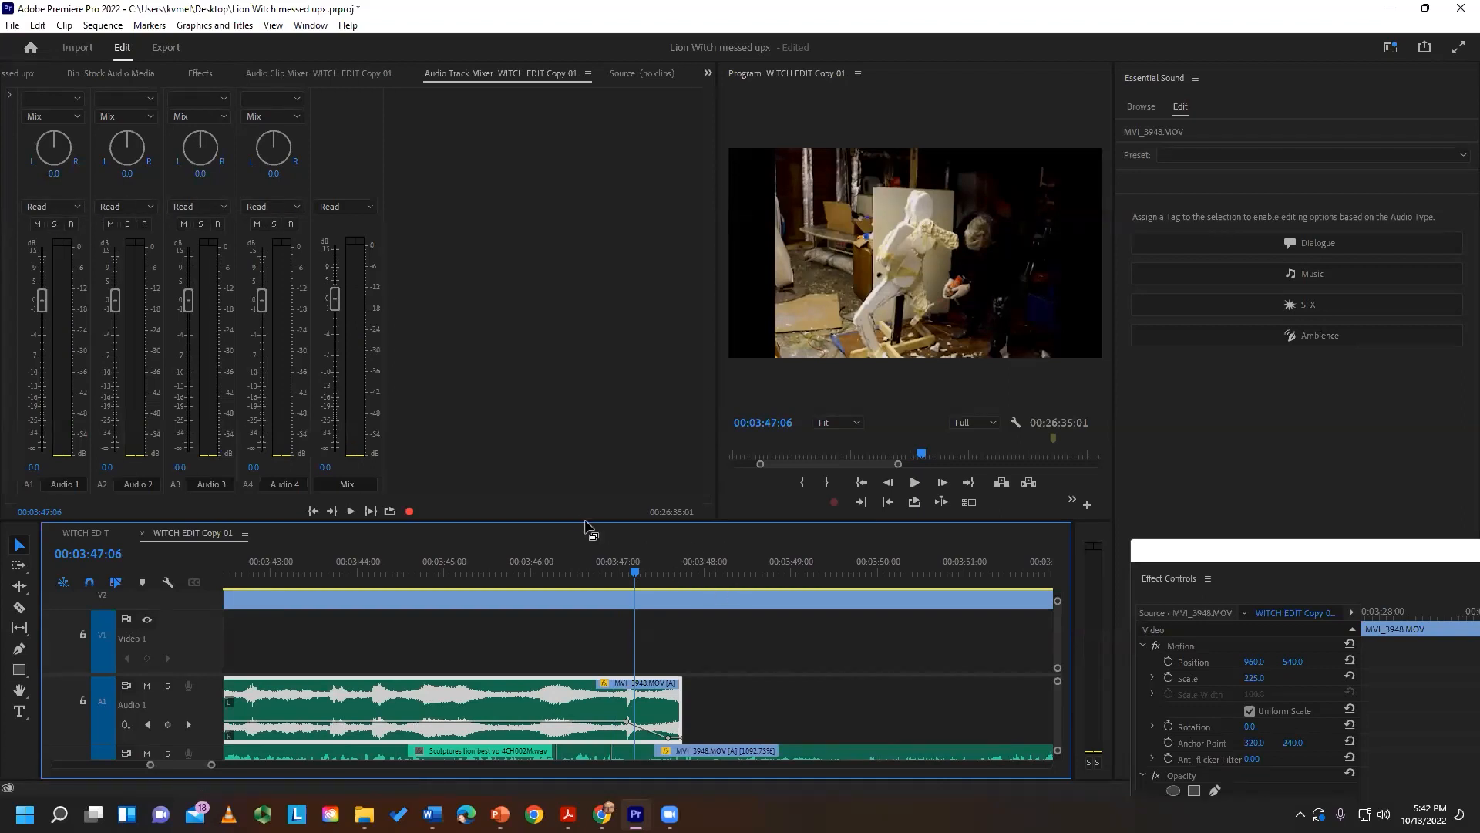
# - Enlarge the timeline area and float the Audio Track Mixer as a separate window clear of the timeline tracks
pyautogui.moveTo(584, 523); pyautogui.dragTo(585, 375)
pyautogui.moveTo(202, 599); pyautogui.dragTo(202, 474)
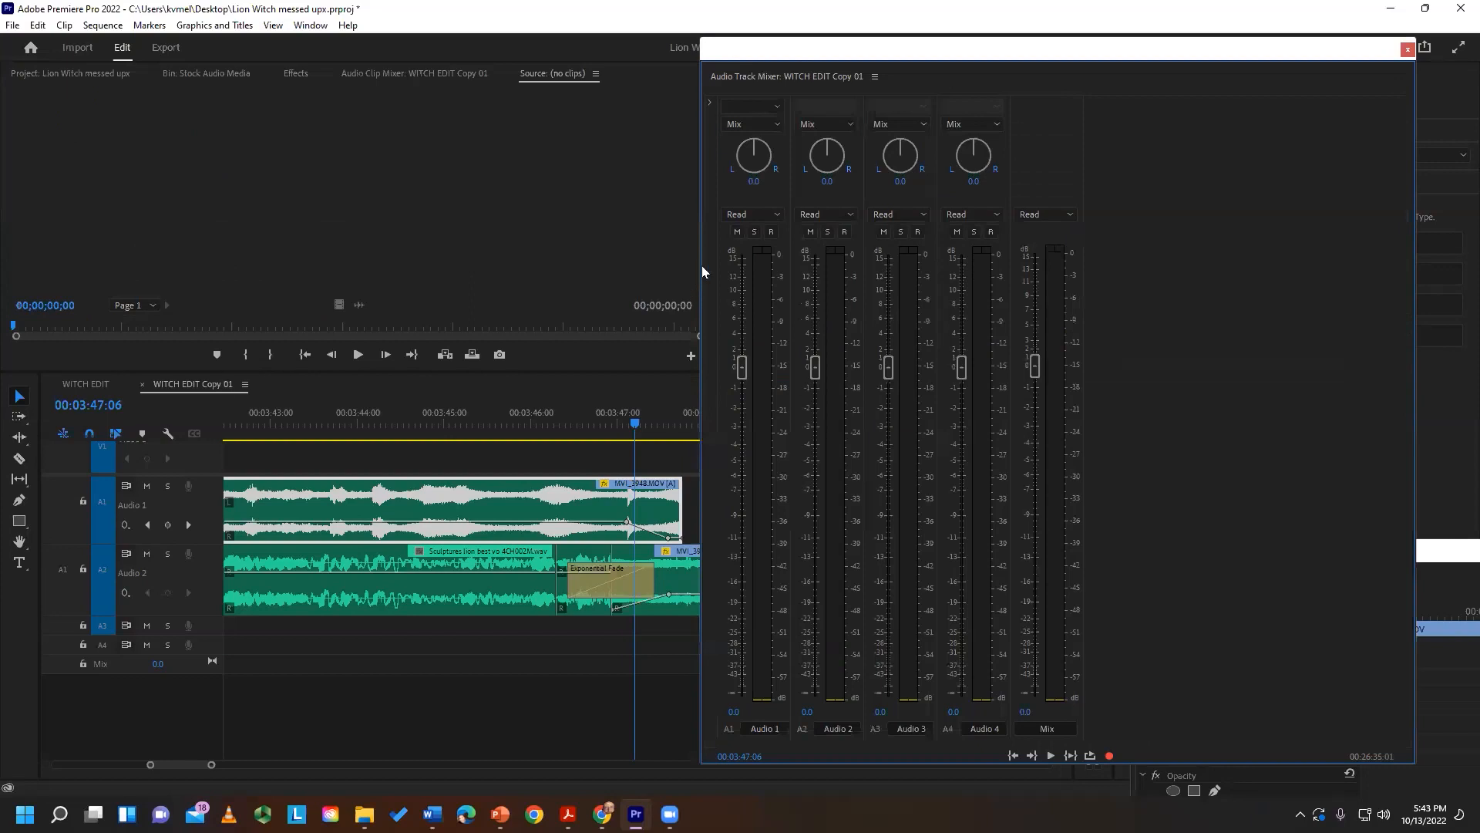
pyautogui.moveTo(867, 79); pyautogui.dragTo(1126, 68)
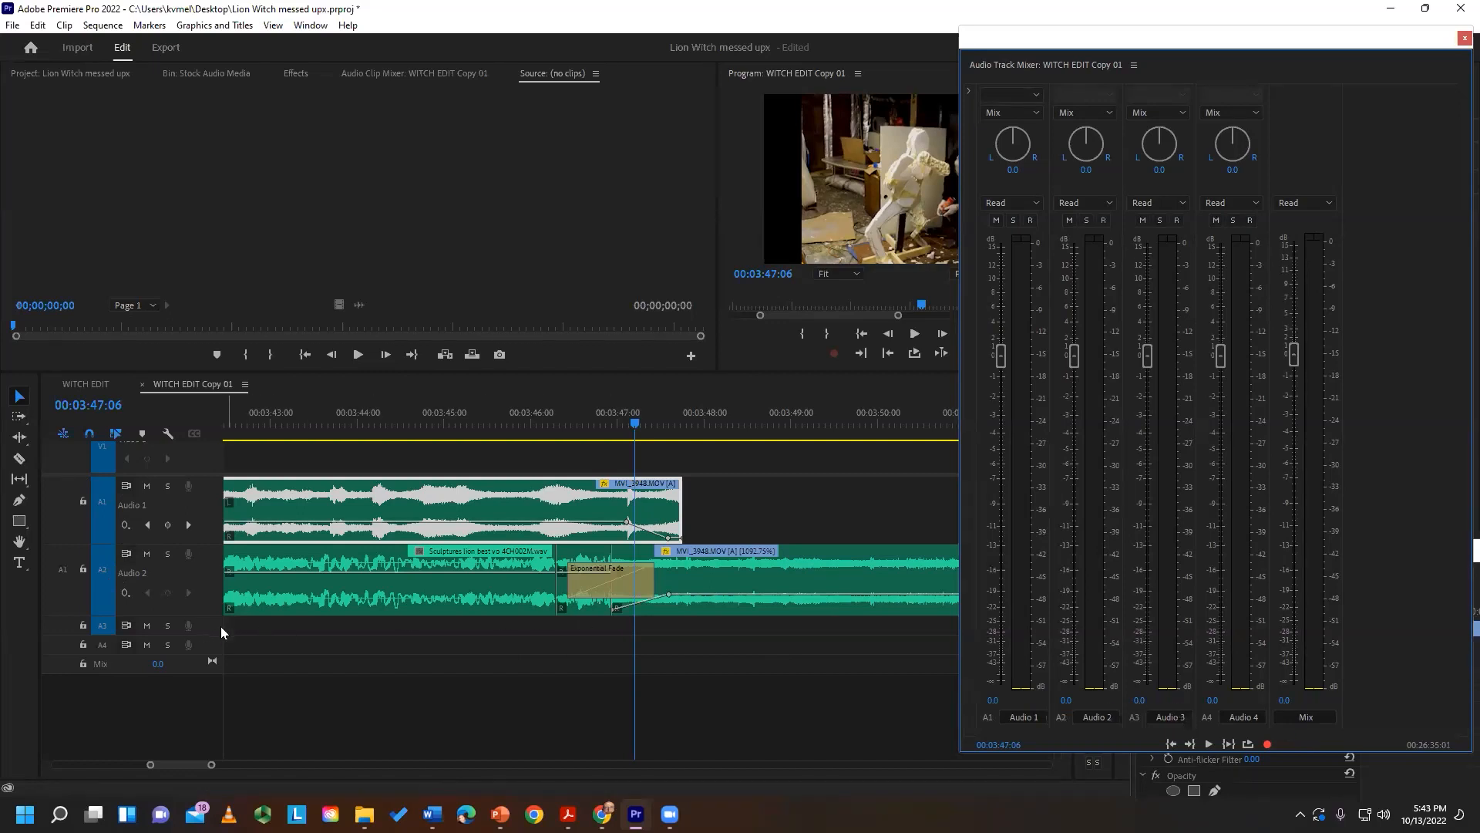
# - Move two Sculptures voice-over clips from Audio 2 down to Audio 3 and Audio 4, and save the project
pyautogui.moveTo(609, 607); pyautogui.dragTo(609, 628)
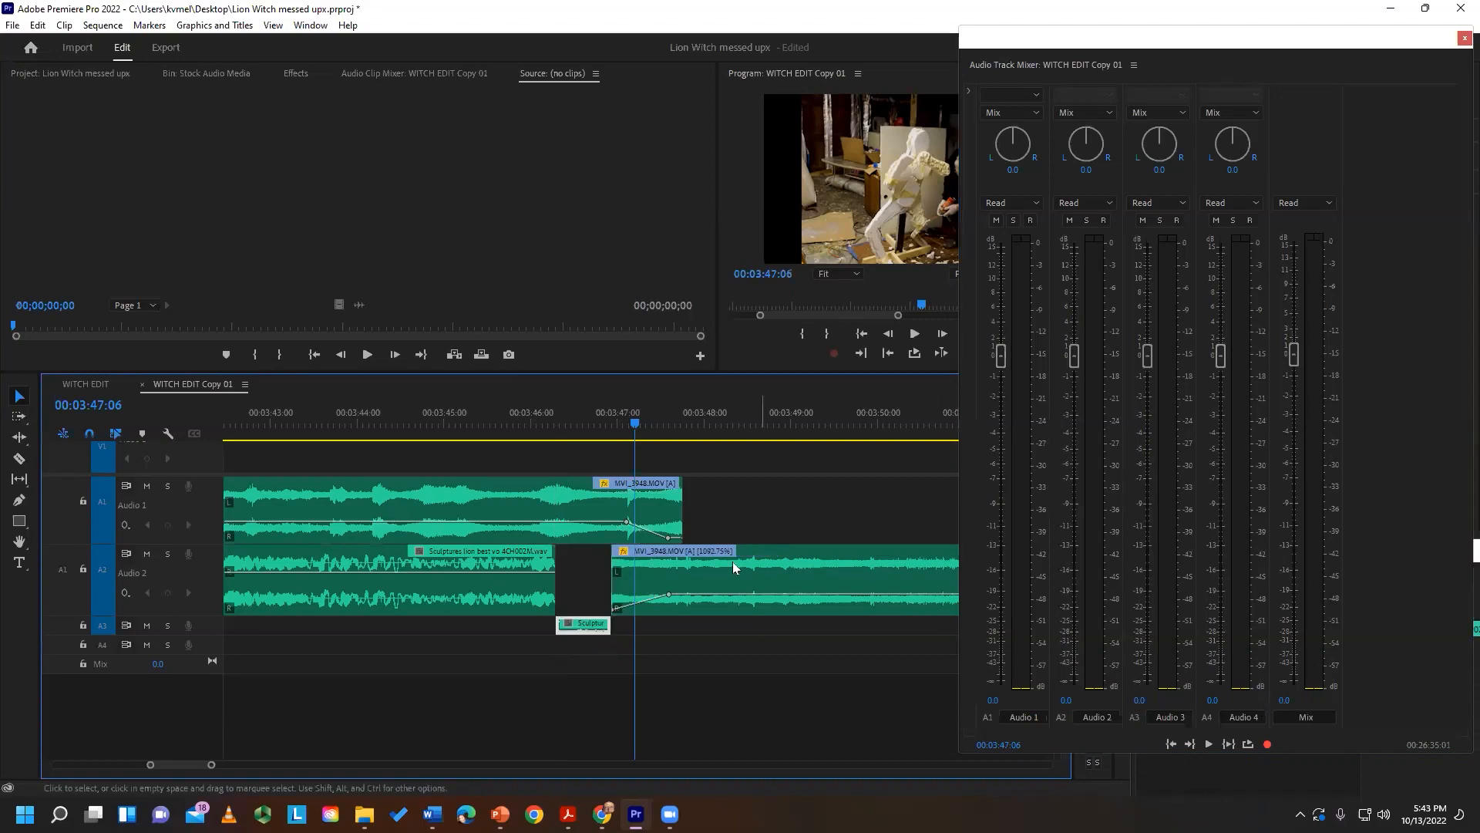
pyautogui.press('-')
pyautogui.press('-')
pyautogui.press('-')
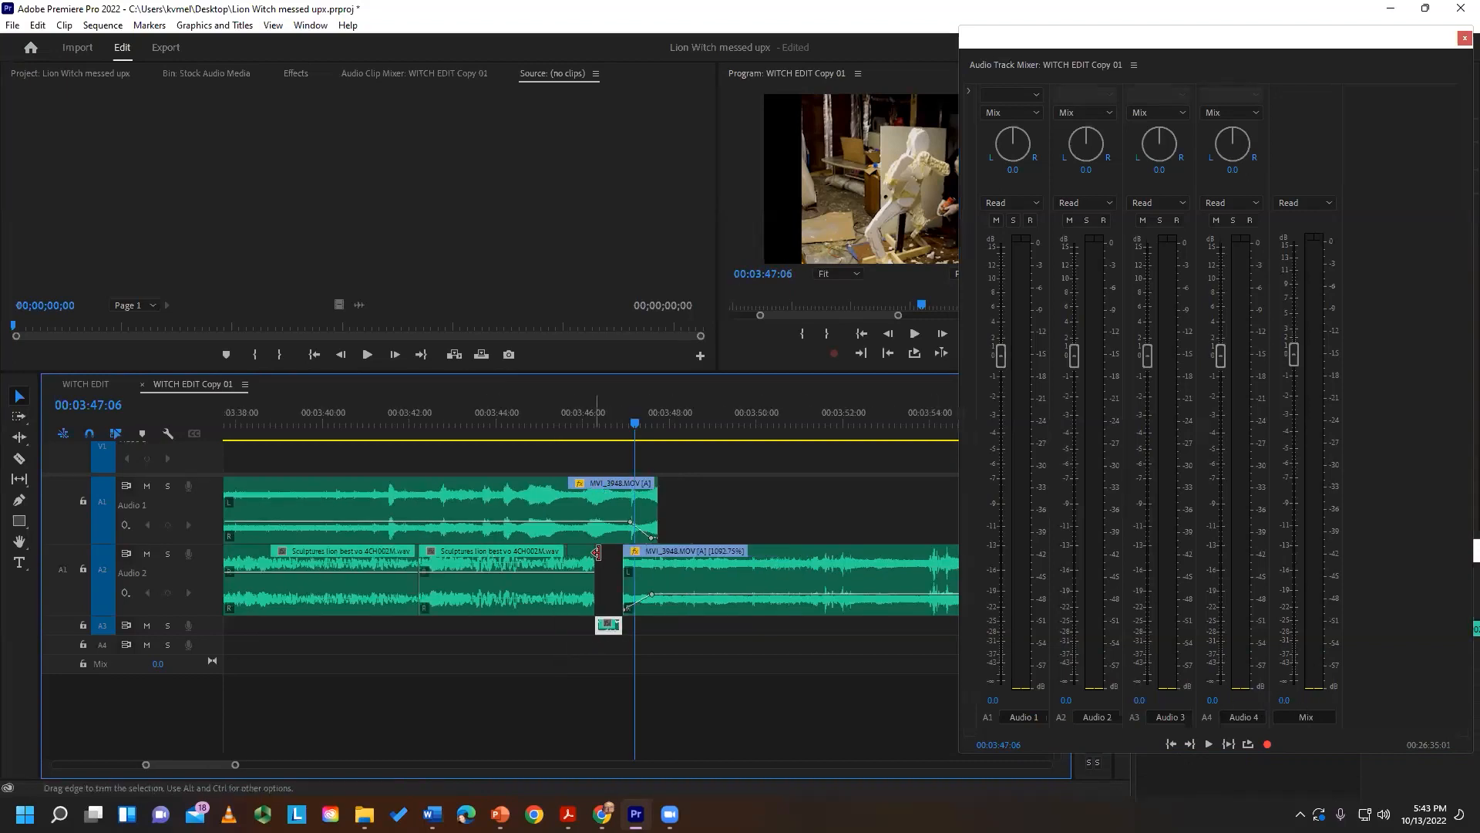
pyautogui.moveTo(339, 602)
pyautogui.mouseDown()
pyautogui.moveTo(694, 663)
pyautogui.moveTo(689, 636)
pyautogui.moveTo(682, 655)
pyautogui.mouseUp()
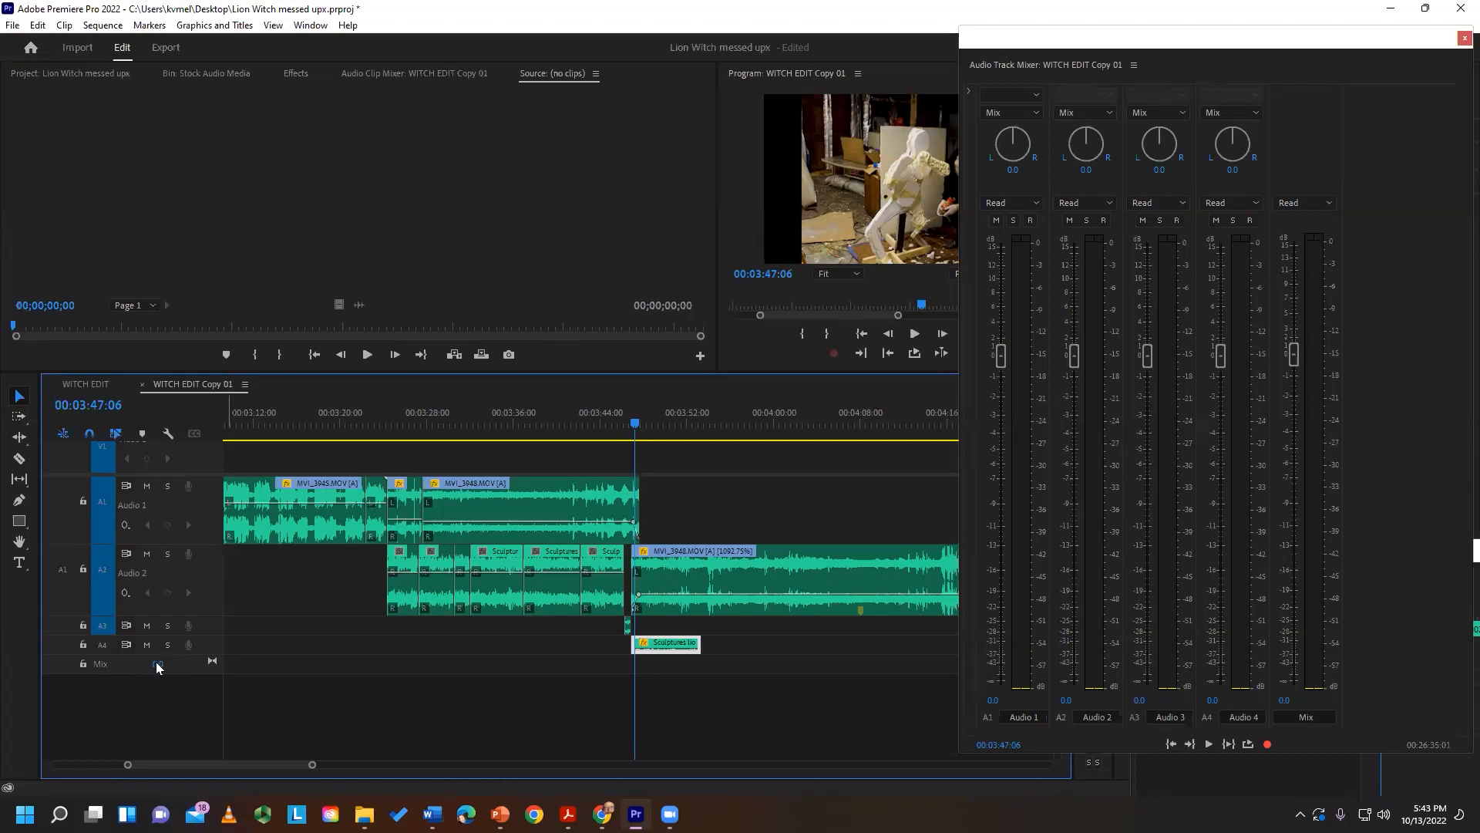
pyautogui.click(12, 24)
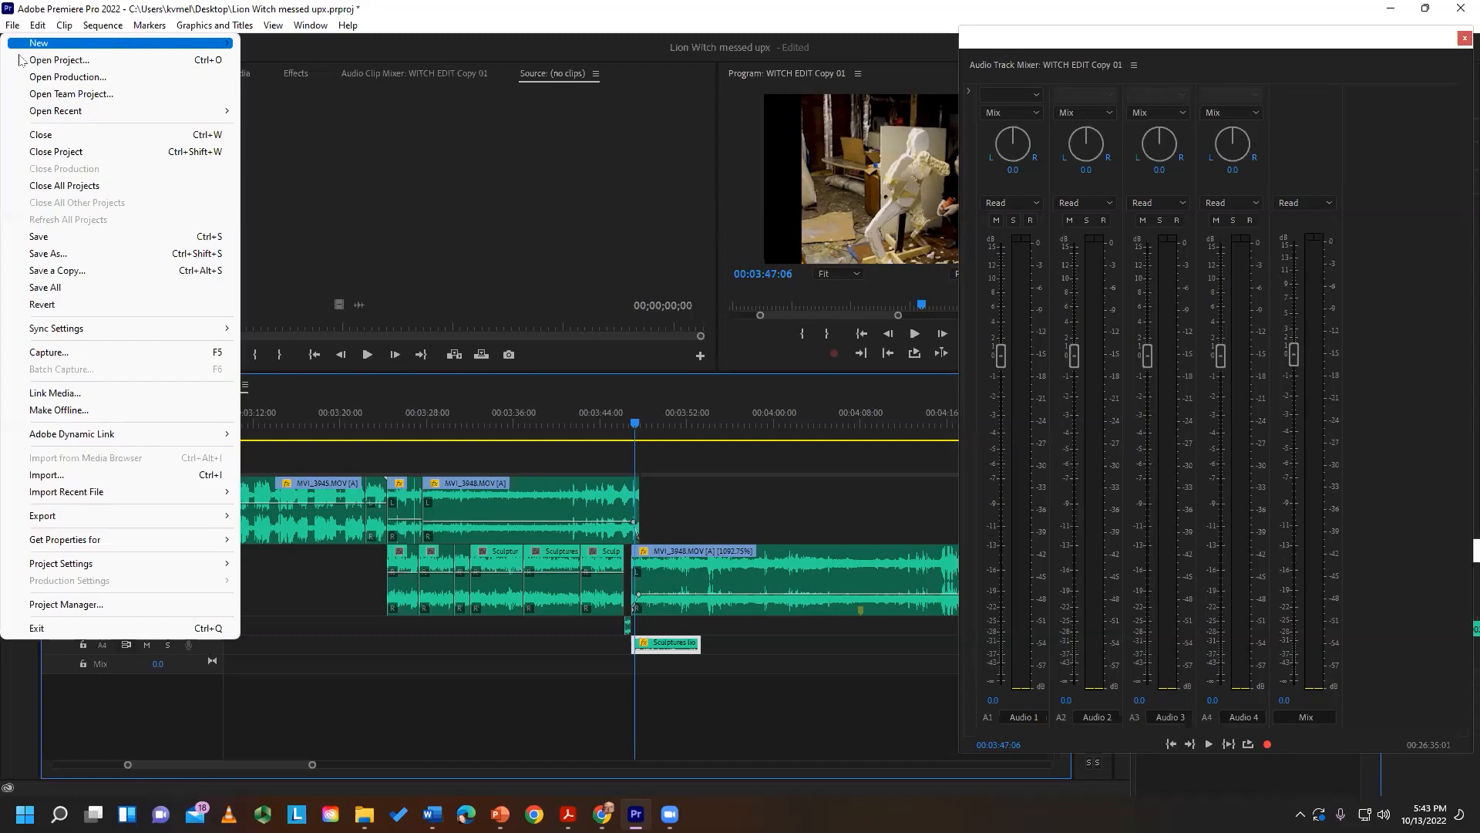
pyautogui.click(67, 237)
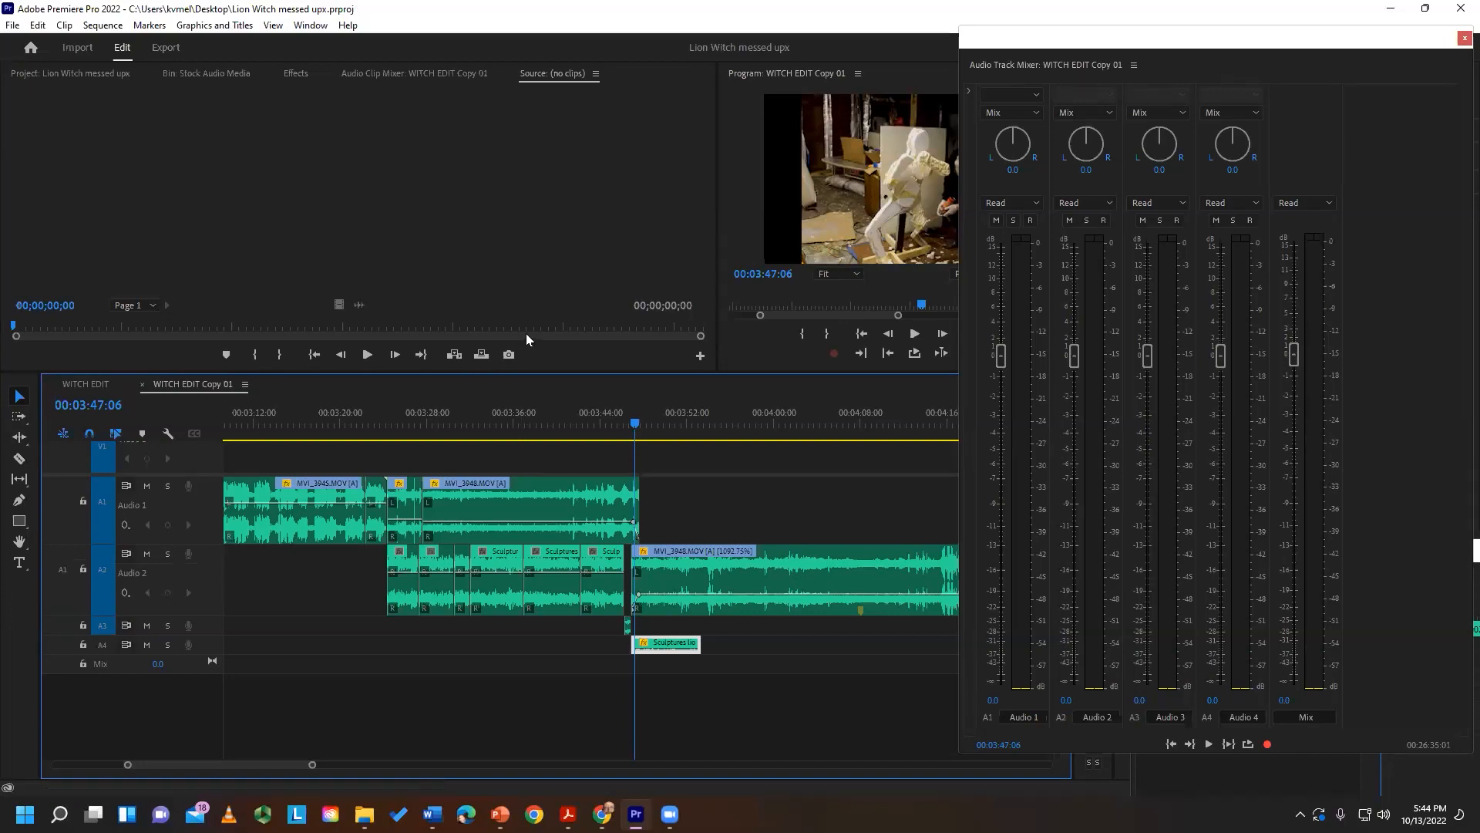
# - Play the sequence from 00:03:44:17 to about 00:03:52 and watch the track levels in the mixer
pyautogui.moveTo(635, 423); pyautogui.dragTo(608, 426)
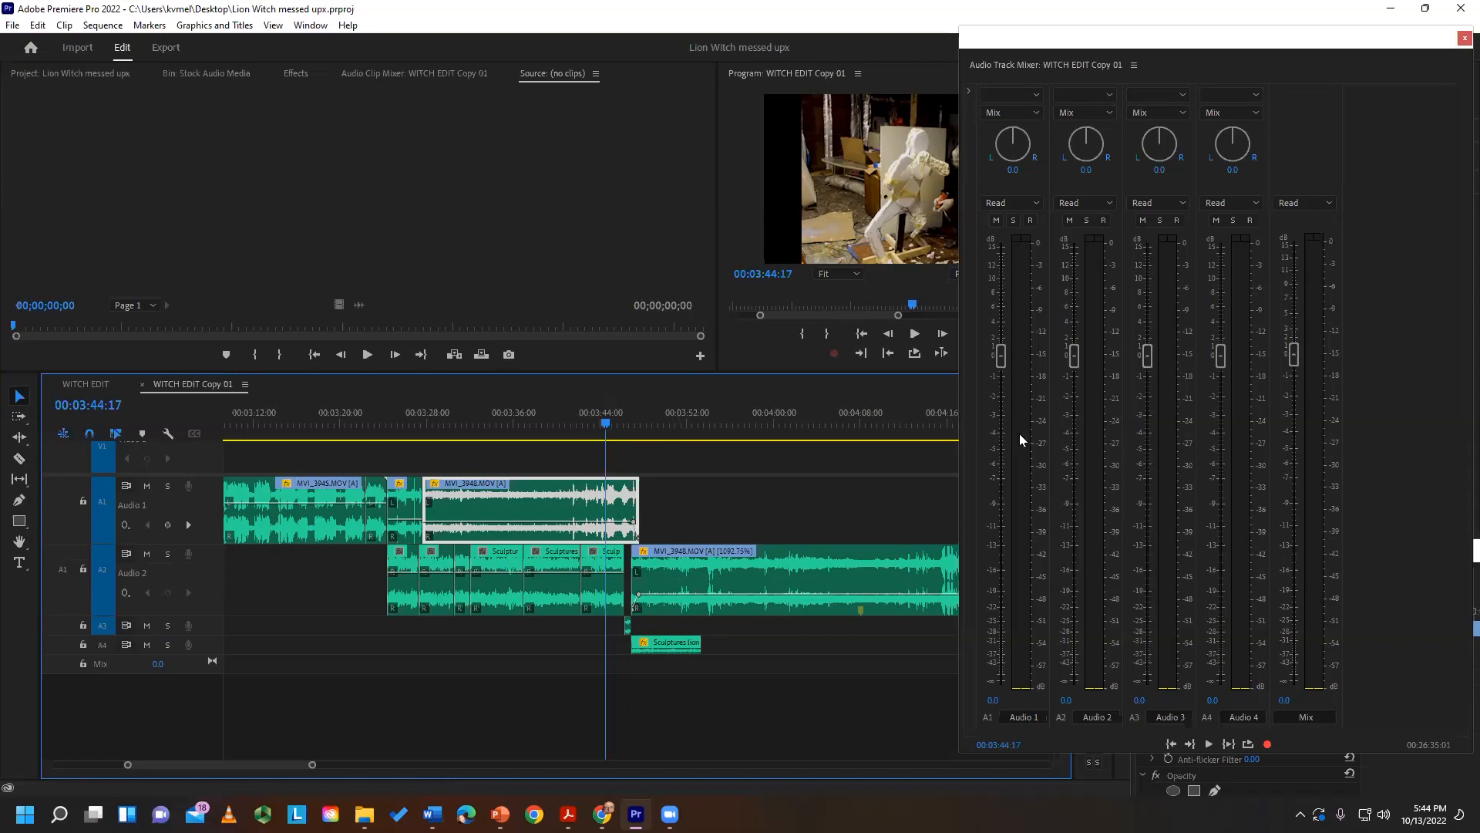
pyautogui.press('space')
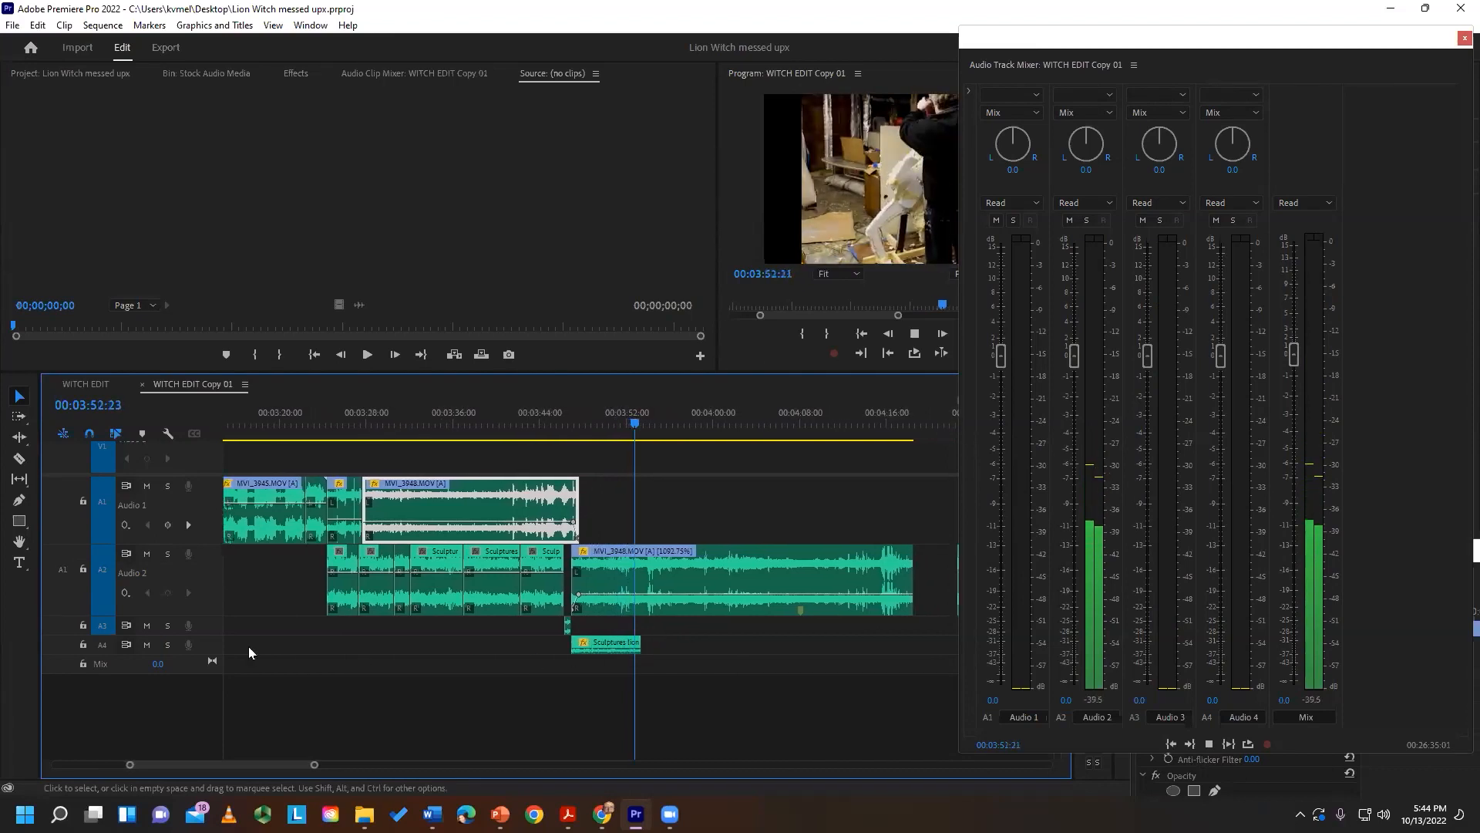
pyautogui.press('space')
# - Raise the volume of the Sculptures clip on the expanded Audio 4 track and play it from 00:03:49:04
pyautogui.doubleClick(201, 646)
pyautogui.click(595, 424)
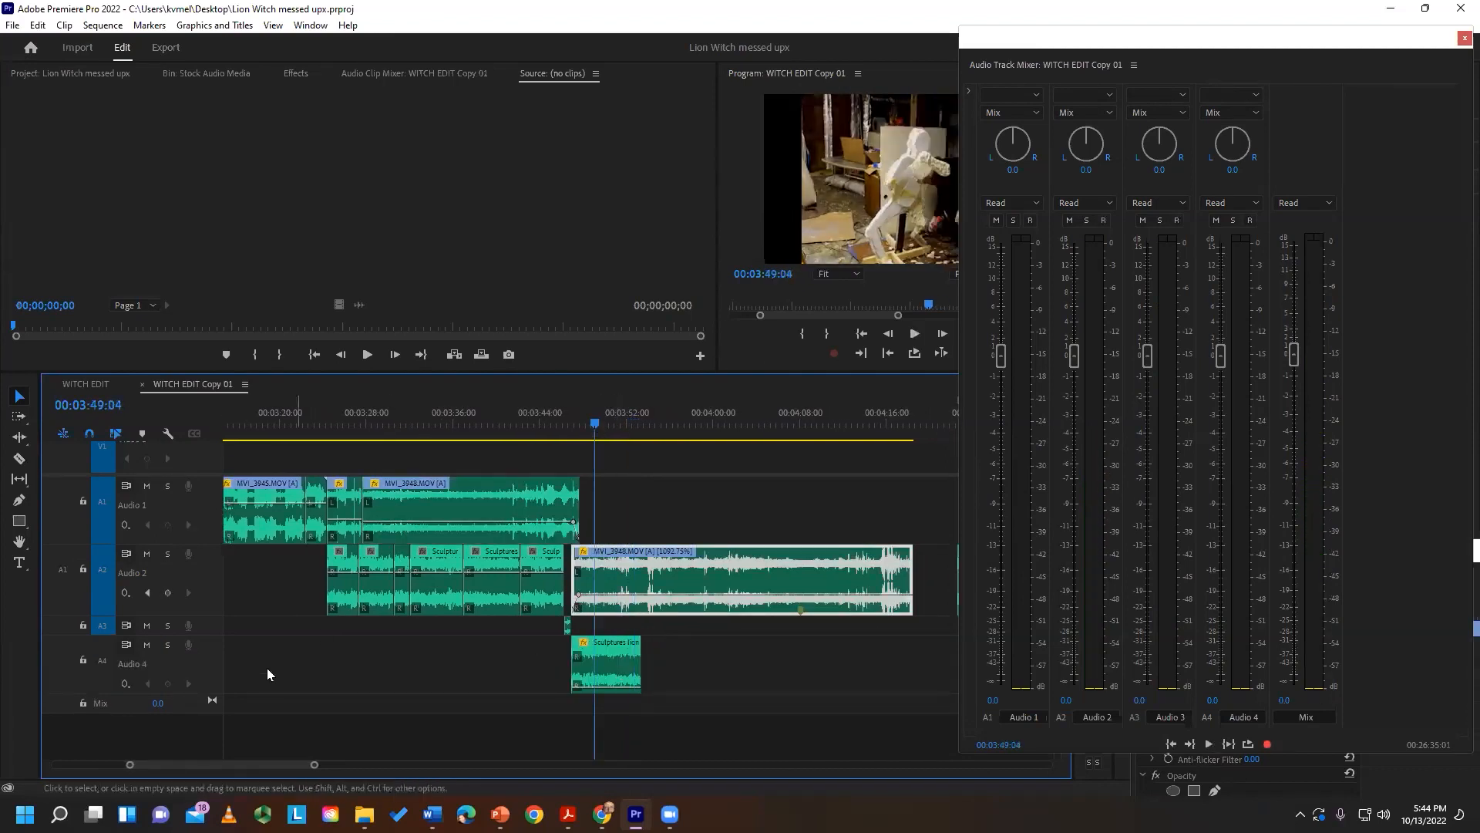
pyautogui.click(626, 690)
pyautogui.moveTo(626, 688); pyautogui.dragTo(626, 664)
pyautogui.press('space')
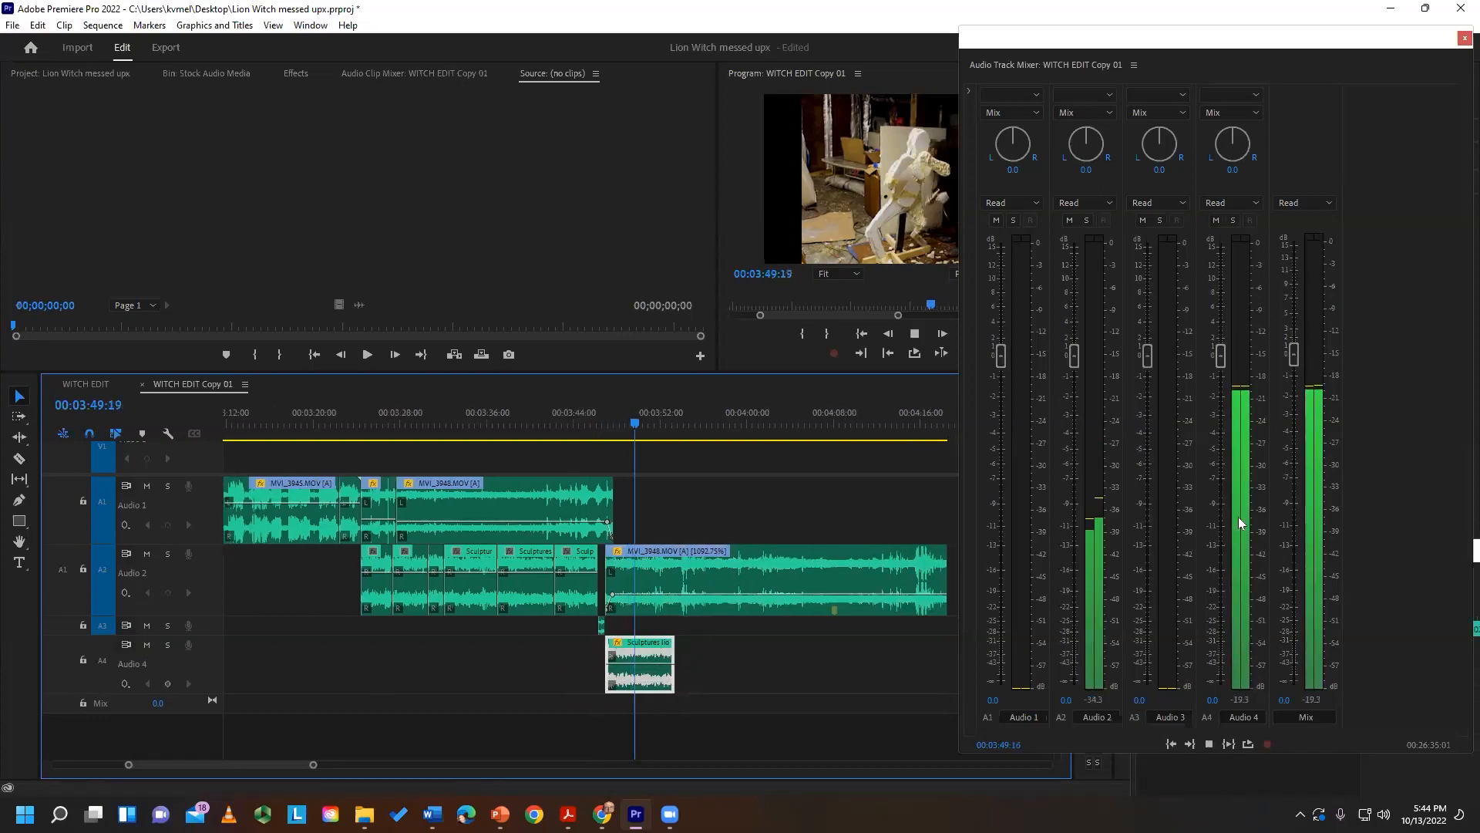
pyautogui.press('space')
# - Pan Audio 1 to 3.7 and set the mixer faders to -5.3, -3.0, -3.1 and 7.3 for Audio 1 through 4
pyautogui.click(494, 421)
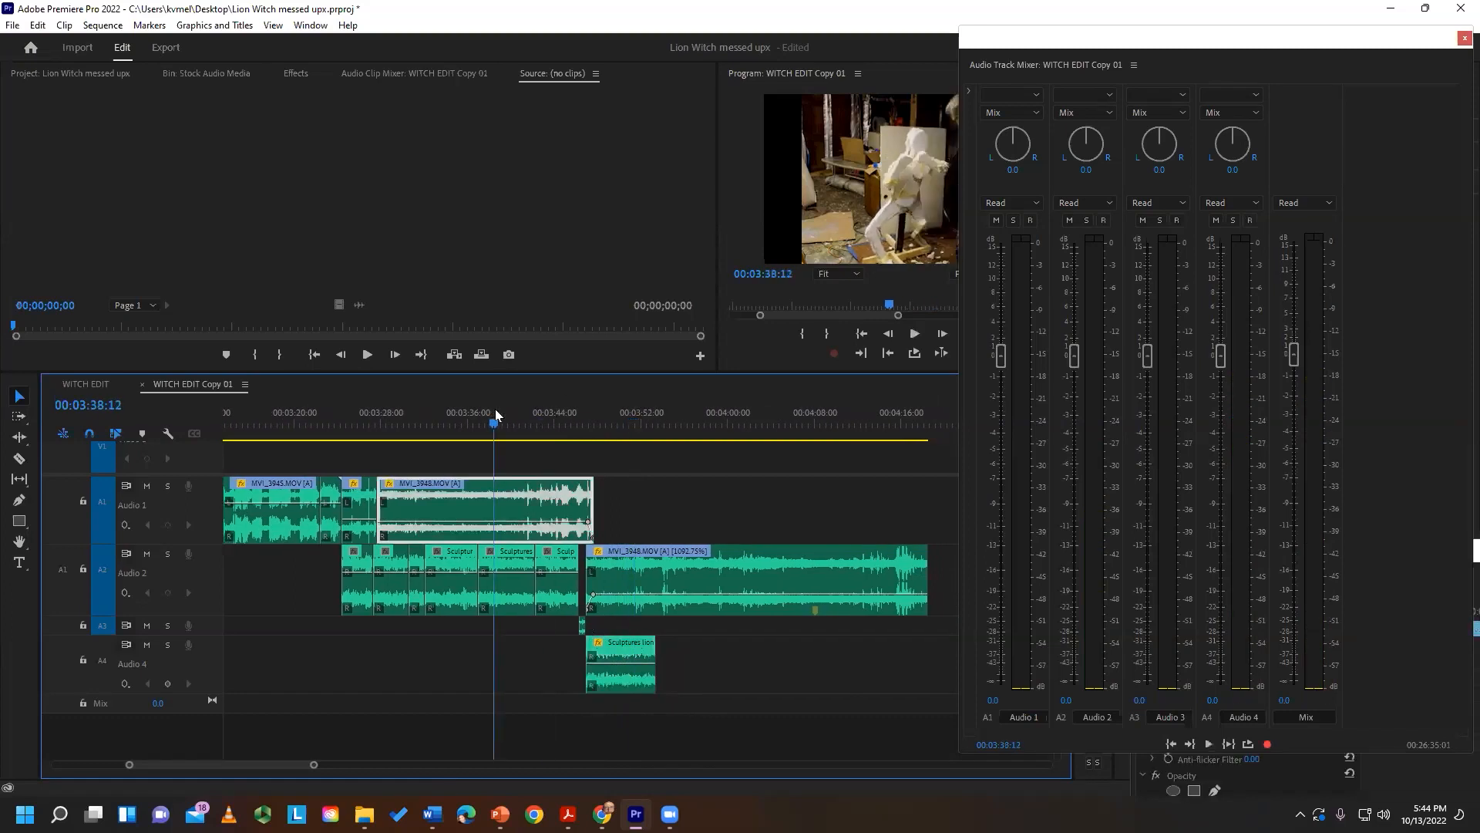
pyautogui.scroll(-2, 614, 430)
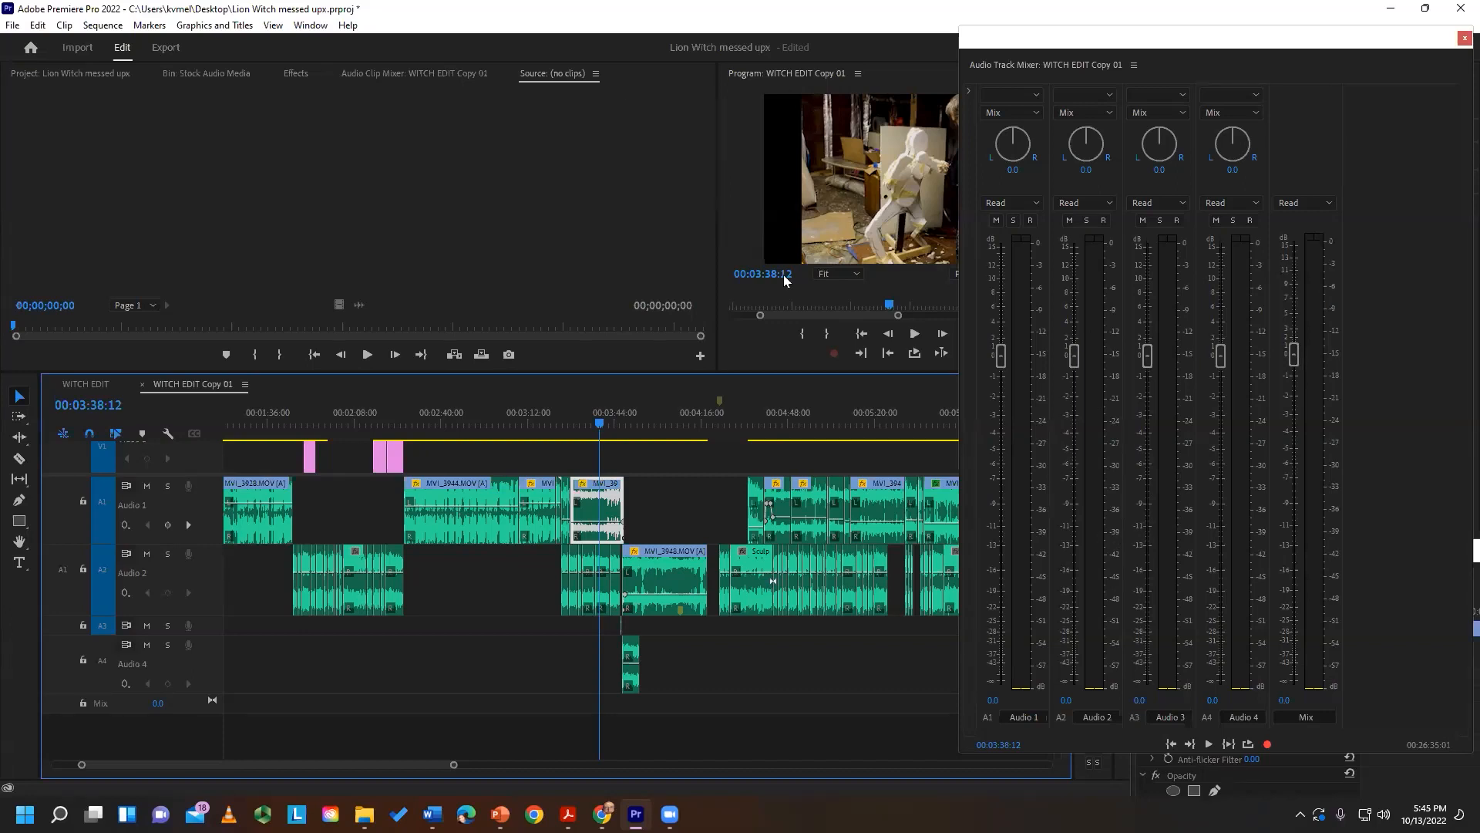
pyautogui.moveTo(1022, 137)
pyautogui.mouseDown()
pyautogui.moveTo(993, 142)
pyautogui.moveTo(1030, 143)
pyautogui.mouseUp()
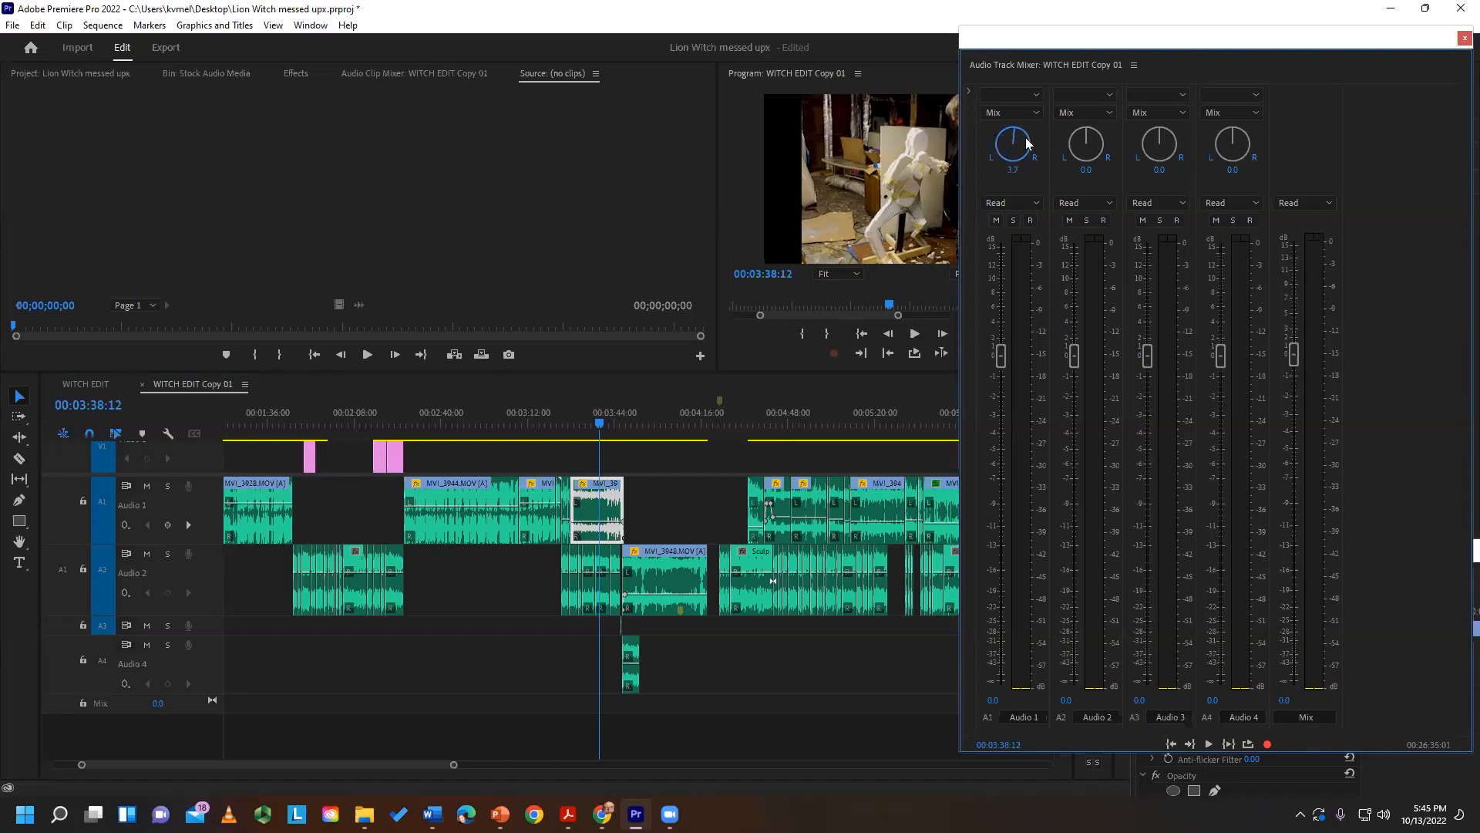
pyautogui.moveTo(1001, 356); pyautogui.dragTo(1000, 330)
pyautogui.moveTo(999, 324); pyautogui.dragTo(999, 376)
pyautogui.click(1073, 416)
pyautogui.moveTo(1148, 358); pyautogui.dragTo(1149, 376)
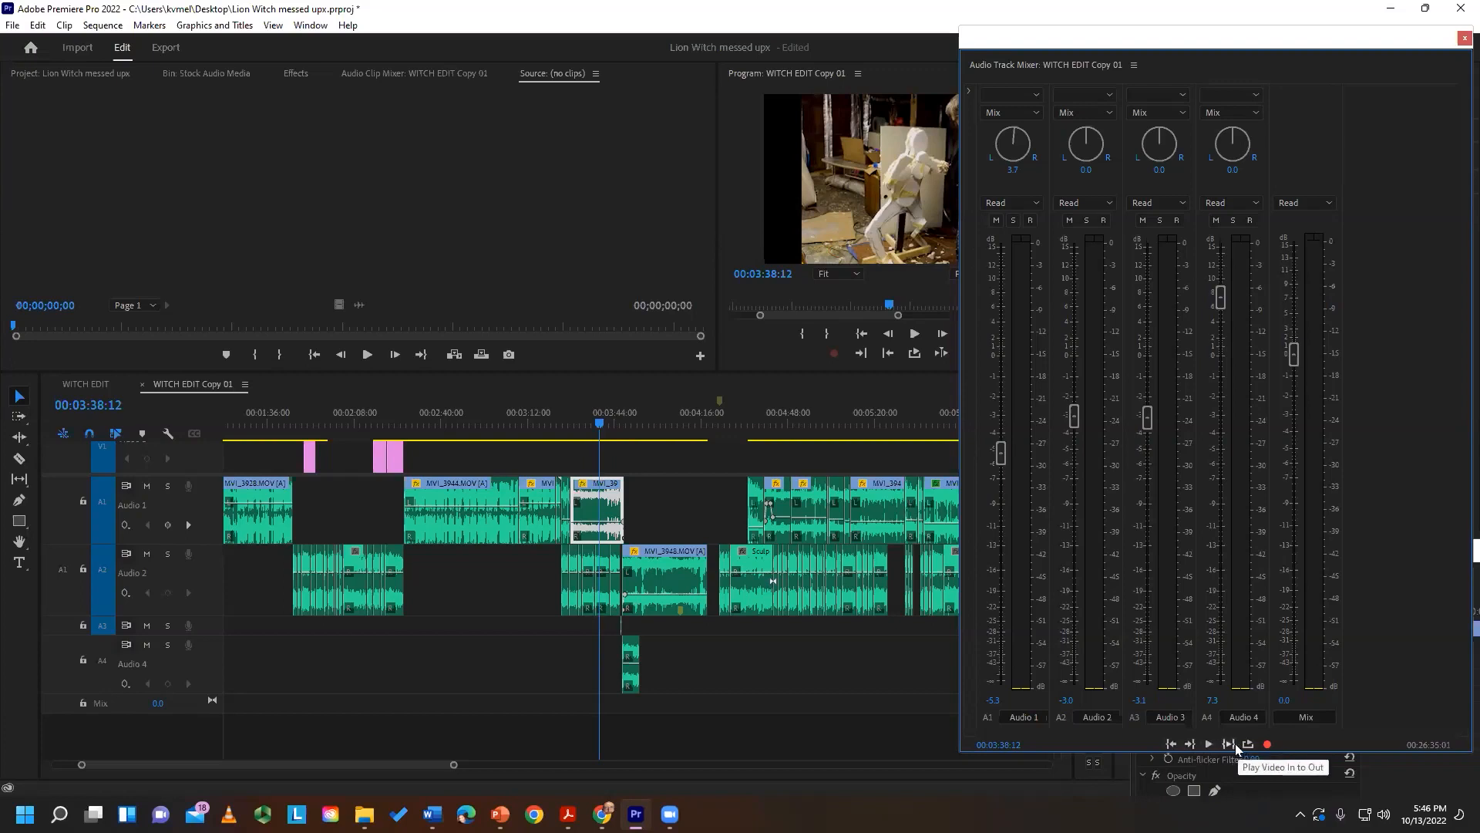
# - Mark an In point near 00:03:17 and an Out point at 00:04:00:24, and turn on loop playback
pyautogui.click(431, 418)
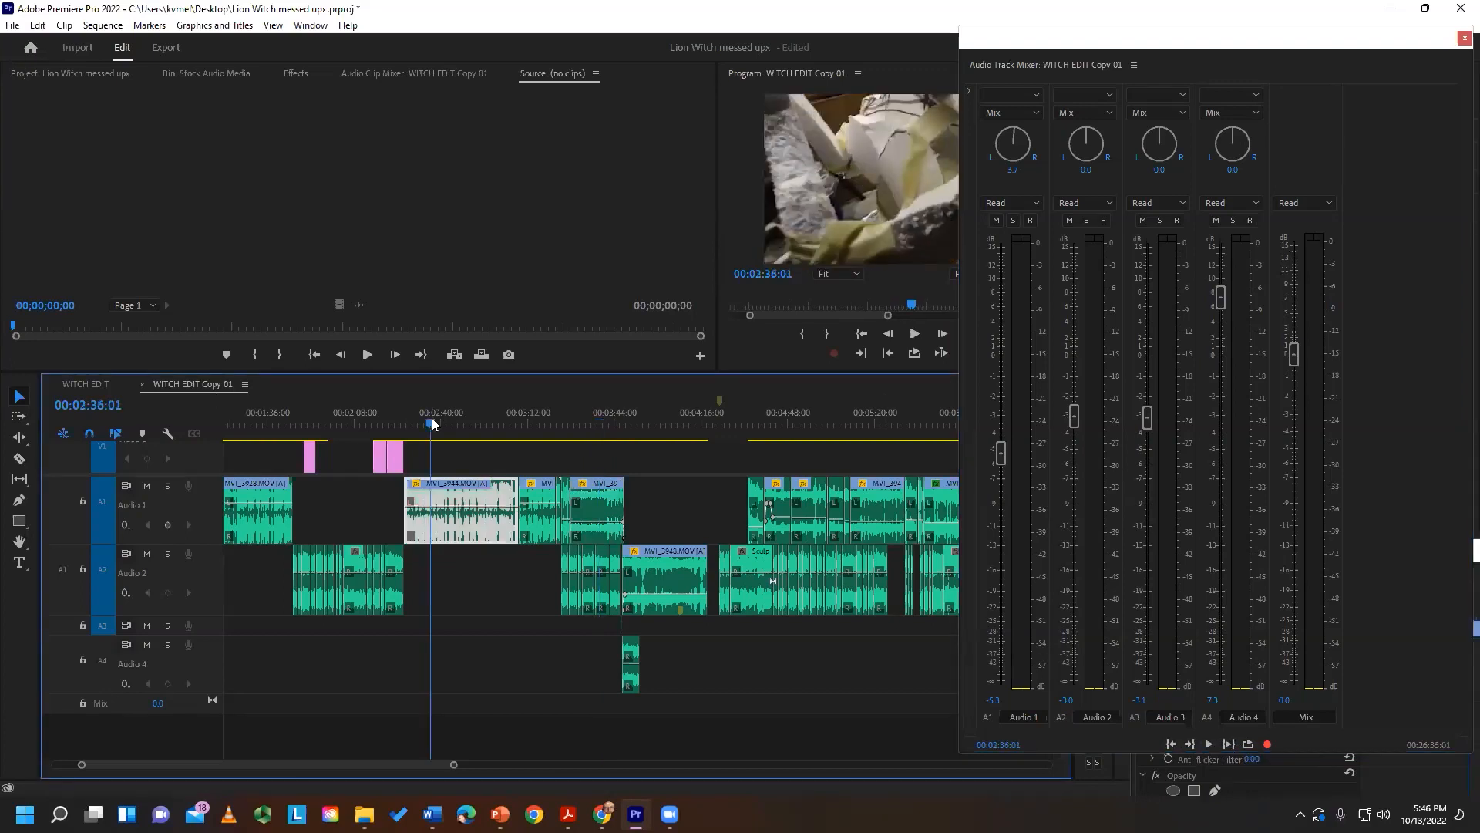
pyautogui.click(542, 417)
pyautogui.press('i')
pyautogui.click(698, 409)
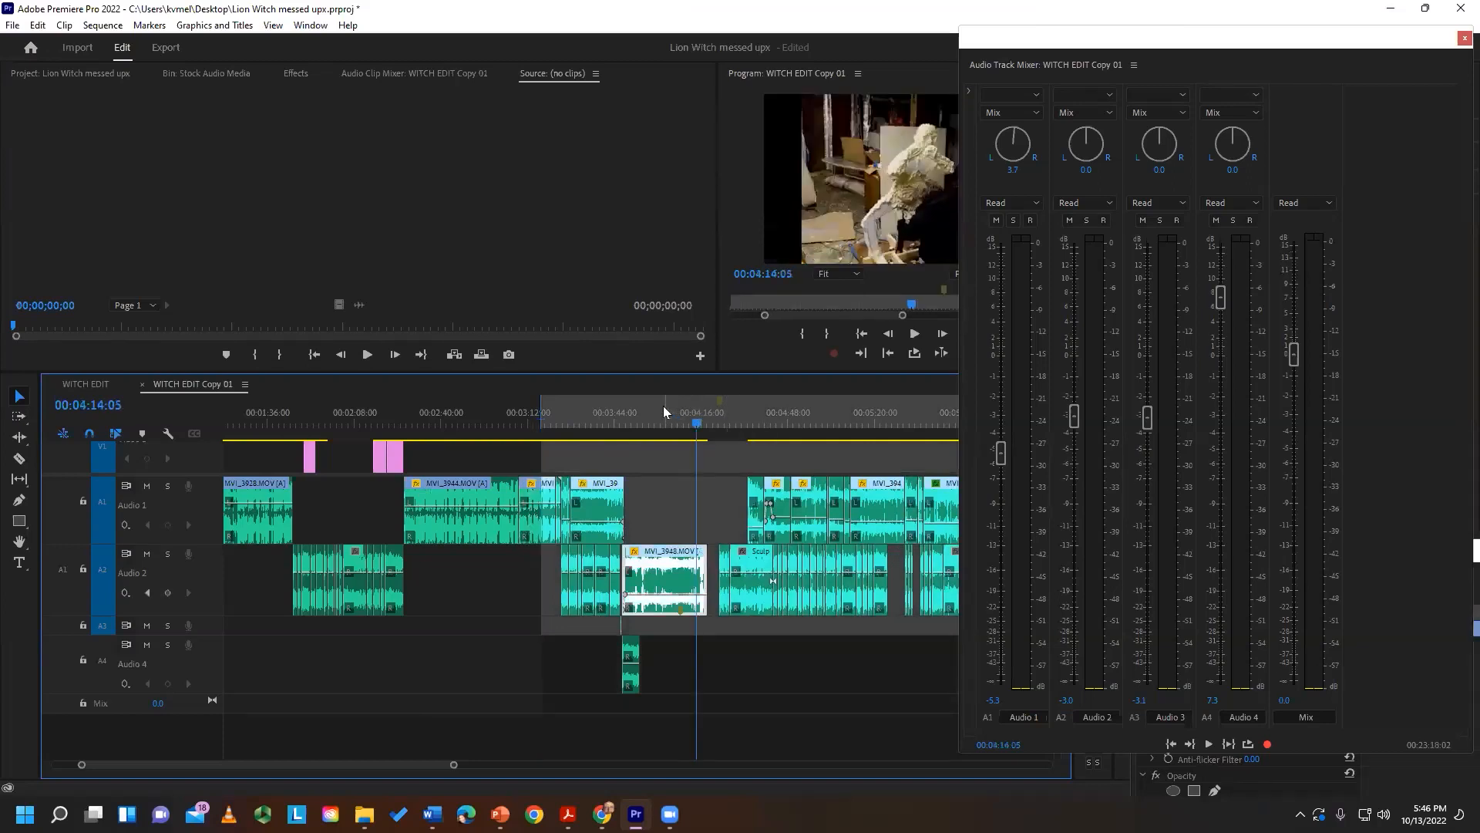
pyautogui.click(661, 408)
pyautogui.press('o')
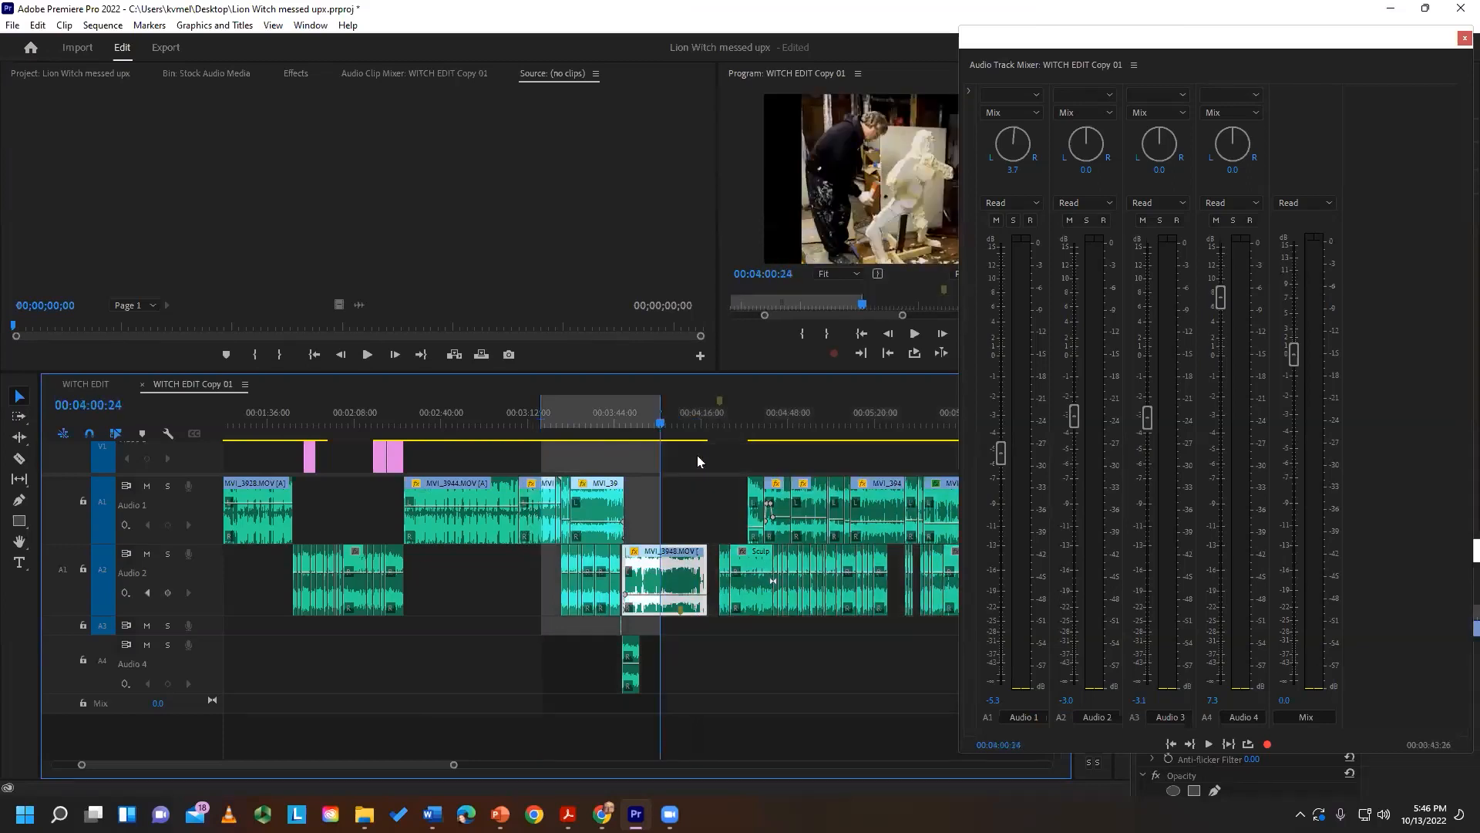
pyautogui.click(1248, 744)
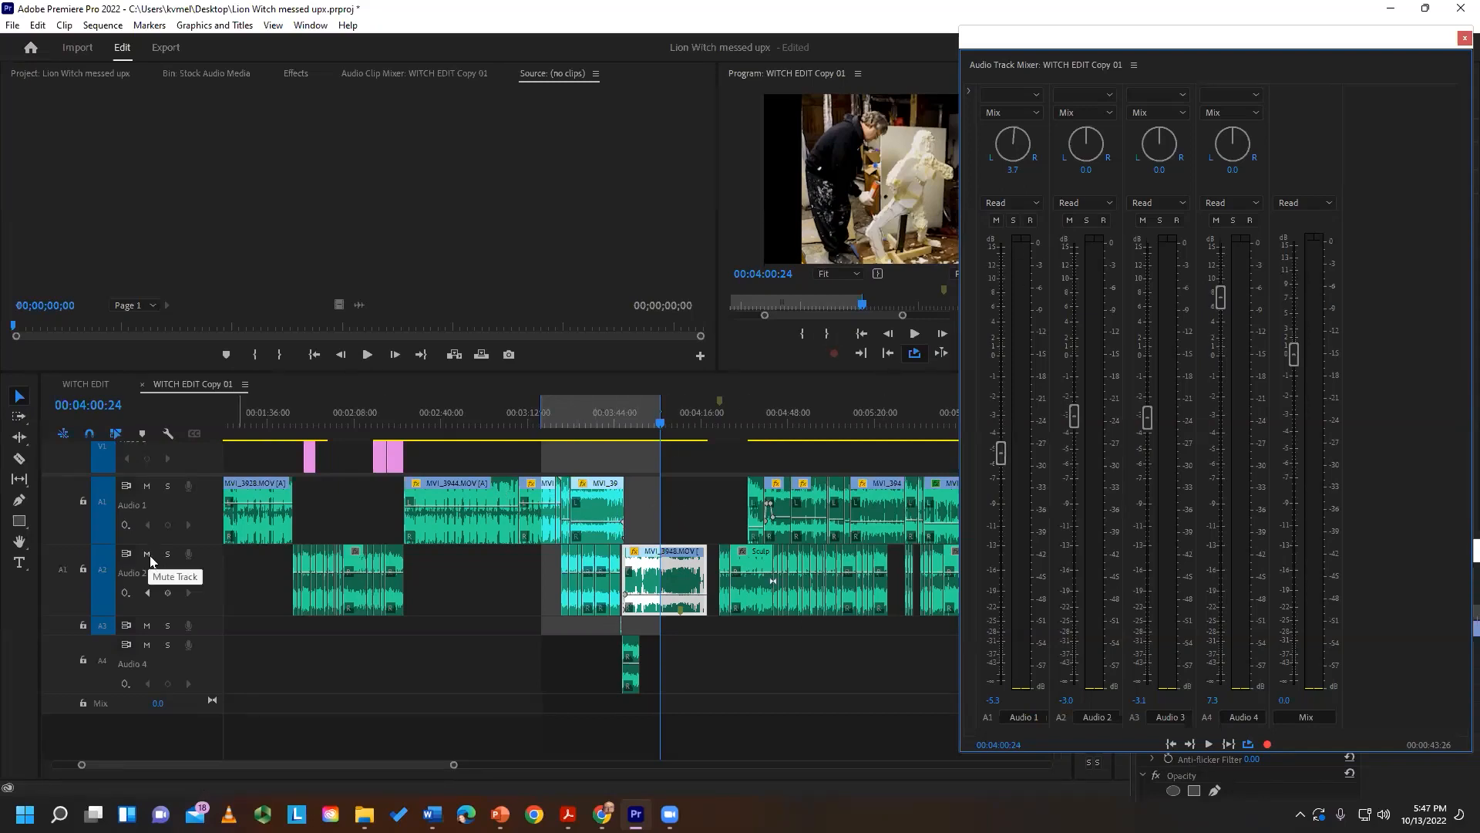
# - Try soloing Audio 1 and Audio 2 and muting Audio 1, turning each off again, and check Audio 1's output assignment
pyautogui.click(1013, 221)
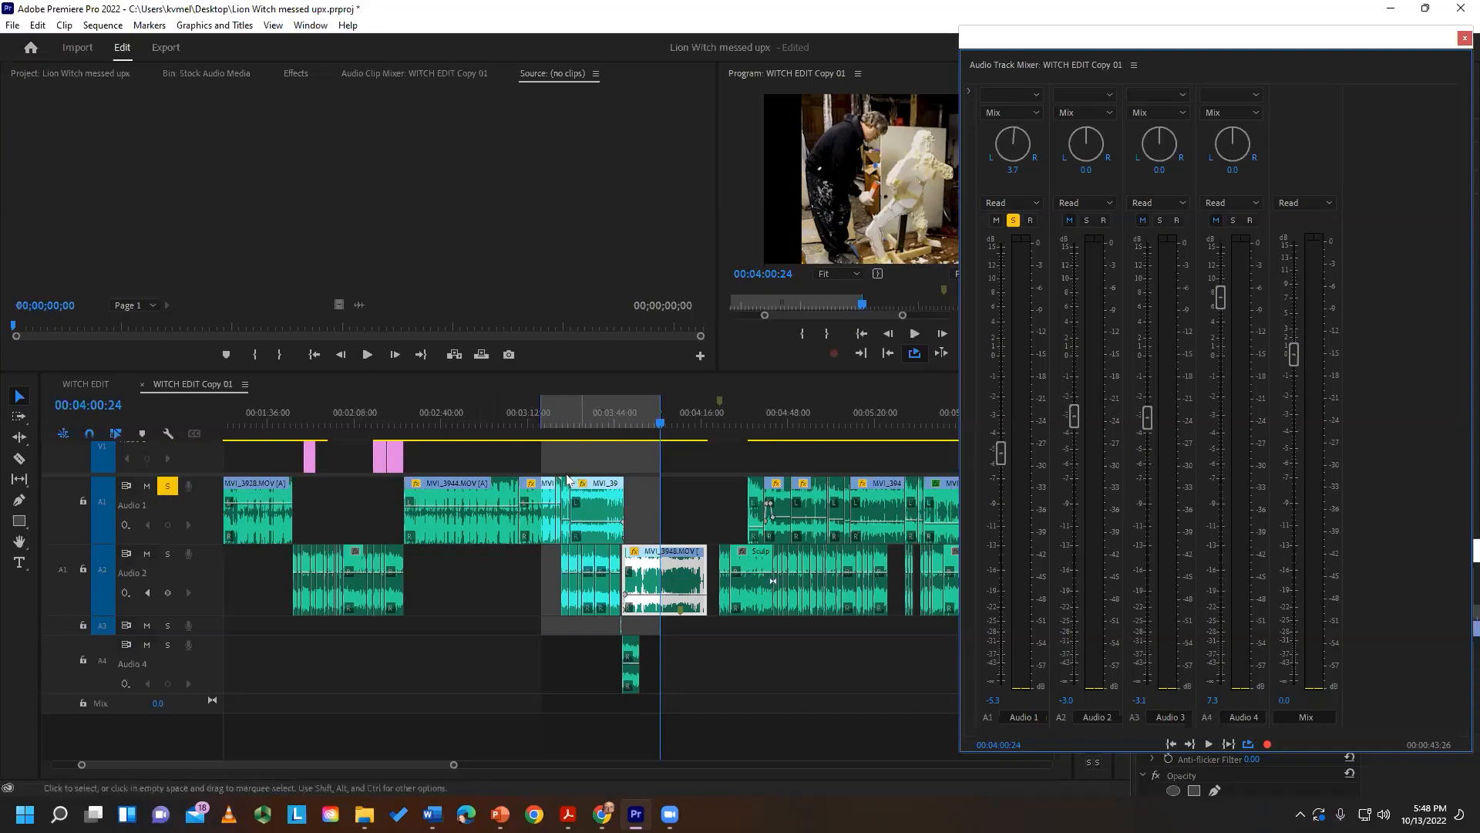
pyautogui.click(168, 556)
pyautogui.click(1087, 220)
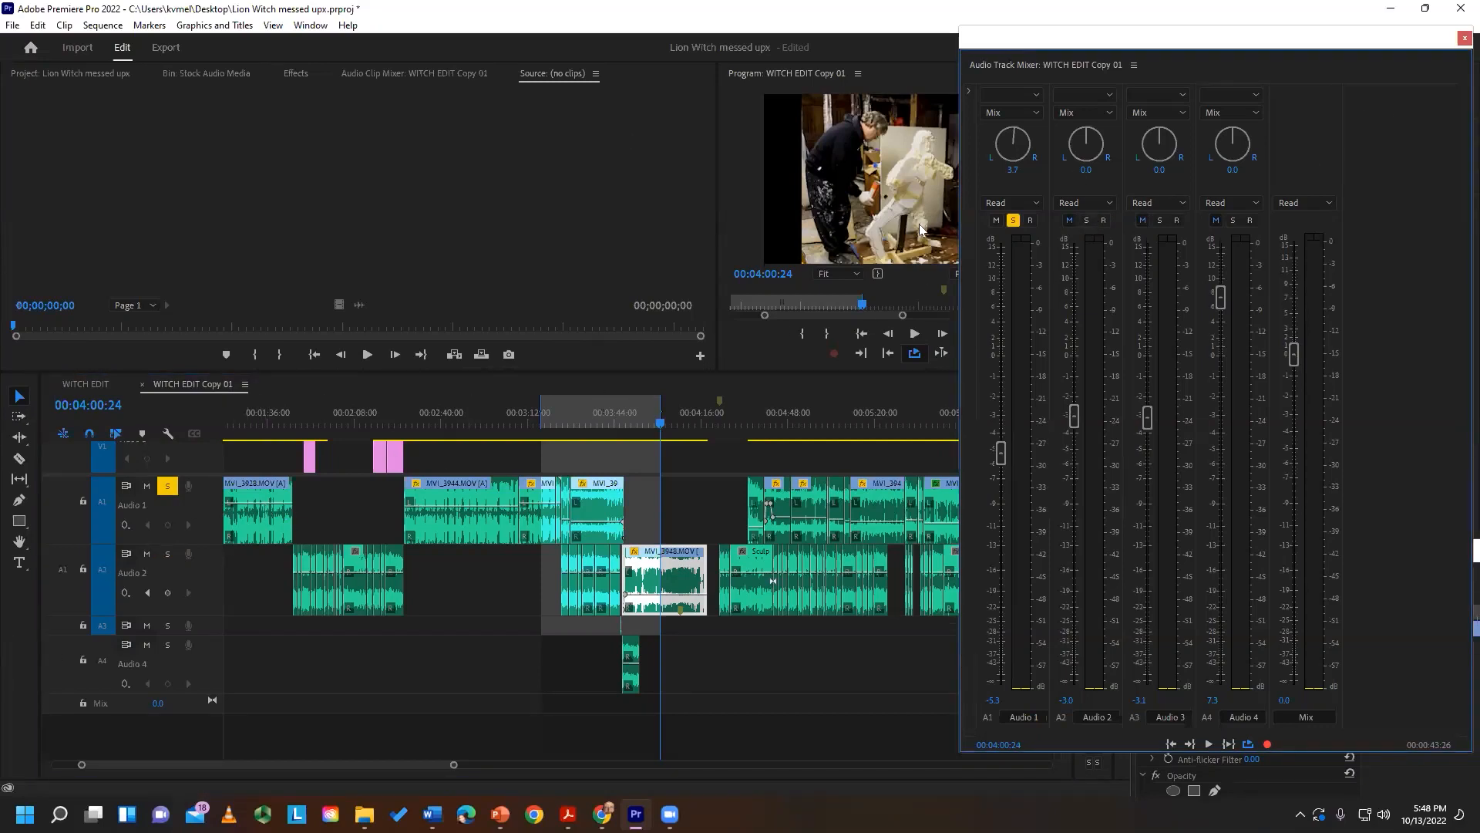
pyautogui.click(1013, 220)
pyautogui.click(995, 220)
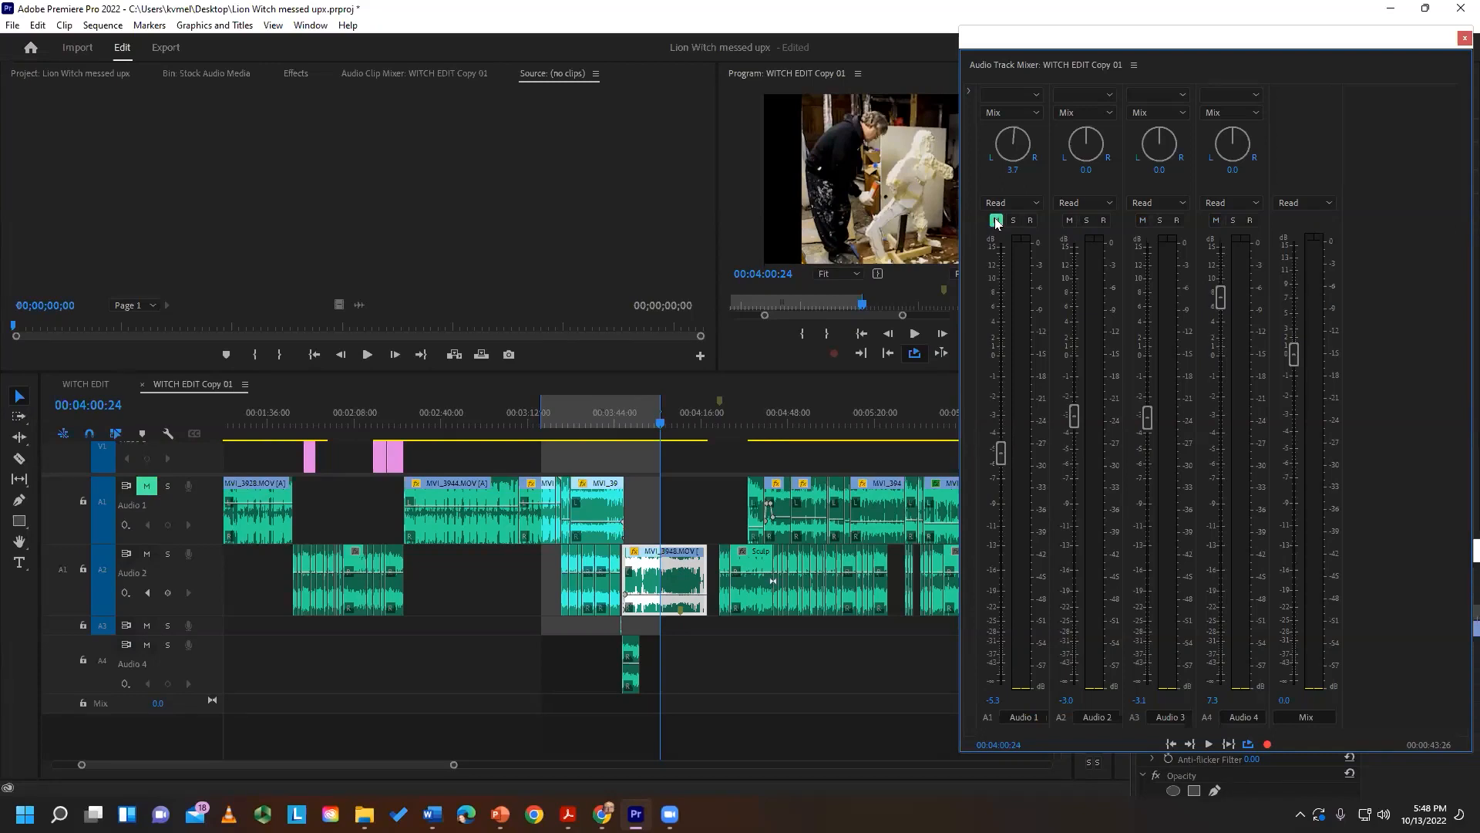
pyautogui.click(996, 221)
pyautogui.click(1034, 116)
pyautogui.click(1034, 115)
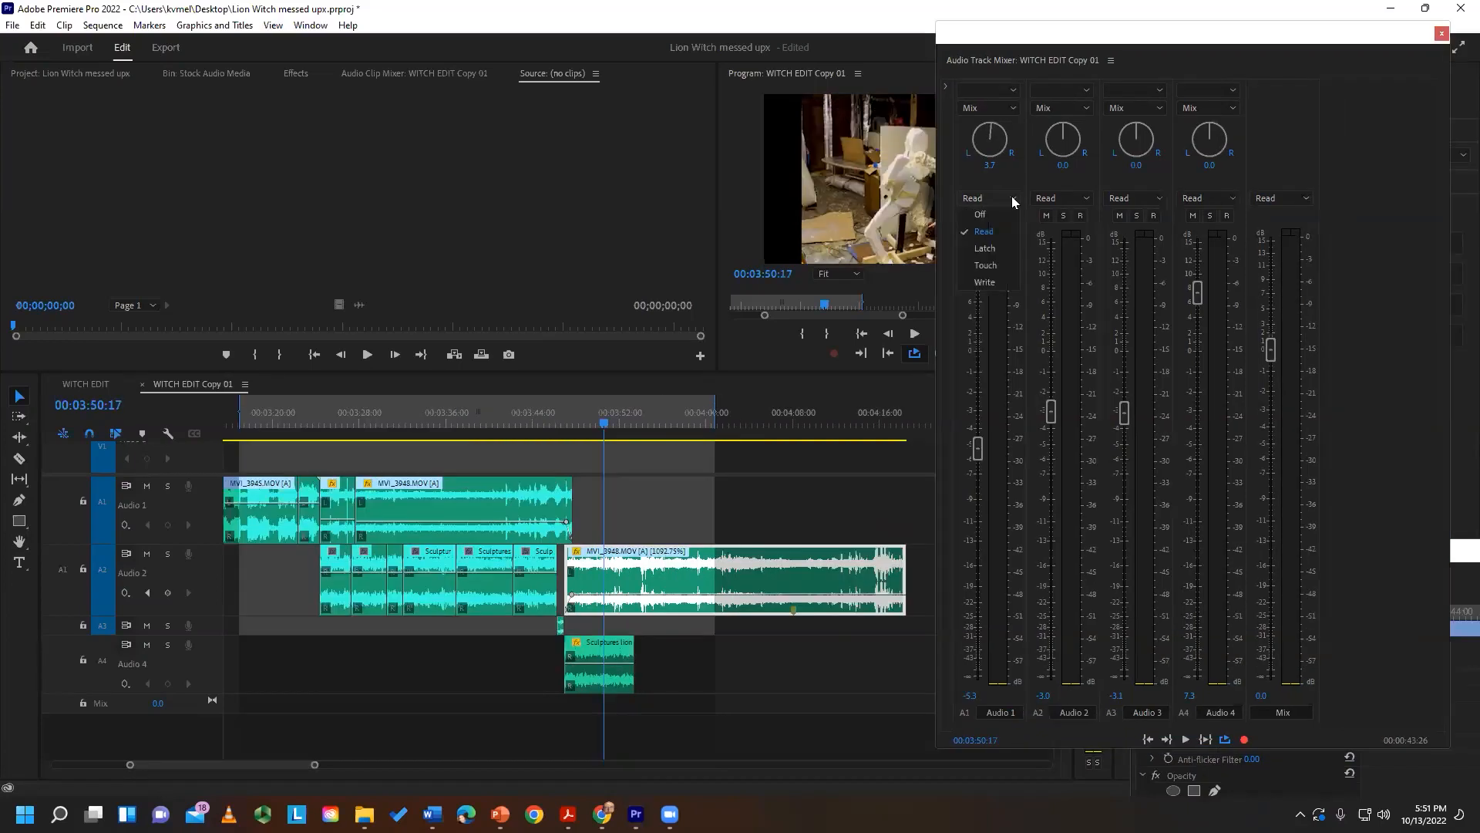
# - Set Audio 1's automation mode to Latch and record its fader rising to 3.7 during playback from 00:03:18:25
pyautogui.click(991, 200)
pyautogui.click(979, 249)
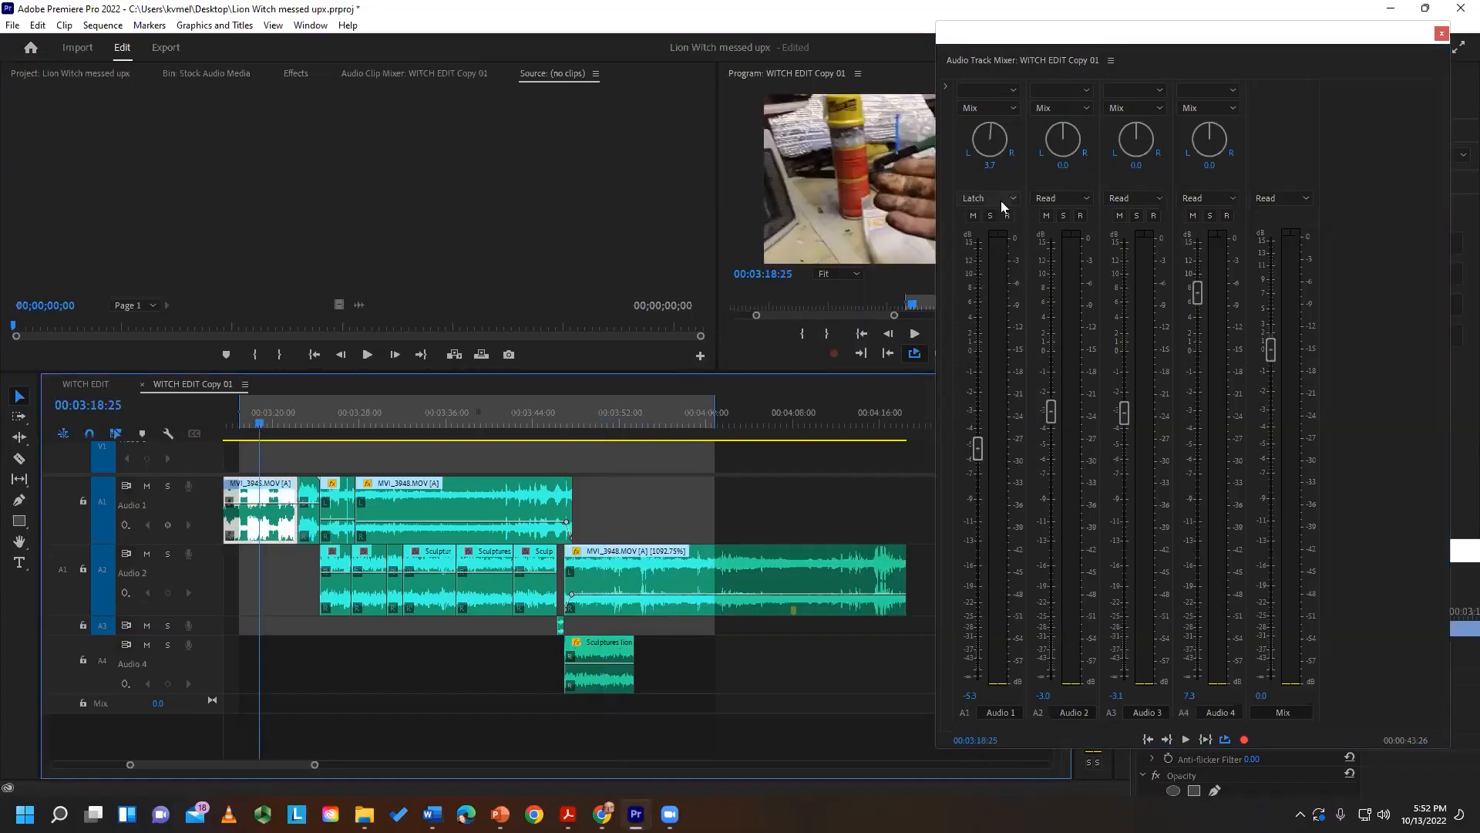
pyautogui.press('space')
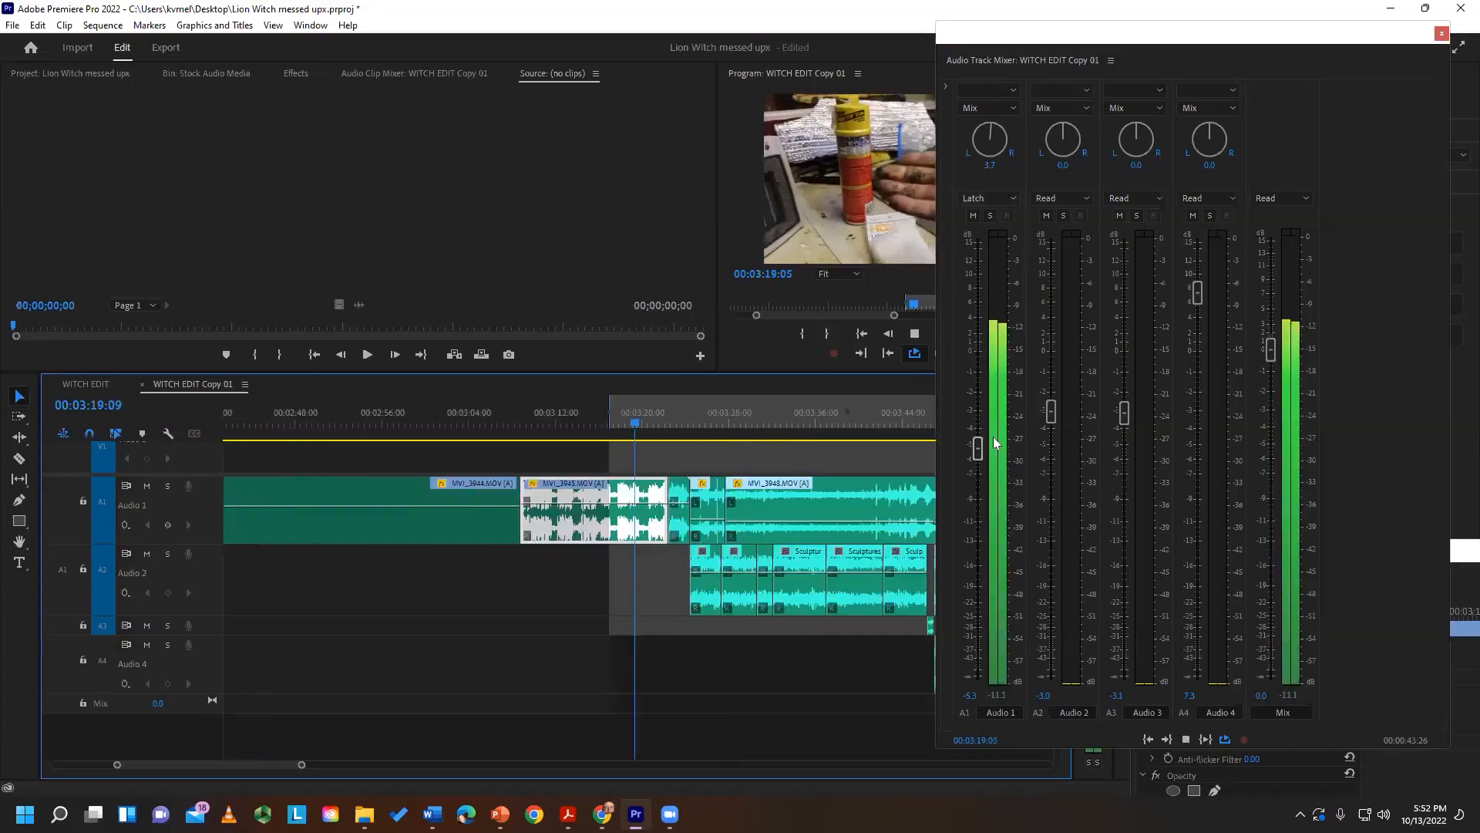
pyautogui.moveTo(978, 389); pyautogui.dragTo(978, 319)
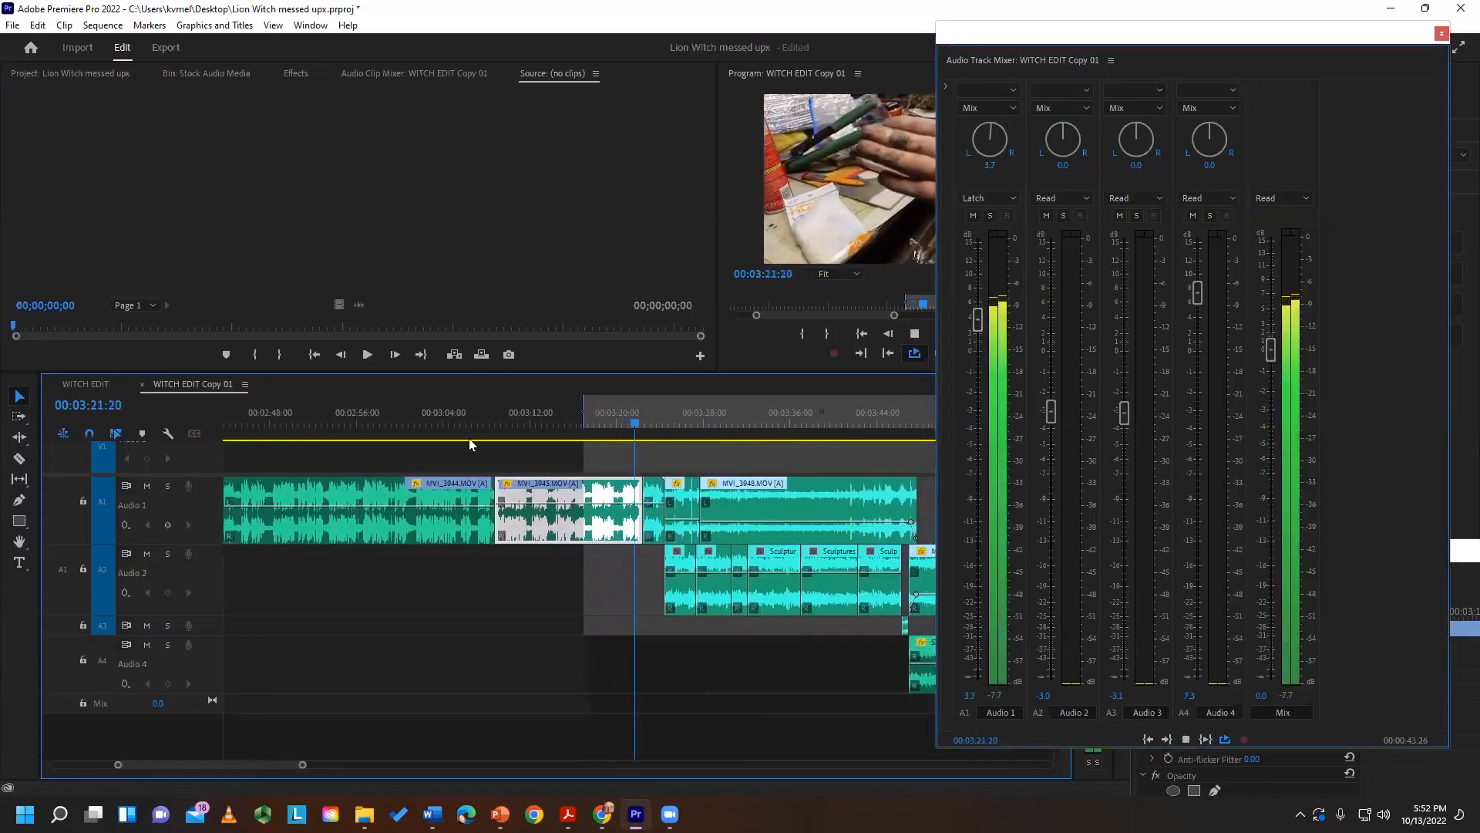
pyautogui.click(634, 511)
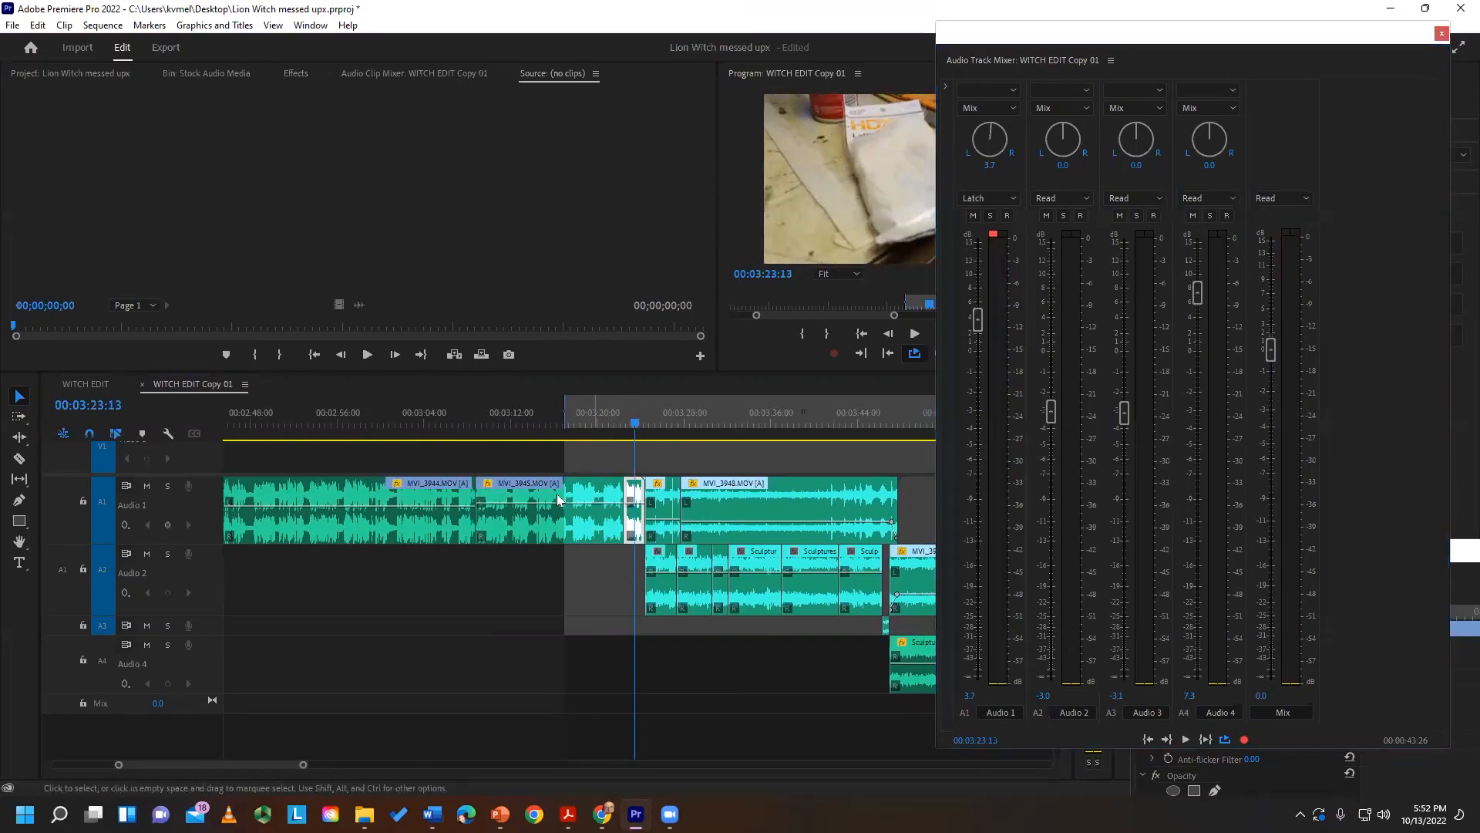
# - Display the track volume keyframes on Audio 1 in the timeline
pyautogui.rightClick(489, 485)
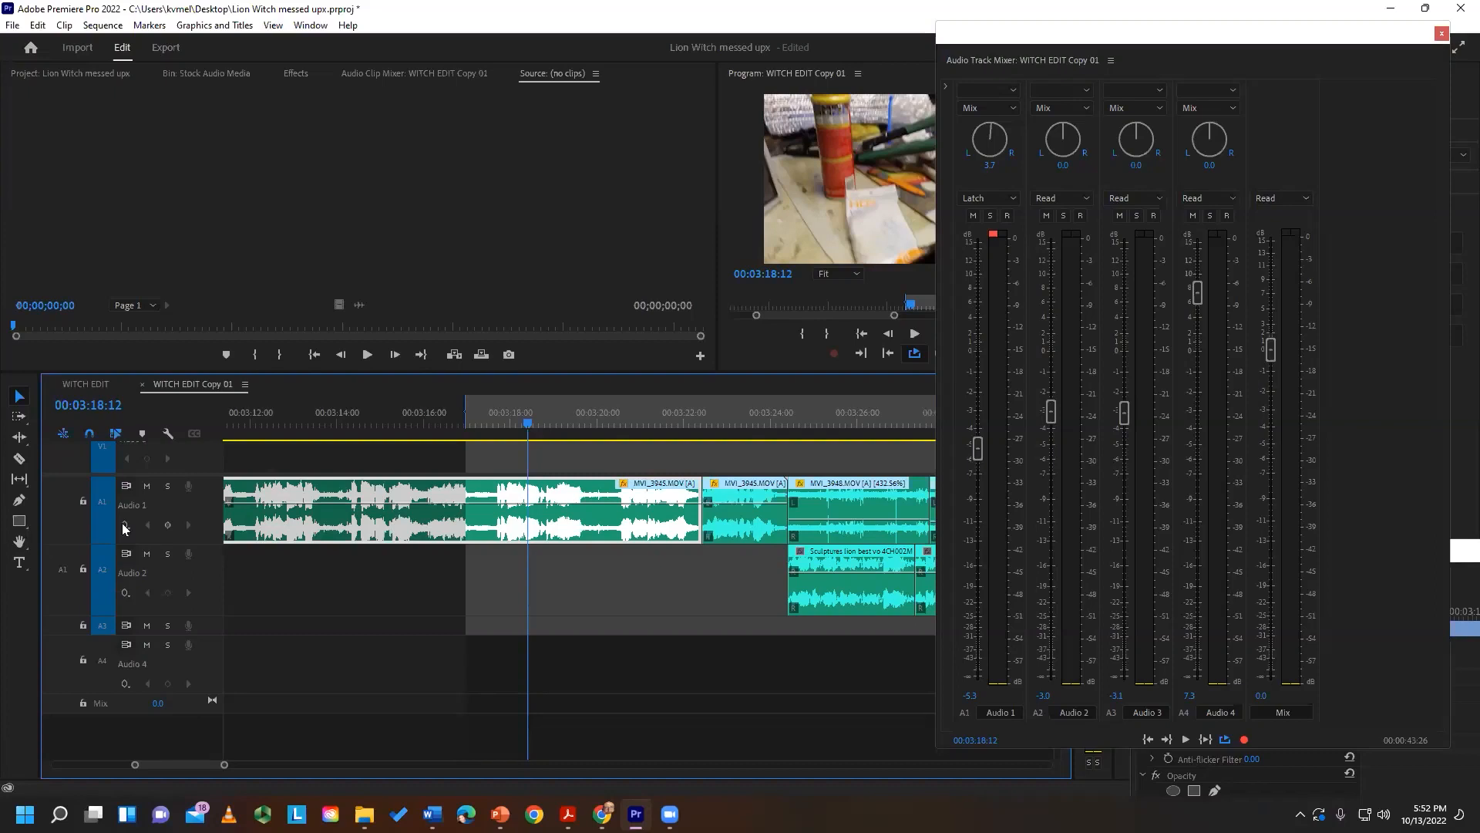
pyautogui.click(125, 526)
pyautogui.moveTo(232, 550)
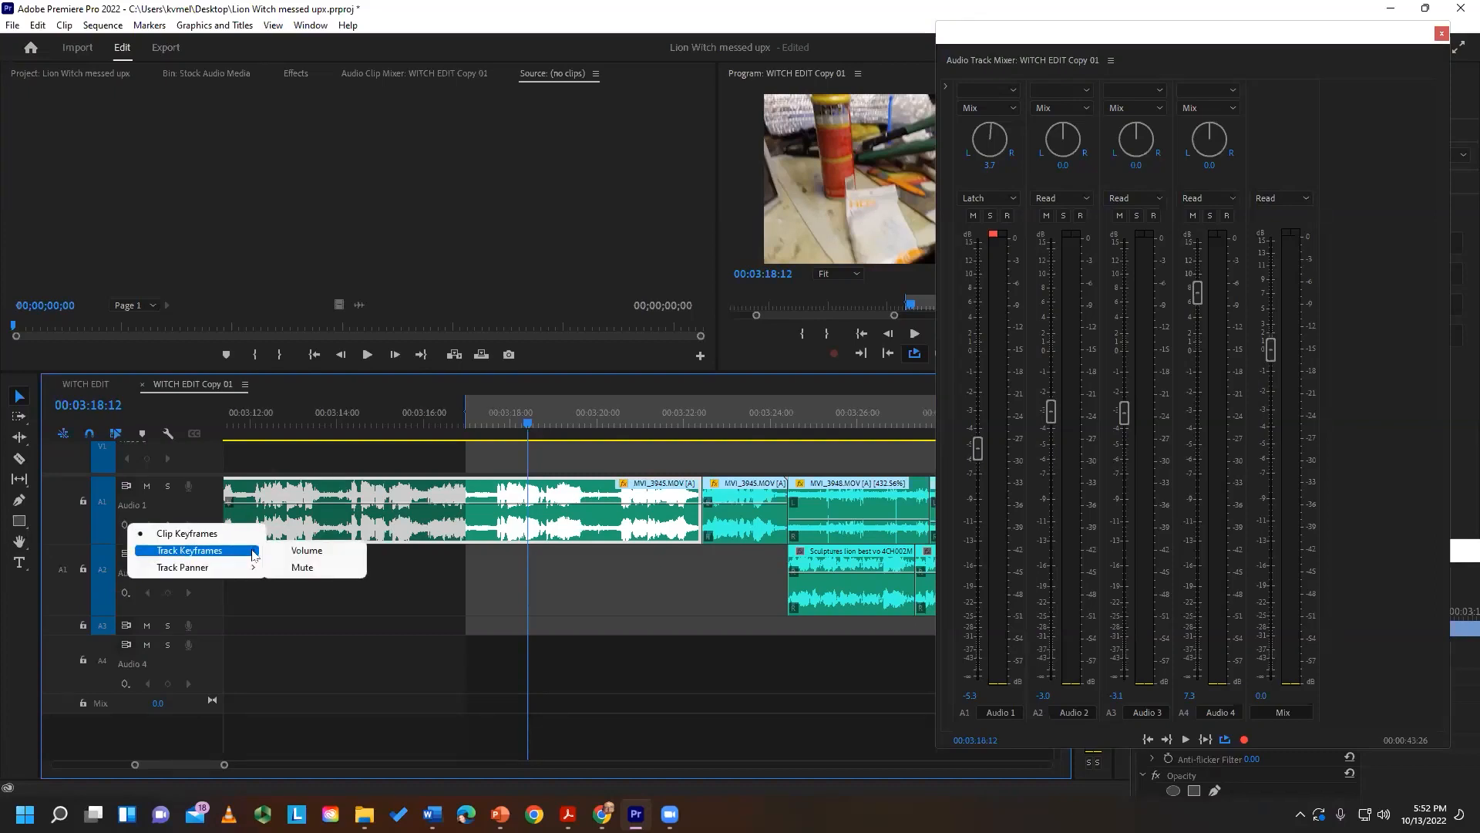
pyautogui.click(308, 551)
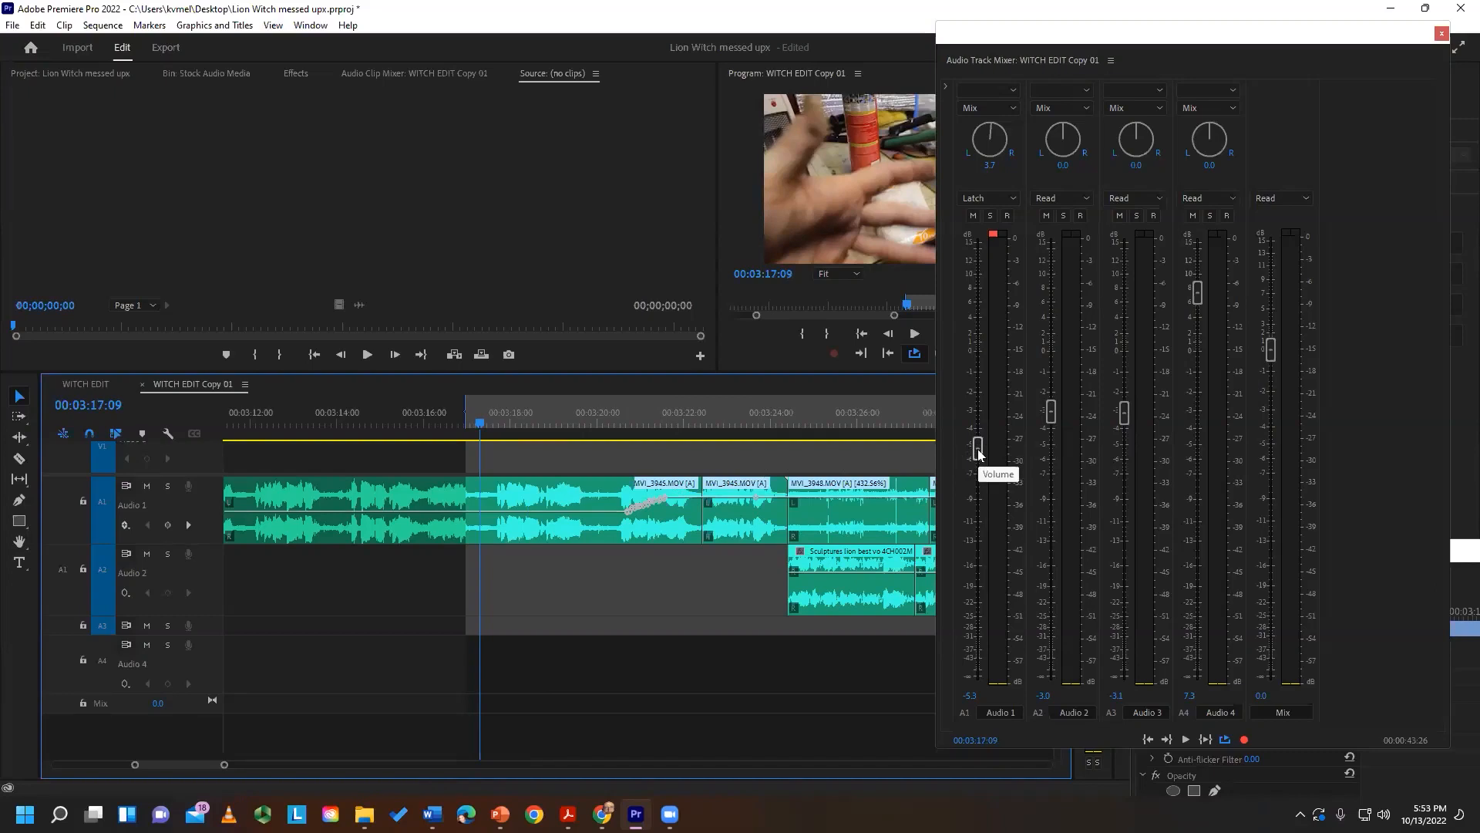
# - Record another Latch pass on Audio 1 from 00:03:17:09, moving its fader to -0.8 during playback
pyautogui.press('space')
pyautogui.moveTo(978, 453); pyautogui.dragTo(977, 368)
pyautogui.press('space')
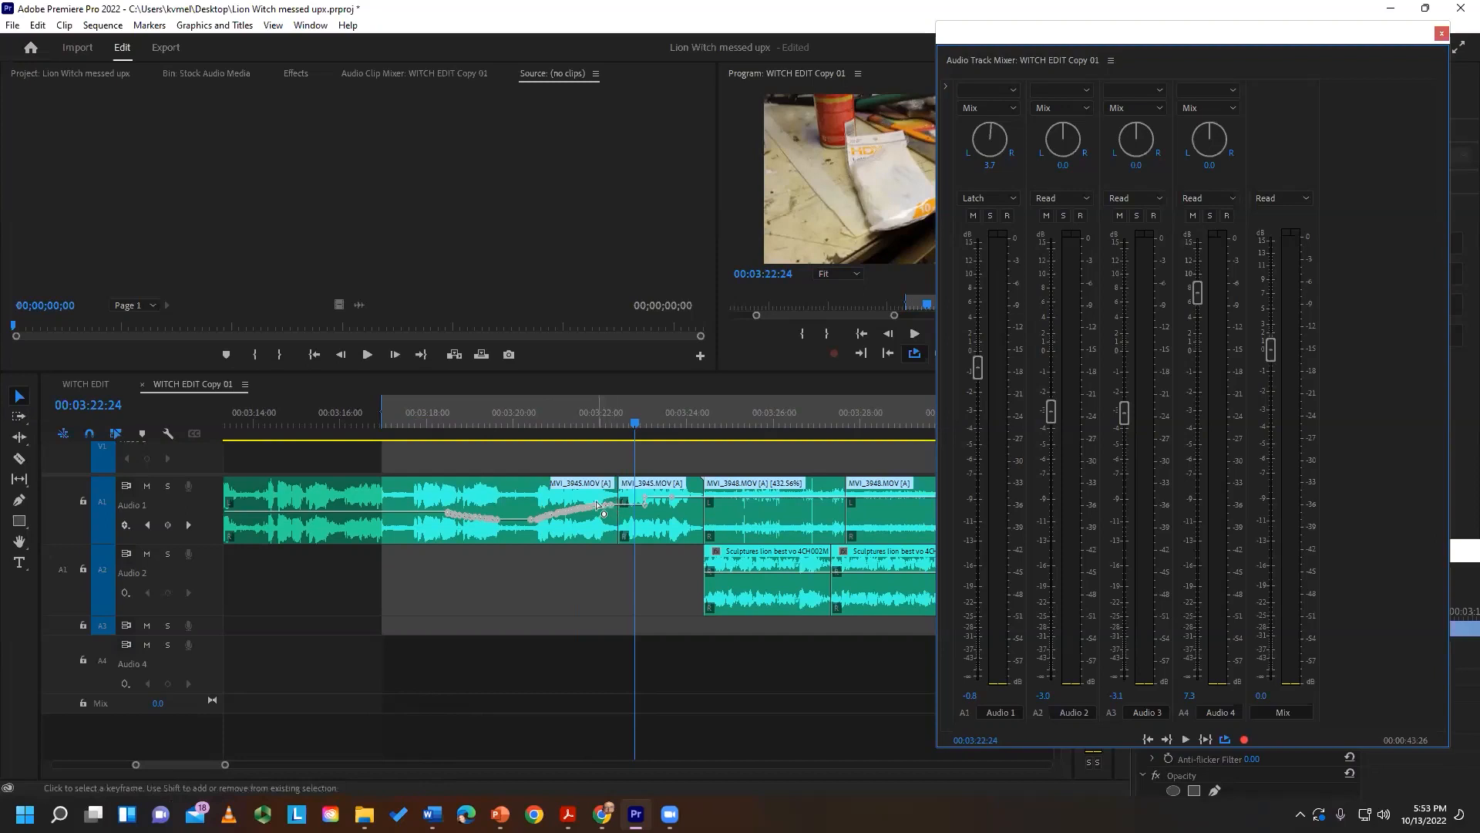
# - Try raising a track volume keyframe on Audio 1 near 00:03:19, and undo the change
pyautogui.click(497, 524)
pyautogui.moveTo(480, 519); pyautogui.dragTo(481, 498)
pyautogui.hotkey('ctrl', 'z')
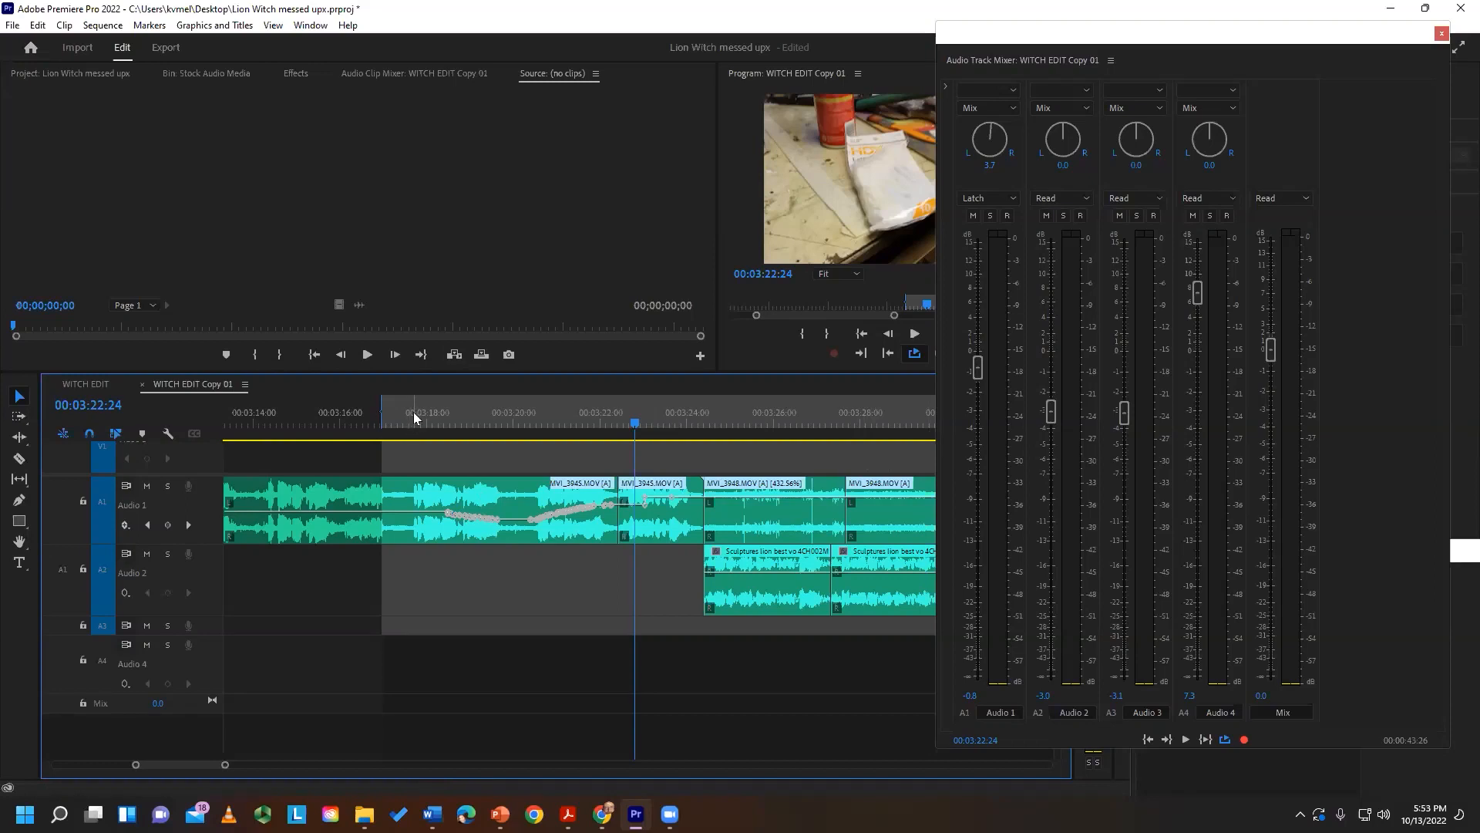
# - Set Audio 1's automation mode to Touch and record a volume fader move on it during playback from 00:03:24:29
pyautogui.press('space')
pyautogui.click(1012, 198)
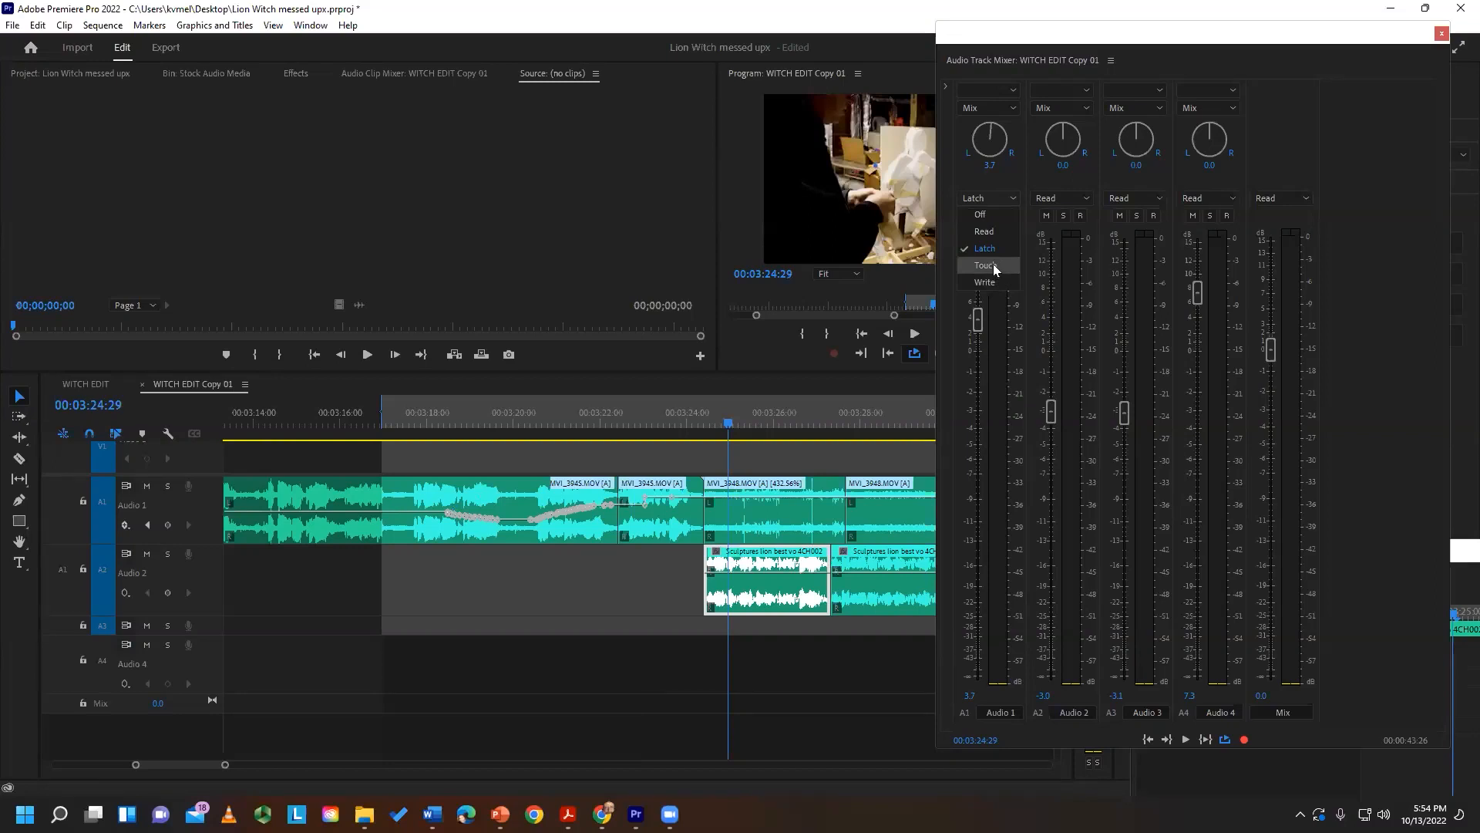
pyautogui.click(993, 265)
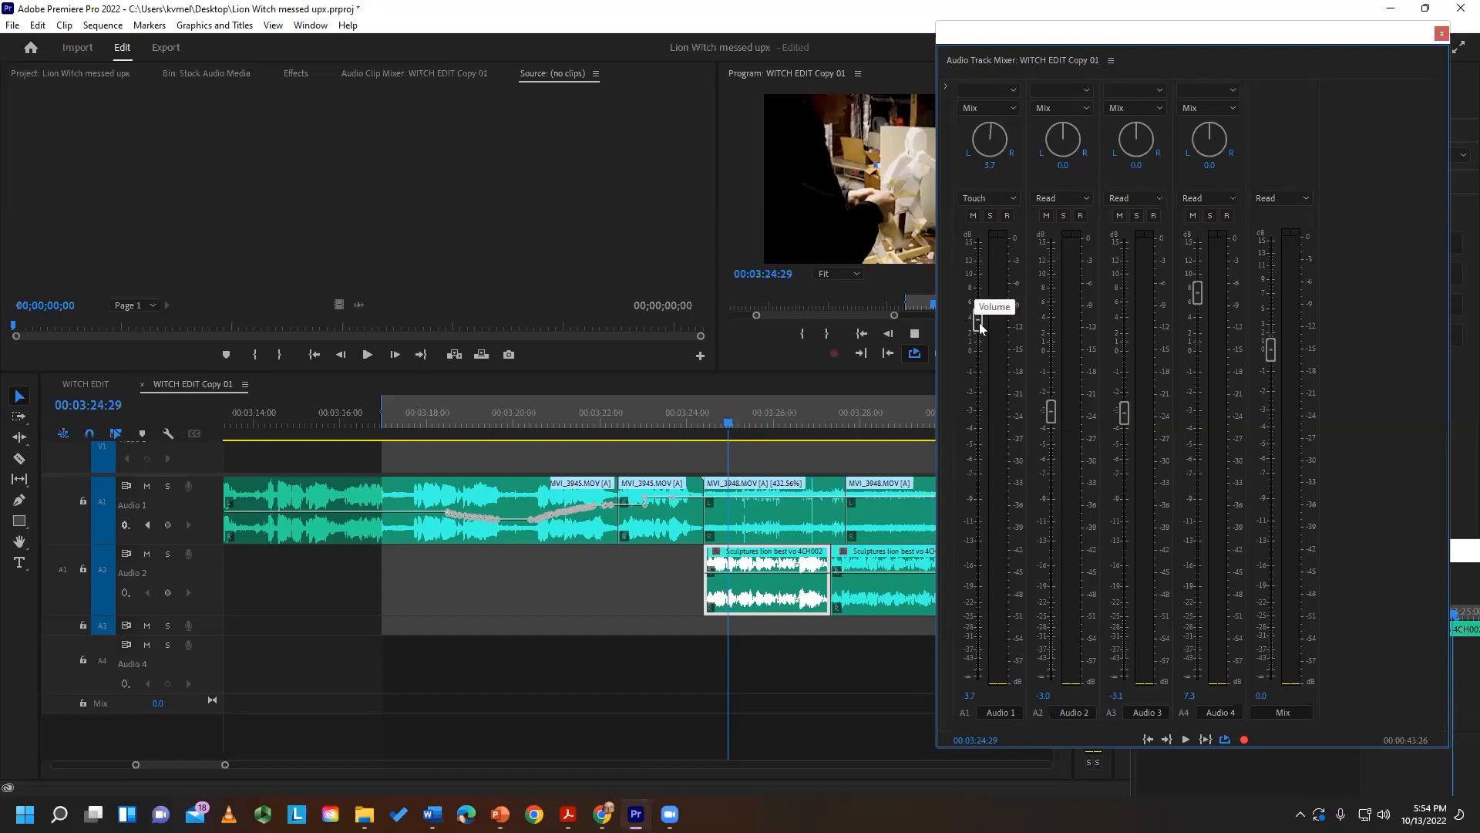
pyautogui.press('space')
pyautogui.moveTo(980, 322); pyautogui.dragTo(1049, 498)
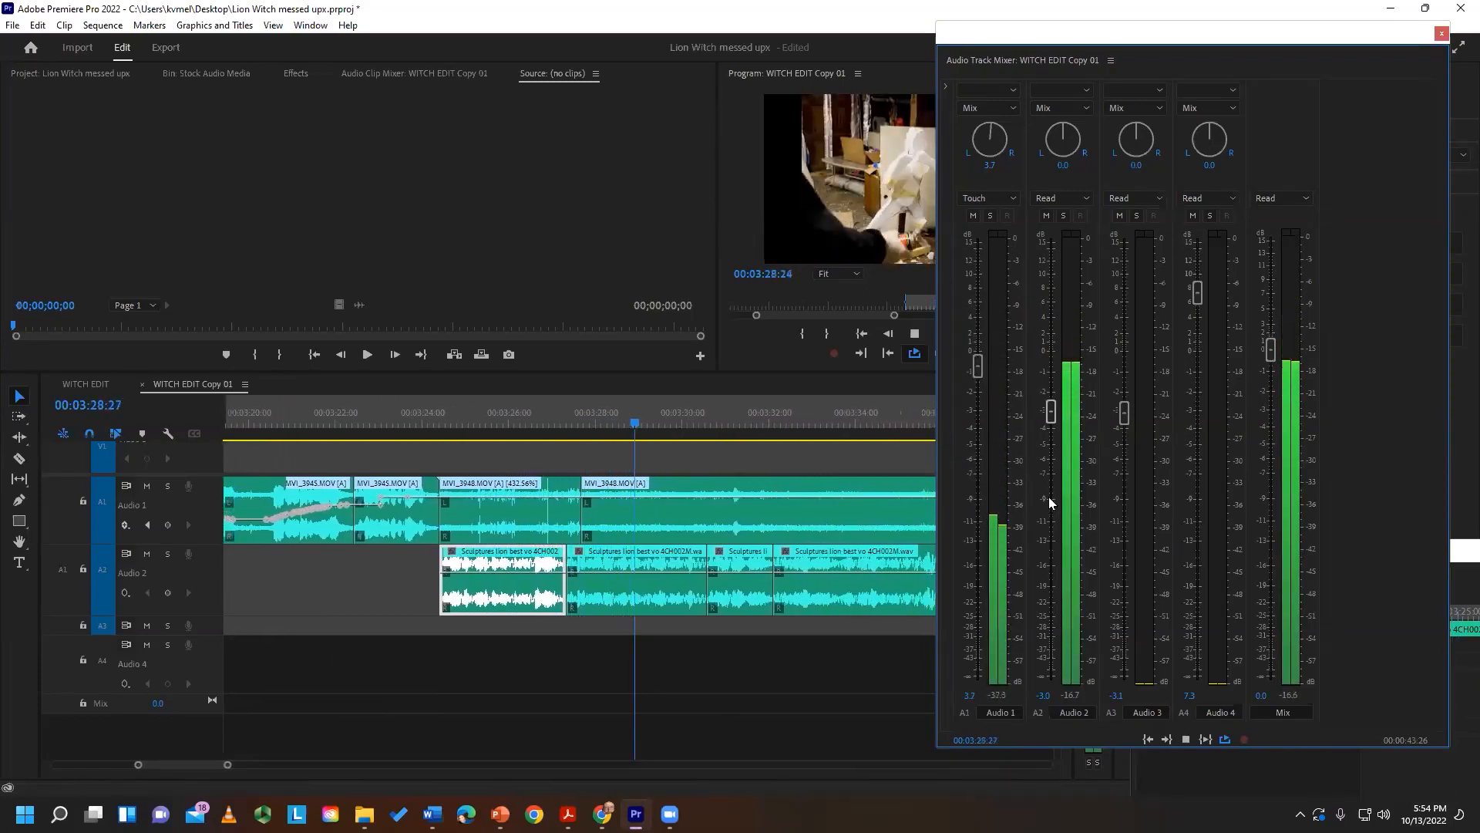
pyautogui.press('space')
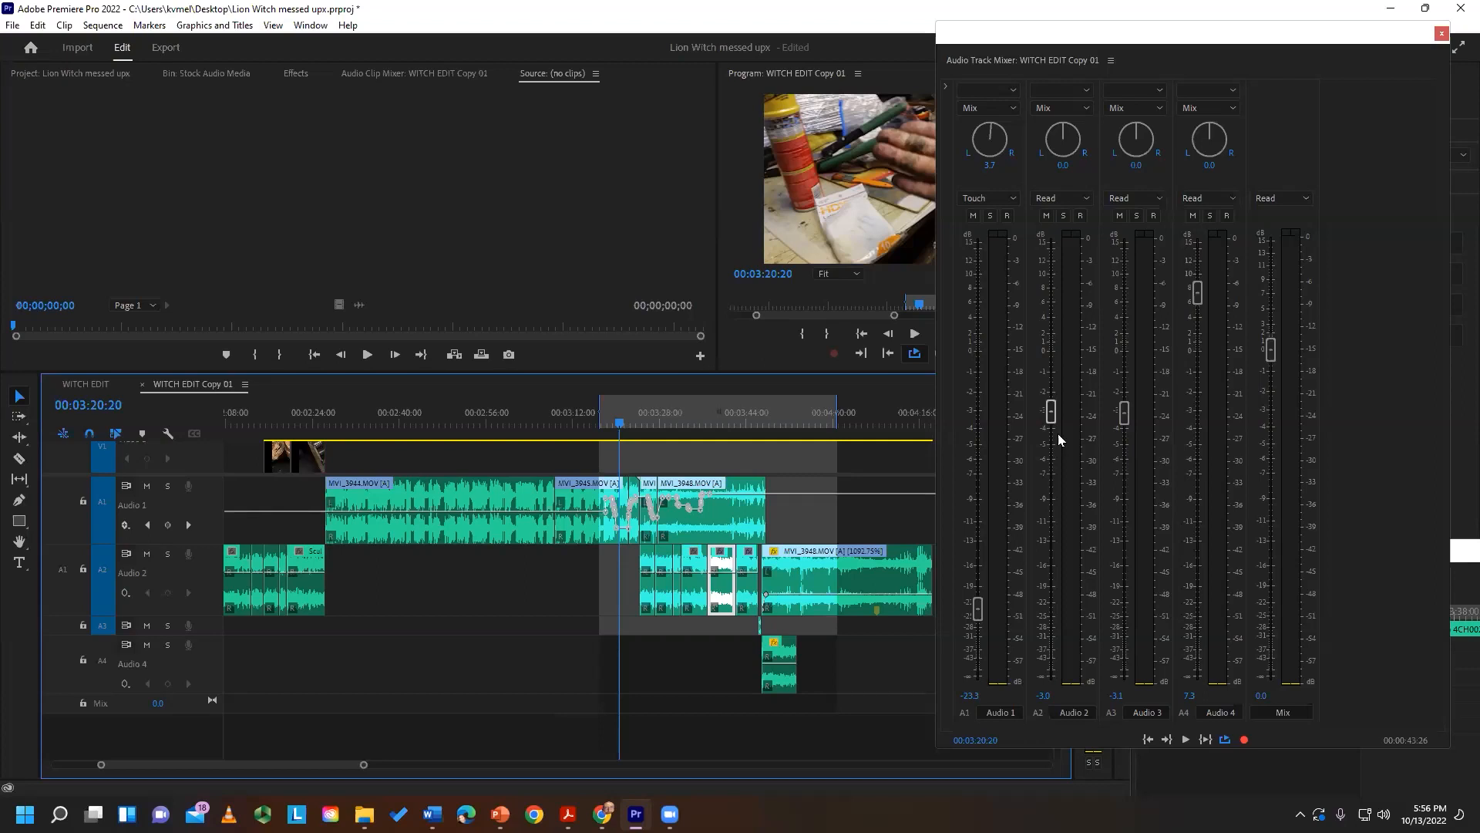
# - Clear the In and Out points from the WITCH EDIT Copy 01 sequence
pyautogui.rightClick(670, 413)
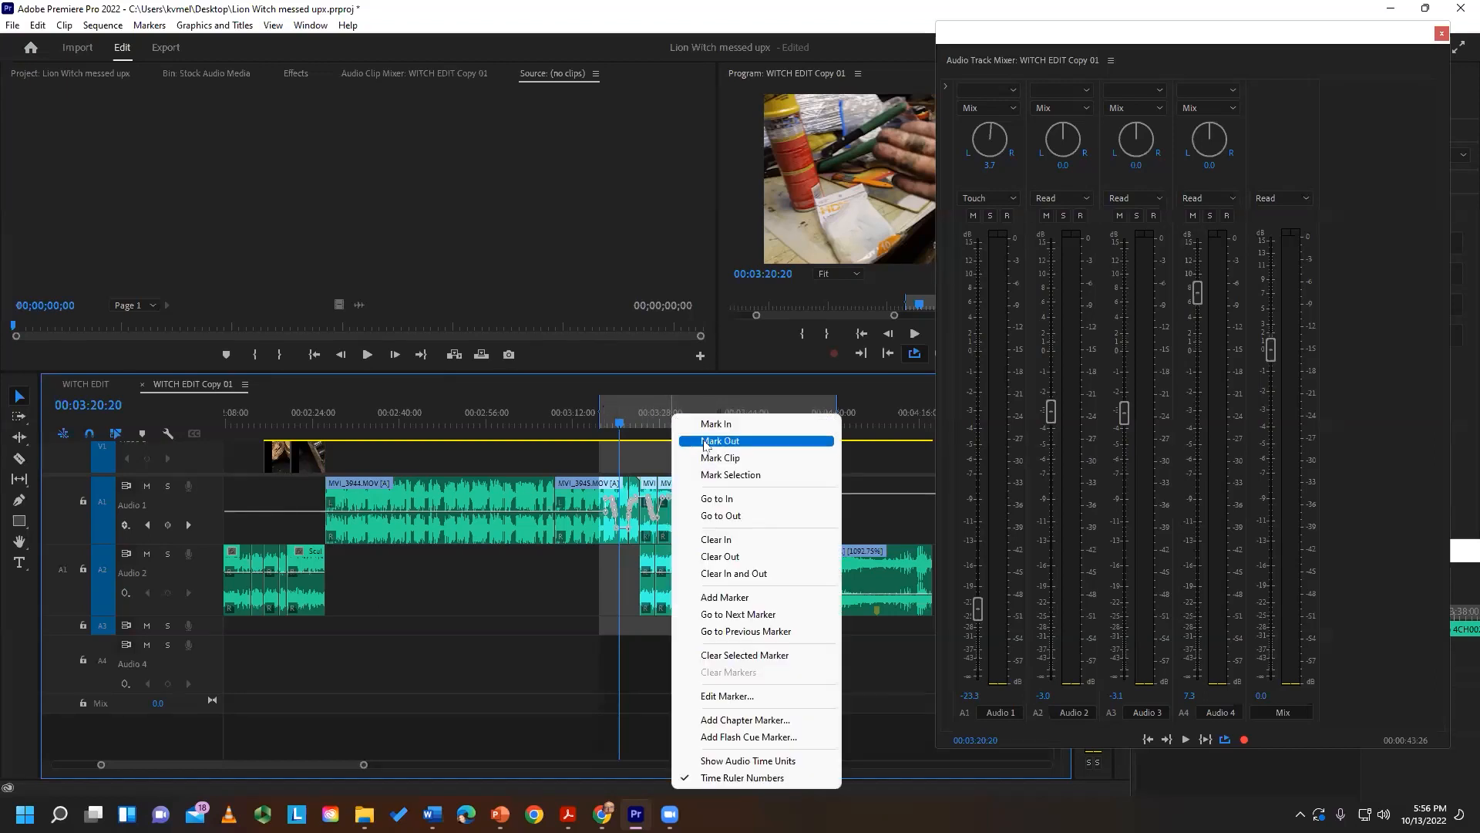
pyautogui.click(725, 574)
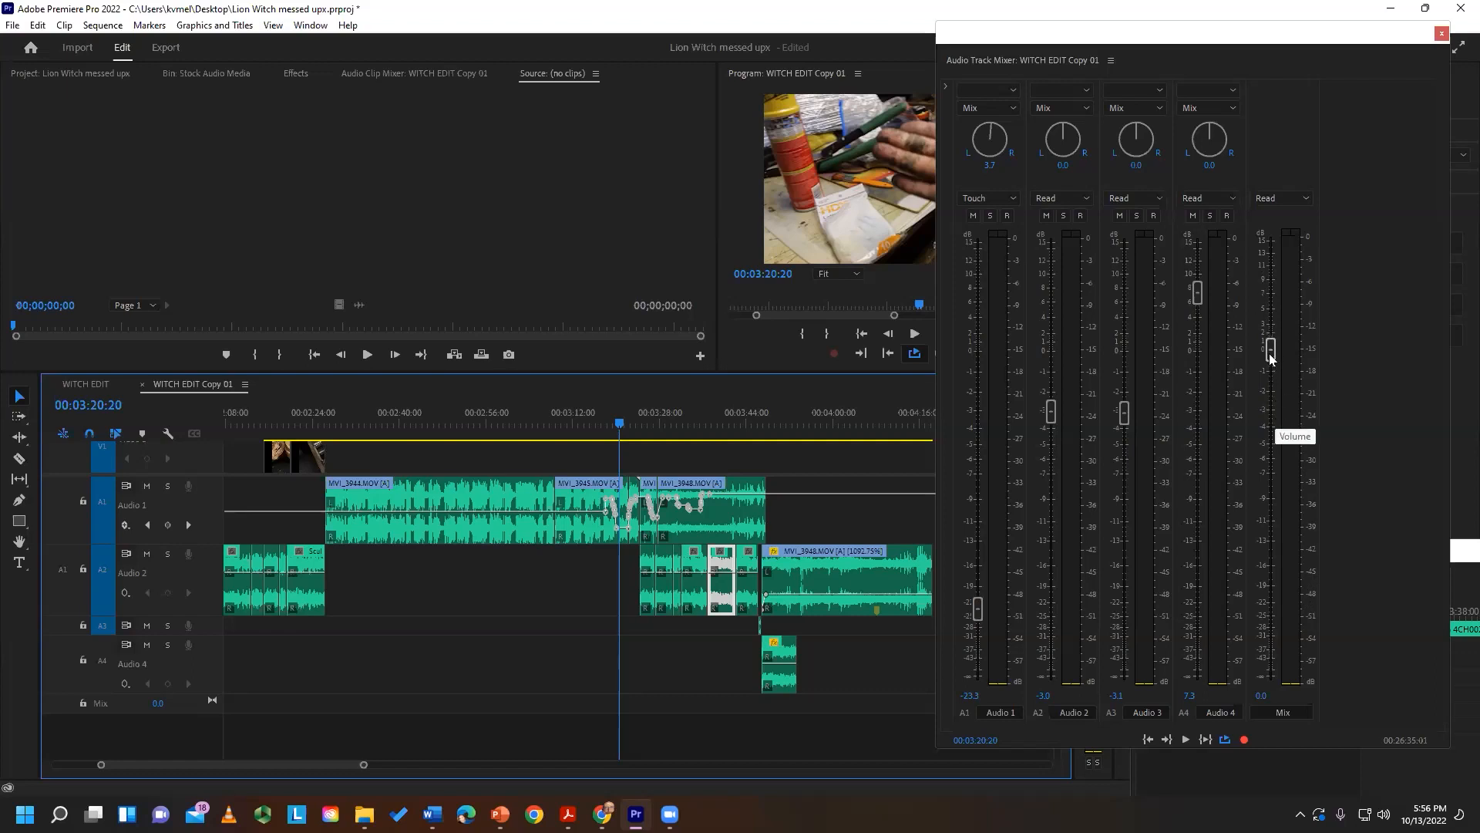
# - Raise the Mix fader to 4.1 and play from 00:03:20:20 to check the master level
pyautogui.moveTo(1271, 351); pyautogui.dragTo(1271, 315)
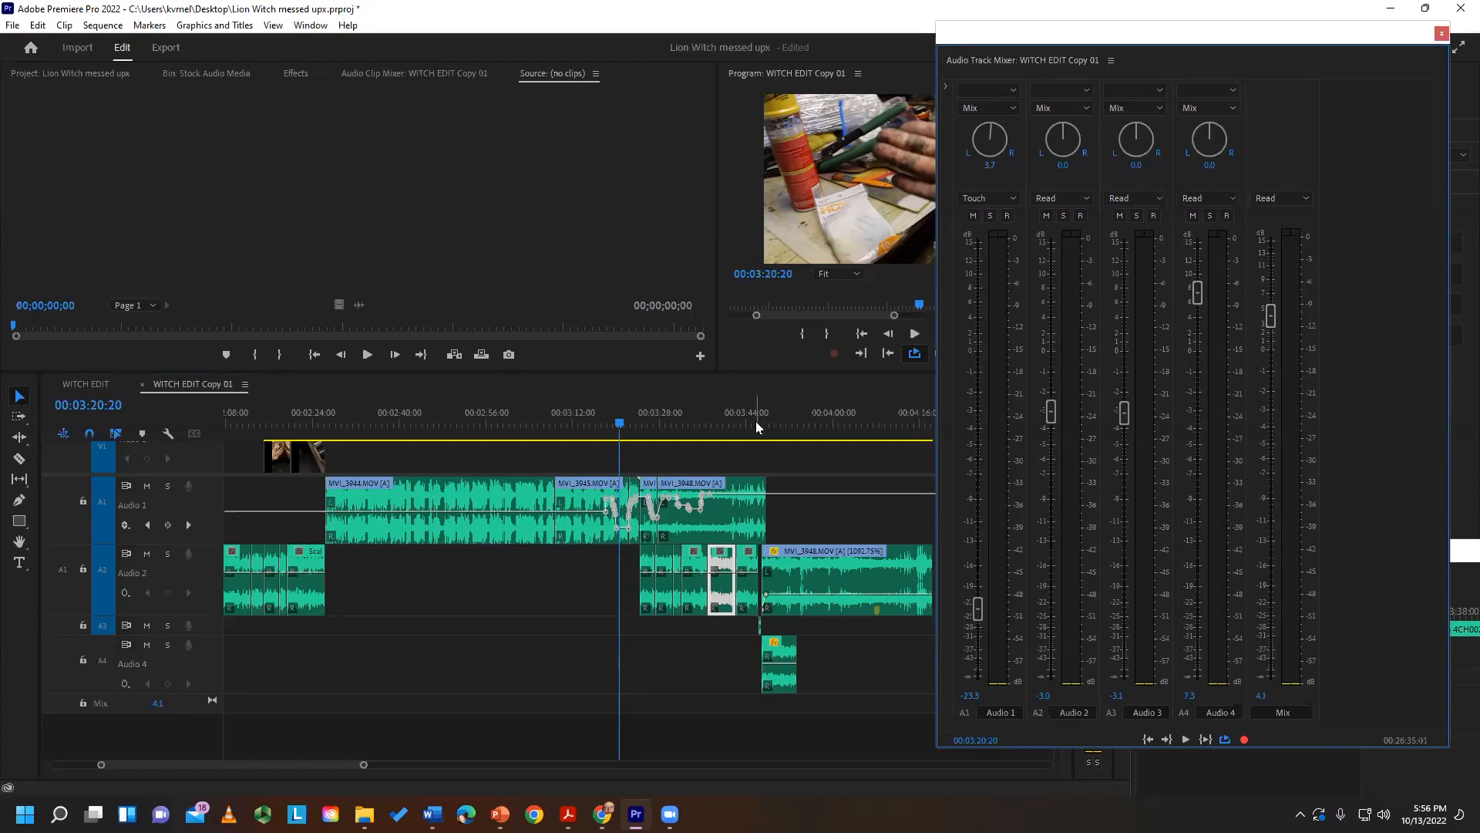
pyautogui.press('space')
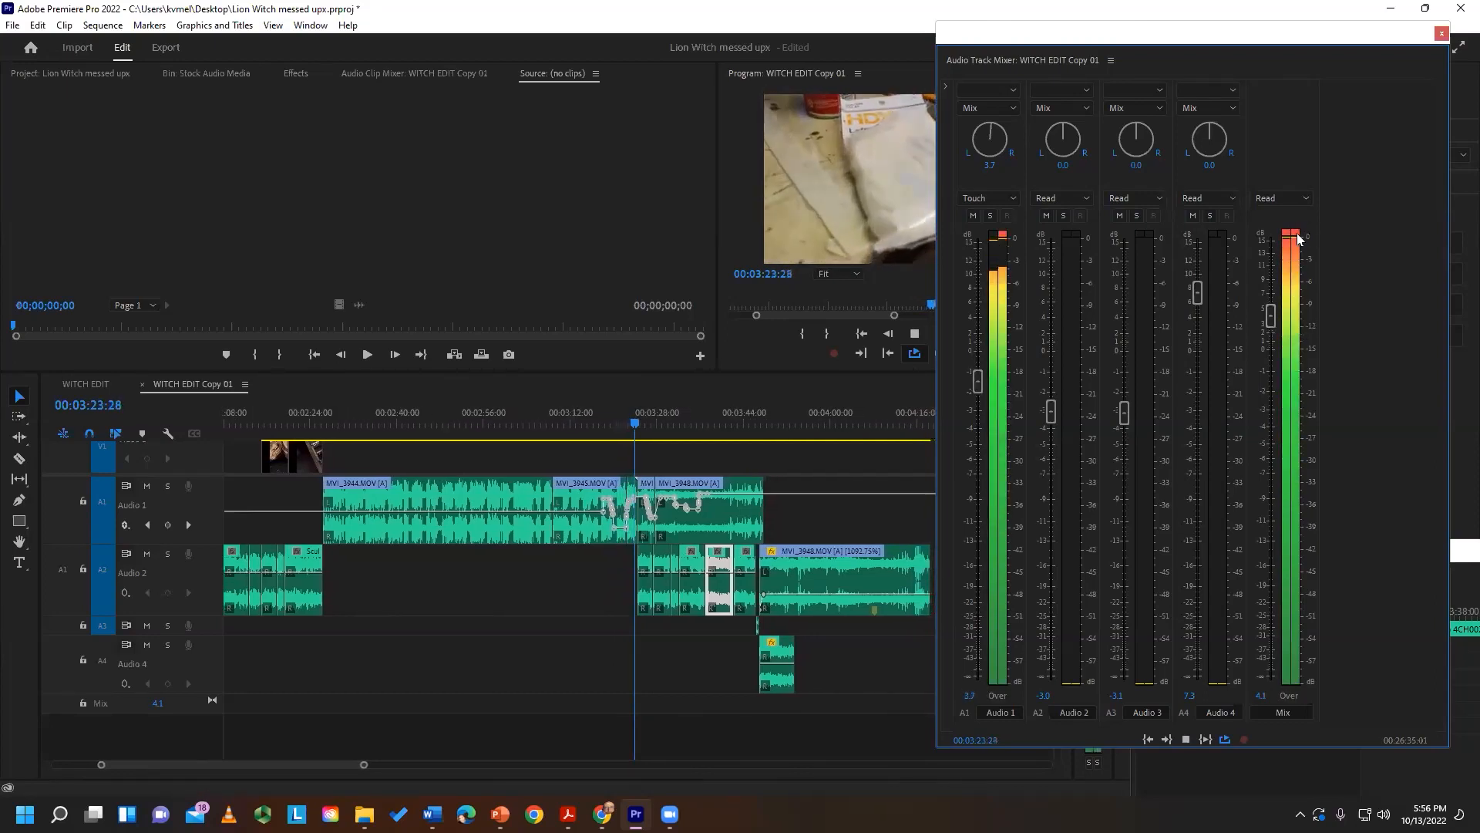
pyautogui.press('space')
# - Lower the Mix fader to -0.7 and play the sequence to check the master level
pyautogui.moveTo(1272, 316); pyautogui.dragTo(1270, 365)
pyautogui.press('space')
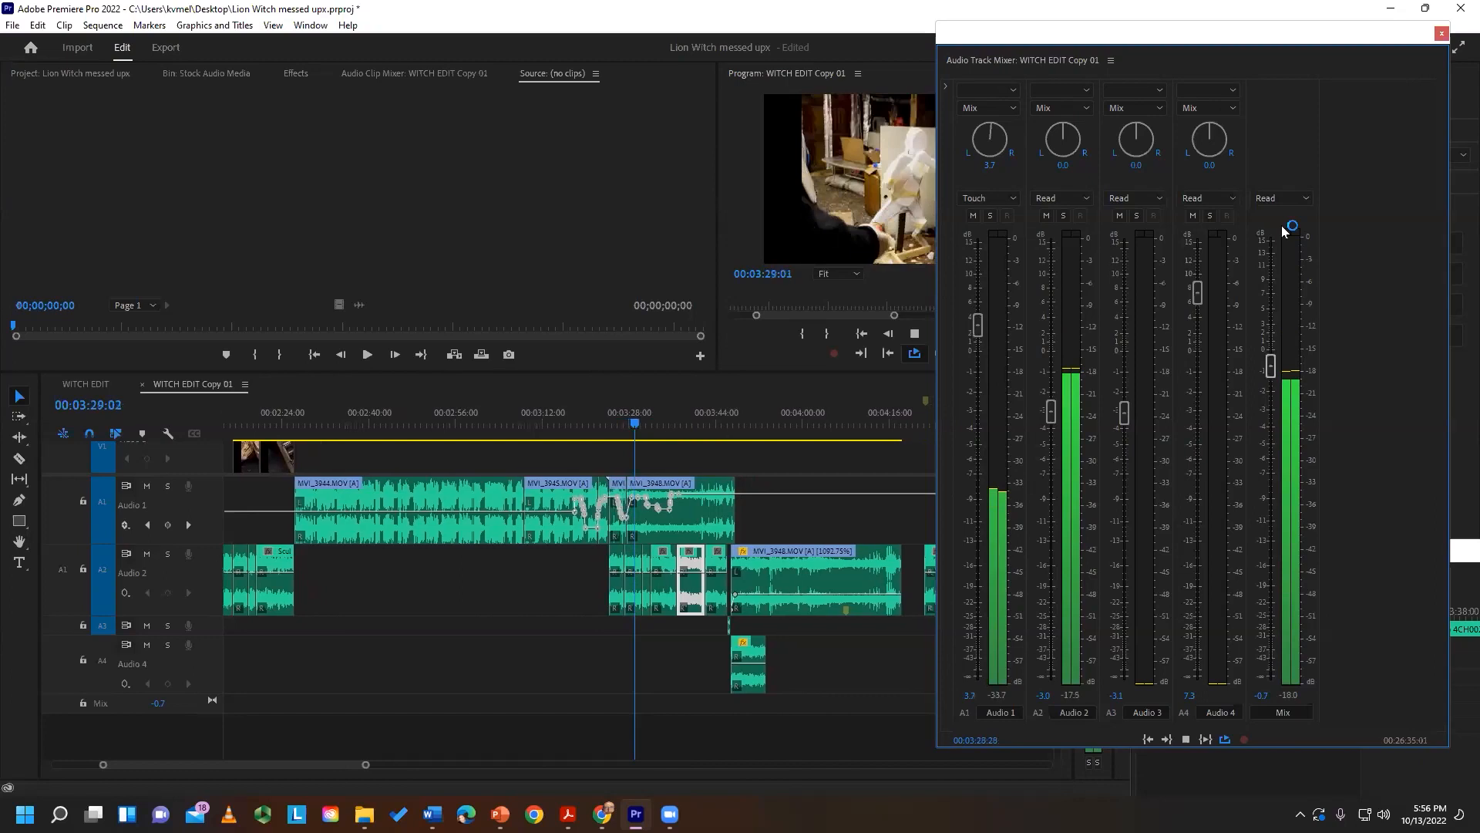
pyautogui.press('space')
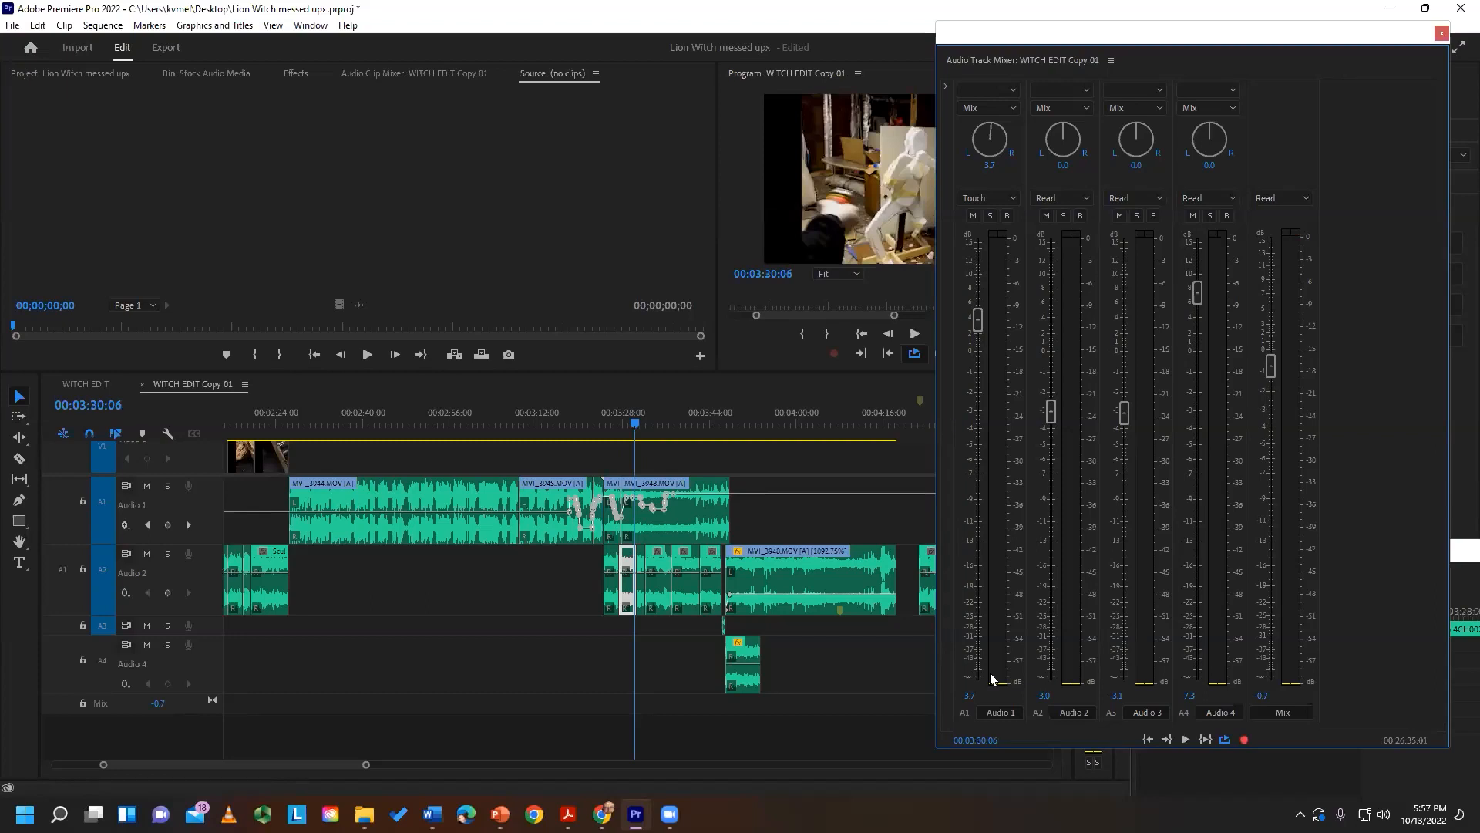
# - In the PowerPoint EDITING CLASS deck, append "(Touch/Latch), SOLO, MUTE. Whole track" to slide 108's mixer line and "- ALWAYS WATCH YOUR METER FIRST" to its title
pyautogui.moveTo(499, 811)
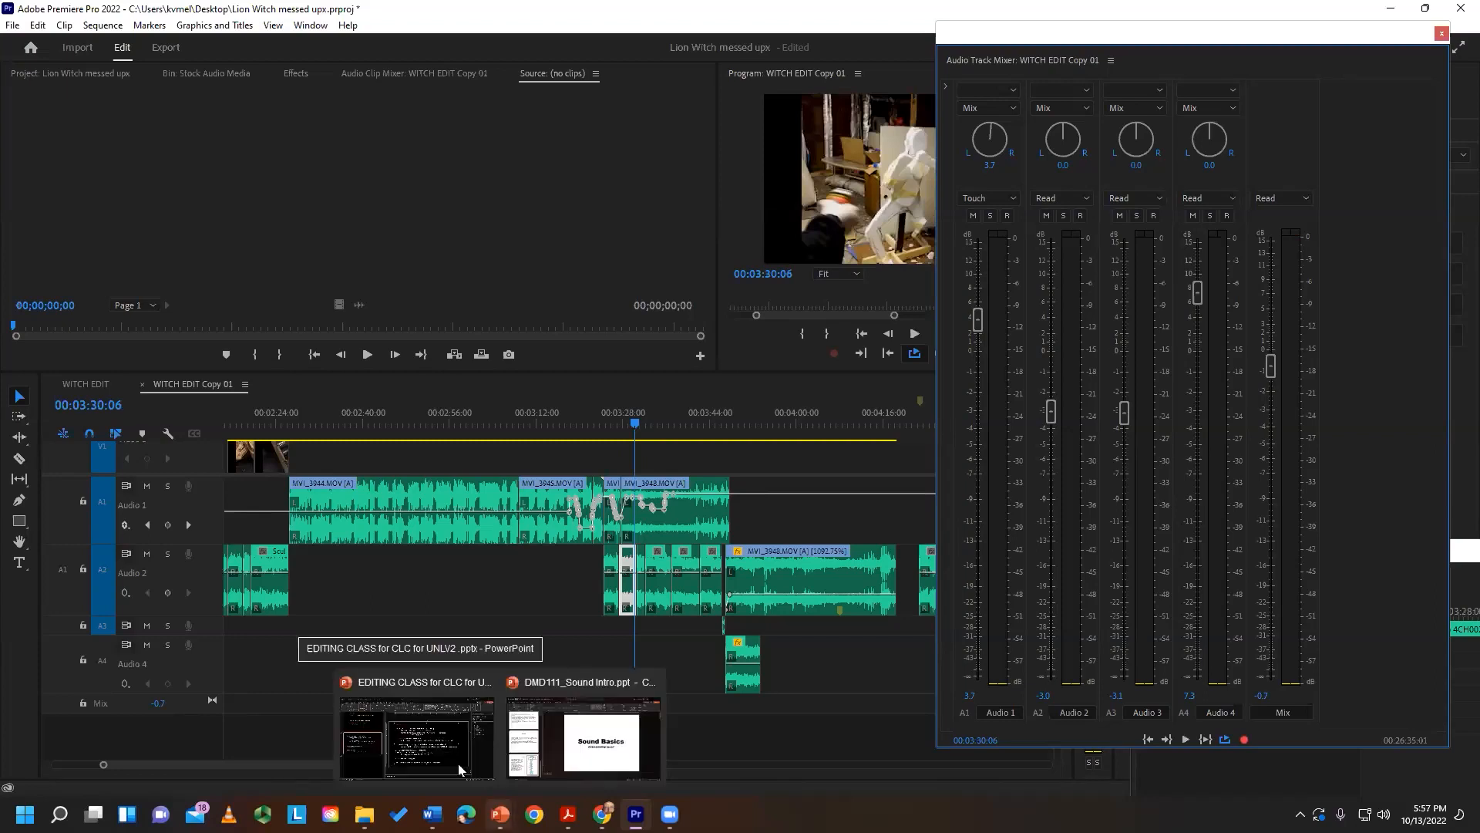
pyautogui.click(404, 728)
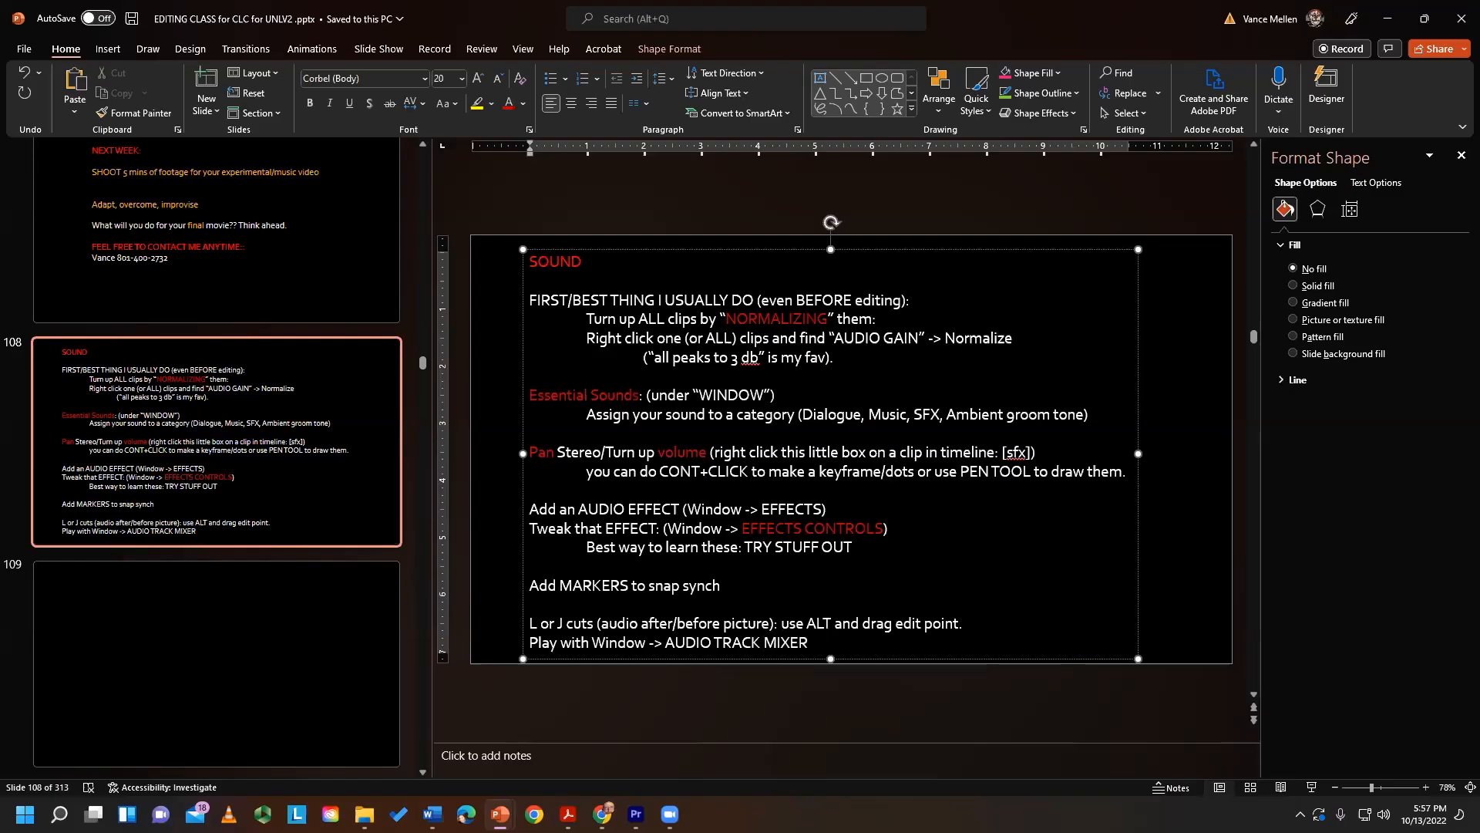
pyautogui.write('(Touch/Latch), SOLO, MUTE.')
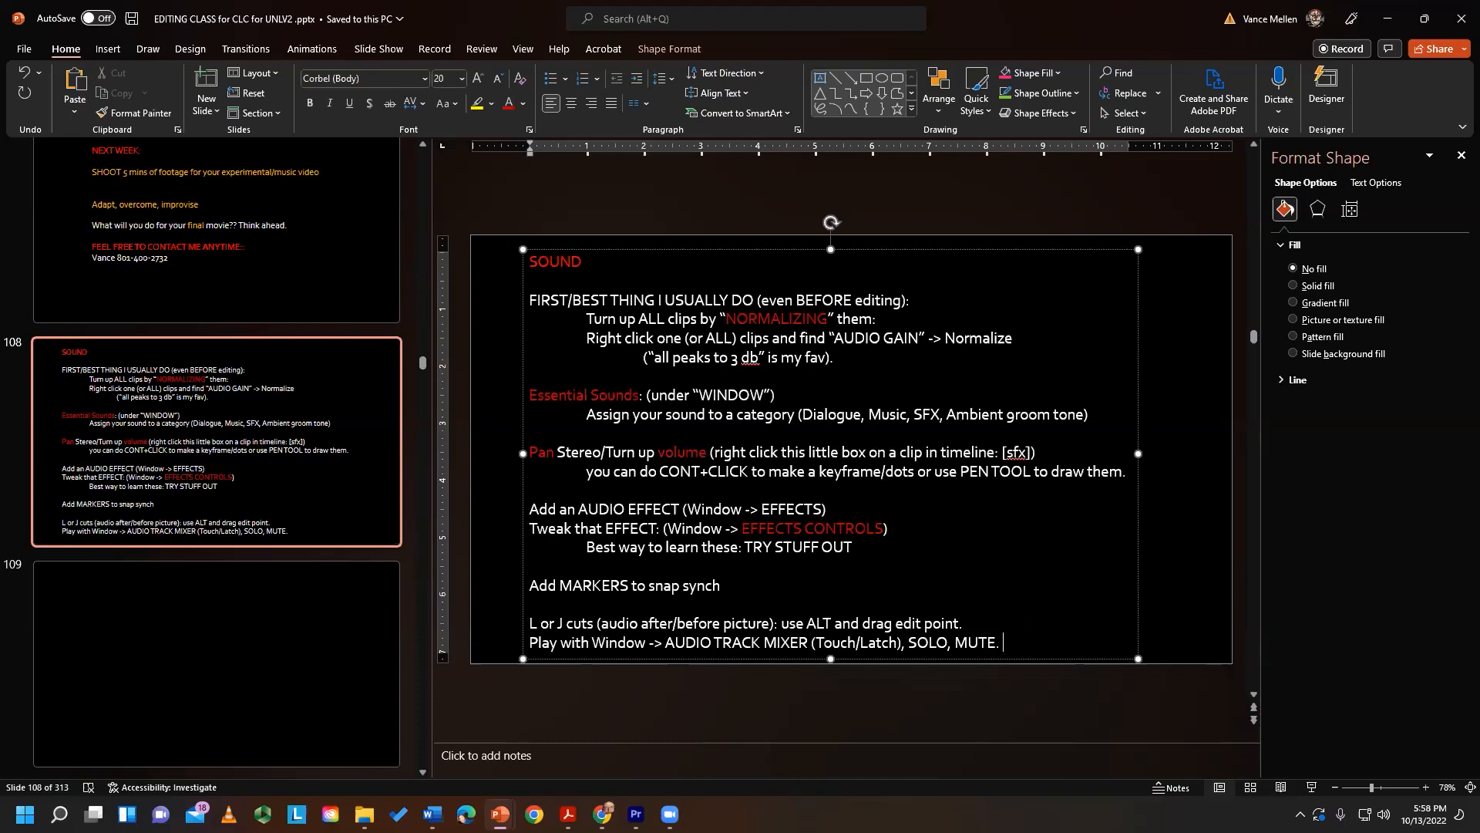
pyautogui.write('Whole track')
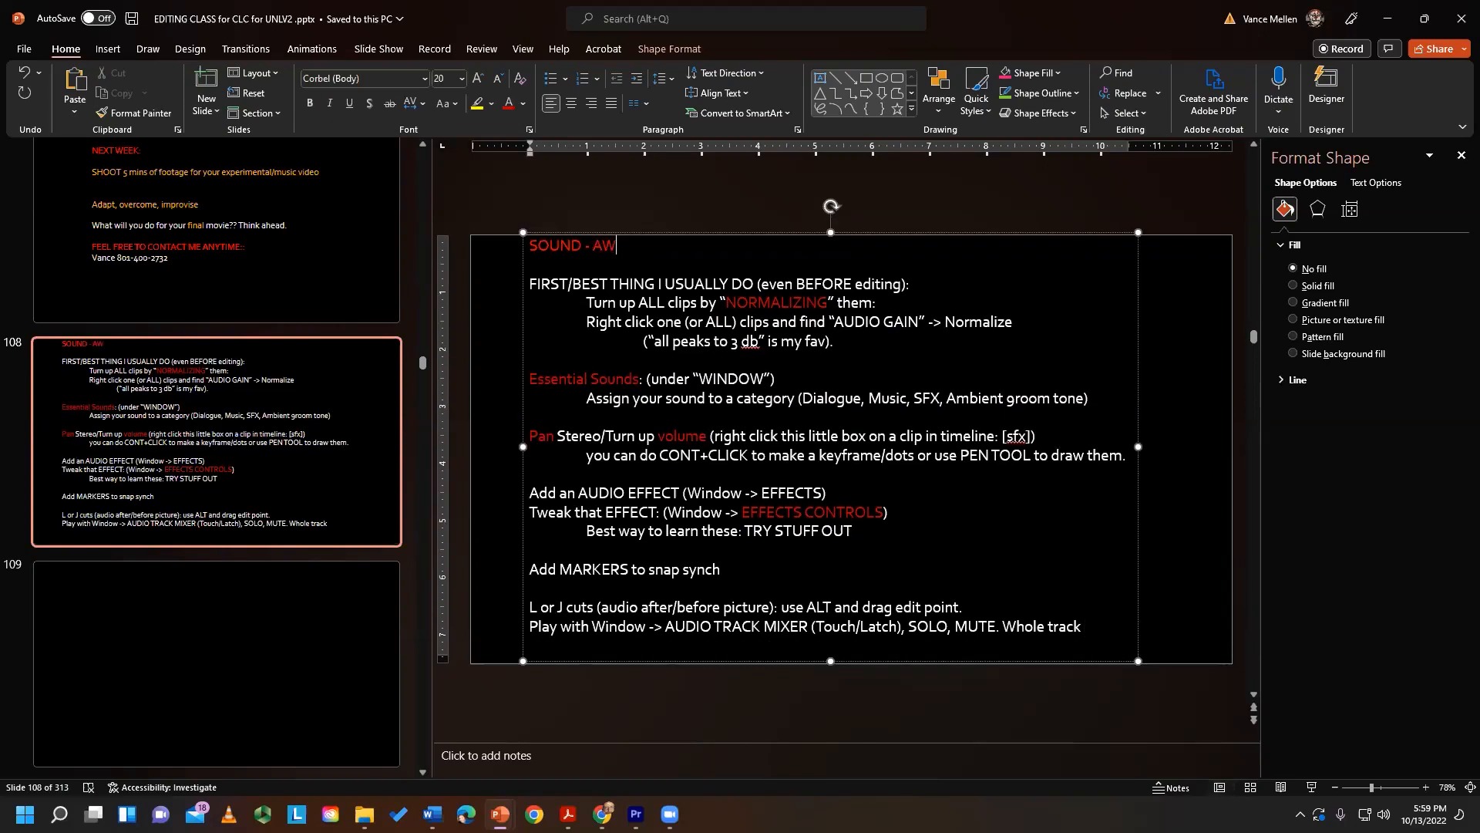
pyautogui.write('WAYS WATCH YOUR METER FIRST')
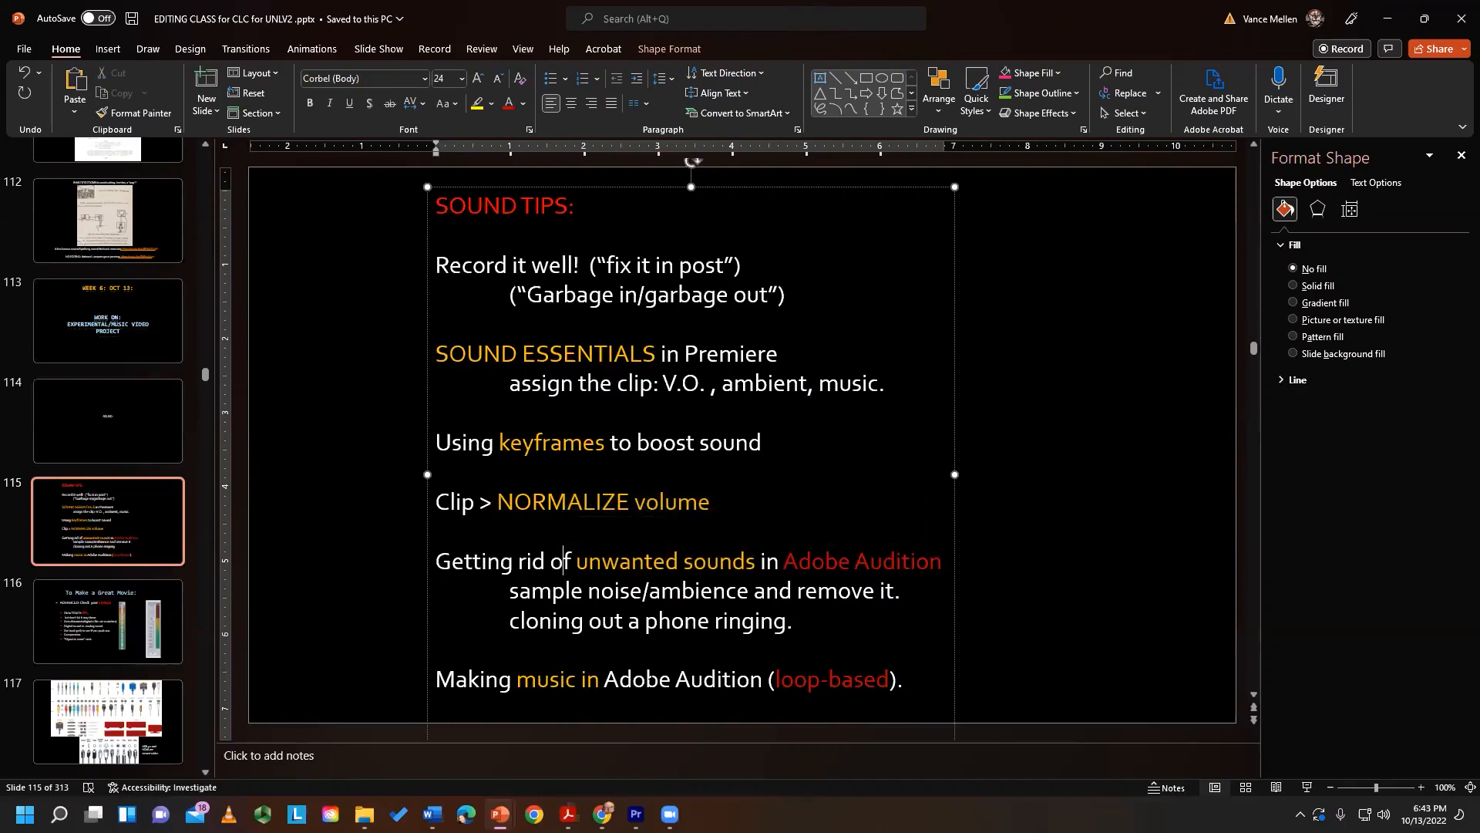
# - Review the unwanted-sound tips on slide 115, and go back from slide 120 to slide 116 about checking levels
pyautogui.click(676, 591)
pyautogui.click(837, 591)
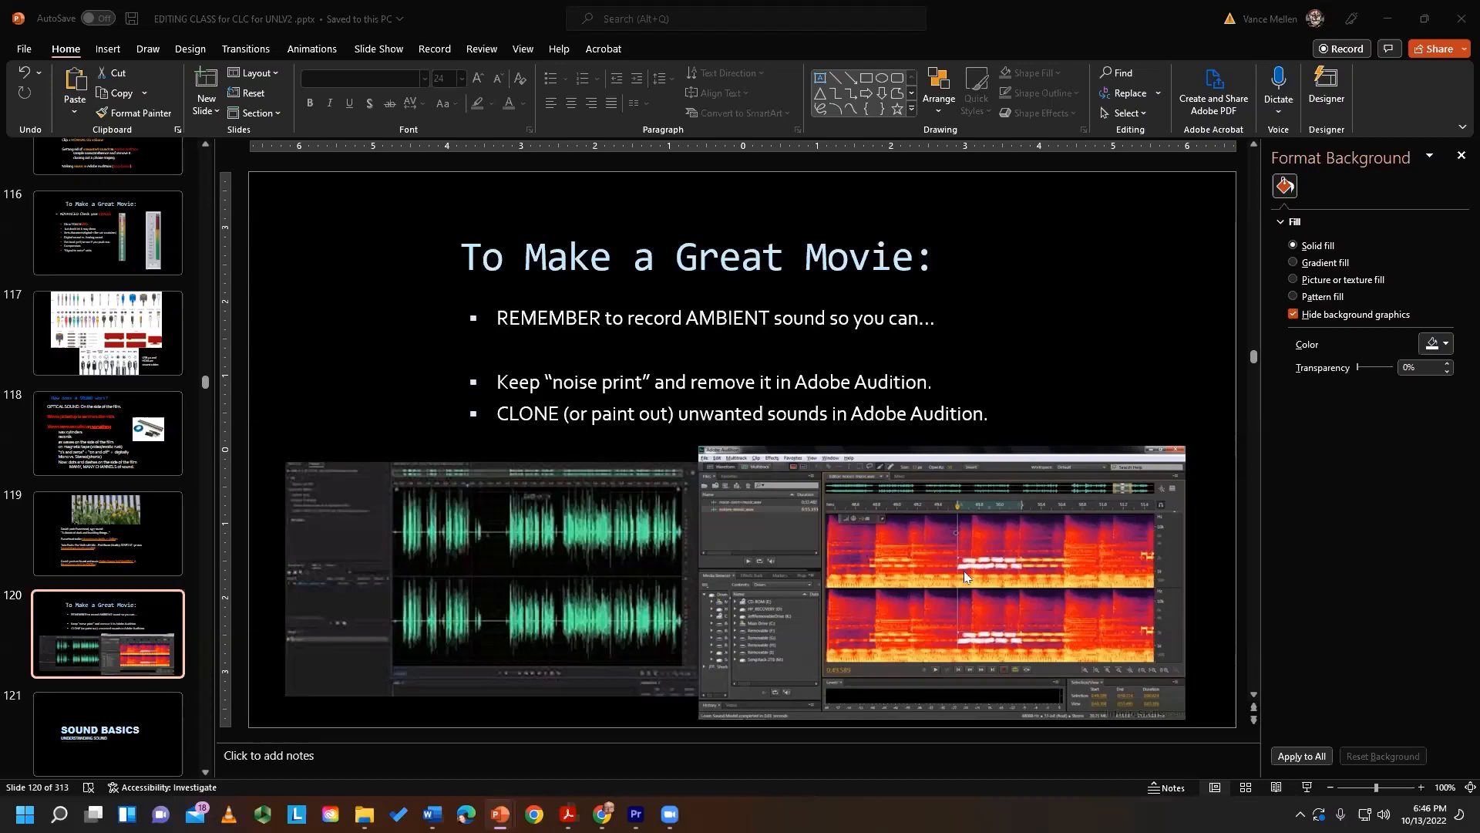
pyautogui.scroll(3, 119, 402)
pyautogui.click(122, 478)
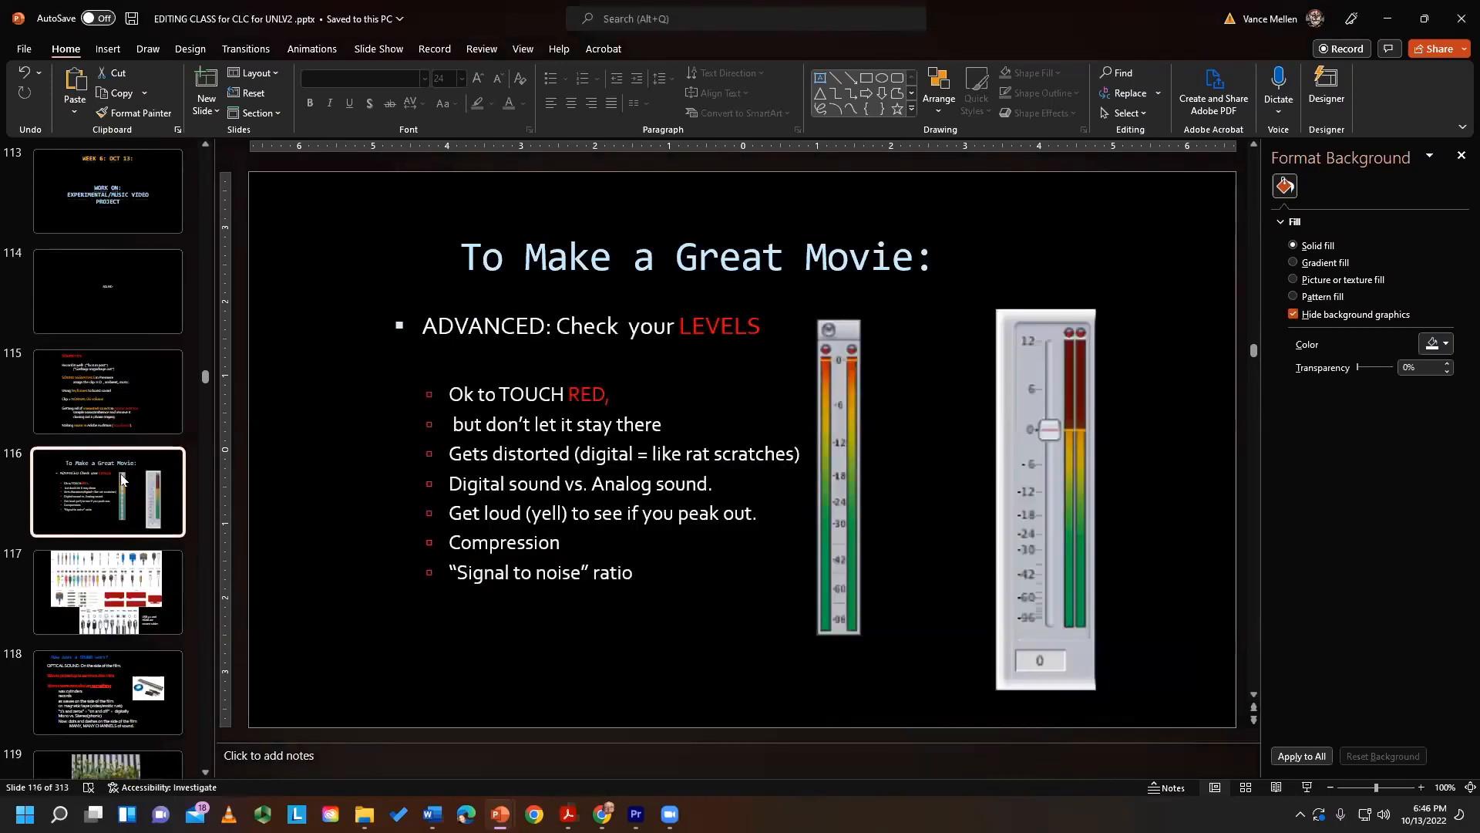